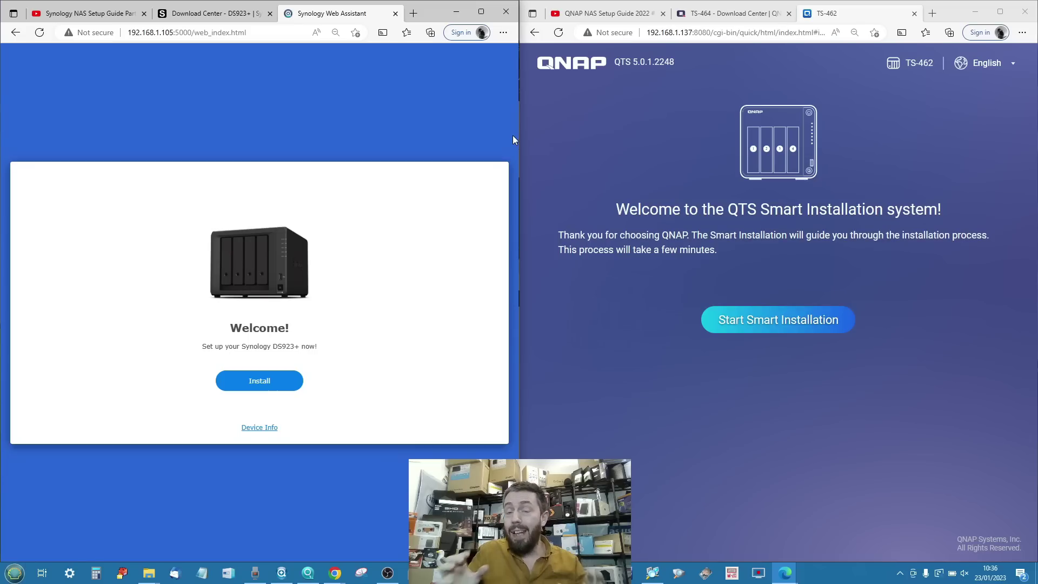
Show the QNAP NAS Setup Guide 2022 #1 video on the right and Synology NAS Setup Guide Part 1 on the left.
click(587, 8)
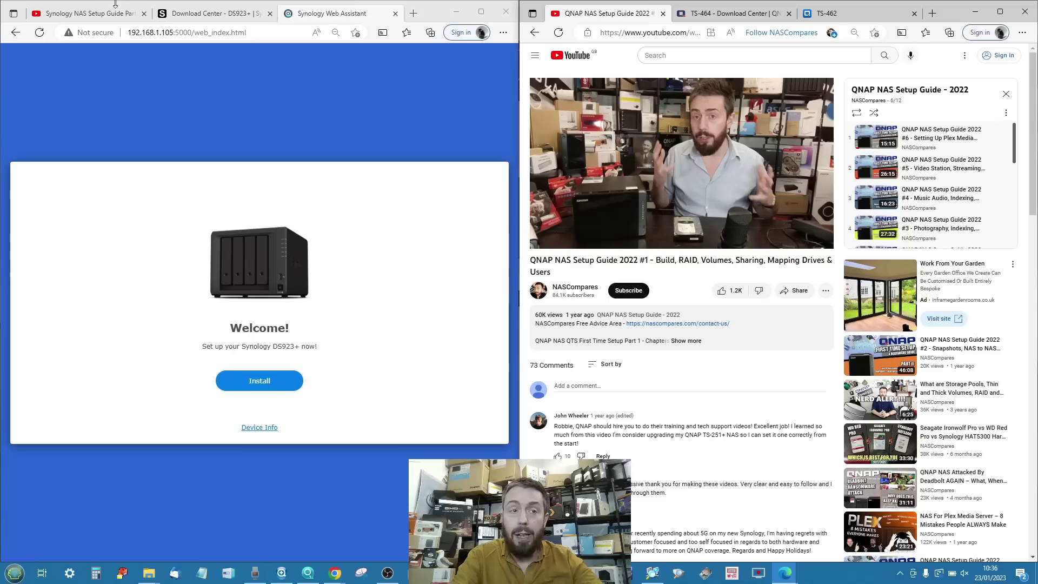
click(101, 12)
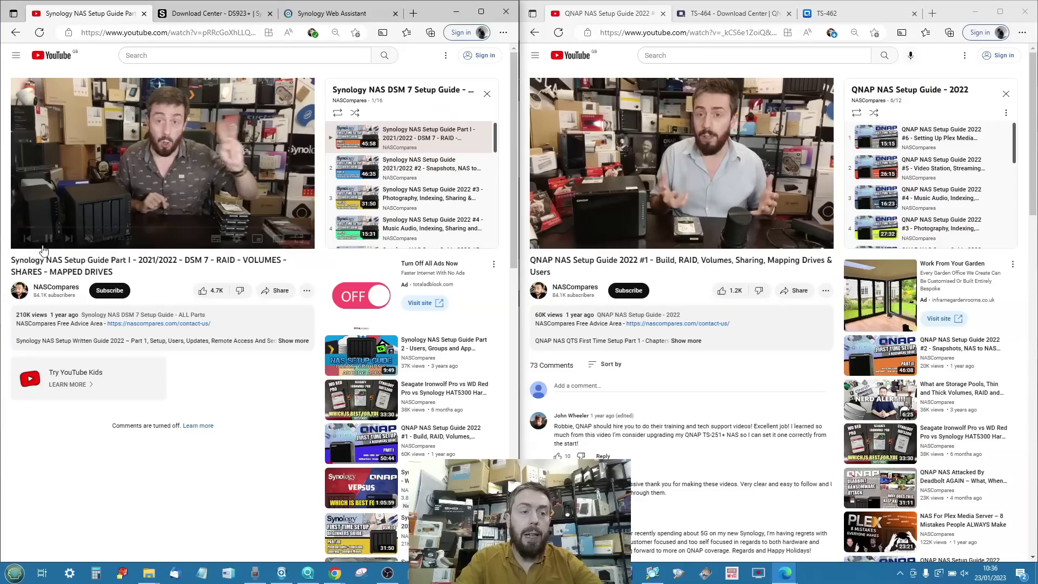
Show Synology's DS923+ download page with DSM 7.1.1 beside QNAP's TS-464 download page.
click(216, 19)
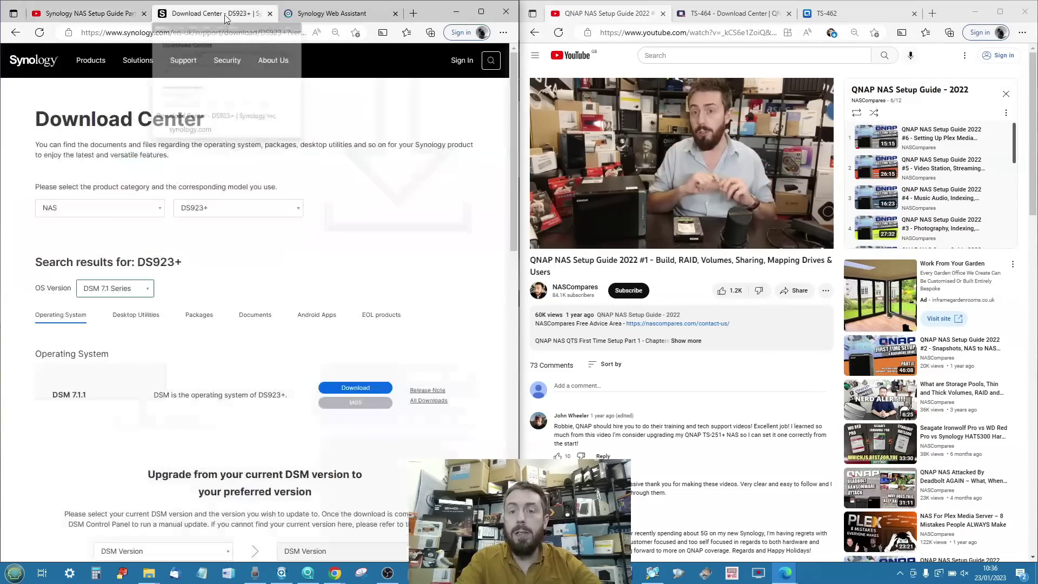
click(698, 16)
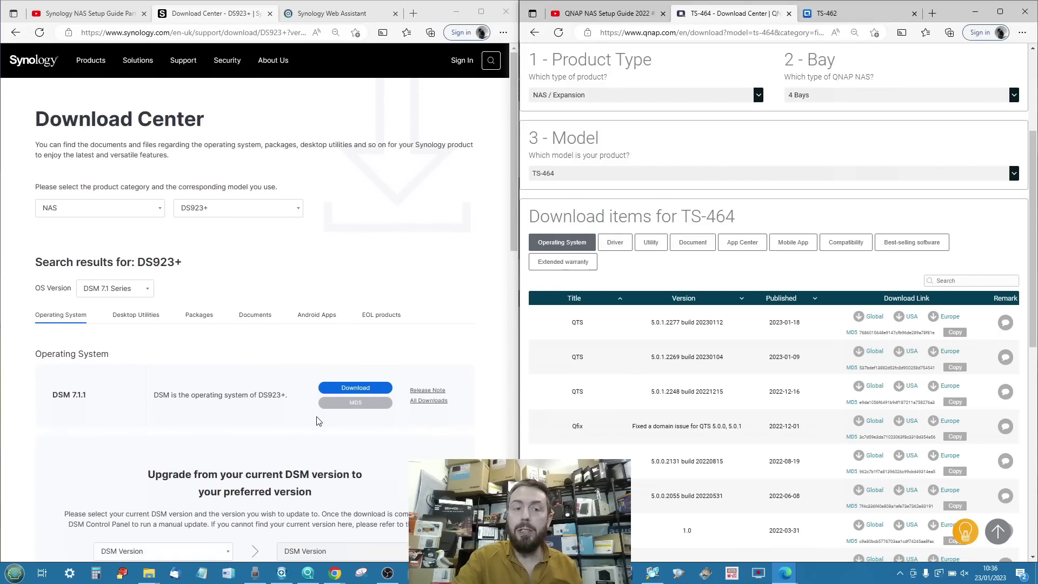
scroll(232, 312, down, 3)
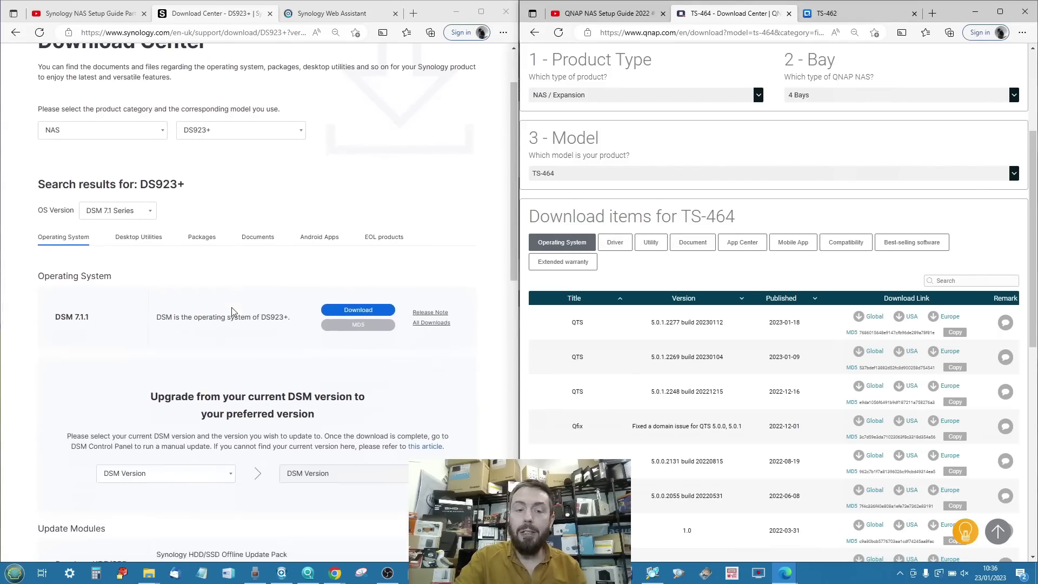
scroll(232, 312, up, 3)
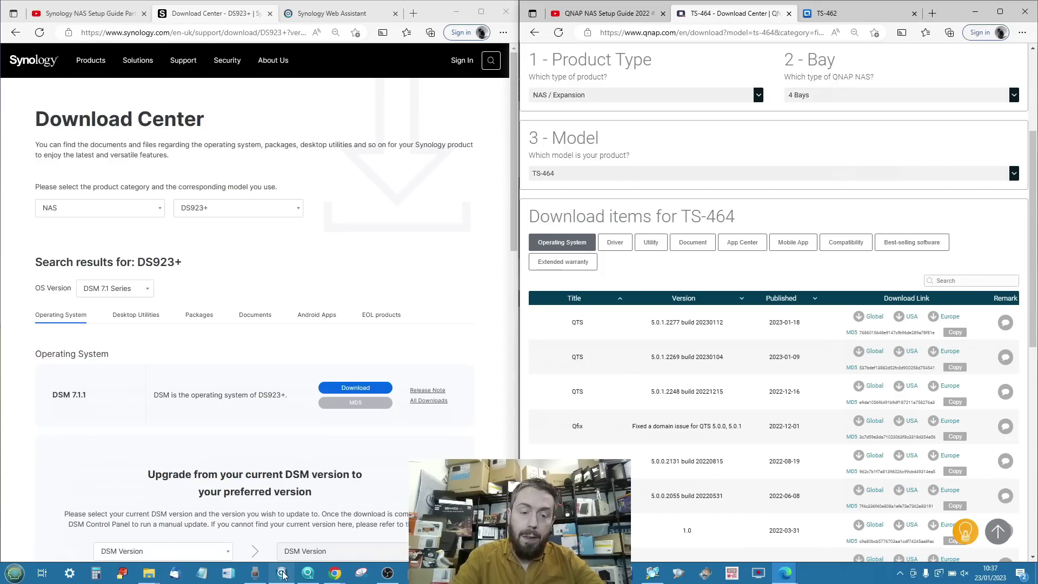
Arrange Synology Assistant left and Qfinder Pro right over the browsers, minimising Advanced IP Scanner.
click(307, 573)
click(307, 573)
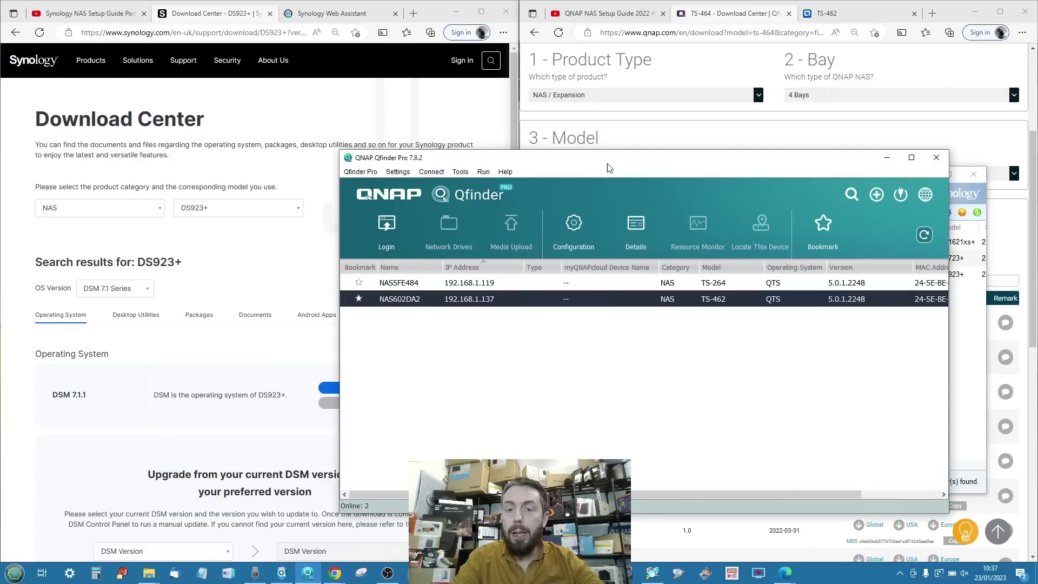
drag(610, 163, 655, 209)
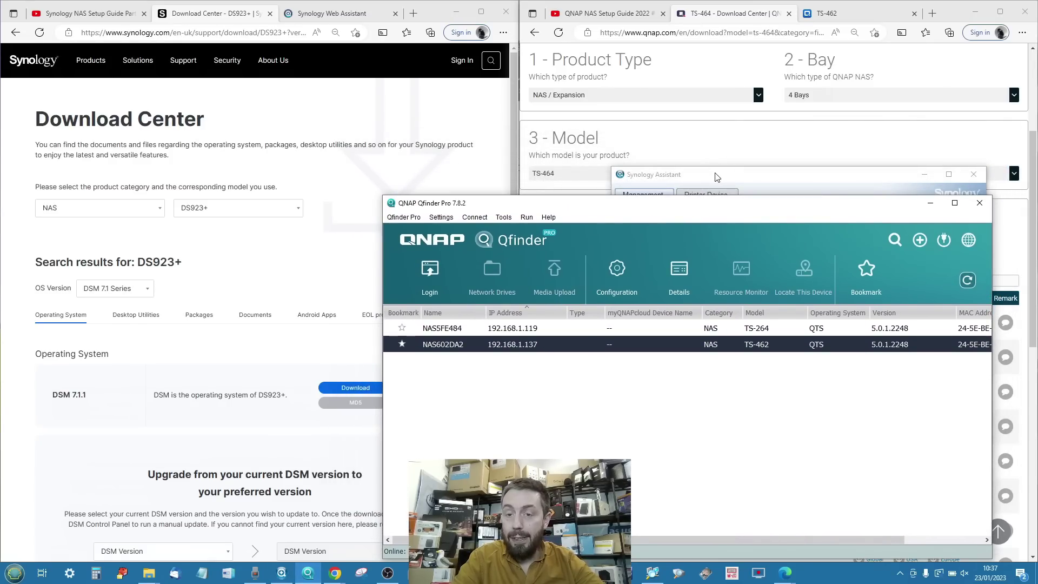
click(717, 179)
drag(717, 179, 155, 194)
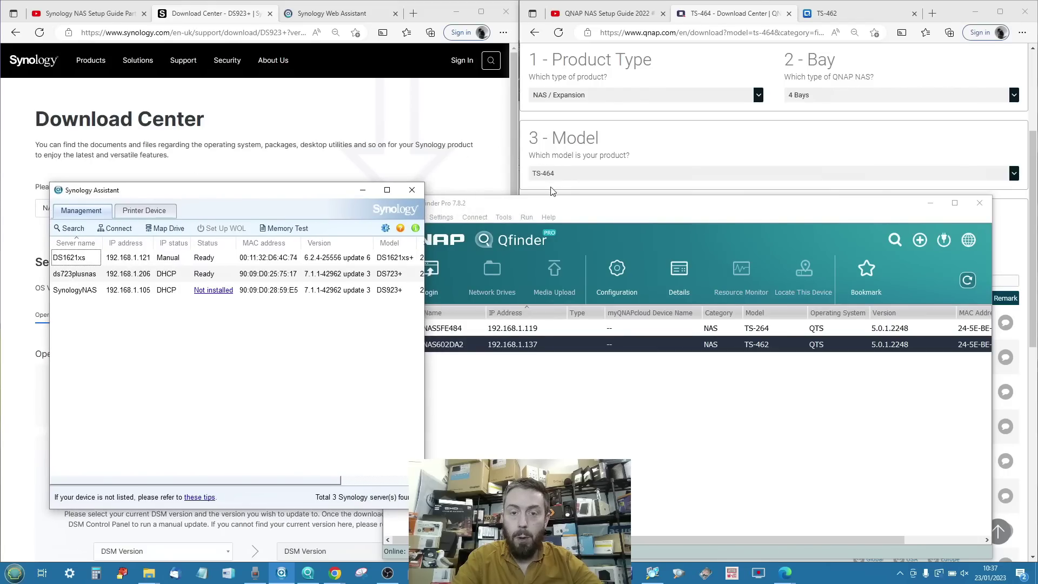
drag(550, 211, 582, 162)
click(652, 572)
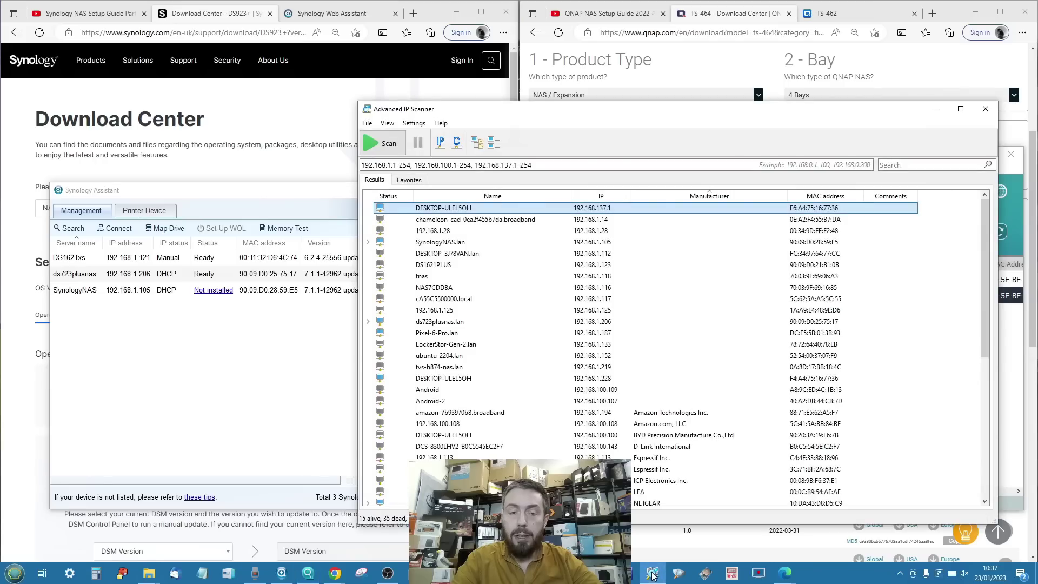
click(937, 108)
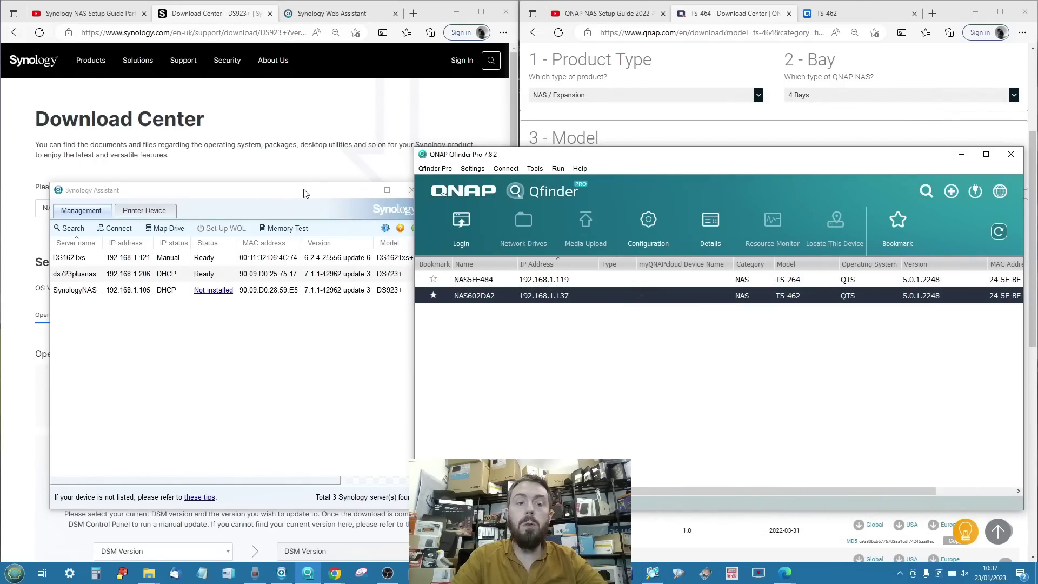
drag(303, 194, 280, 179)
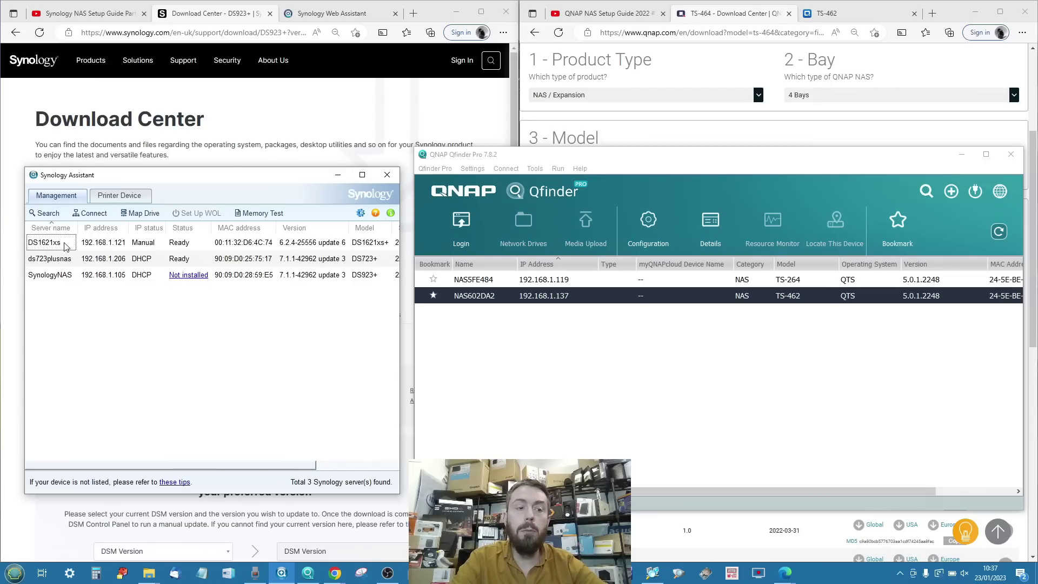
click(55, 275)
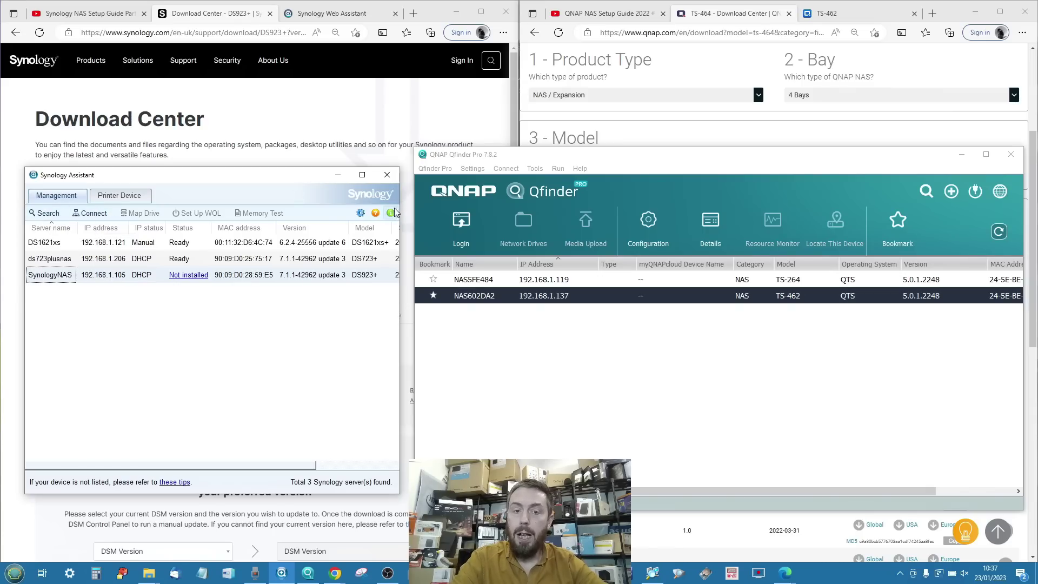
right_click(65, 276)
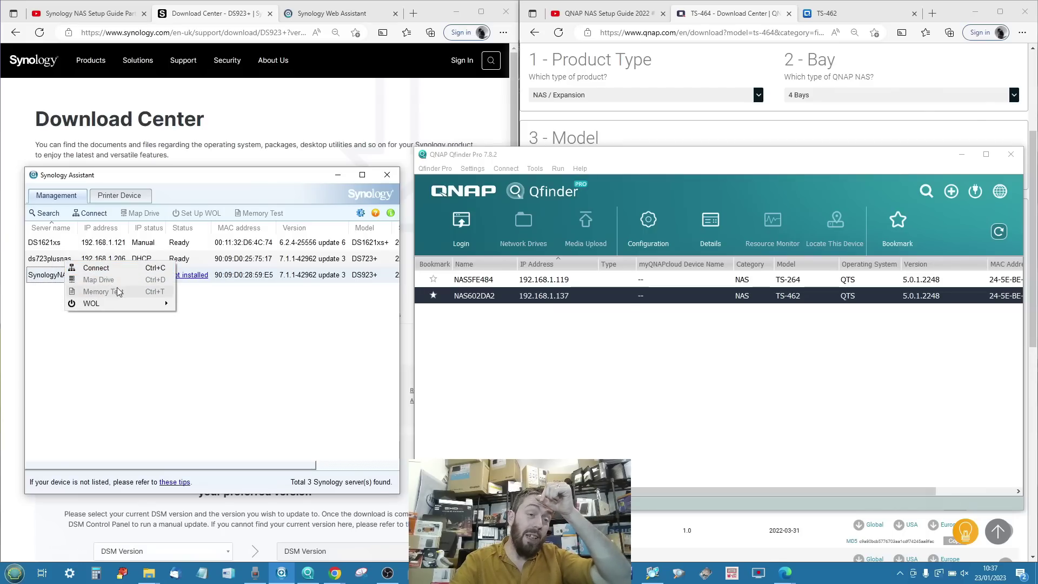
mouse_move(137, 310)
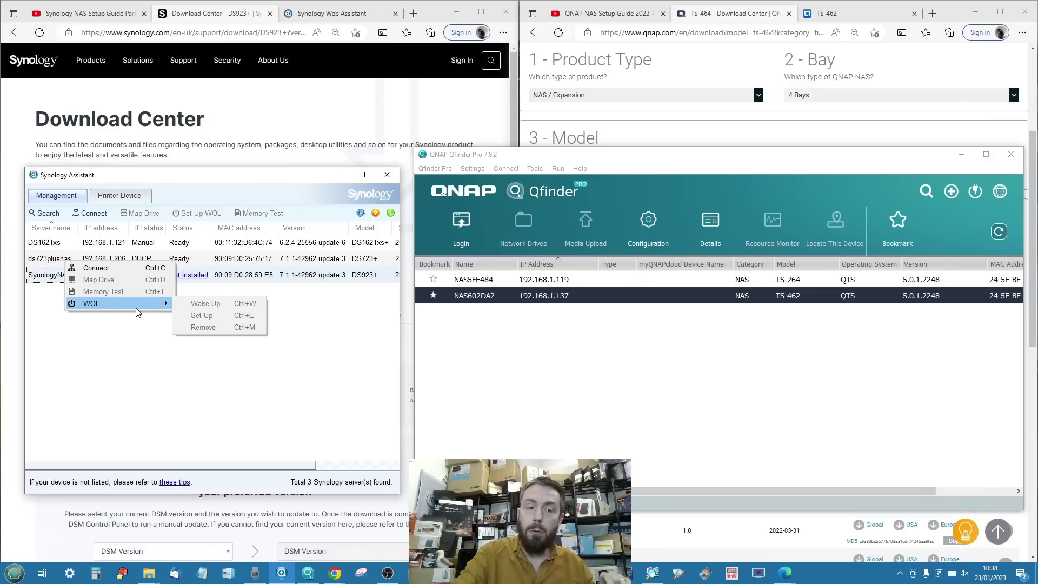
click(361, 213)
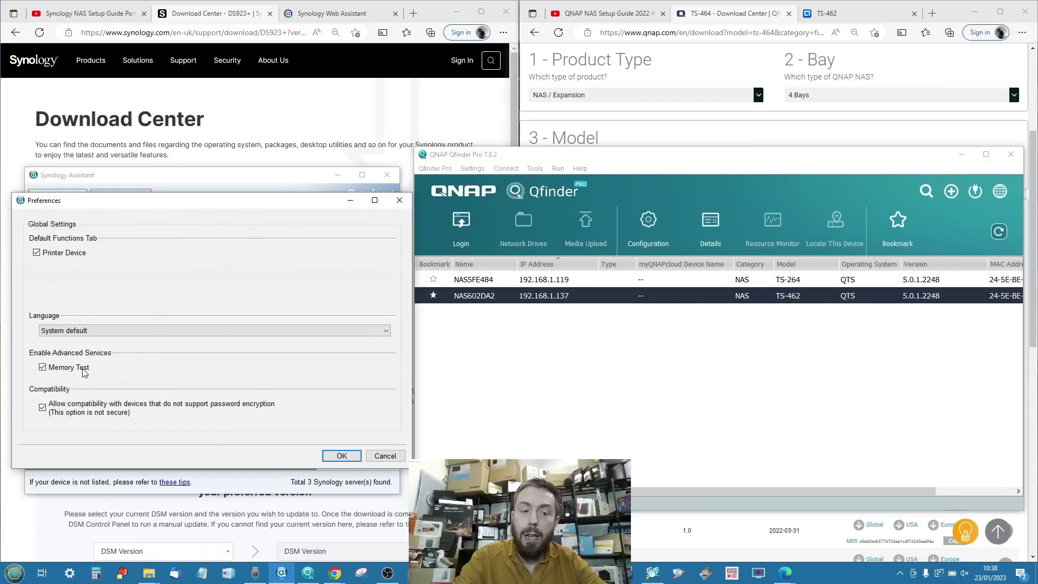
click(385, 456)
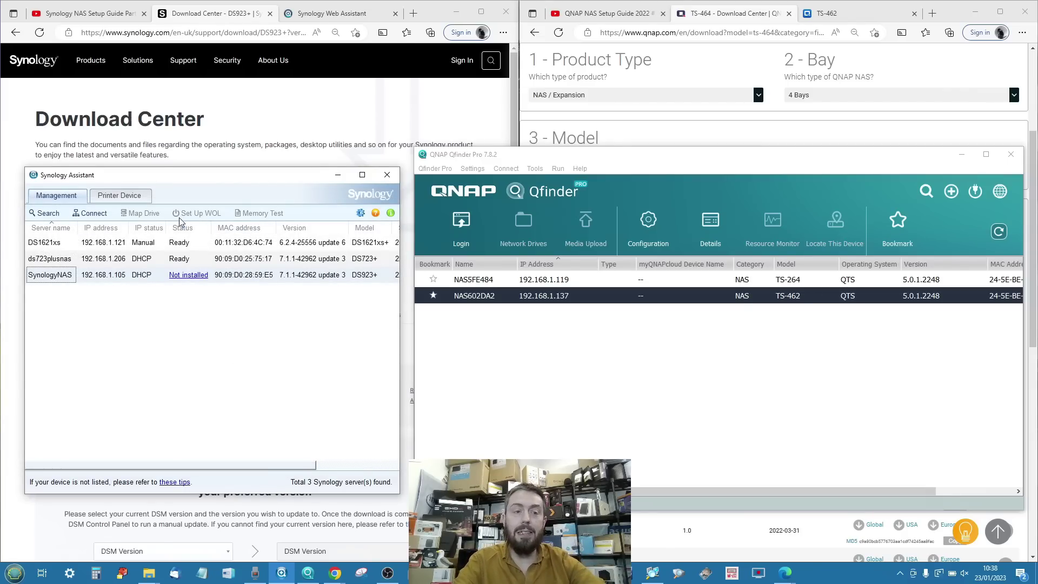
click(86, 262)
click(64, 261)
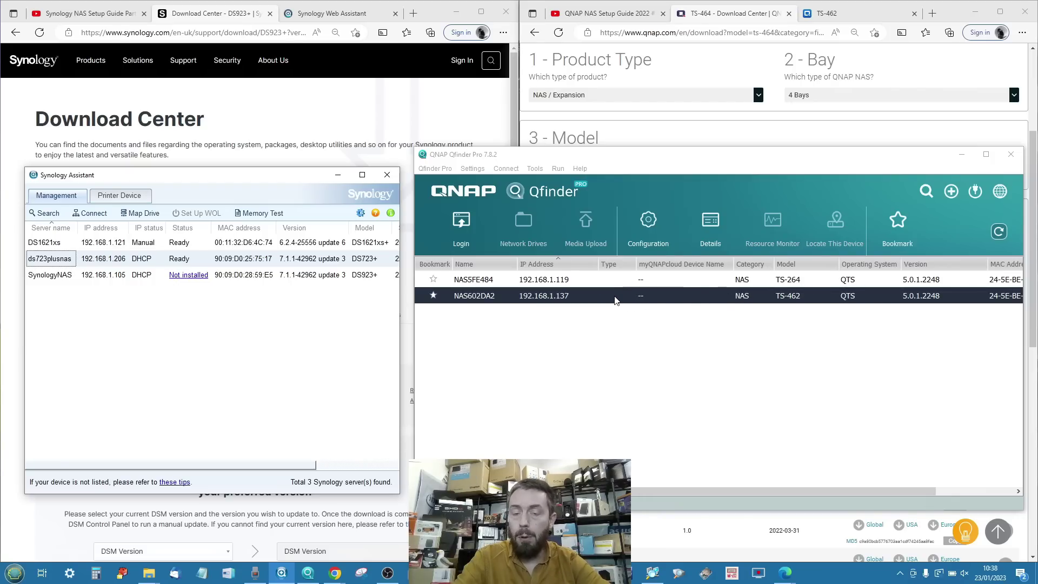
Map a network drive from NAS5FE484 (TS-264), entering the account username and password.
click(602, 283)
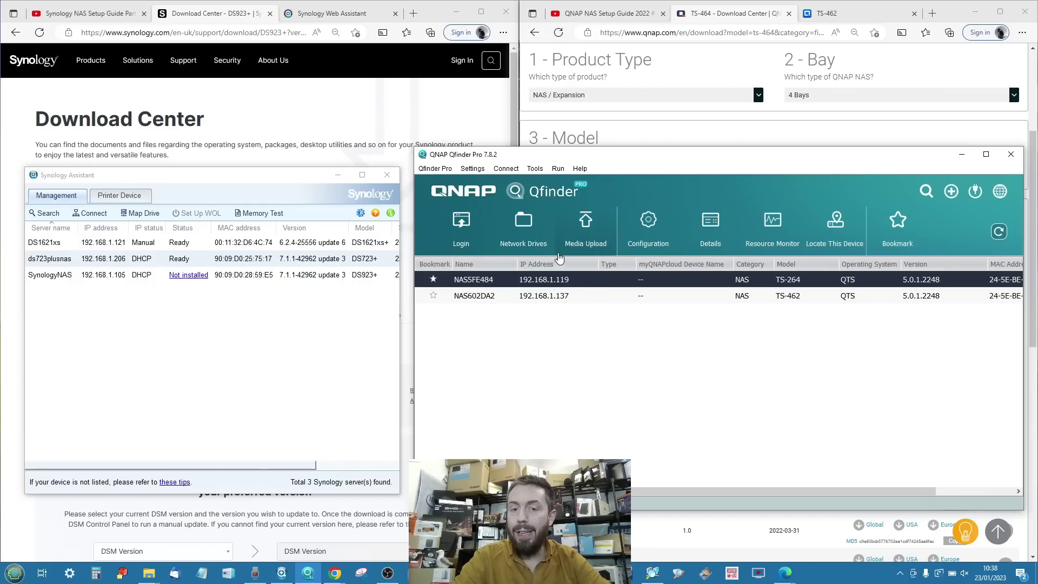
click(515, 238)
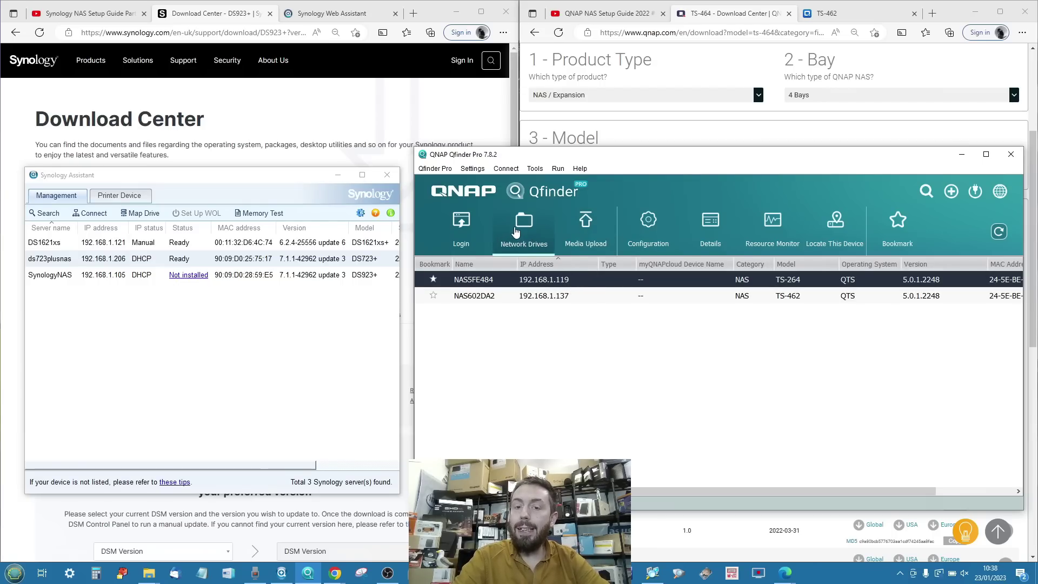
click(779, 385)
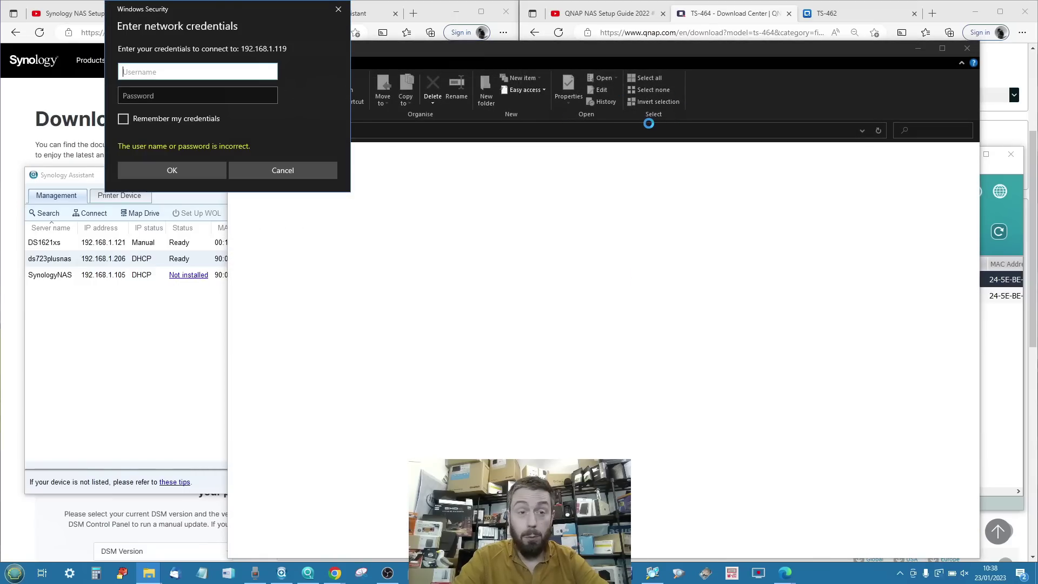
text(Adm1n)
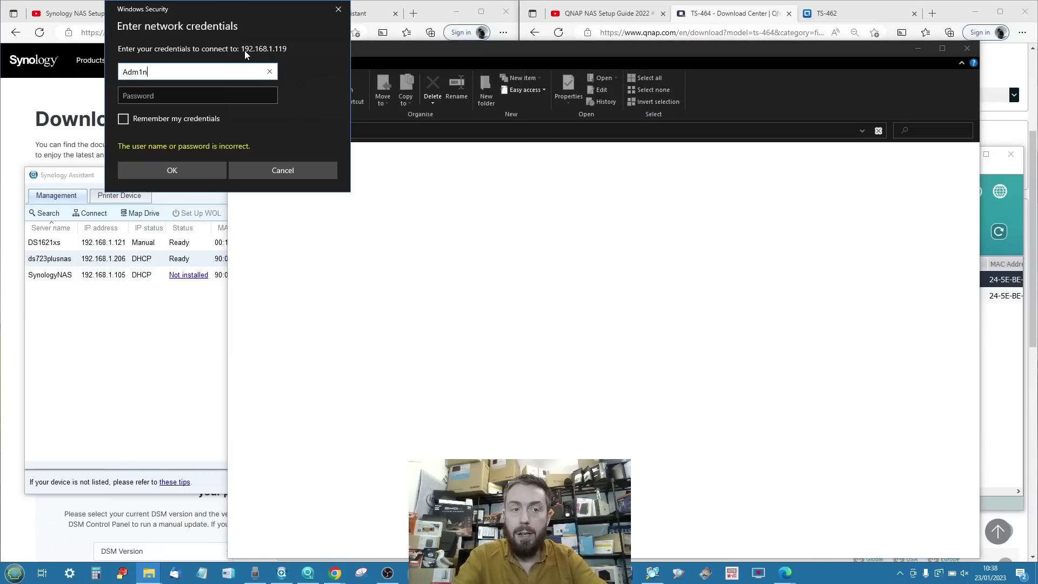
key(Tab)
key(Caps_Lock)
text(*********)
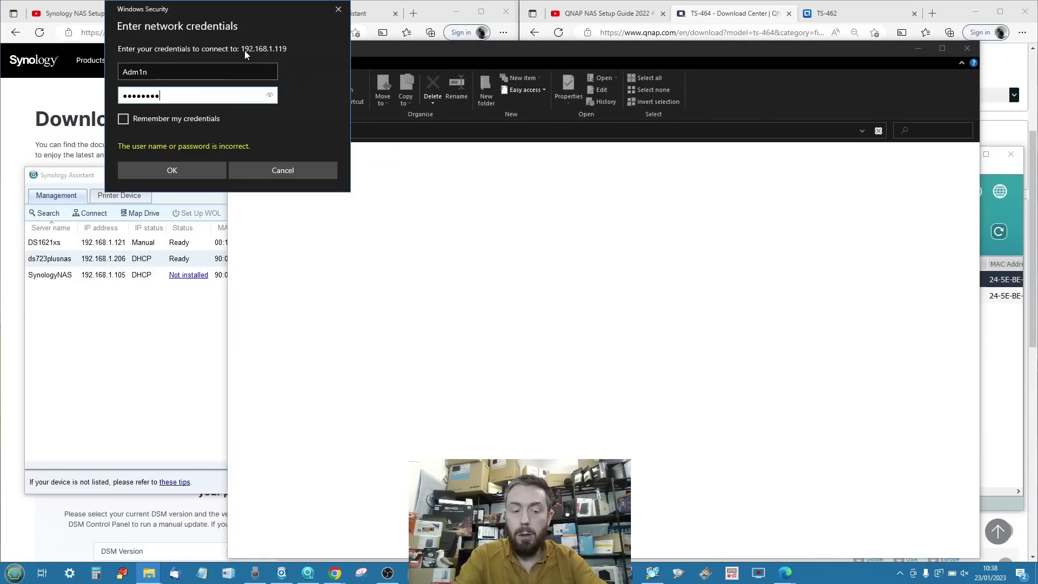
key(Return)
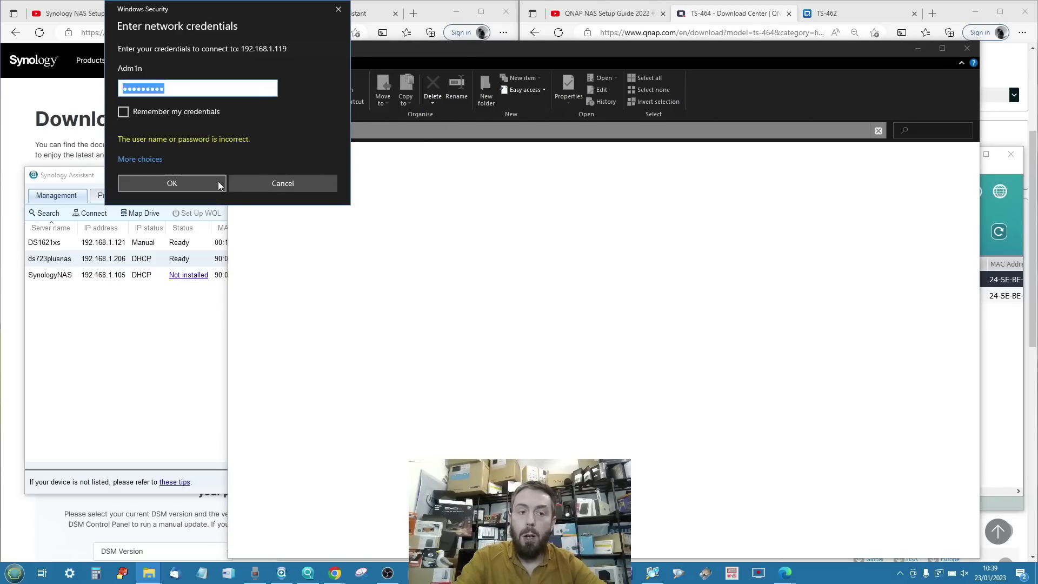
Retype the rejected password for 192.168.1.119, then cancel the network credentials prompt.
click(219, 180)
click(161, 88)
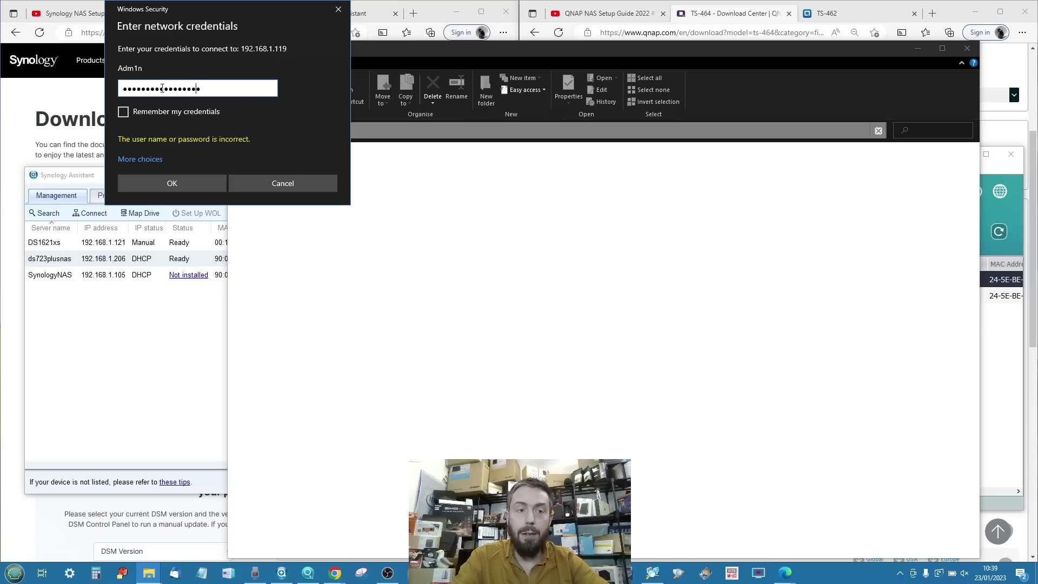
key(ctrl+a)
text(******)
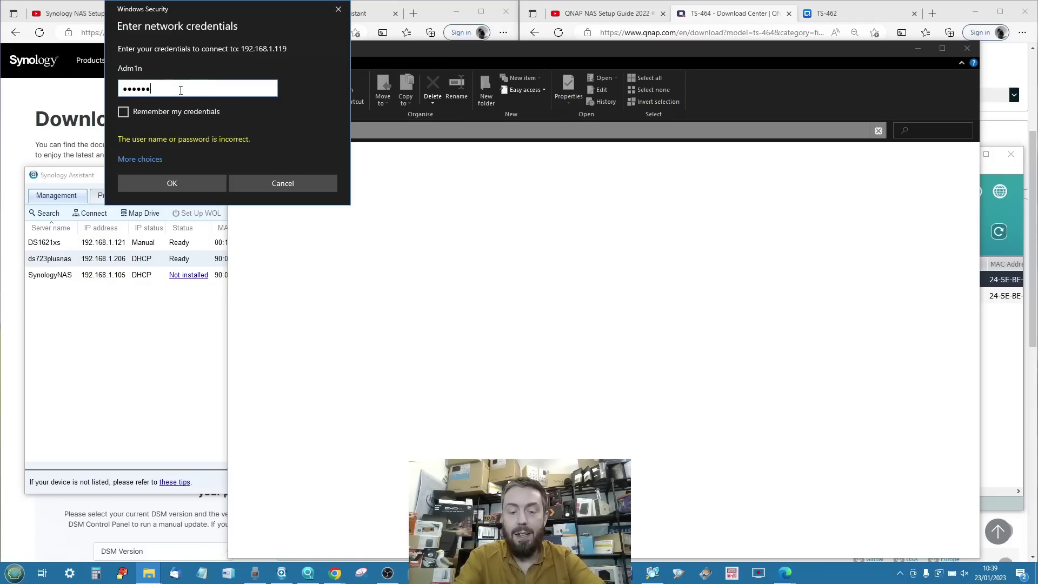
text(**)
key(Return)
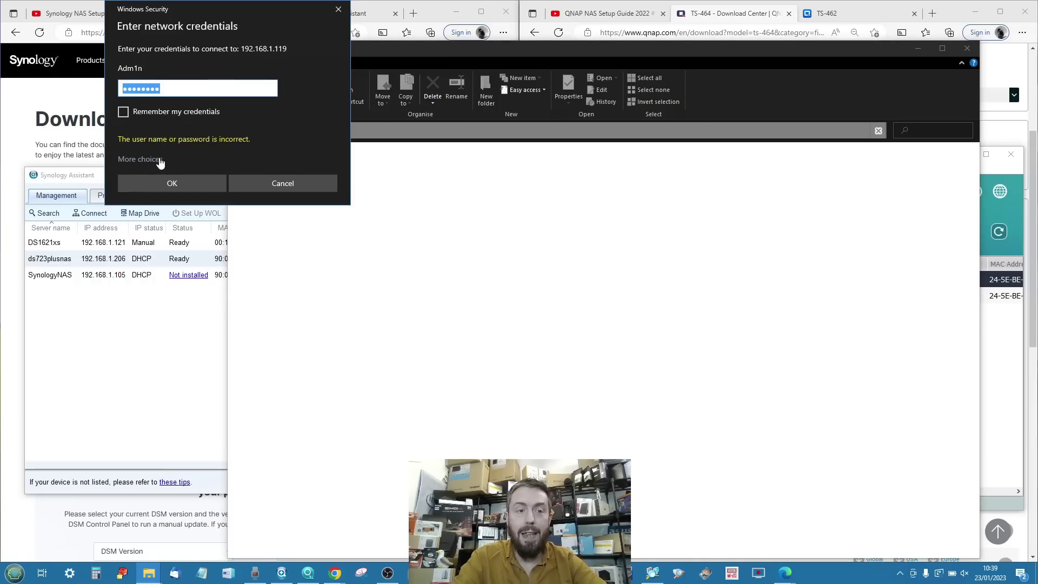
click(249, 183)
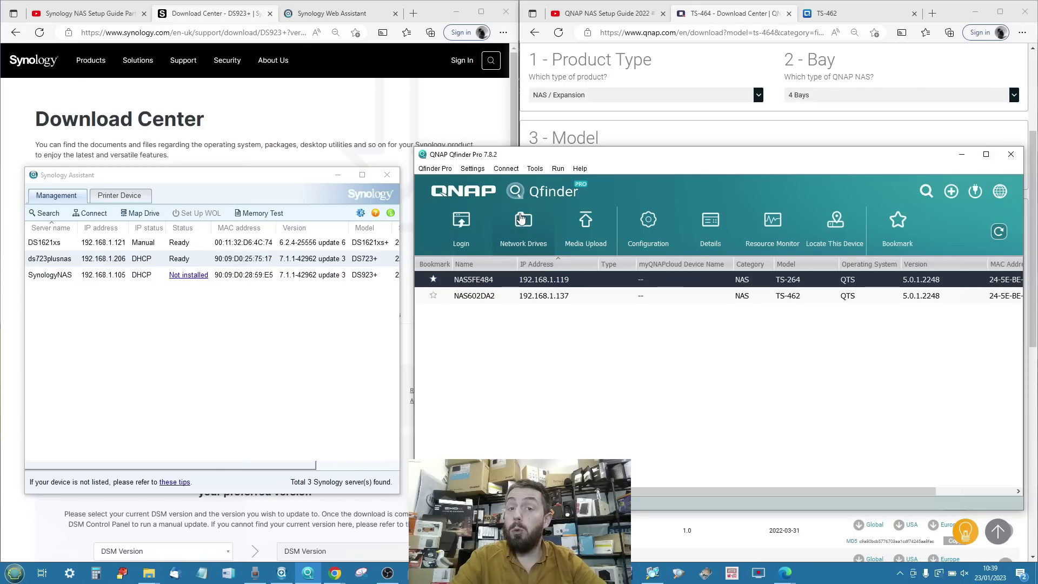
Dismiss the Media Upload login, then sign in as admin to open NAS5FE484's Configuration.
click(579, 236)
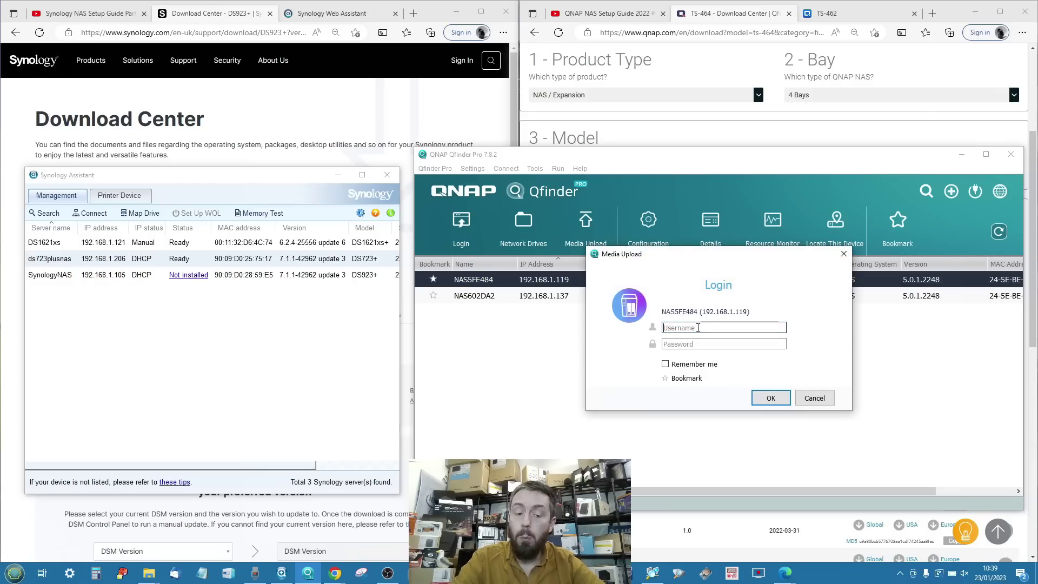
click(844, 254)
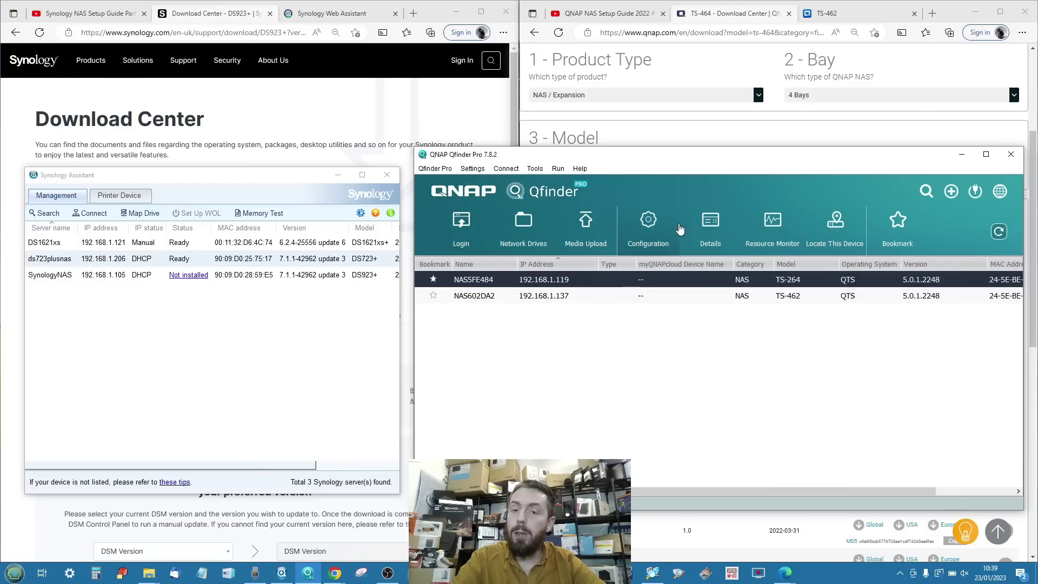
click(644, 225)
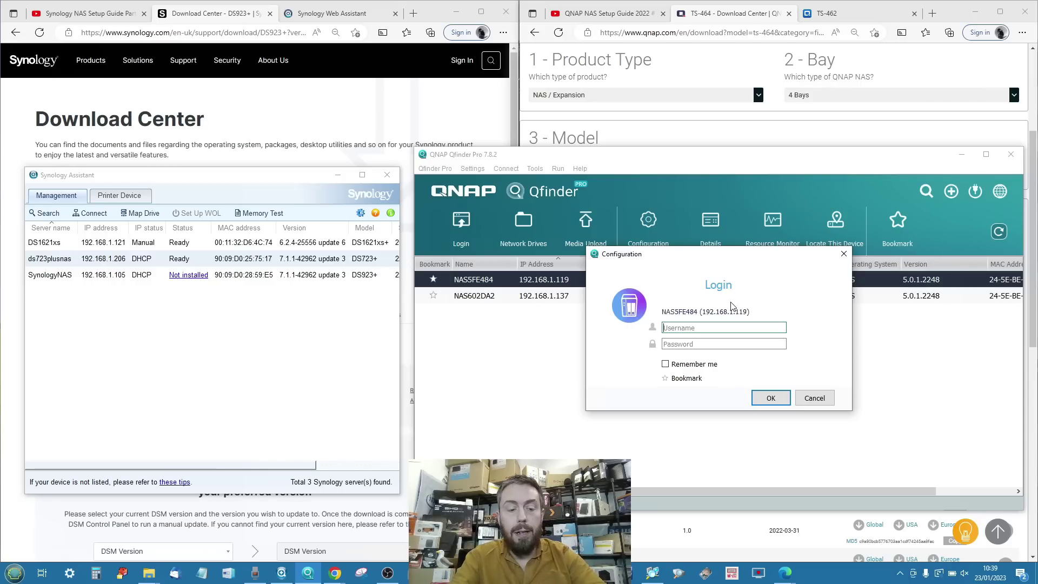
text(admin)
key(Tab)
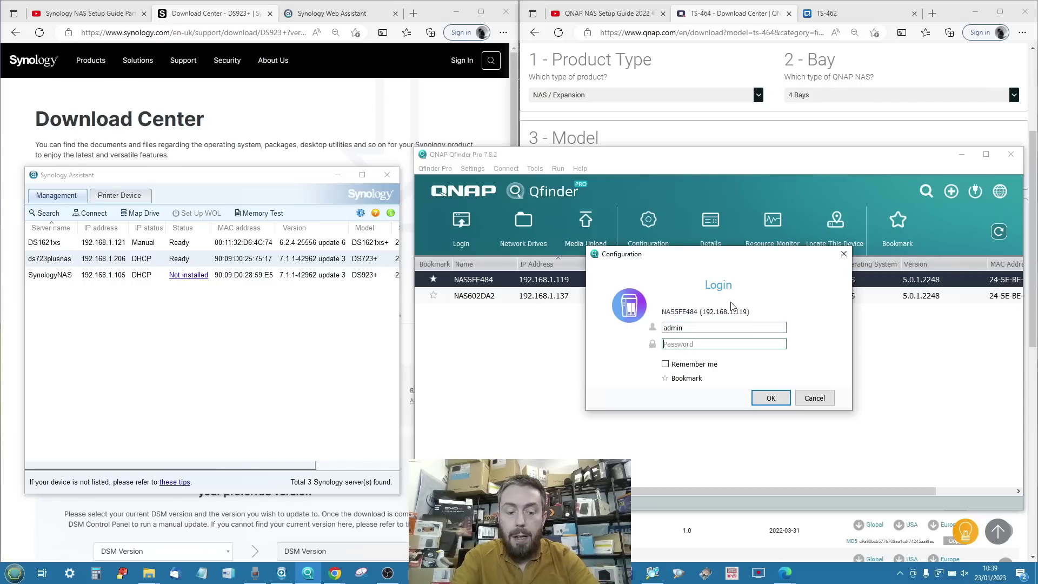
text(245EBE5FE484)
key(Return)
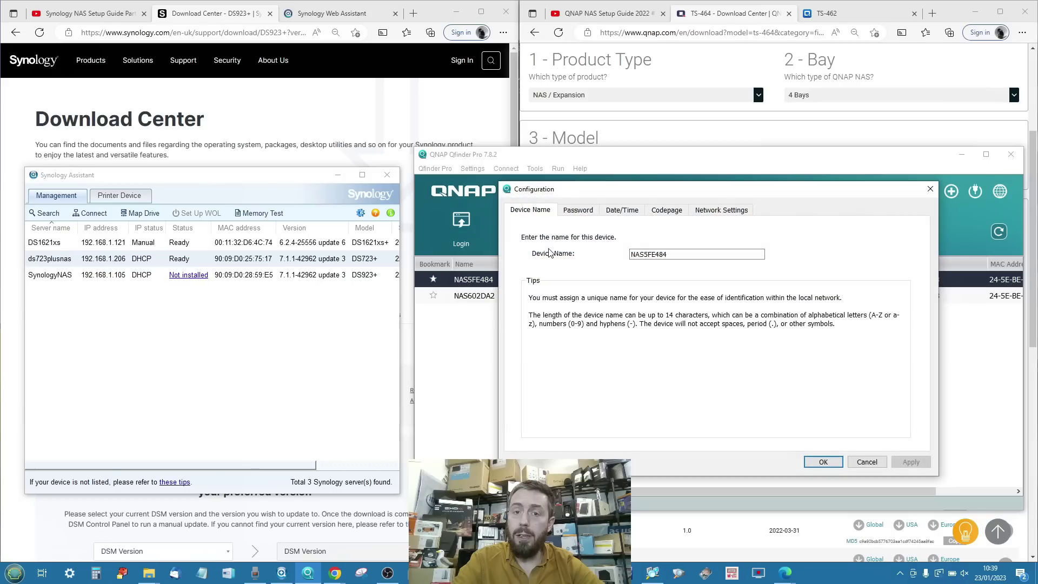
Review the Password, Date/Time, Codepage and Network Settings tabs, close Configuration, and dismiss the Resource Monitor login.
click(579, 212)
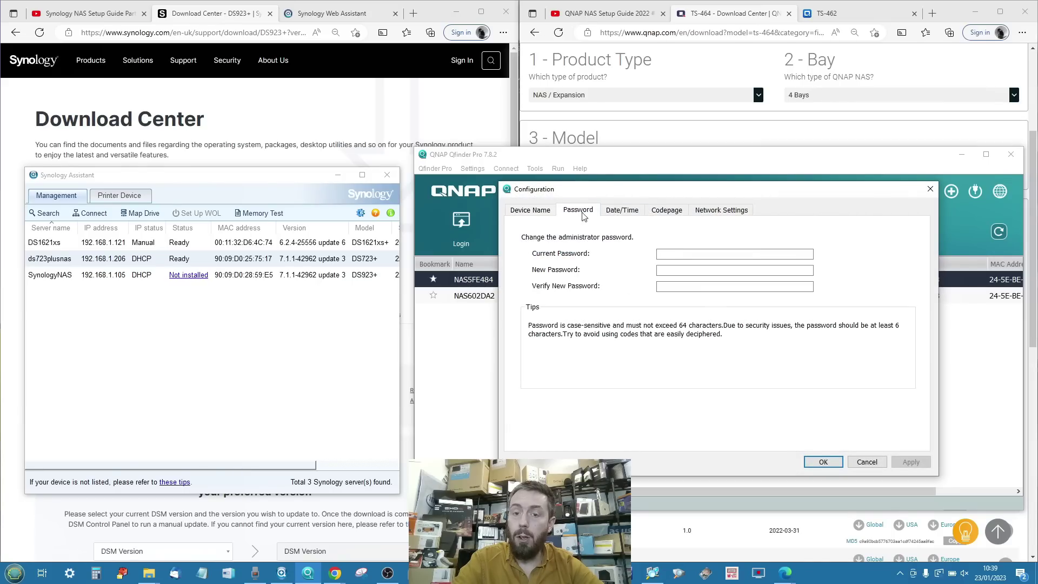
click(623, 214)
click(674, 215)
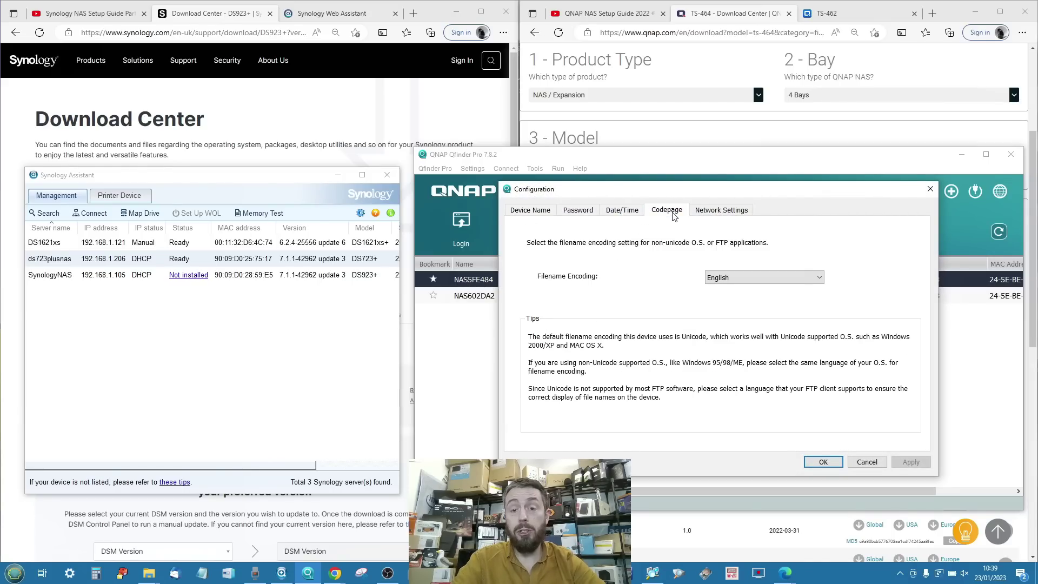
click(710, 211)
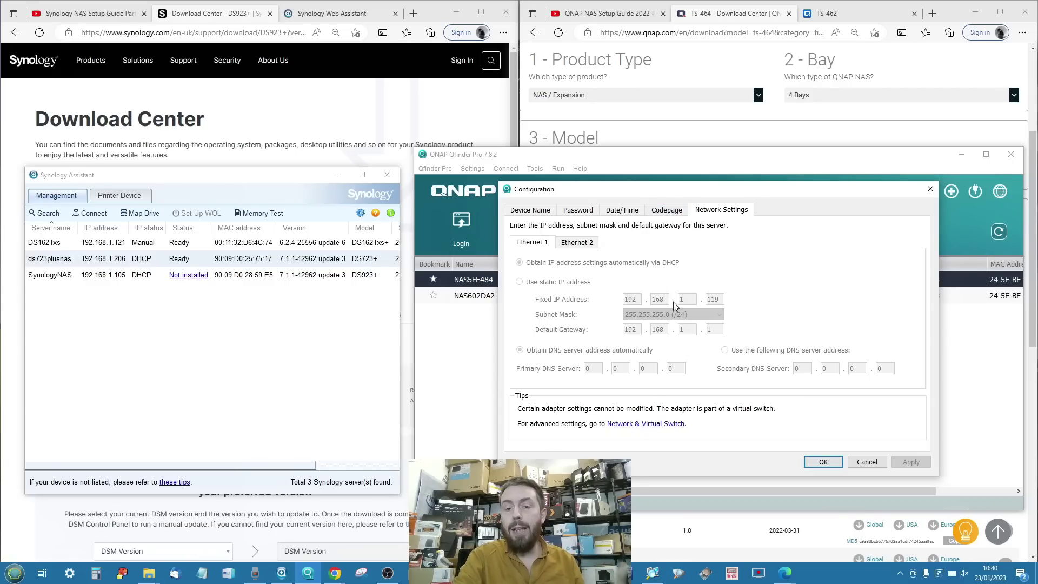
click(668, 211)
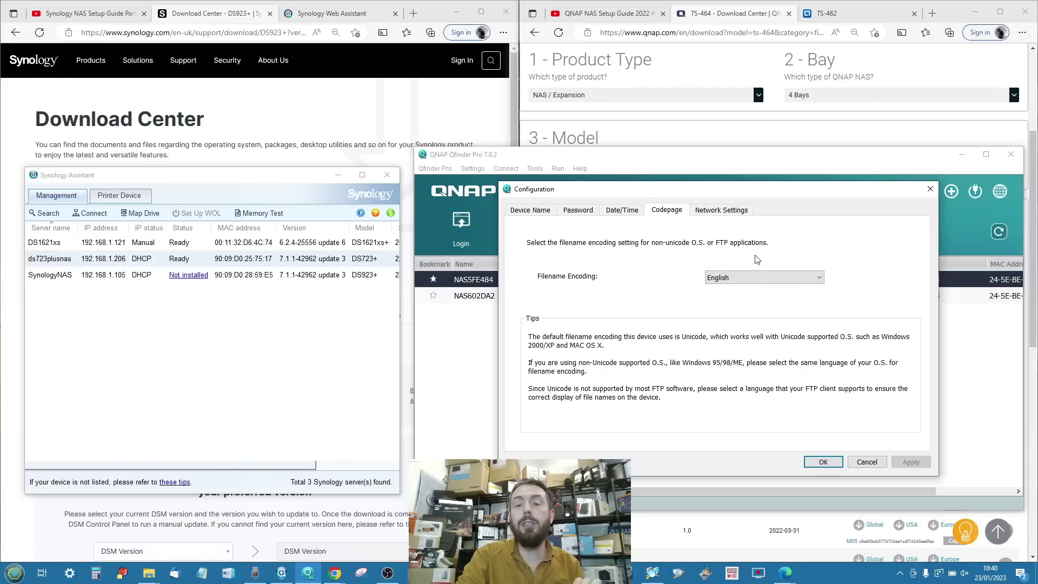
click(929, 191)
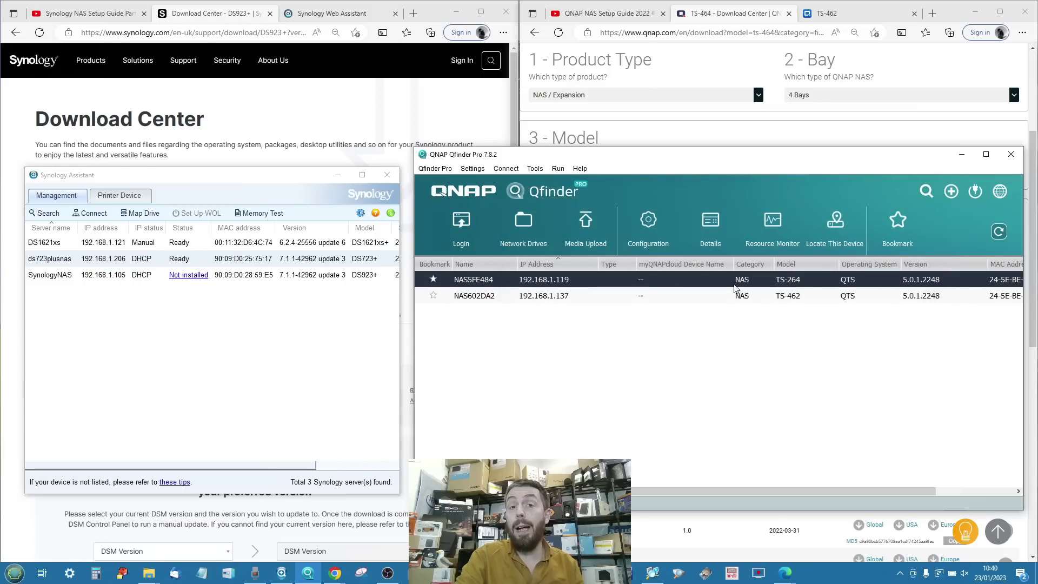
click(773, 233)
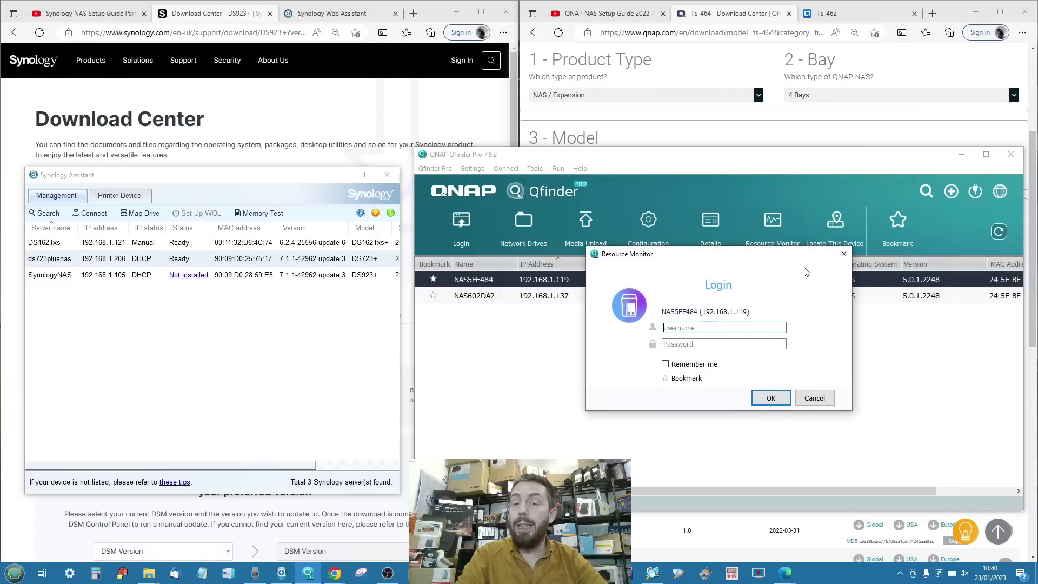
click(843, 253)
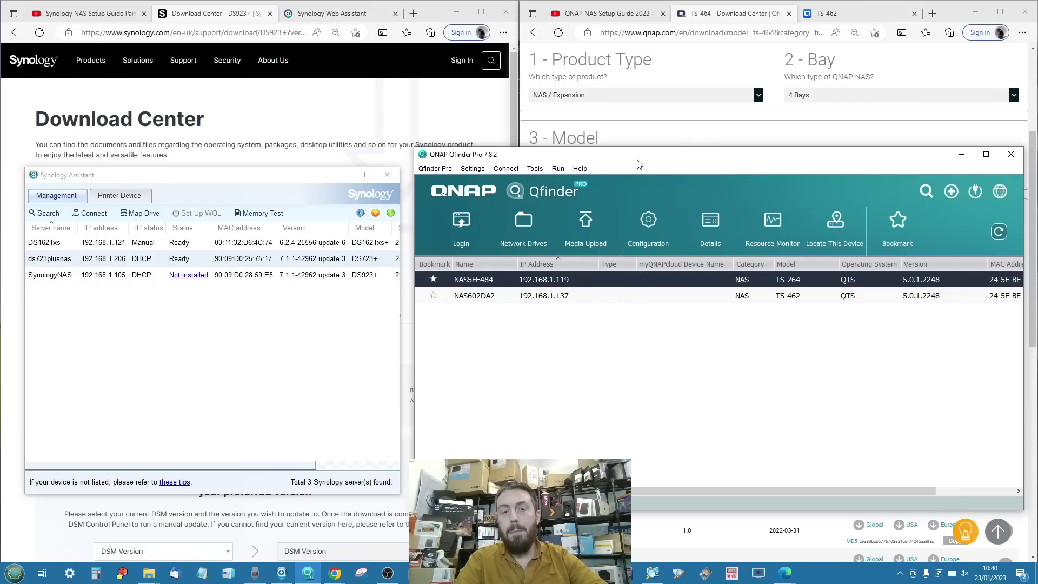
Browse Qfinder Pro's Tools, Connect, Settings and Run menus, then minimise it to reveal the TS-464 page.
click(540, 169)
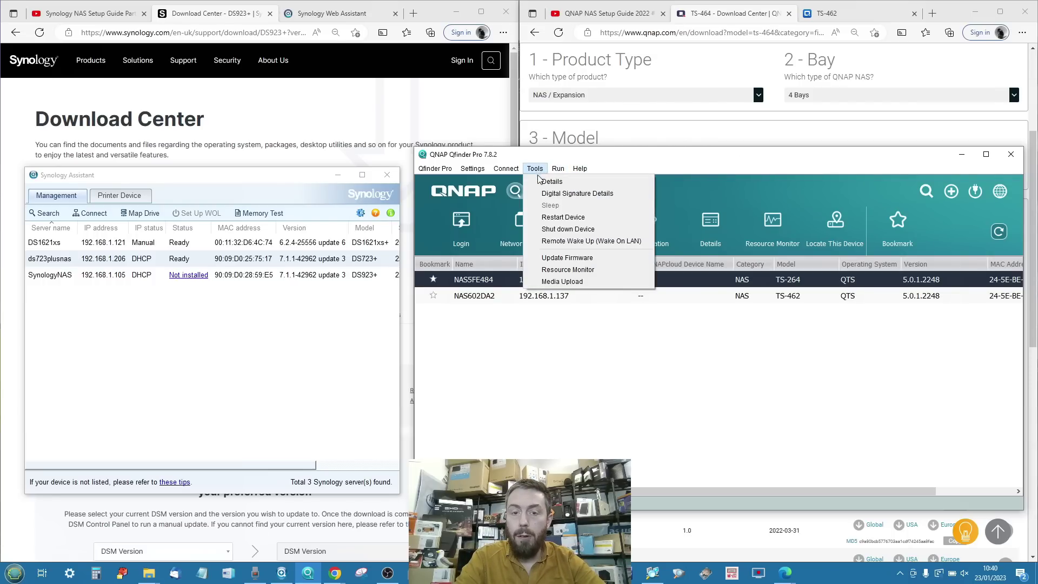
mouse_move(511, 173)
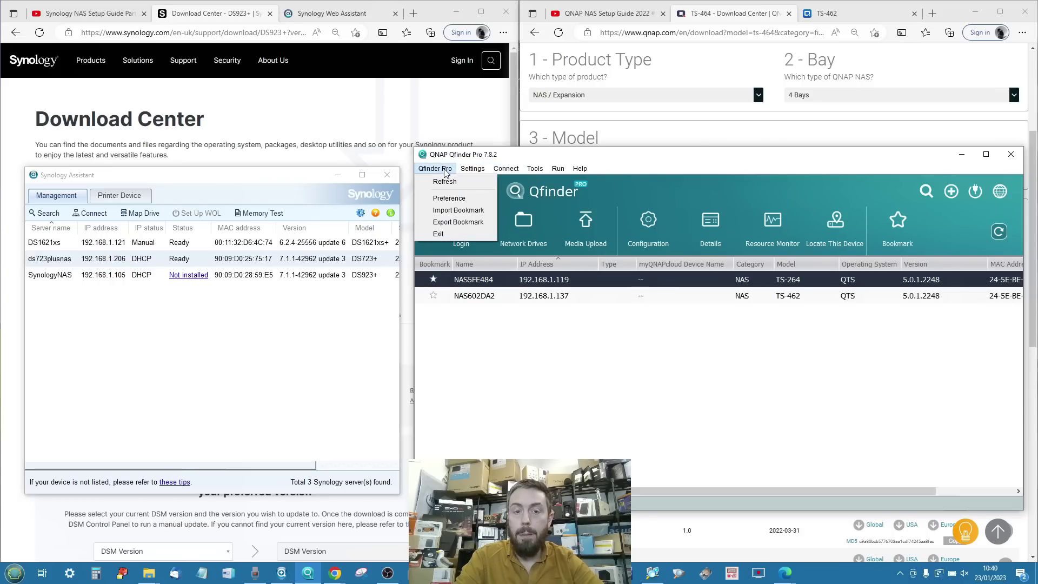
mouse_move(473, 172)
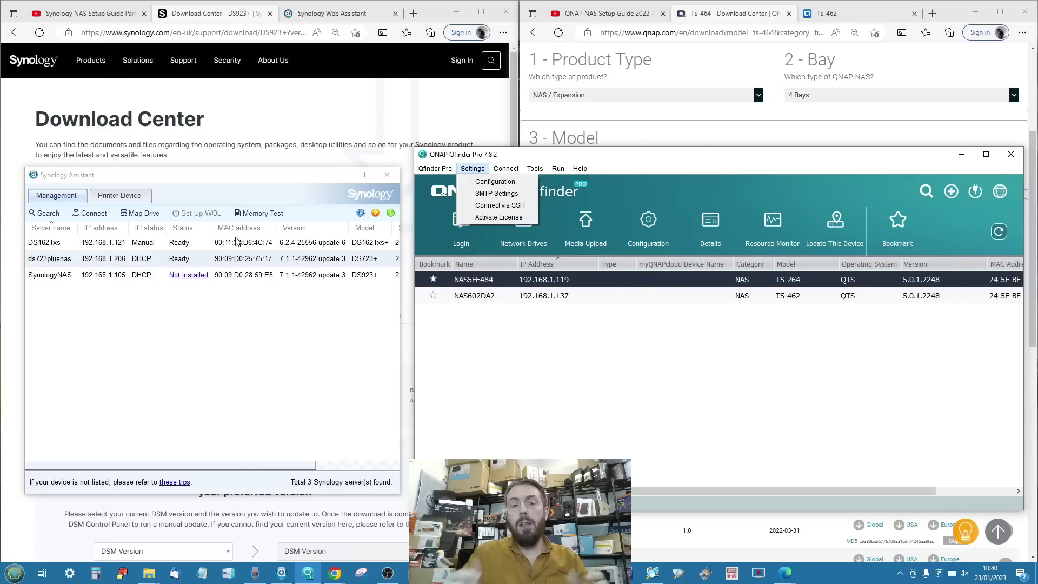
mouse_move(556, 169)
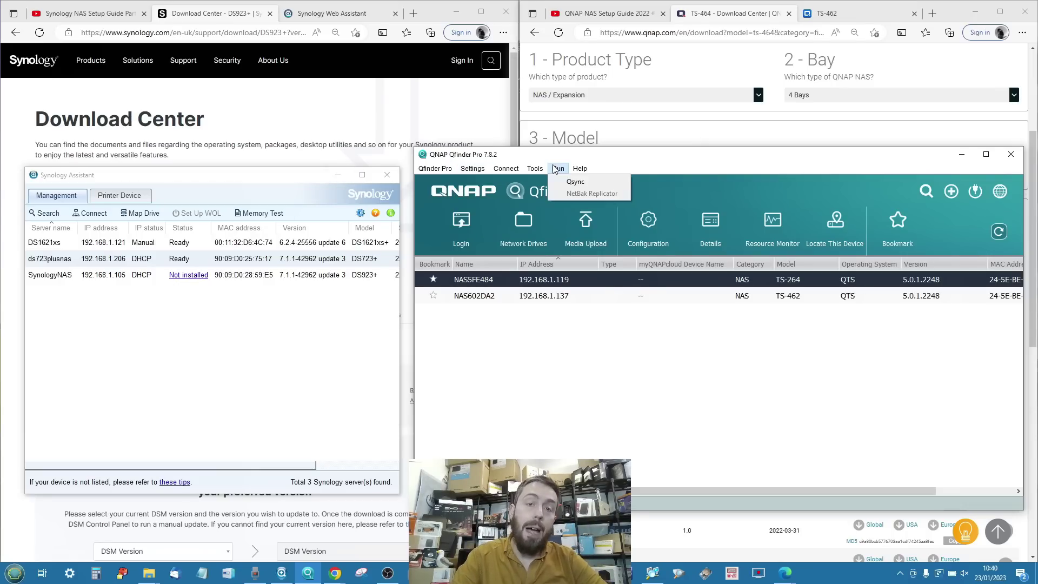
click(795, 165)
click(962, 155)
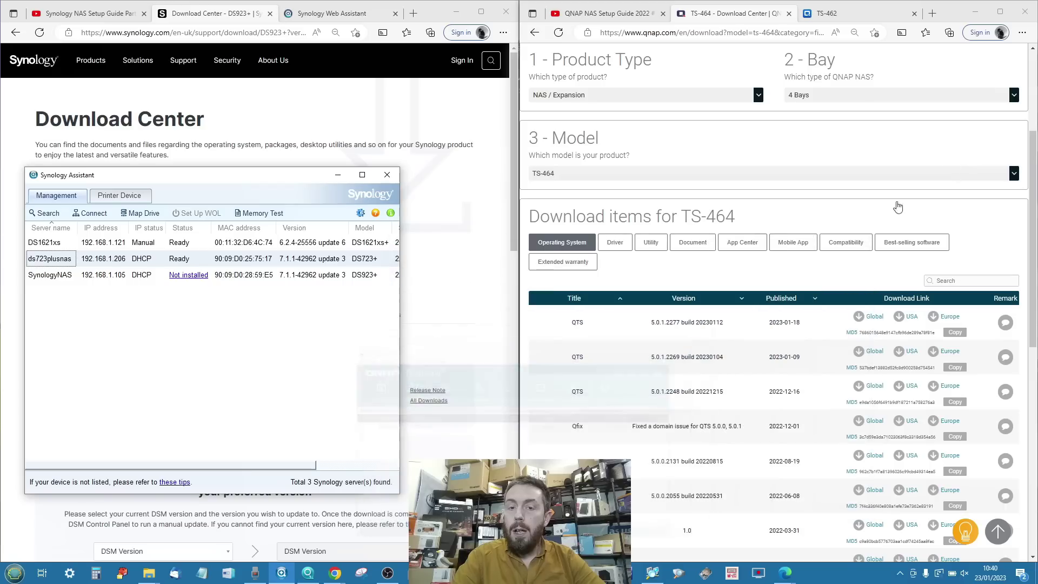
click(338, 176)
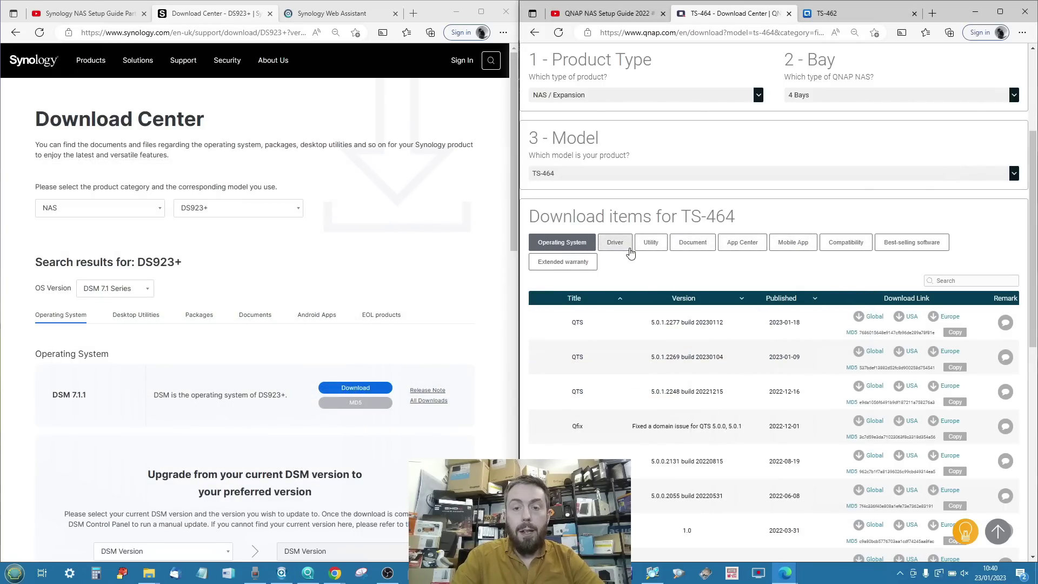
click(651, 243)
click(135, 316)
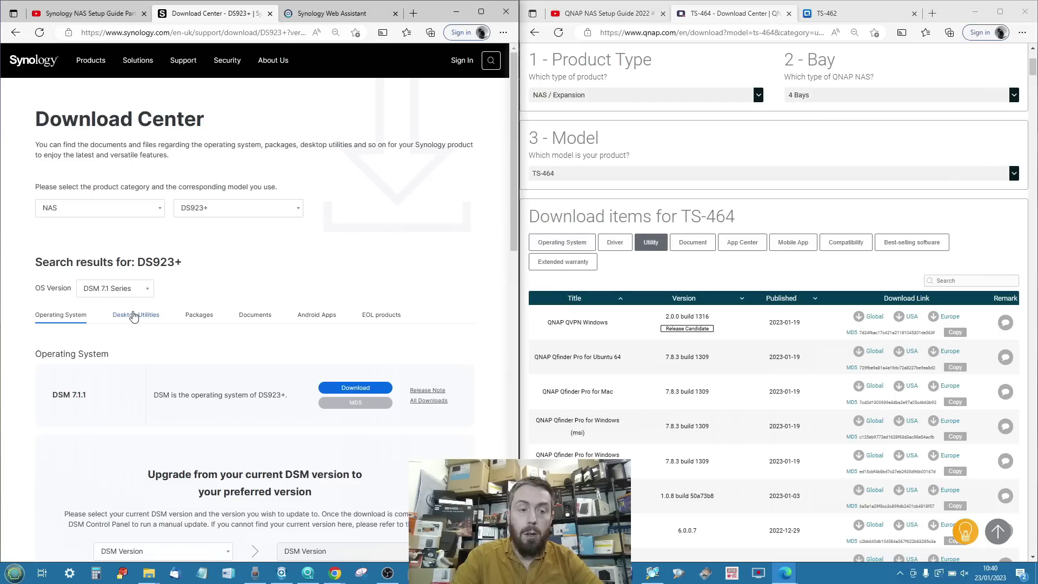
scroll(254, 400, down, 2)
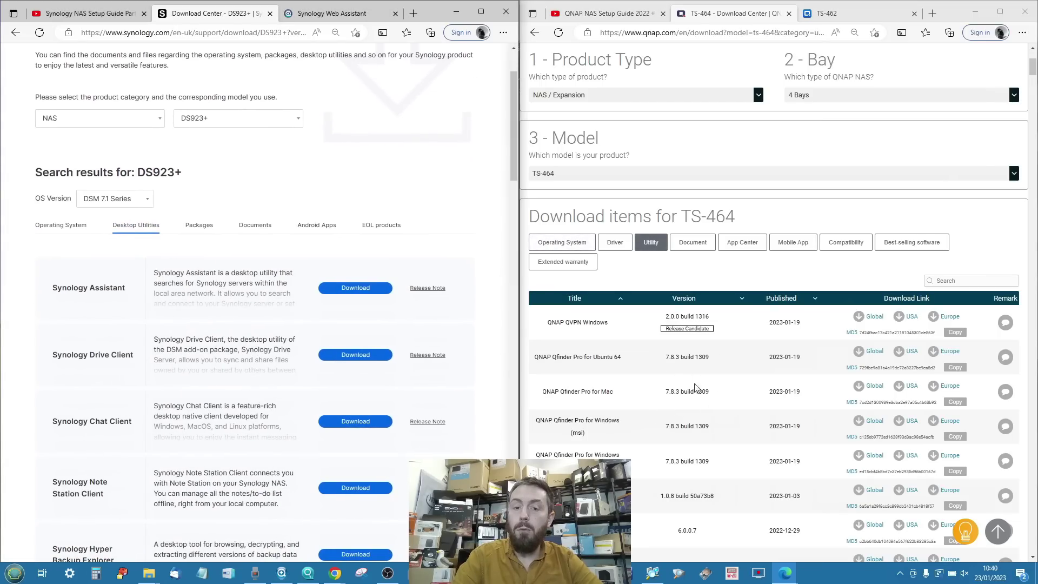
scroll(659, 419, down, 5)
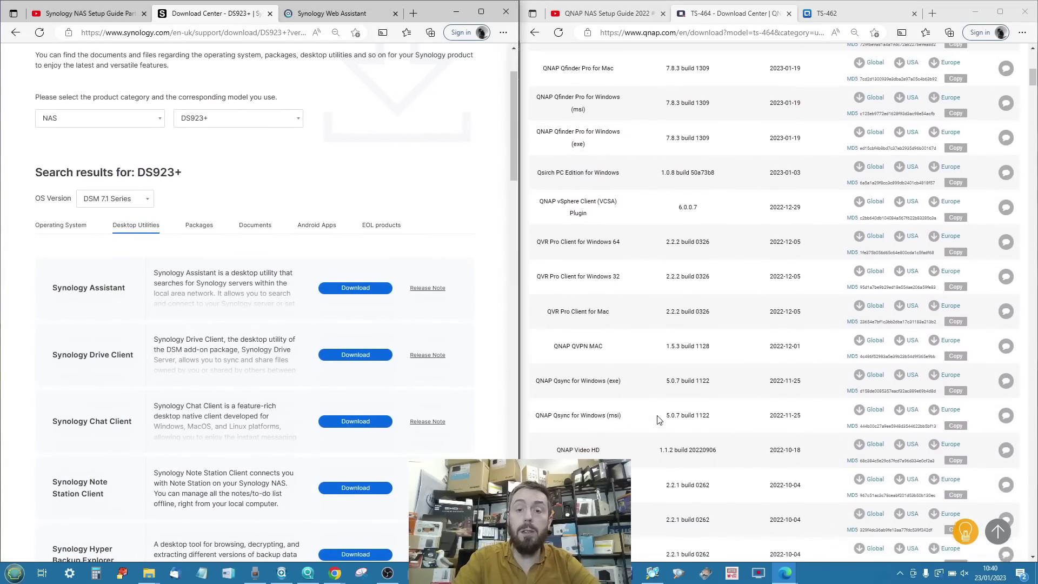
scroll(658, 419, down, 10)
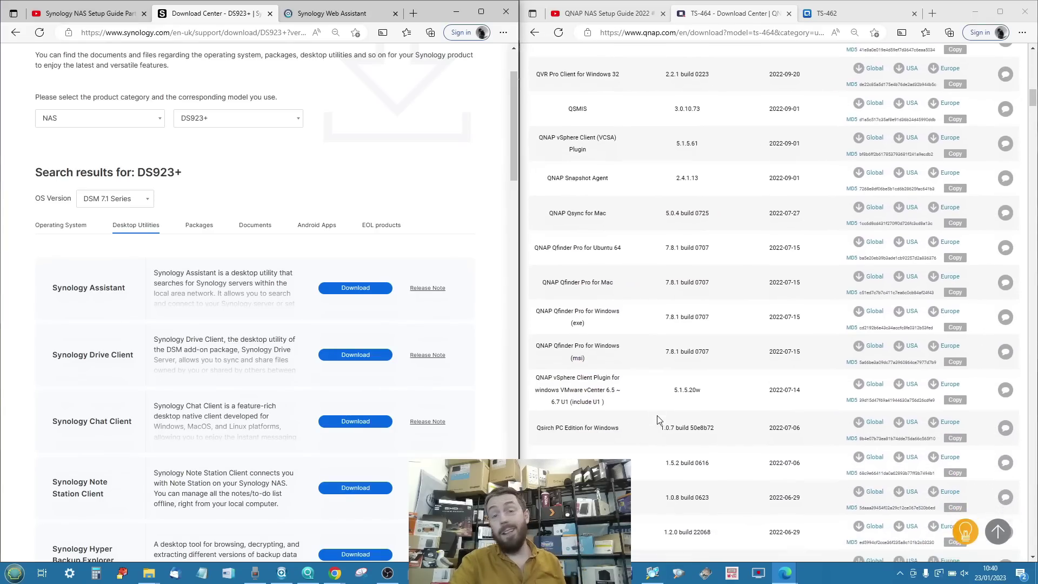
scroll(658, 420, down, 9)
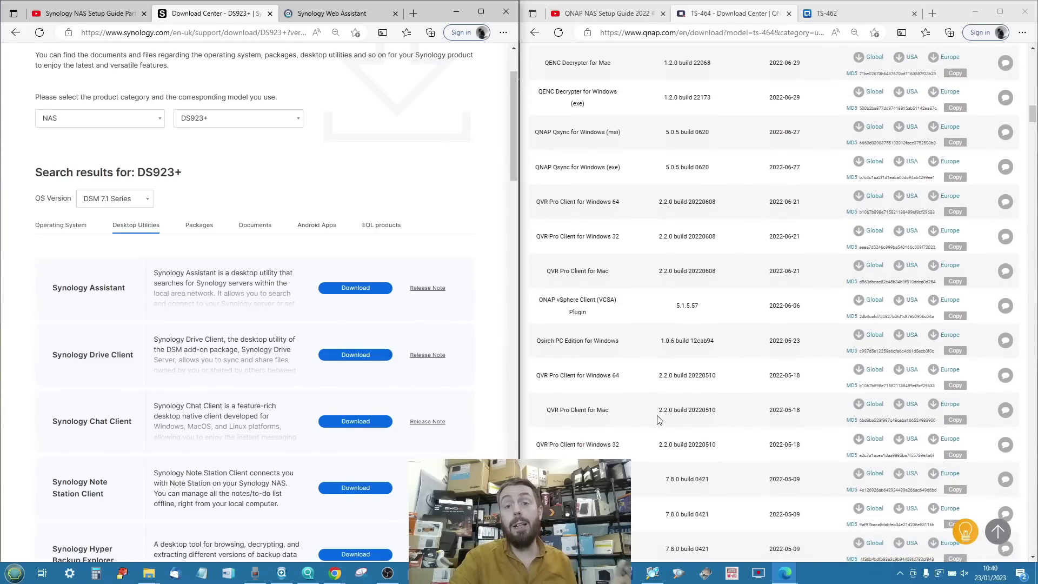
scroll(659, 420, up, 20)
scroll(219, 296, down, 9)
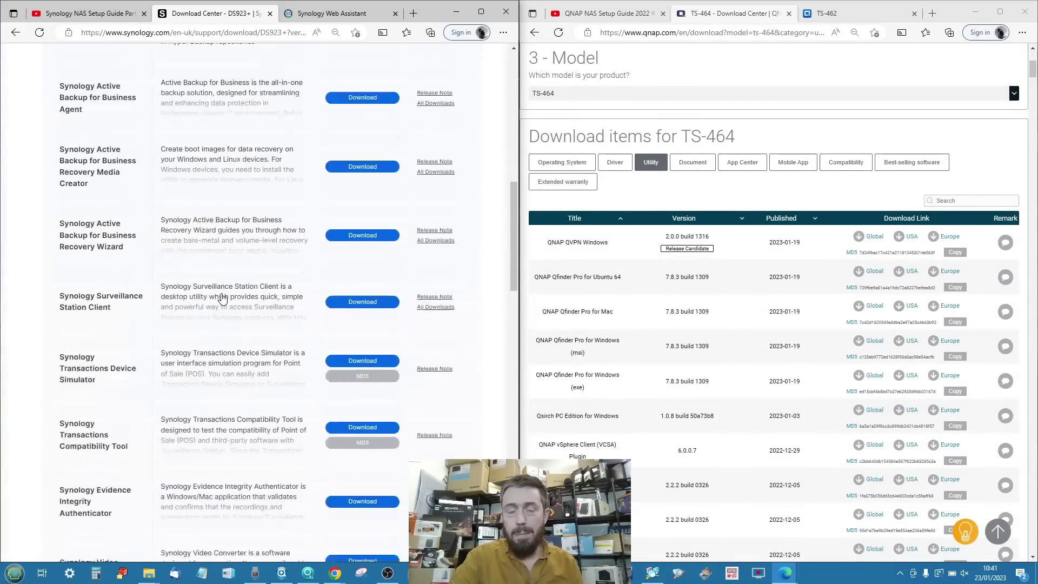
scroll(221, 297, down, 20)
scroll(224, 298, up, 10)
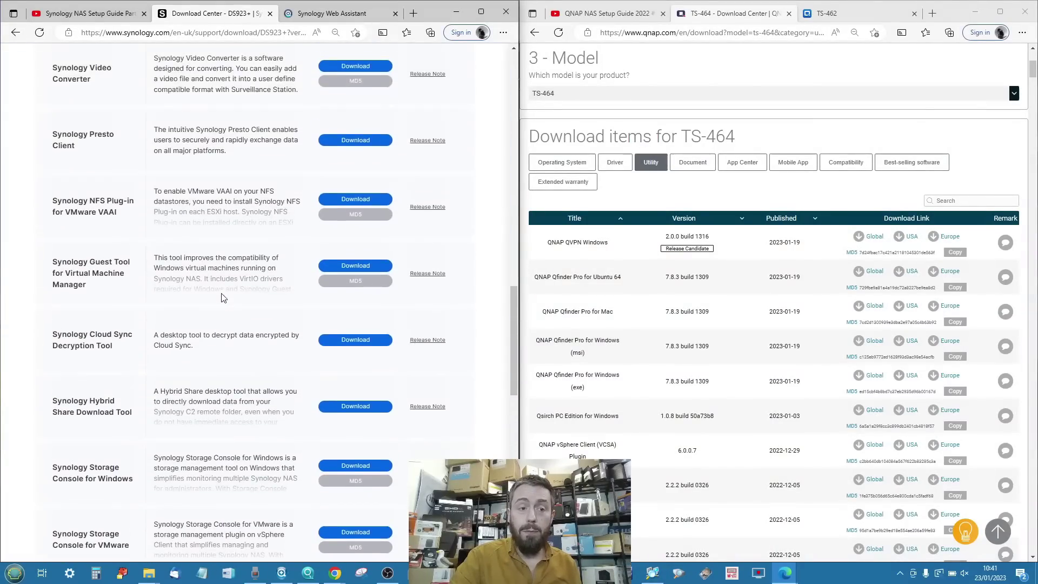
scroll(223, 298, up, 20)
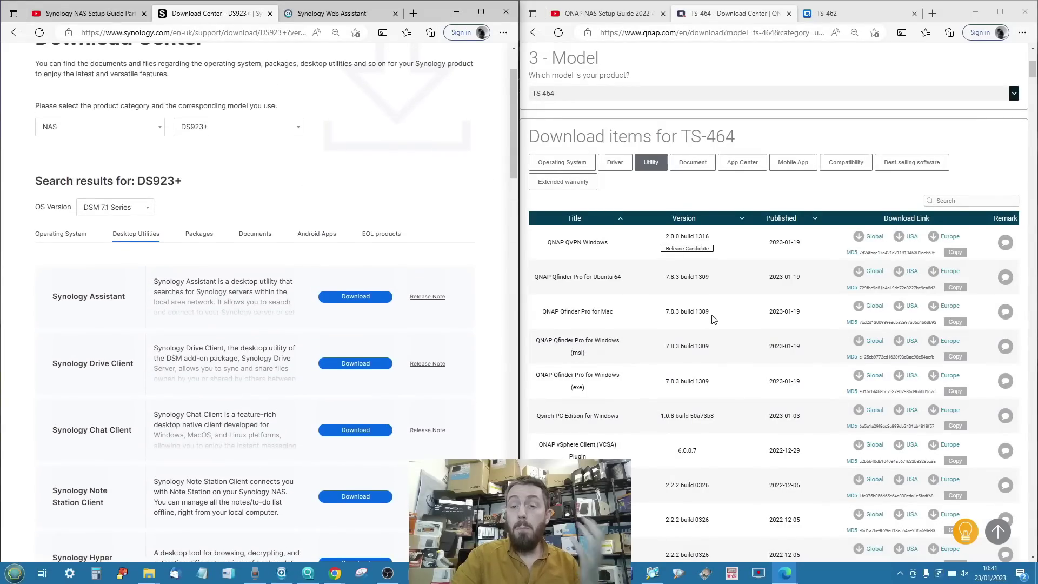
scroll(713, 319, down, 15)
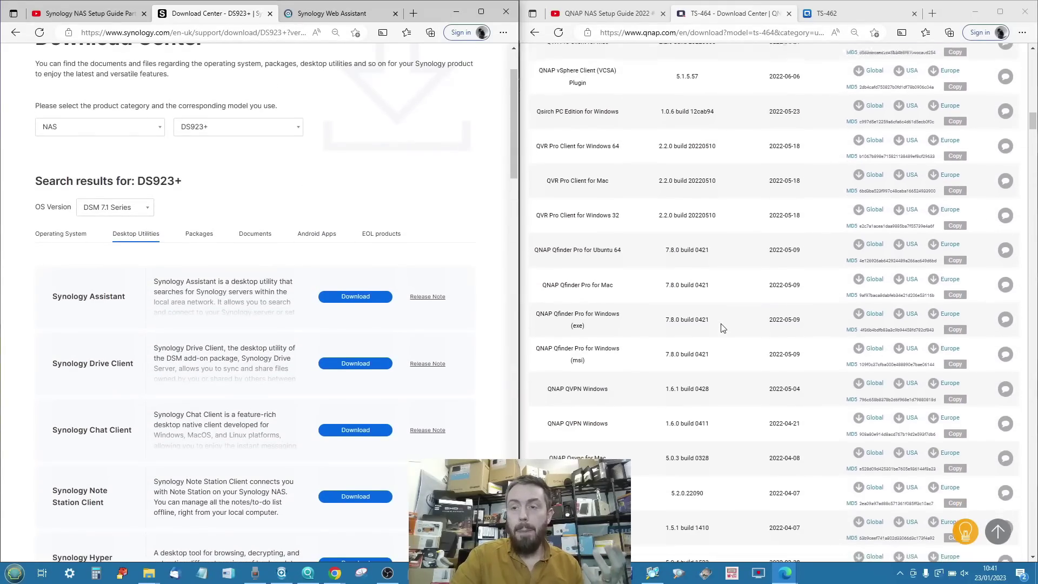
scroll(723, 328, down, 10)
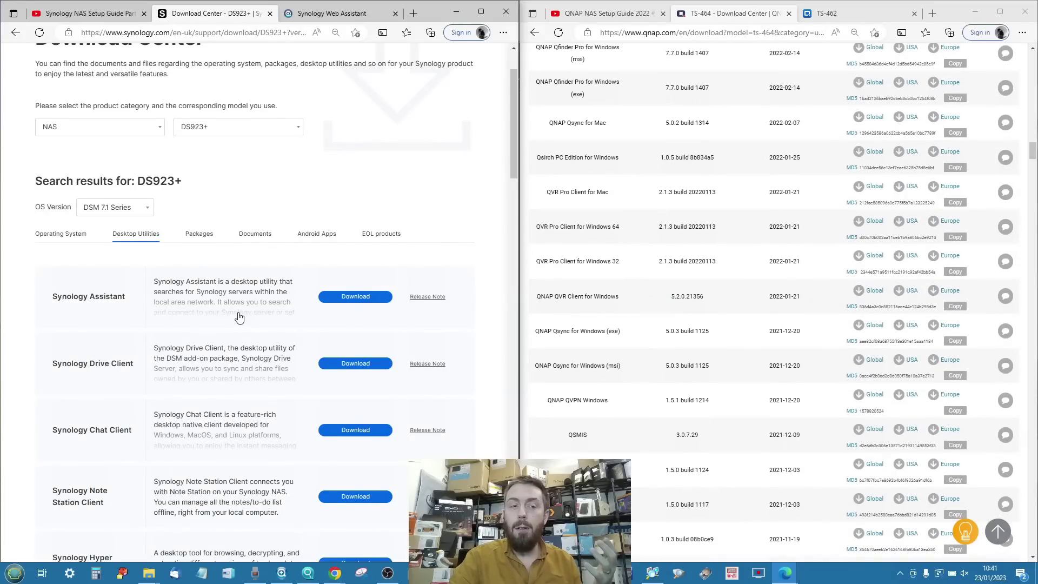
scroll(239, 318, down, 1)
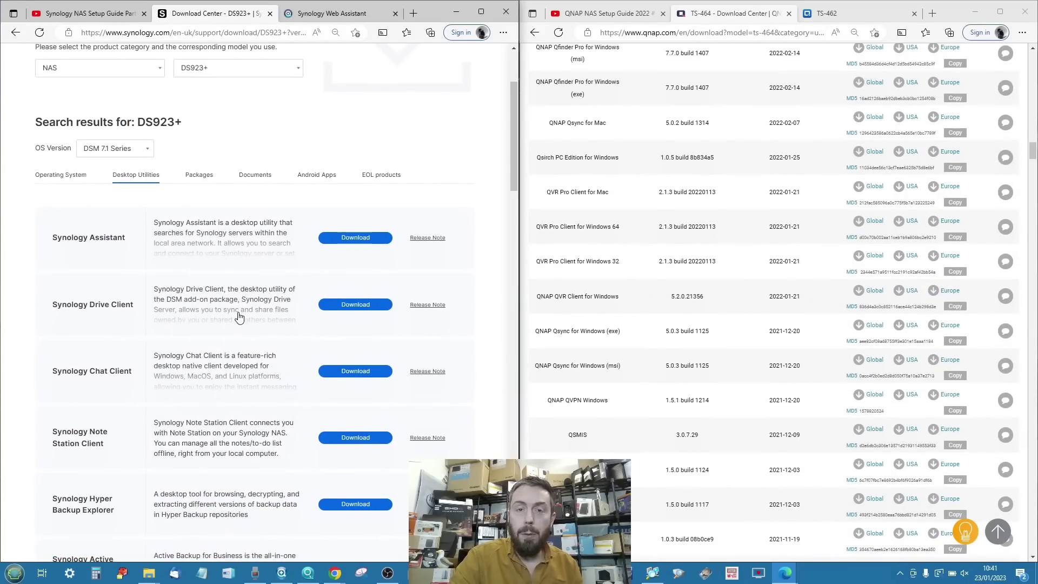
scroll(239, 317, up, 3)
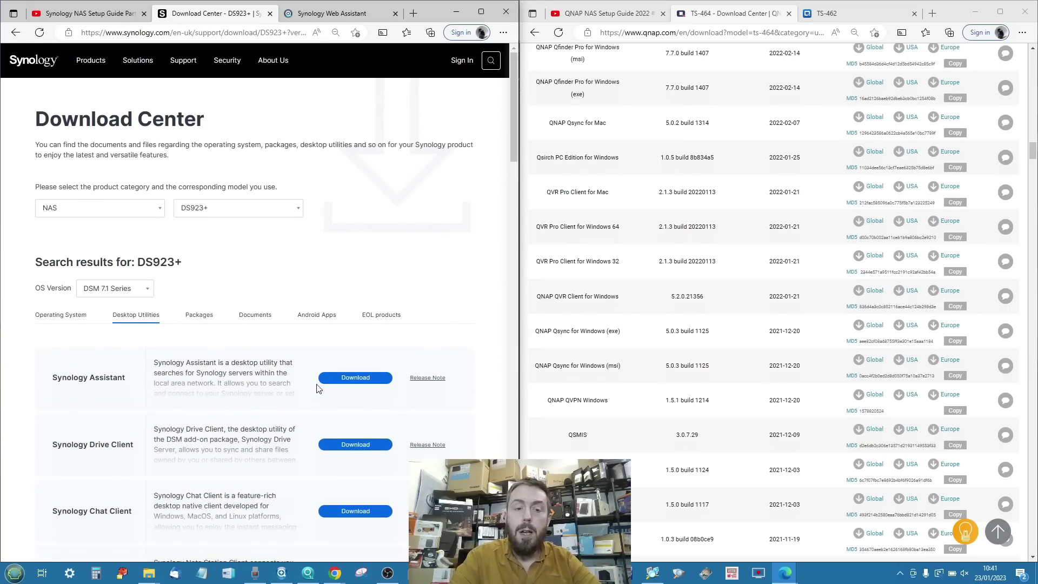
Restore Synology Assistant and Qfinder Pro, then show the DS923+ and TS-462 setup welcome pages.
click(281, 573)
click(308, 573)
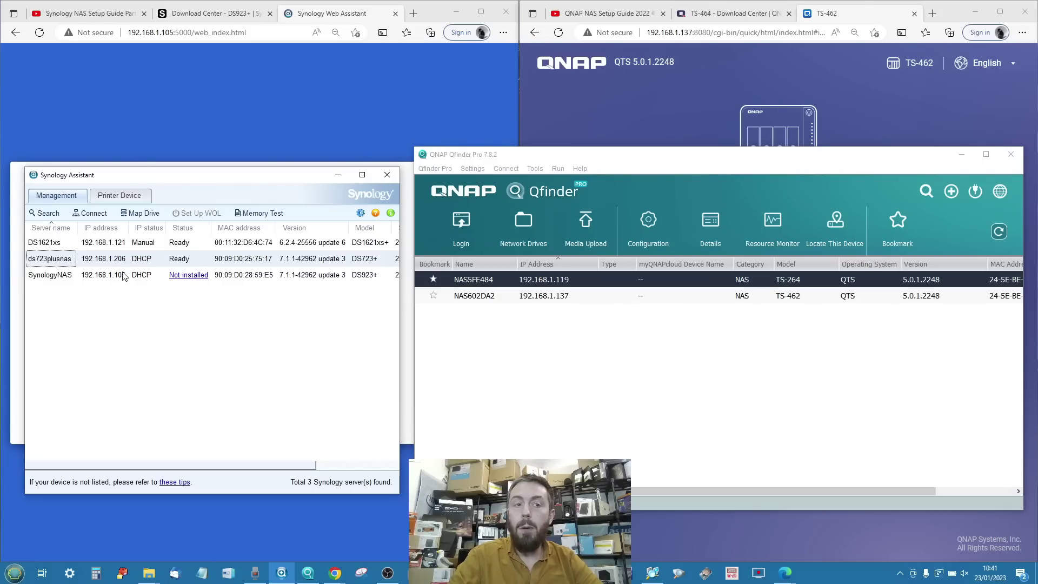
click(211, 103)
click(725, 82)
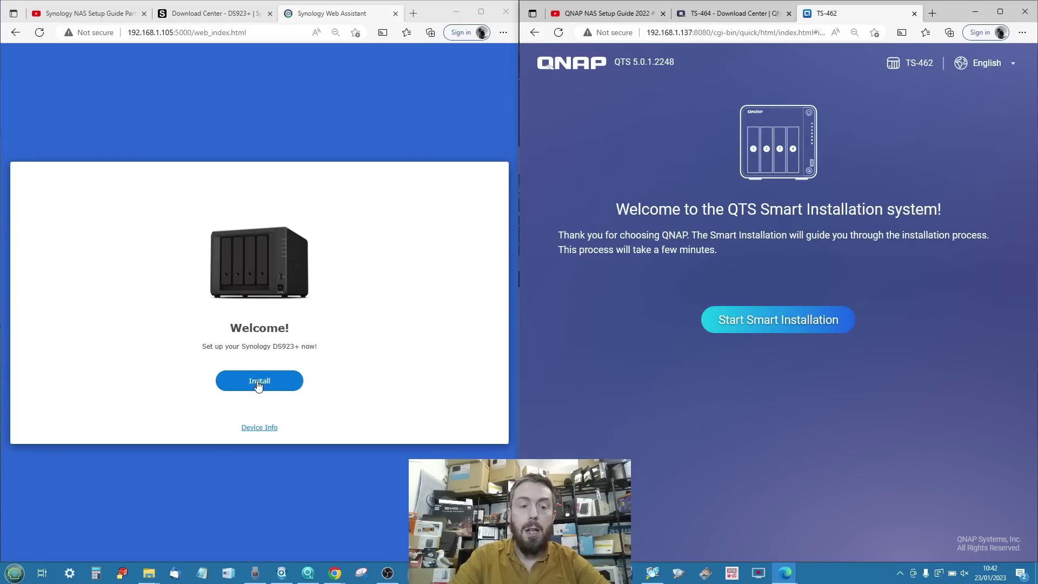
Check the DS923+ device information, then begin the DSM installation.
click(255, 427)
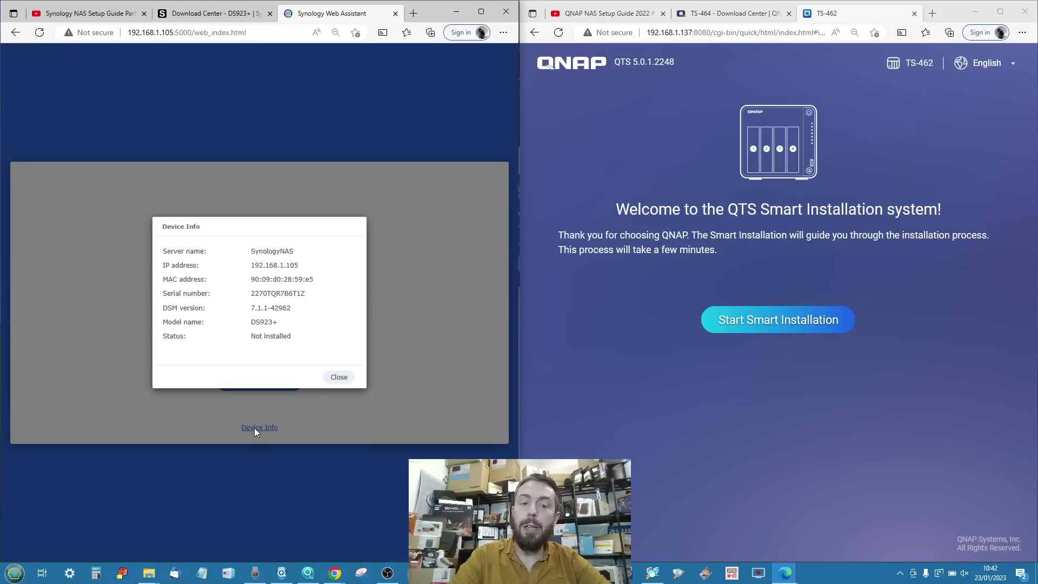
click(338, 377)
click(273, 383)
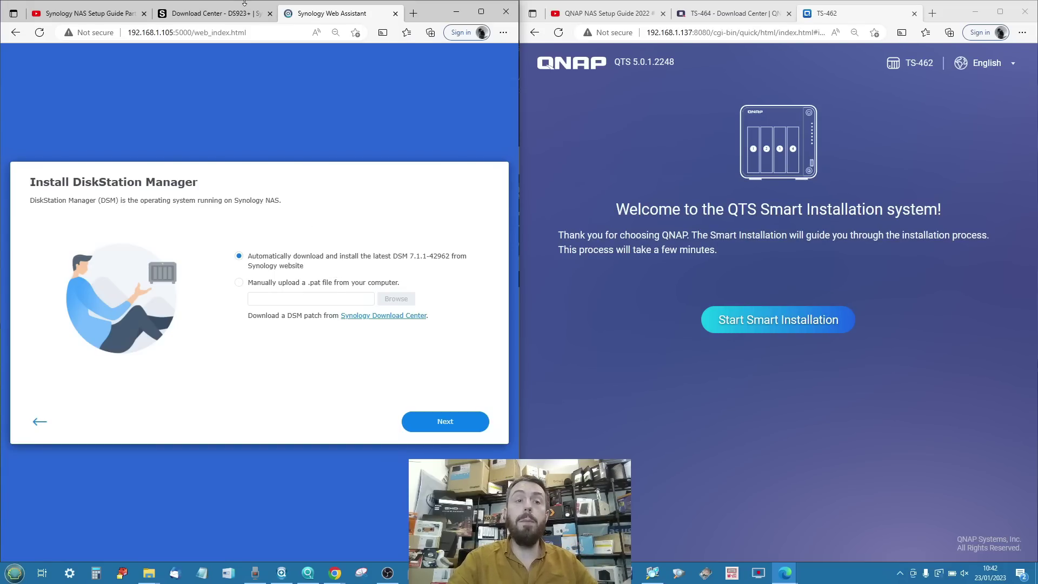
After checking the Download Center's Operating System tab, choose automatic download of DSM 7.1.1-42962.
click(241, 283)
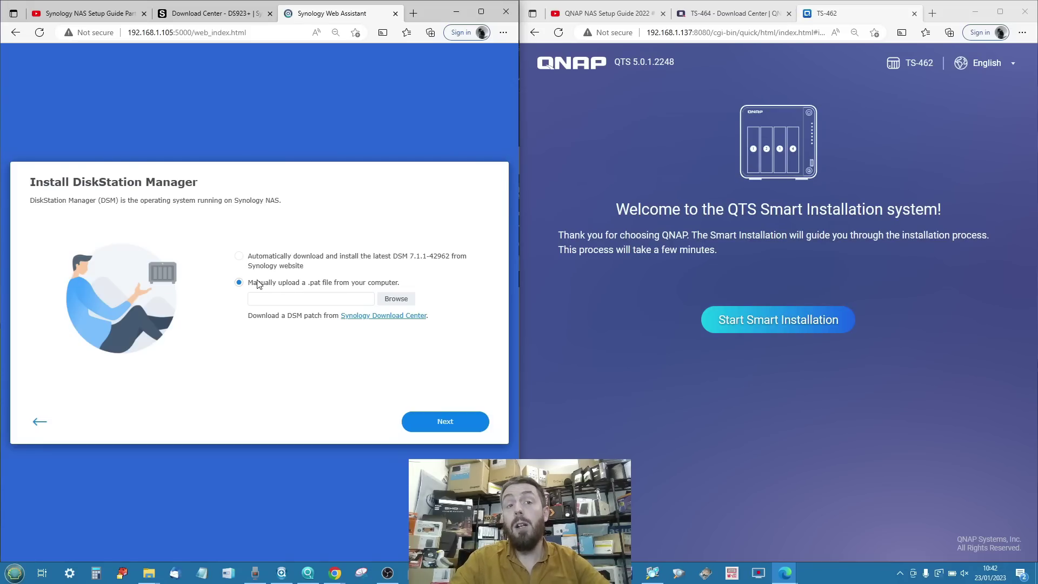
click(194, 16)
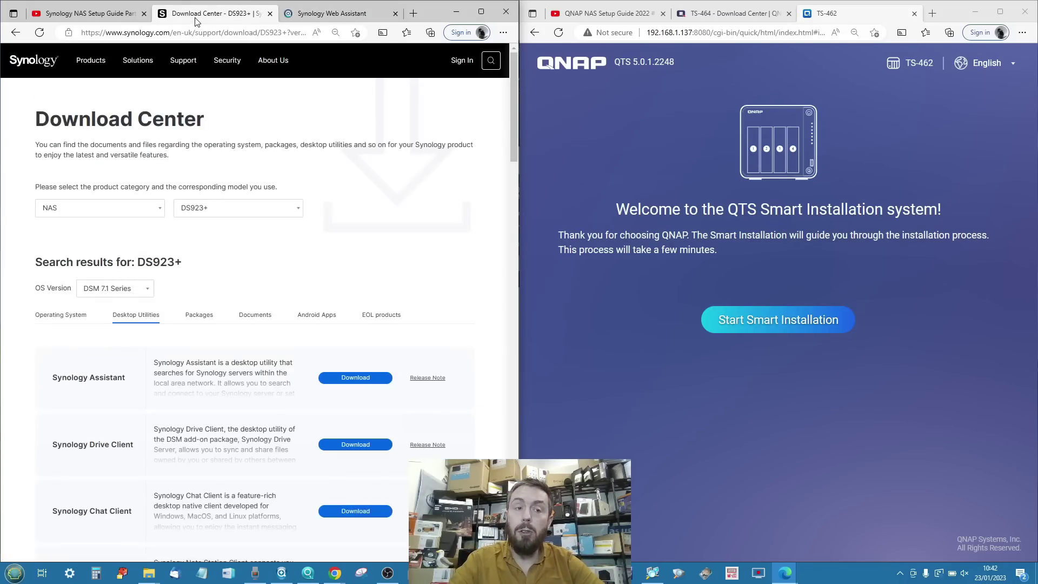
click(56, 315)
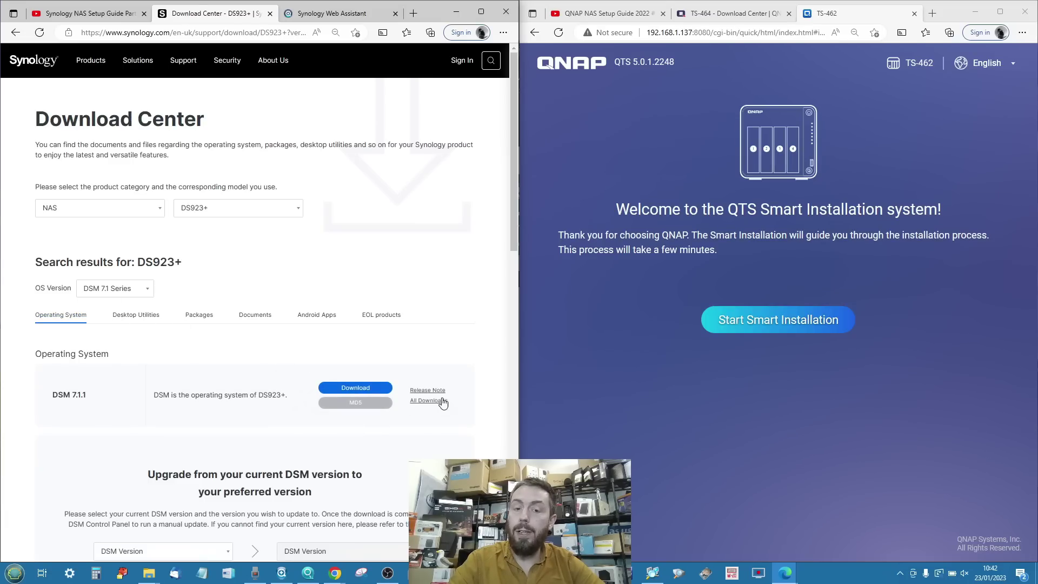
click(327, 13)
click(316, 262)
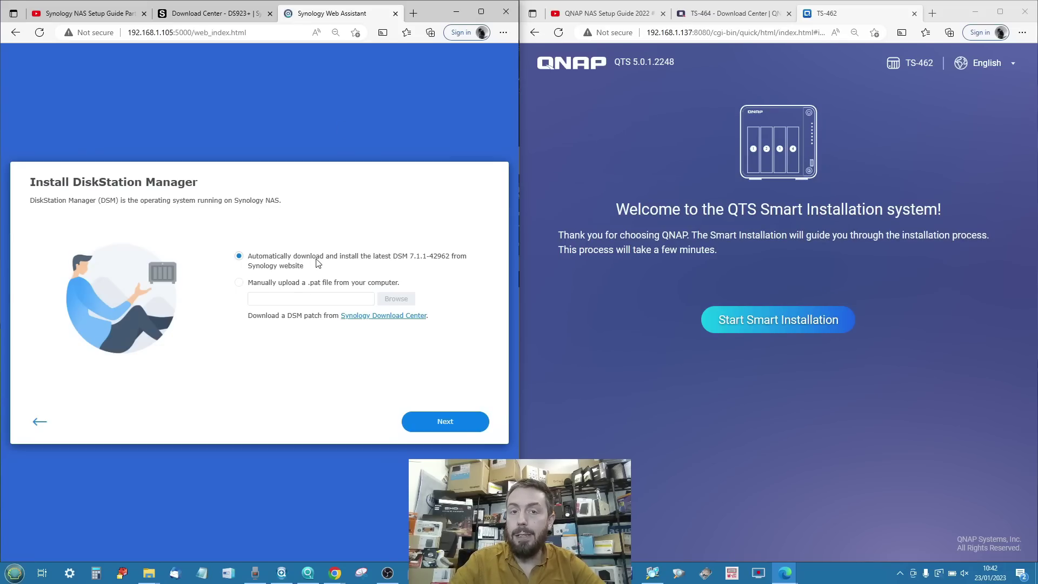
Acknowledge that all drive data will be deleted and start installing DSM on the DS923+.
click(430, 423)
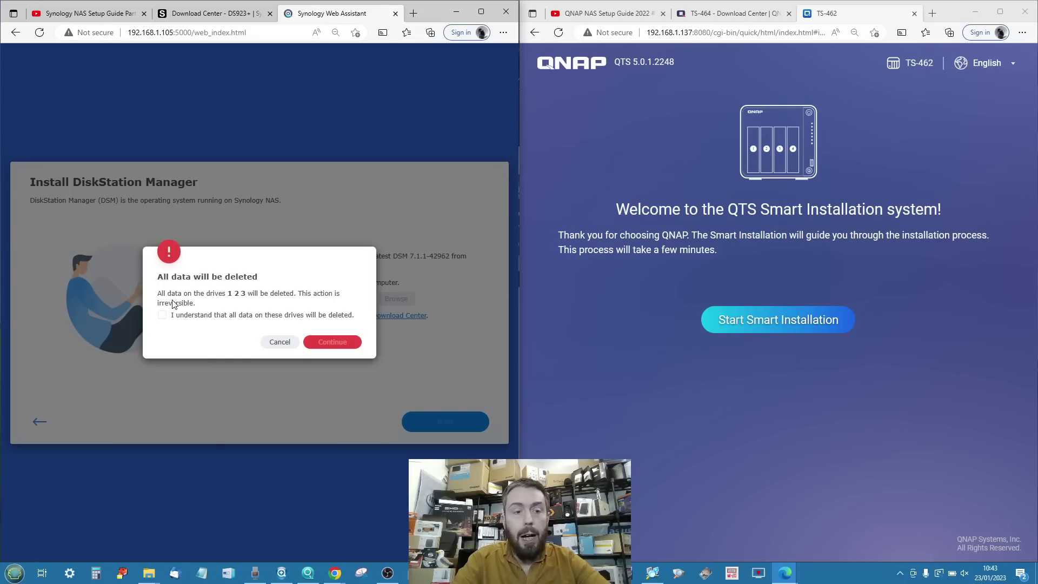
click(162, 316)
click(333, 342)
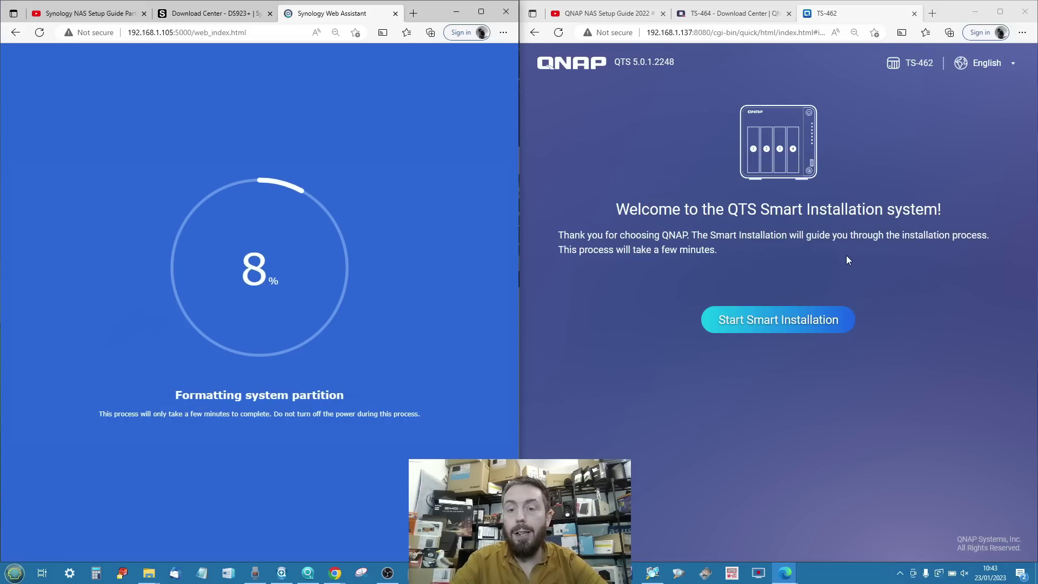
Check firmware 5.0.1.2248 against the TS-464 Operating System downloads and keep it.
click(784, 320)
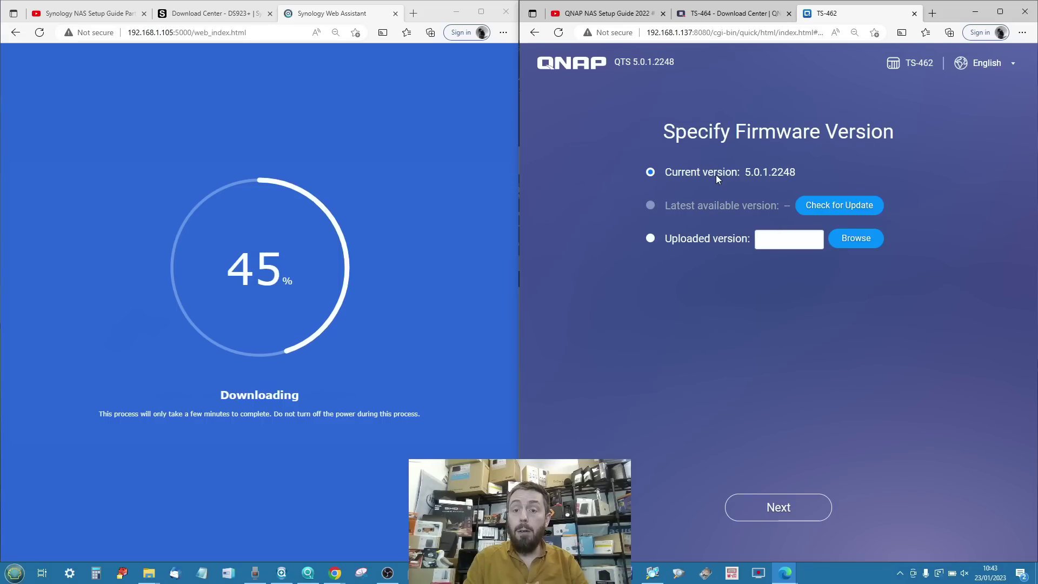
click(813, 206)
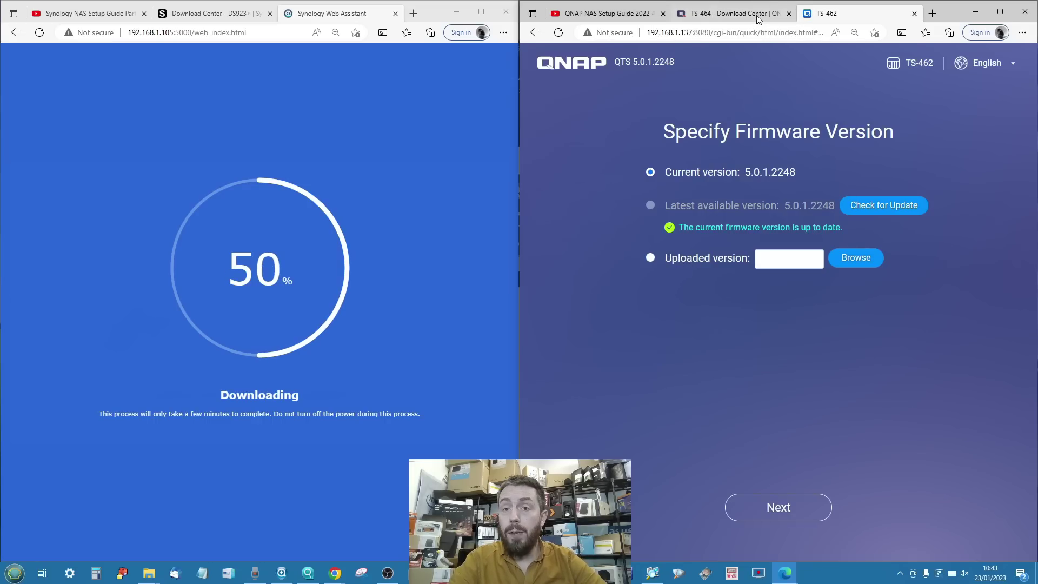
click(730, 13)
scroll(695, 377, up, 15)
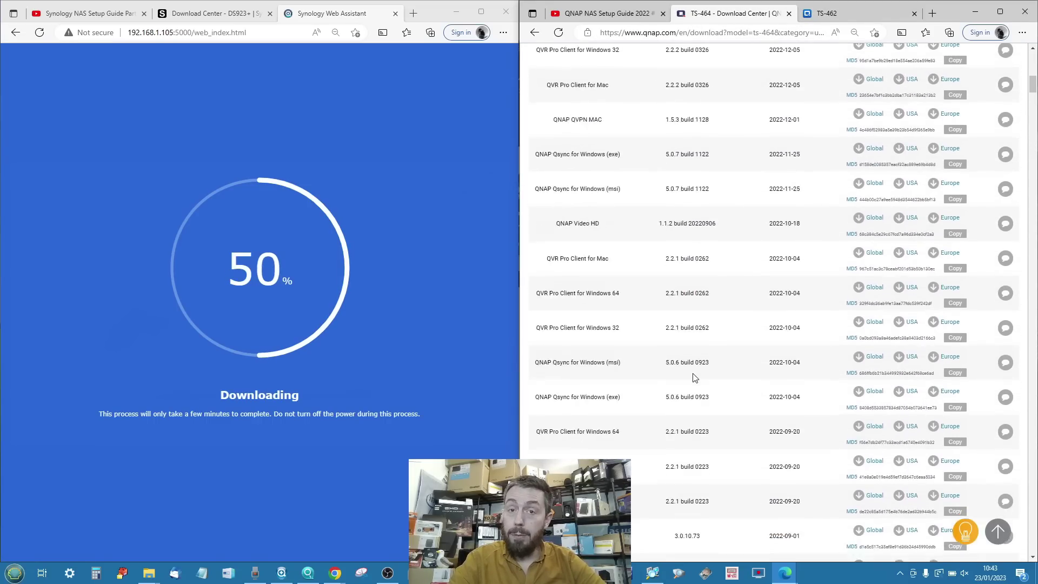
click(562, 432)
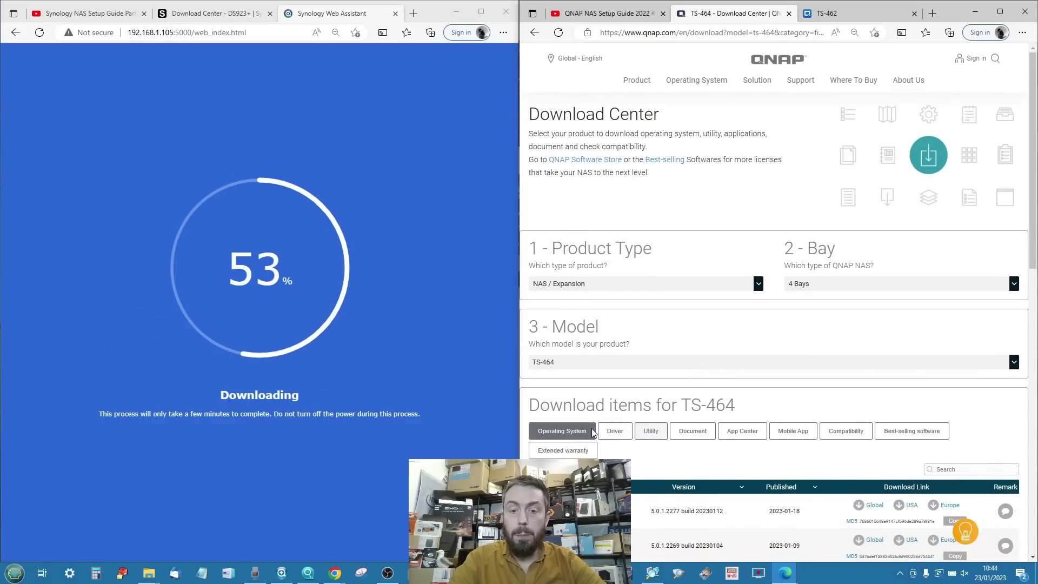
scroll(630, 424, down, 5)
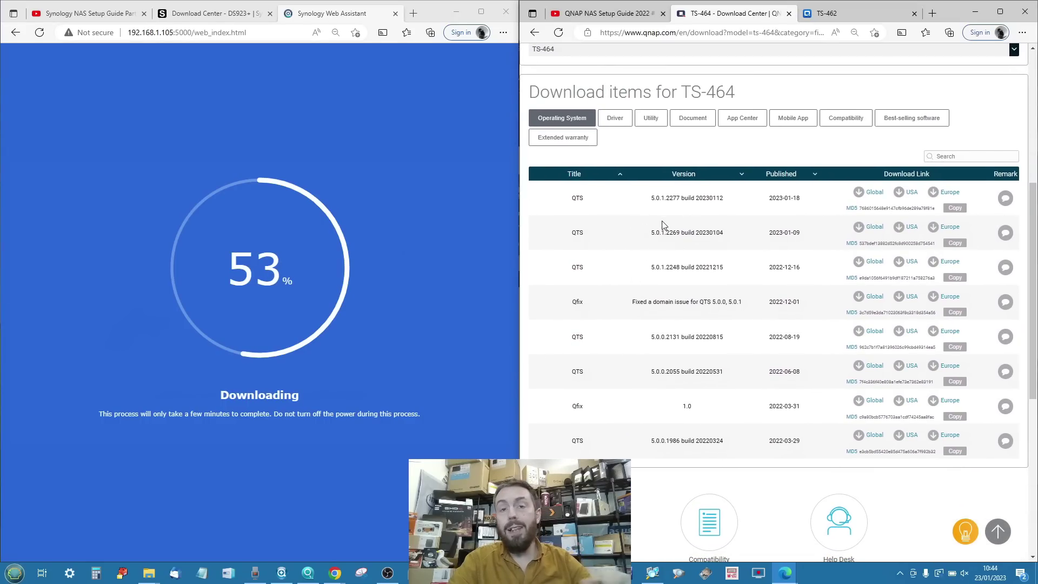
scroll(665, 224, down, 1)
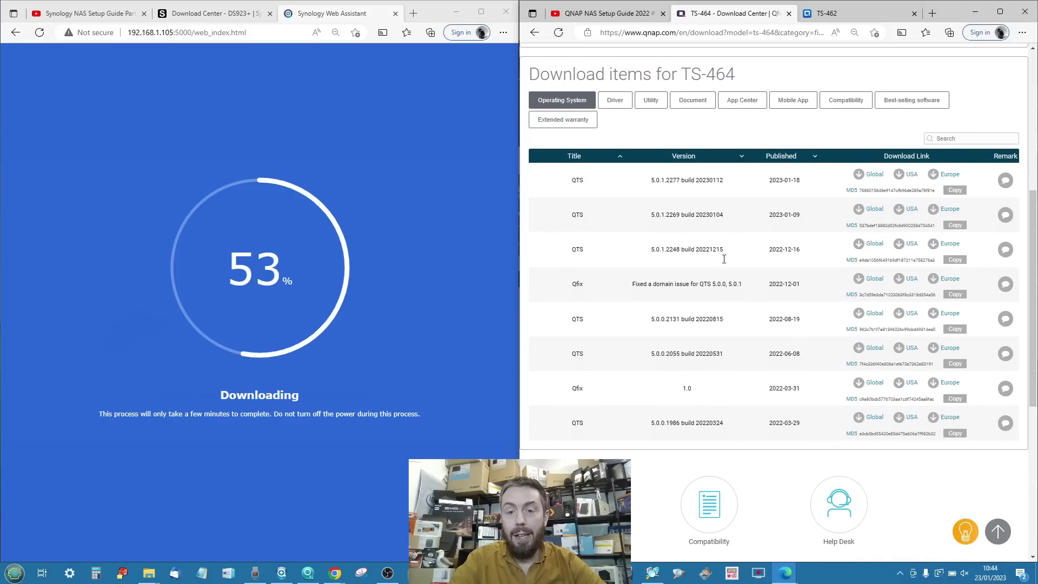
click(830, 13)
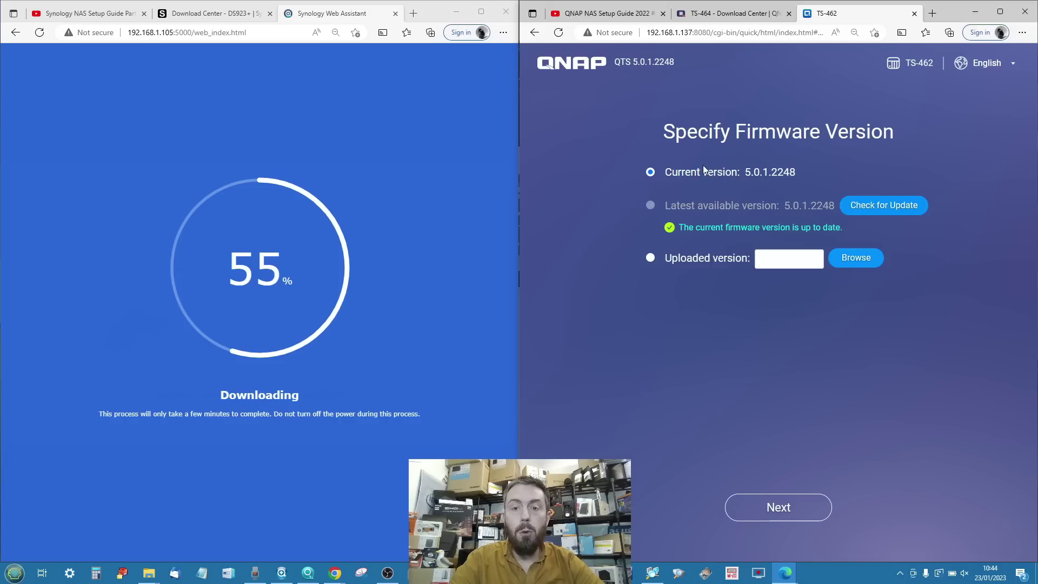
click(783, 511)
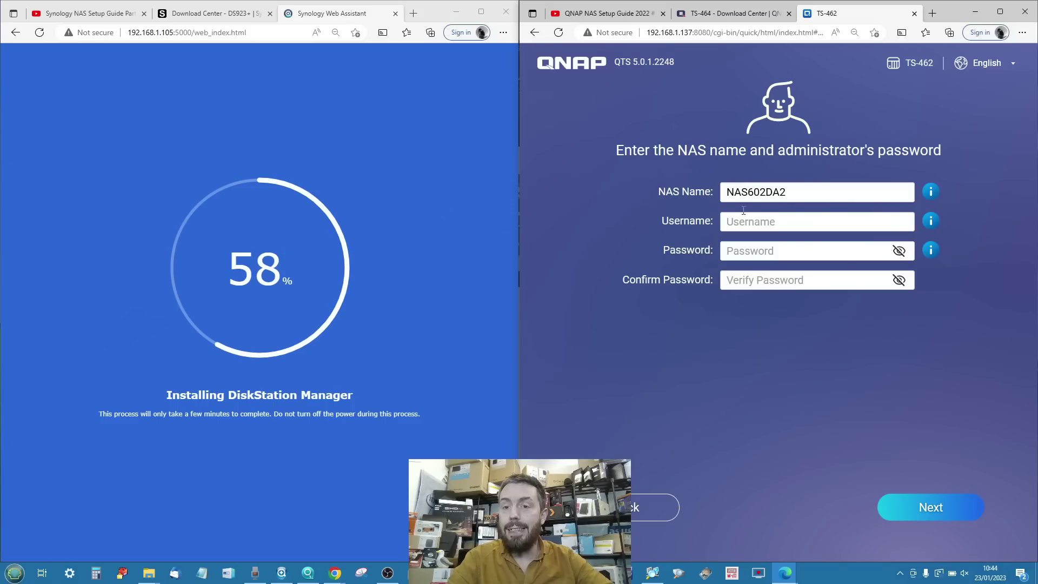
Name the NAS ts-462-nas-dri and enter the administrator username and matching password.
double_click(764, 192)
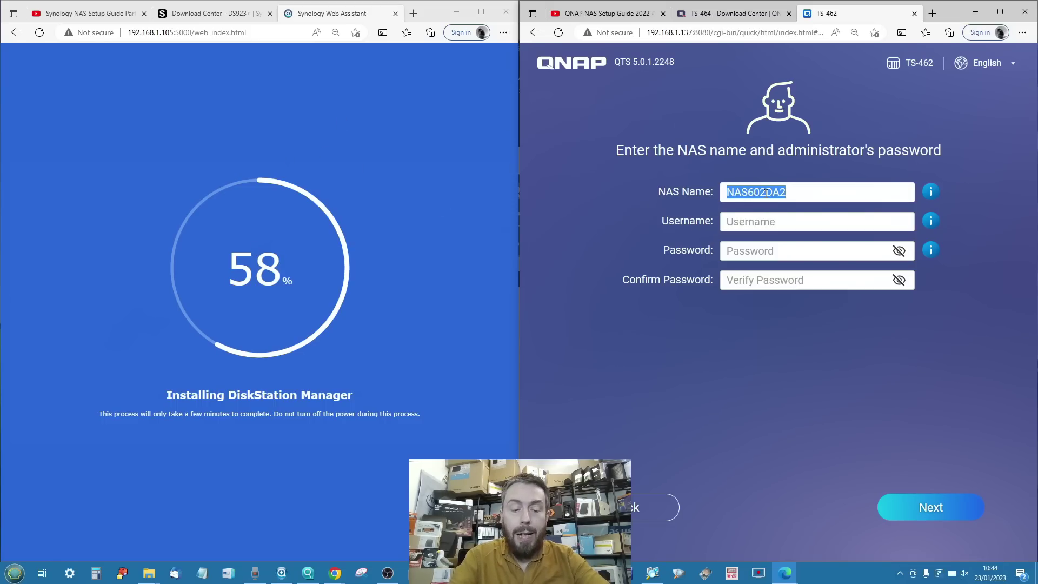
text(ts-46)
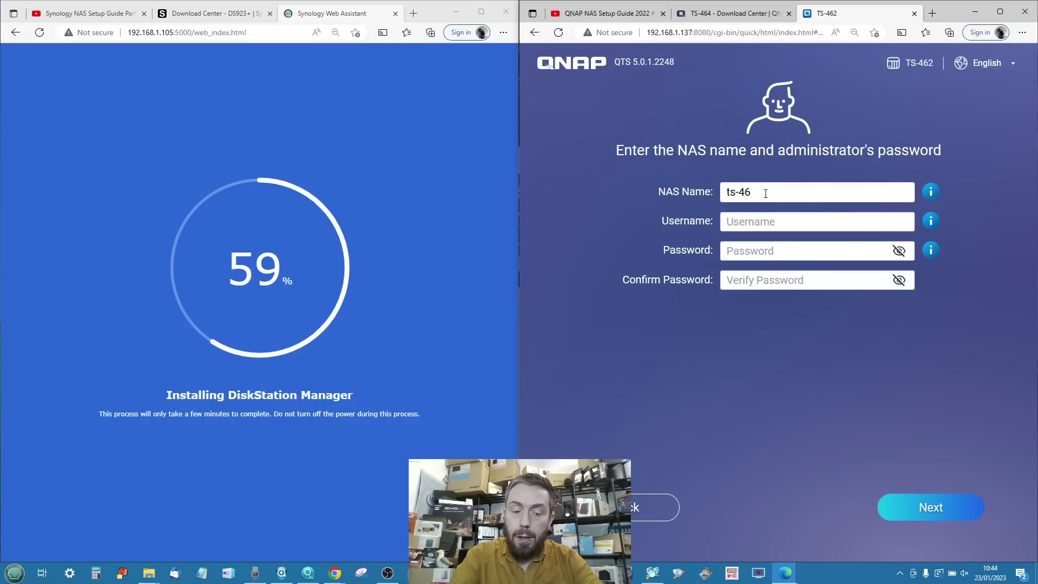
text(2-nas)
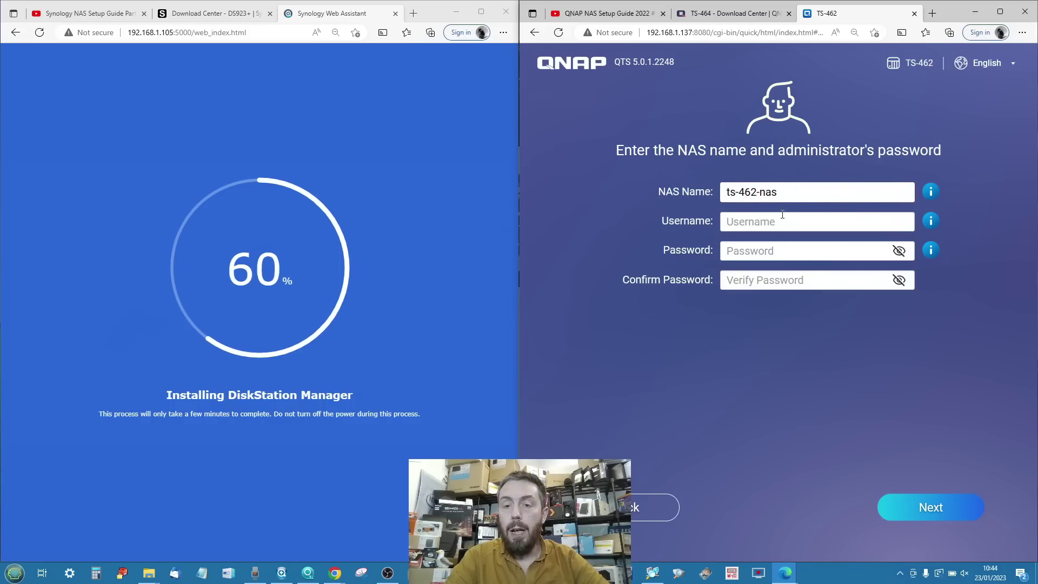
text(-dri)
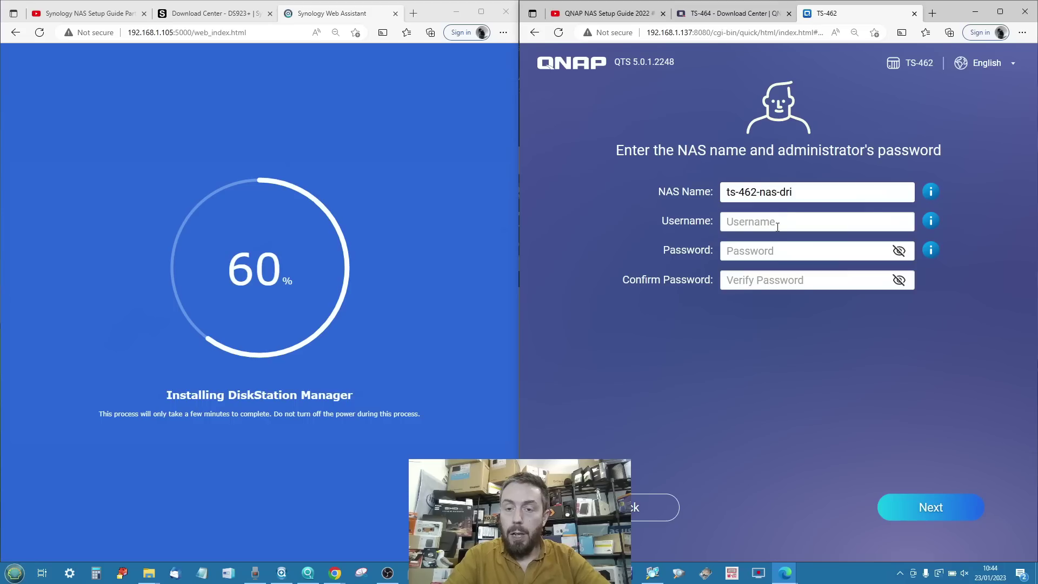
click(778, 223)
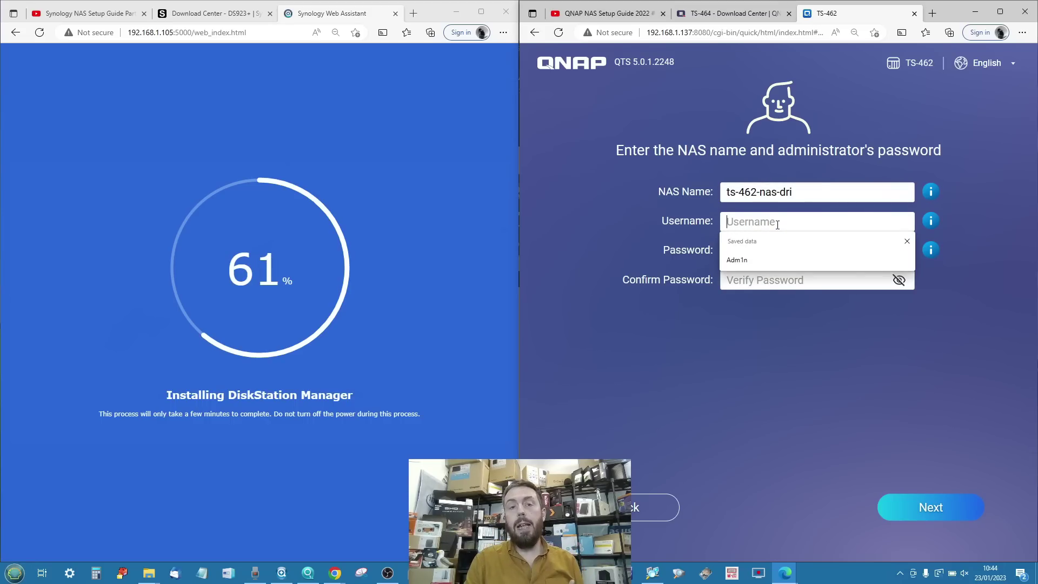
text(Adm1n)
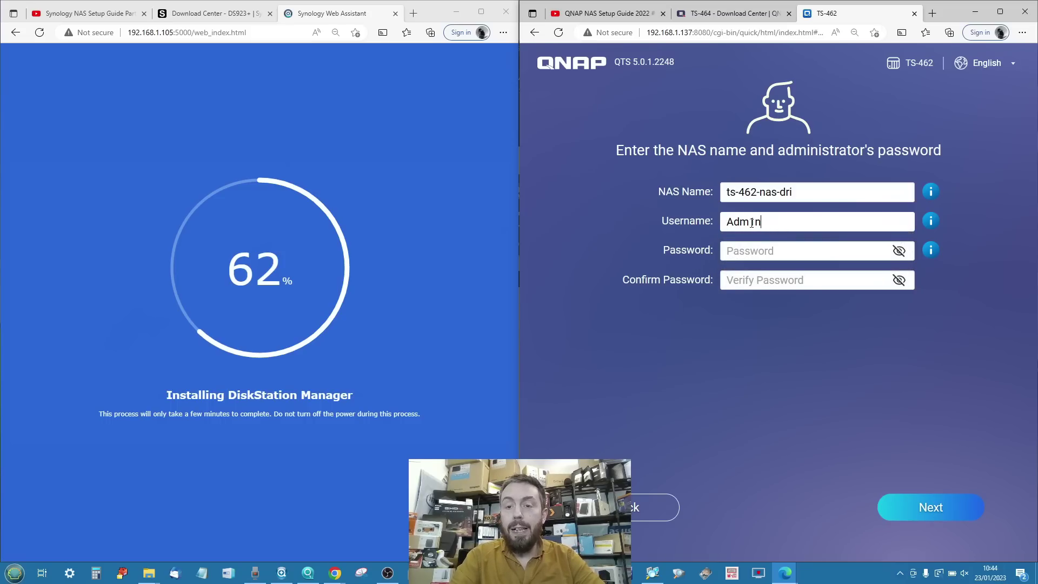
click(752, 250)
text(*****)
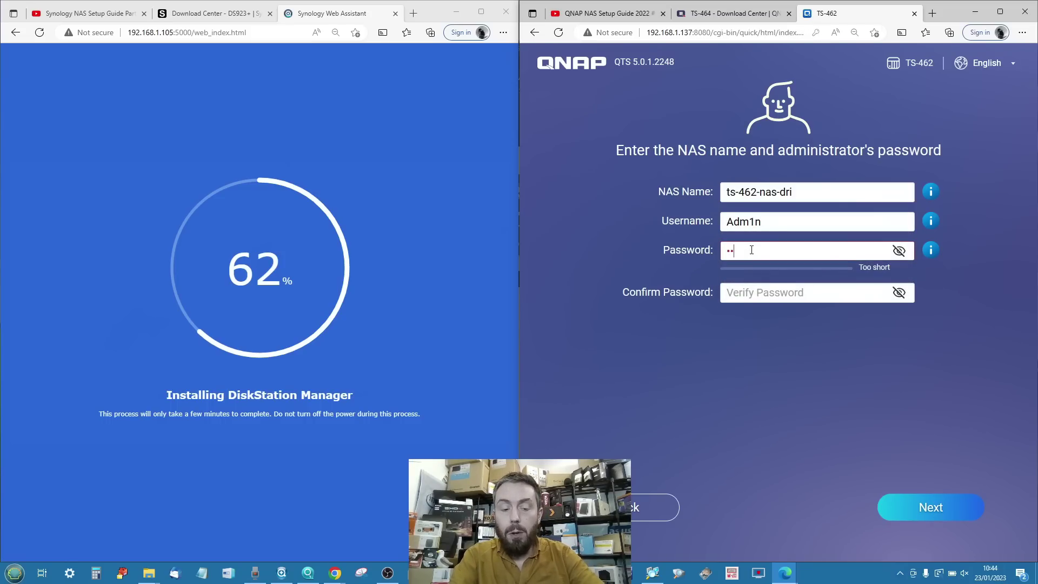
text(****)
click(759, 286)
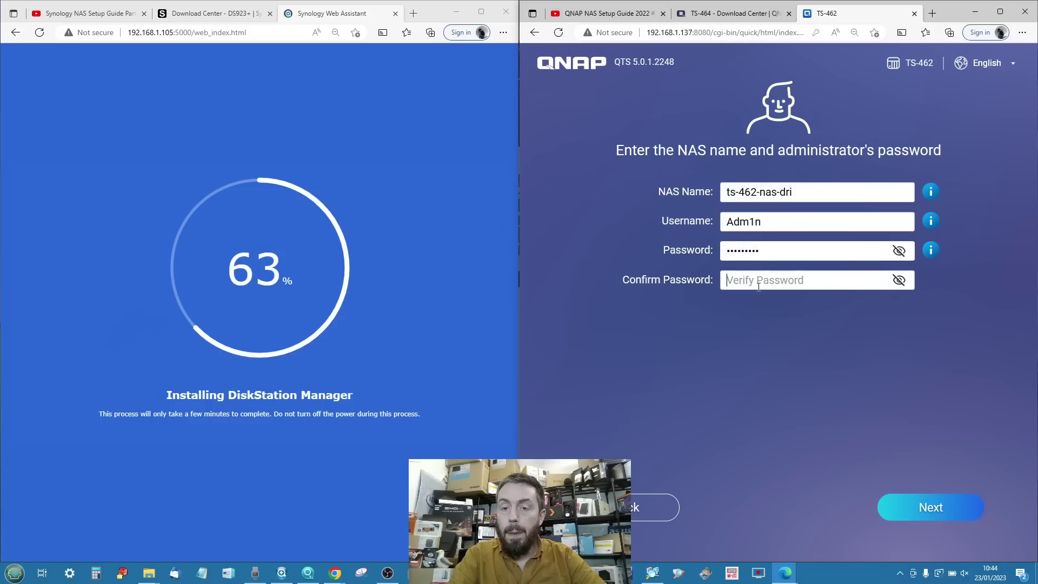
text(*******)
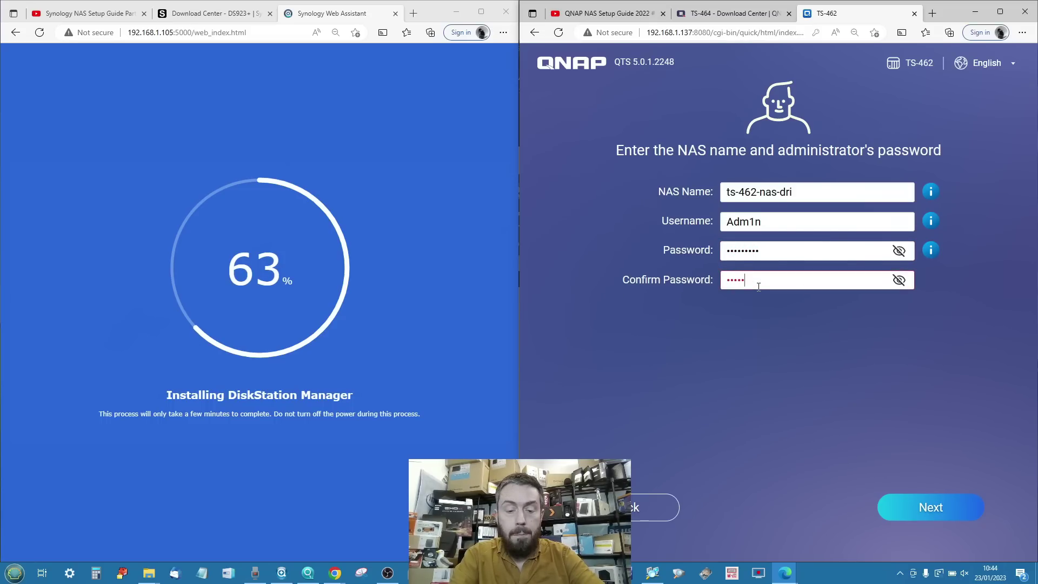
text(**)
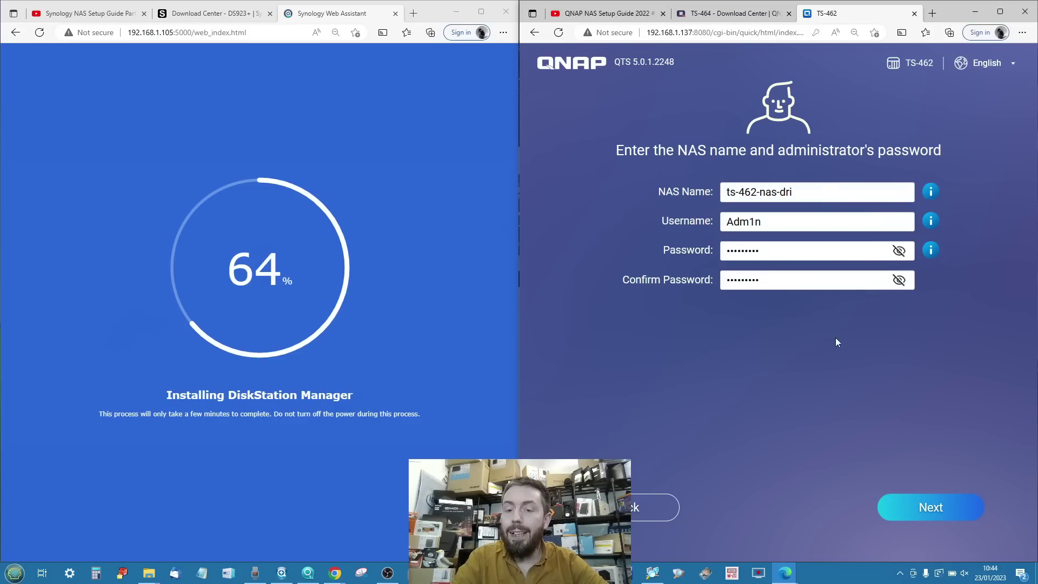
click(933, 511)
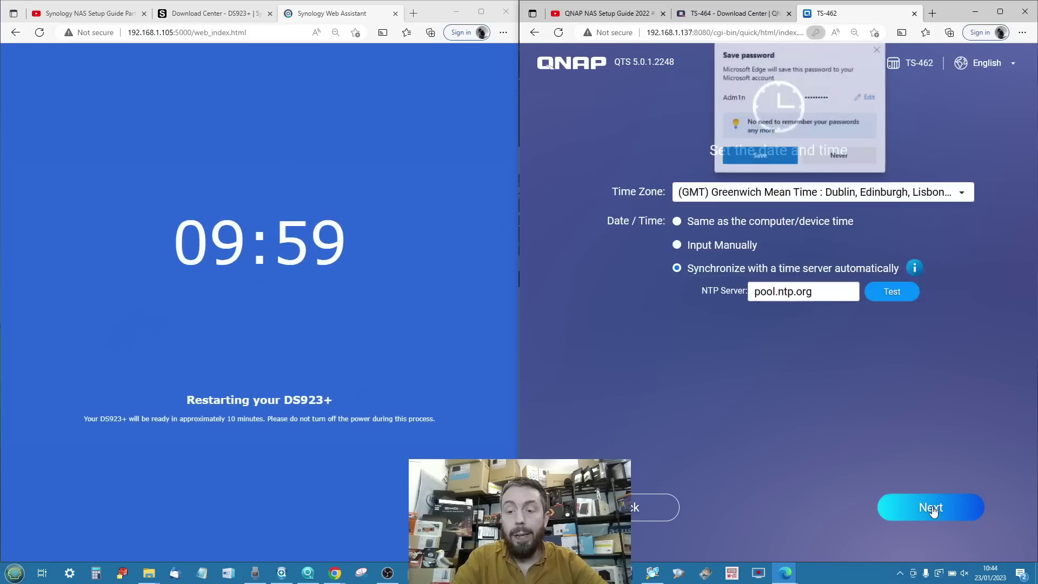
Decline Edge's password saving and accept GMT time zone with pool.ntp.org sync.
click(833, 155)
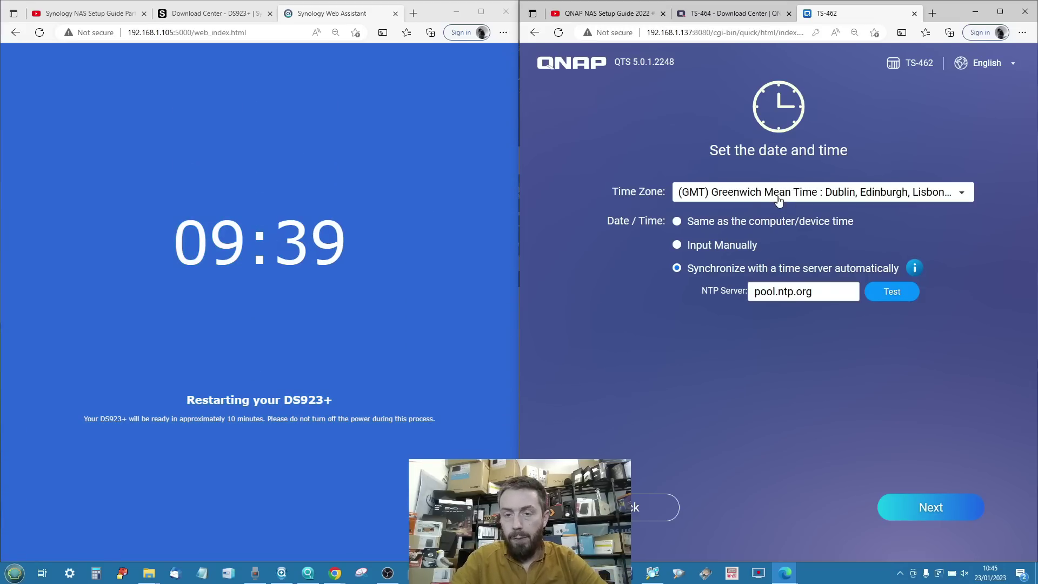
click(938, 512)
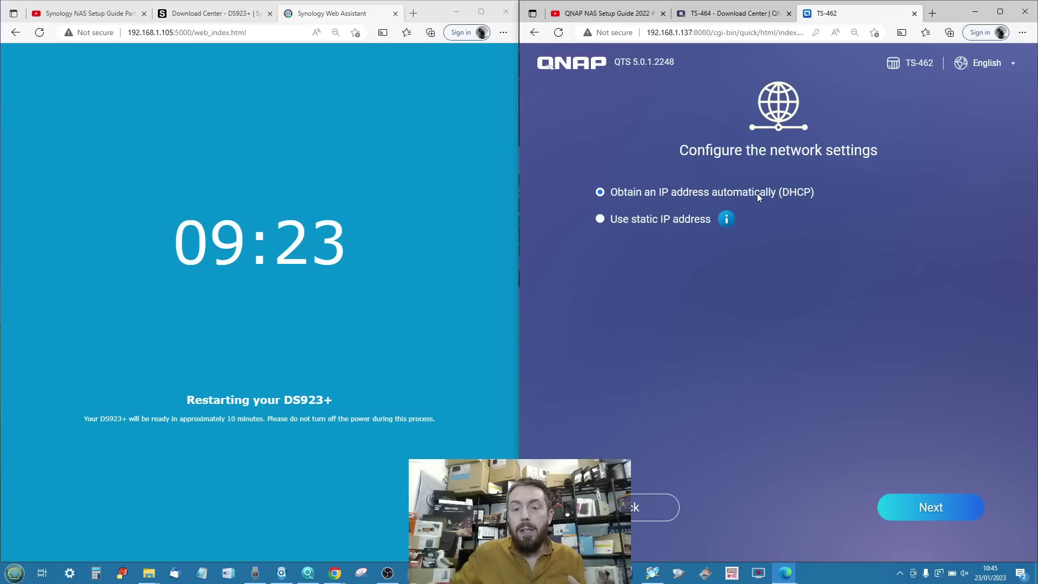
Keep DHCP networking after trying static IP, apply the summary, and confirm drive initialization.
click(600, 219)
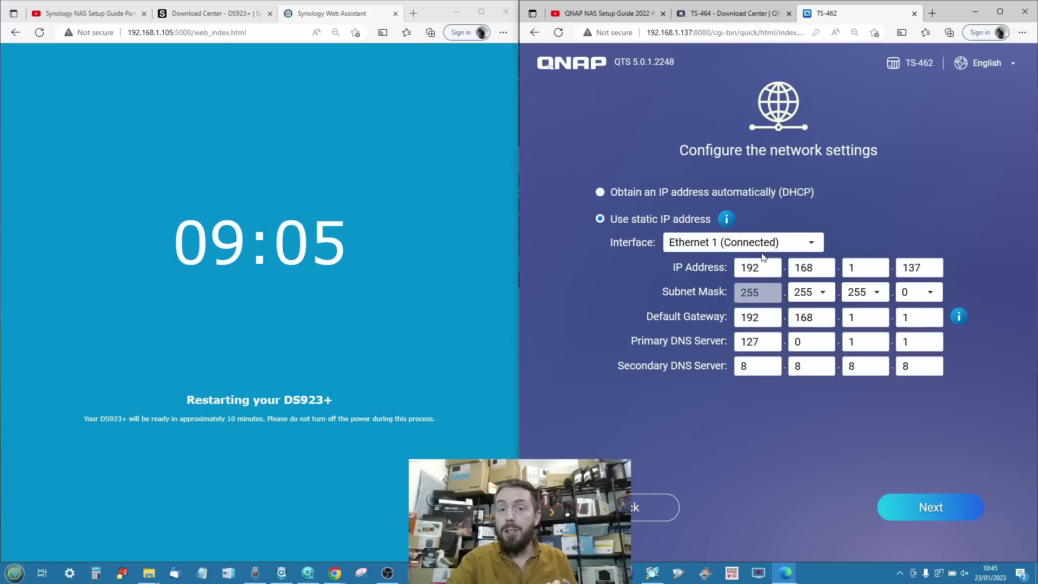
click(601, 192)
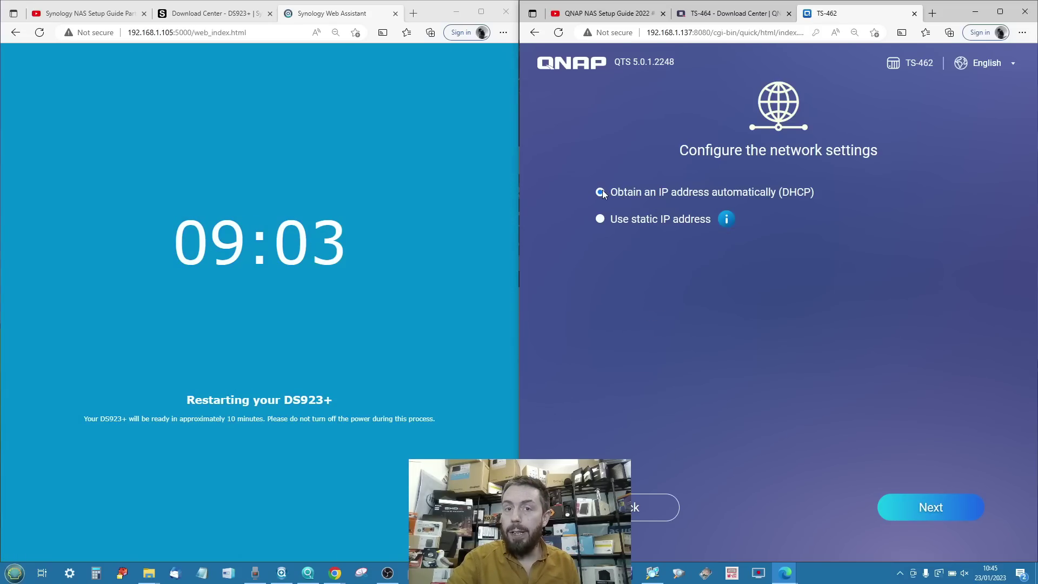
click(918, 511)
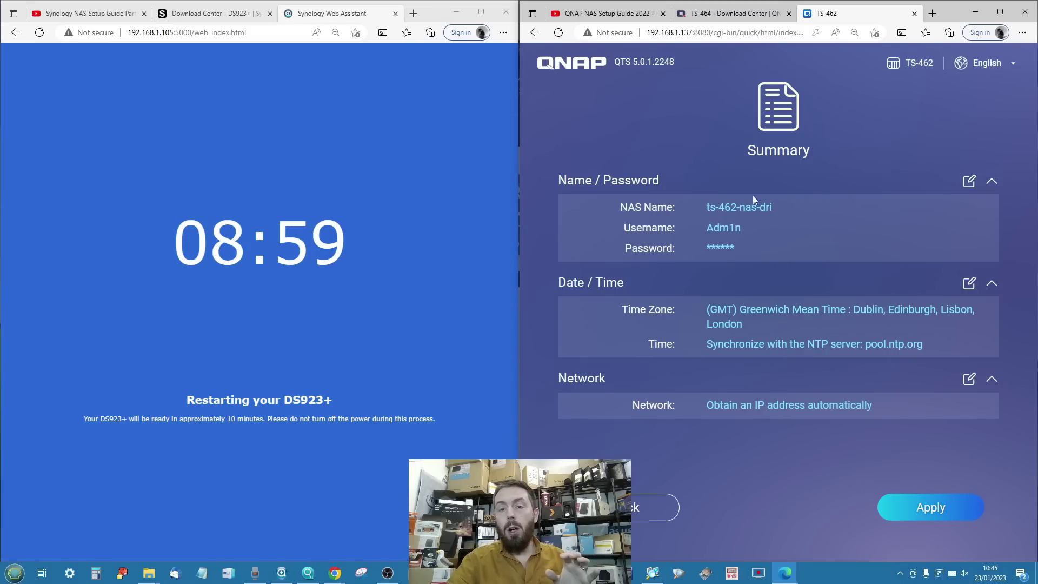
click(923, 512)
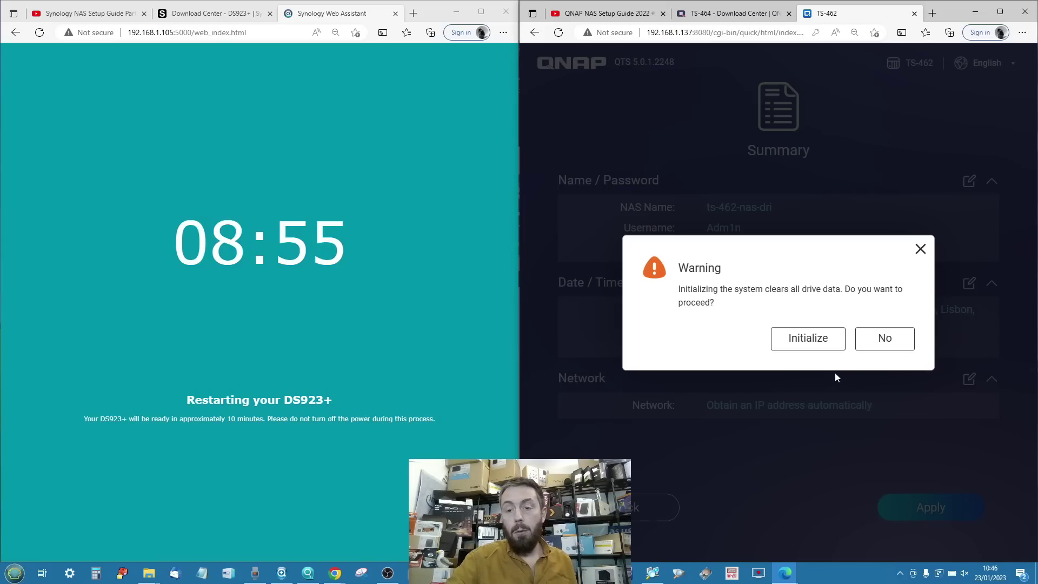
click(812, 341)
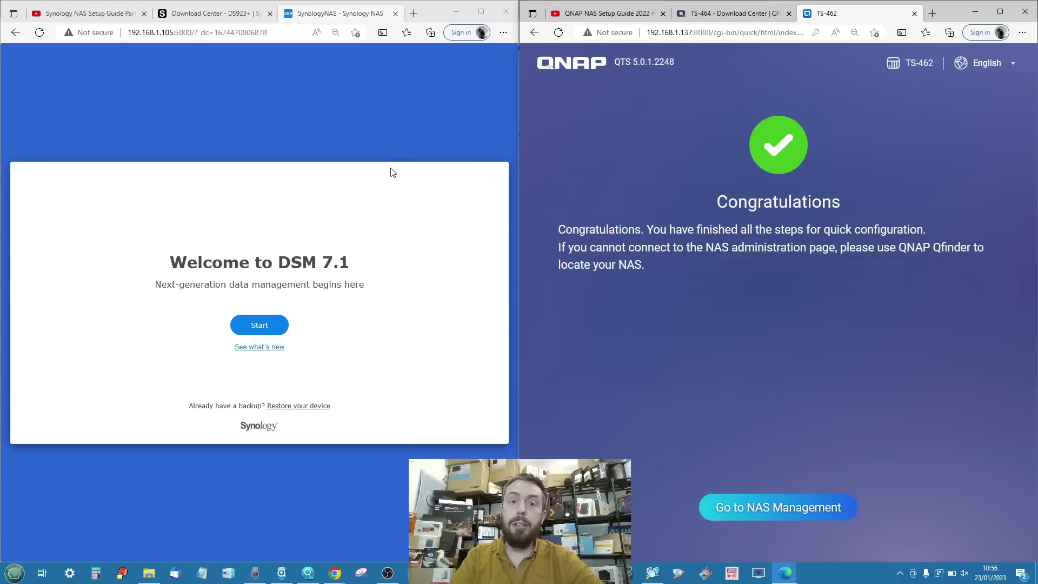
Begin DSM 7.1 setup and name the device ds923-plus-nas.
click(277, 331)
click(183, 243)
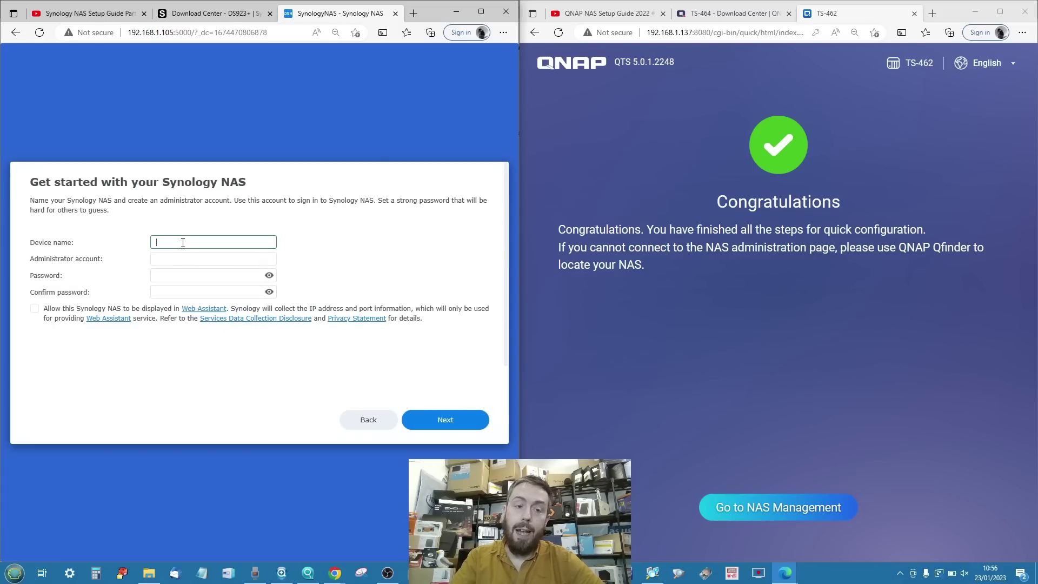
text(ds9)
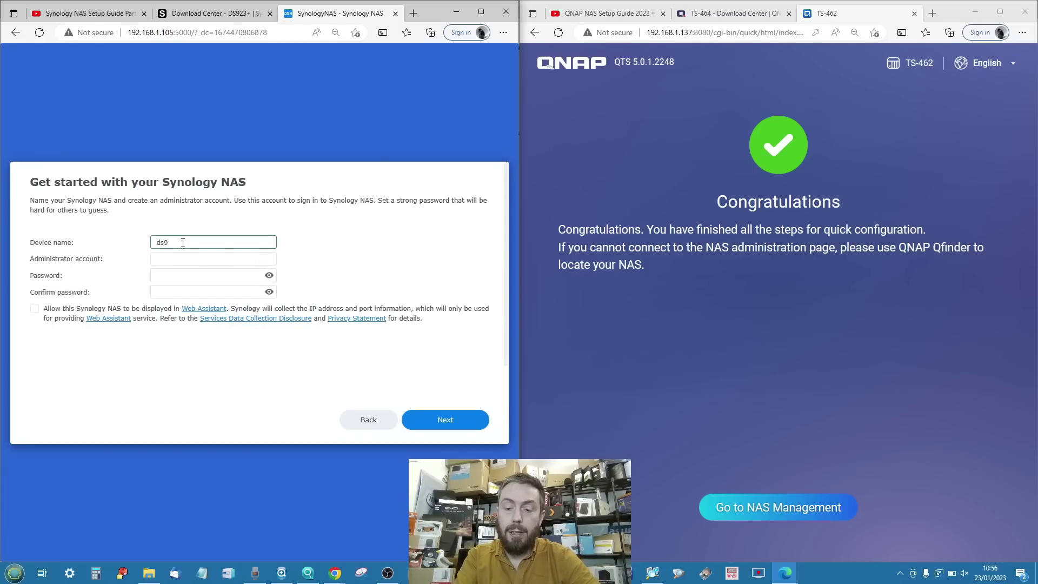
text(20-)
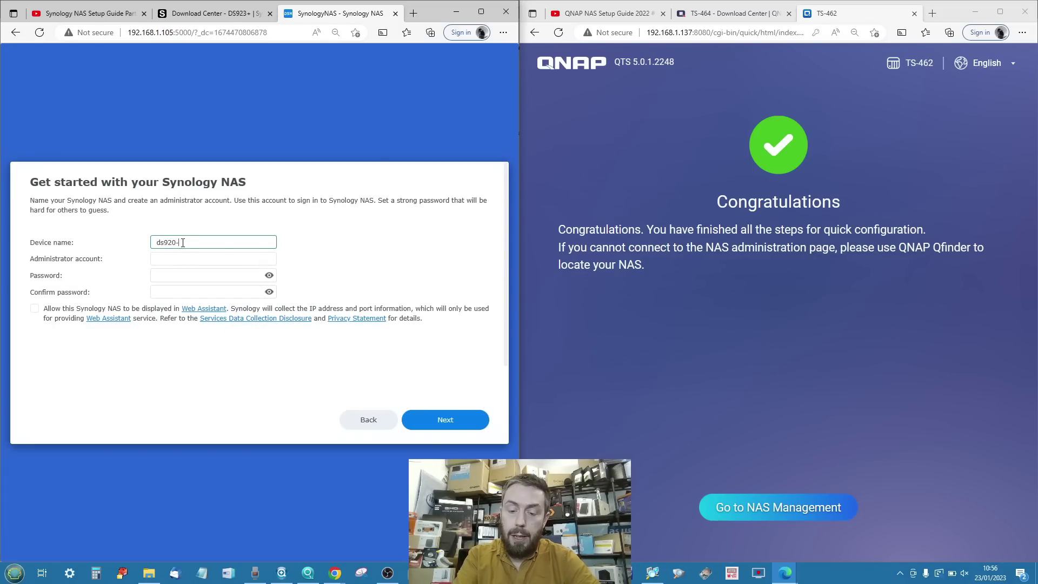
text(plus-nas)
key(BackSpace)
key(BackSpace)
key(BackSpace)
key(BackSpace)
key(BackSpace)
key(BackSpace)
key(BackSpace)
key(BackSpace)
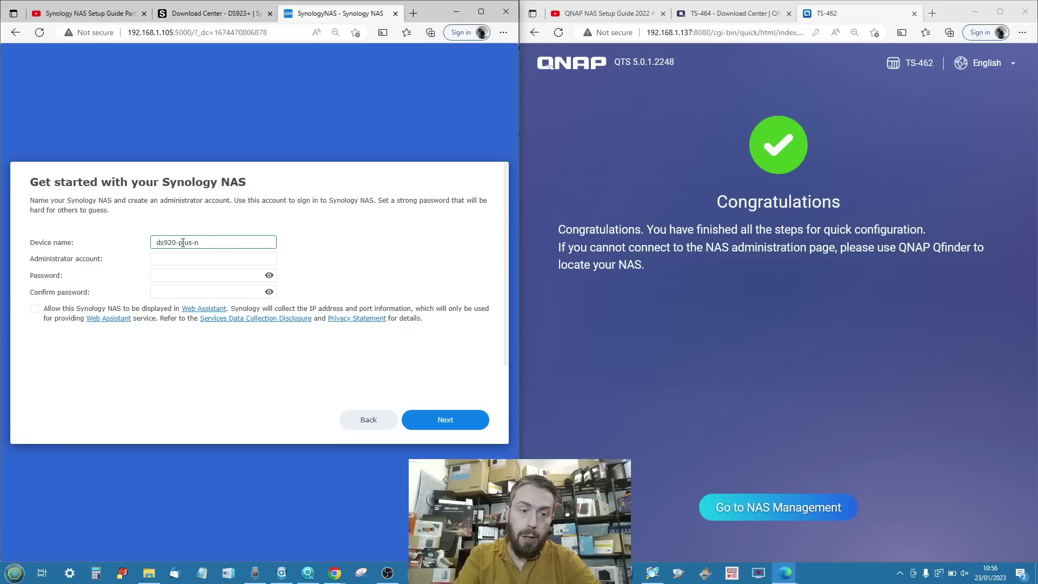
text(3)
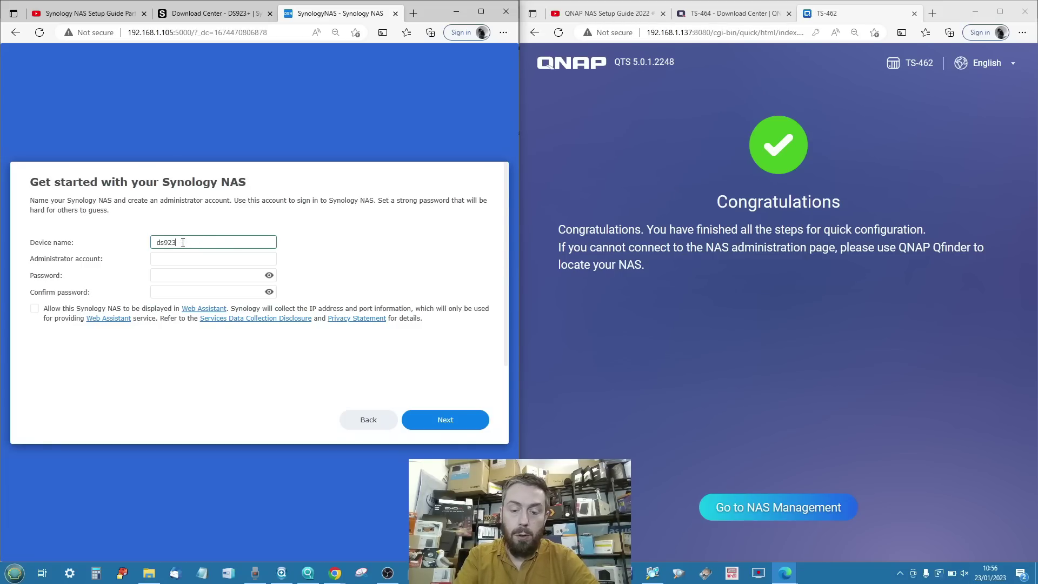
text(-plus-nas)
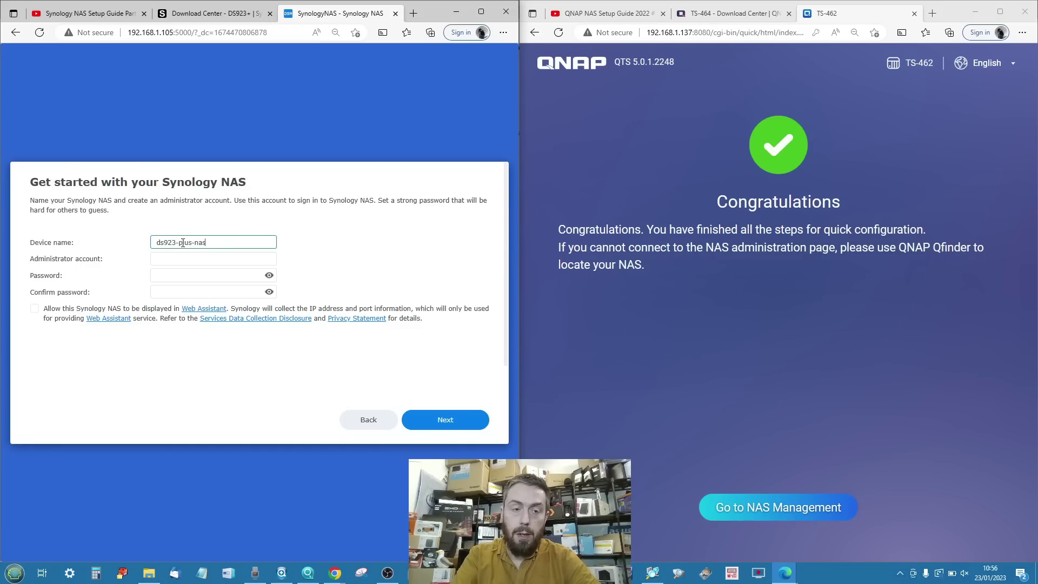
Enter the administrator username and password, allow Web Assistant listing, and continue.
click(182, 258)
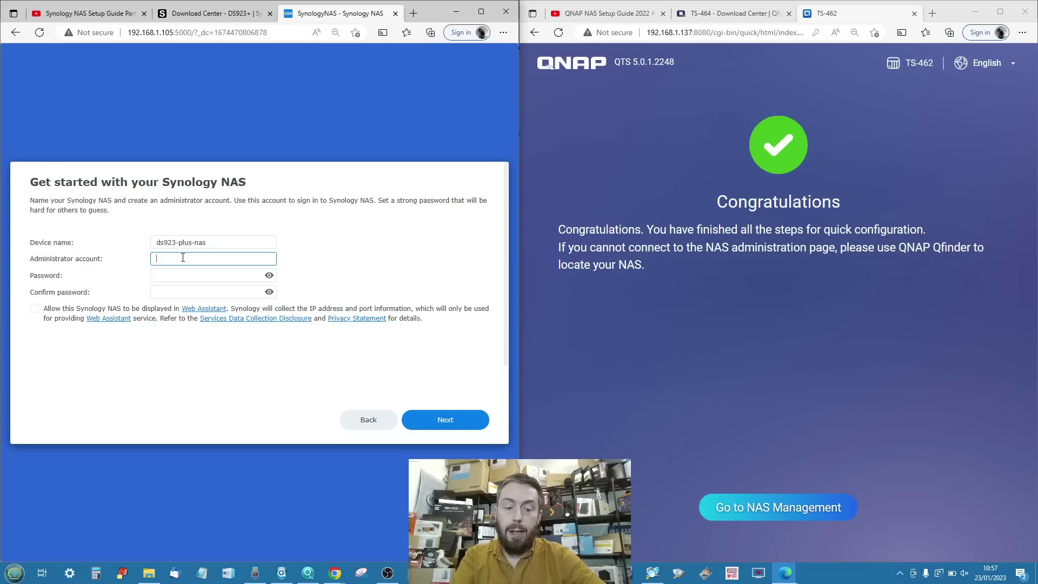
text(Adm1n)
key(Tab)
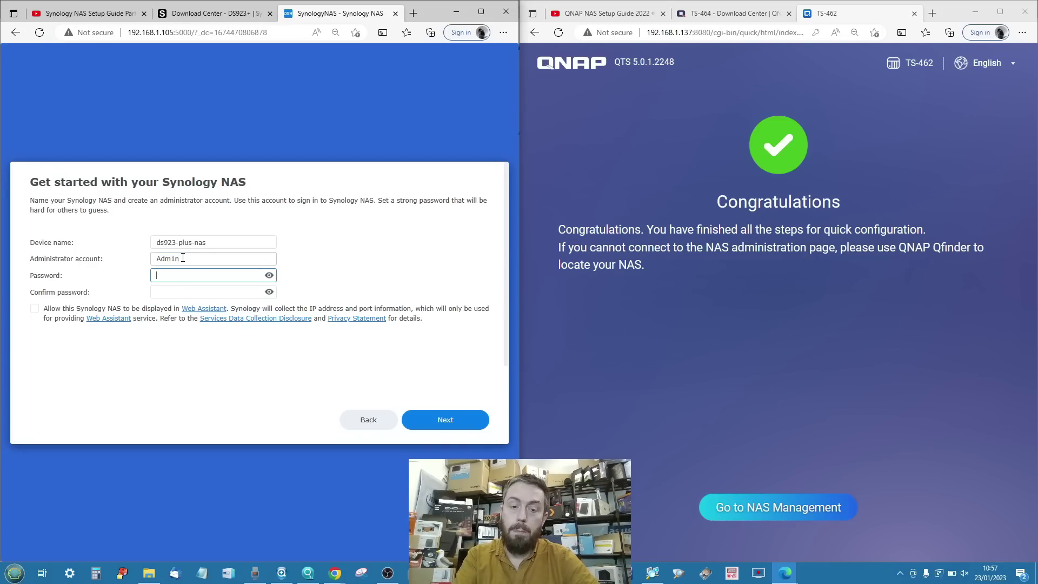
text(****)
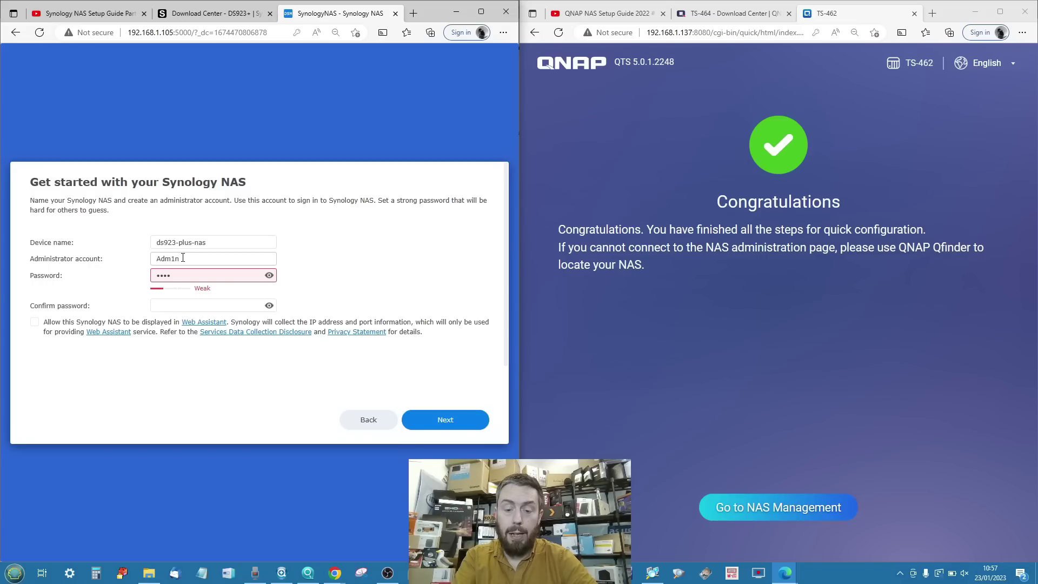
text(***)
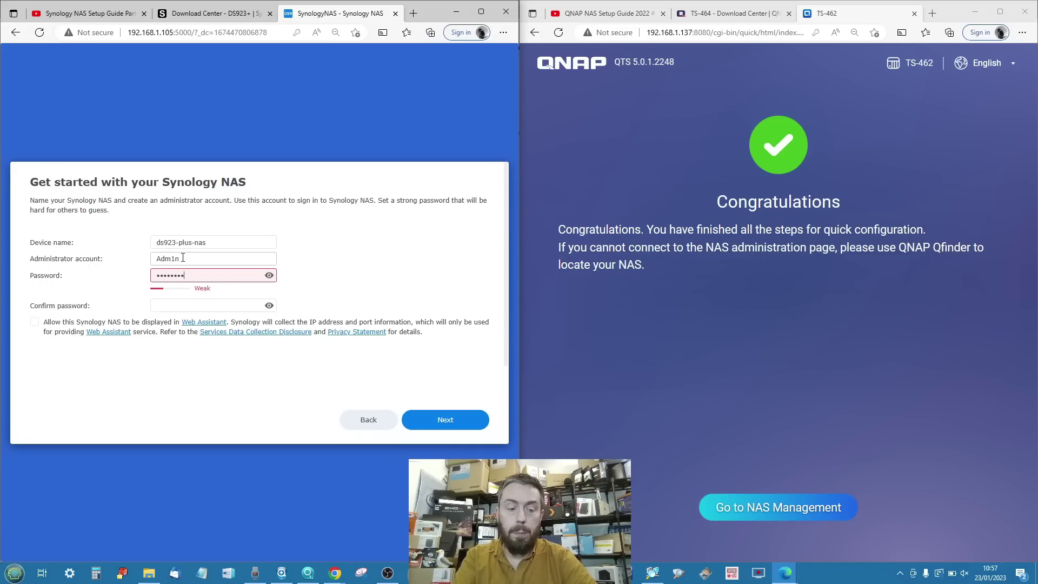
key(BackSpace)
key(BackSpace)
key(BackSpace)
key(BackSpace)
key(BackSpace)
key(BackSpace)
key(BackSpace)
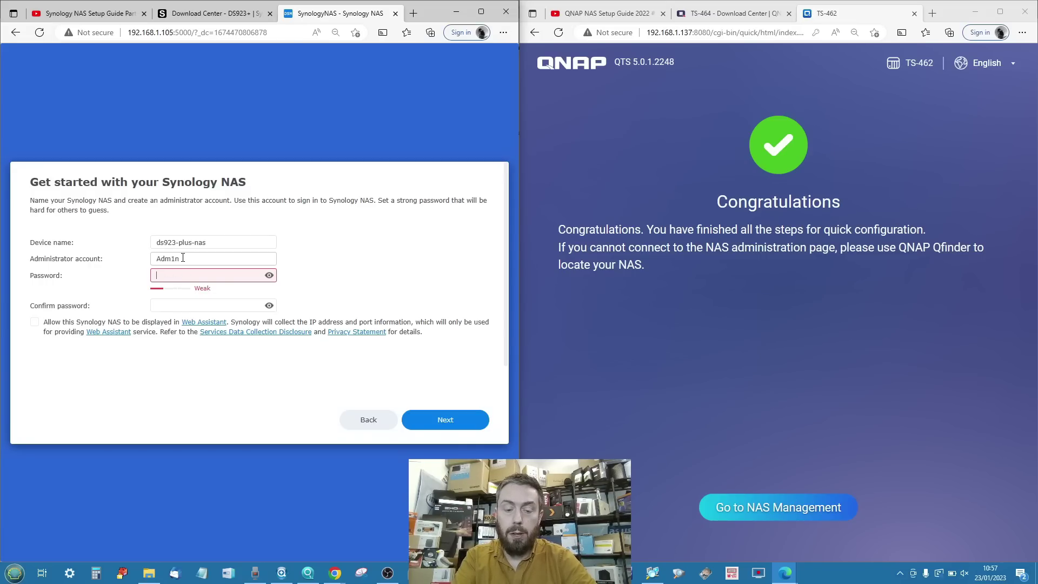
text(*********)
key(Tab)
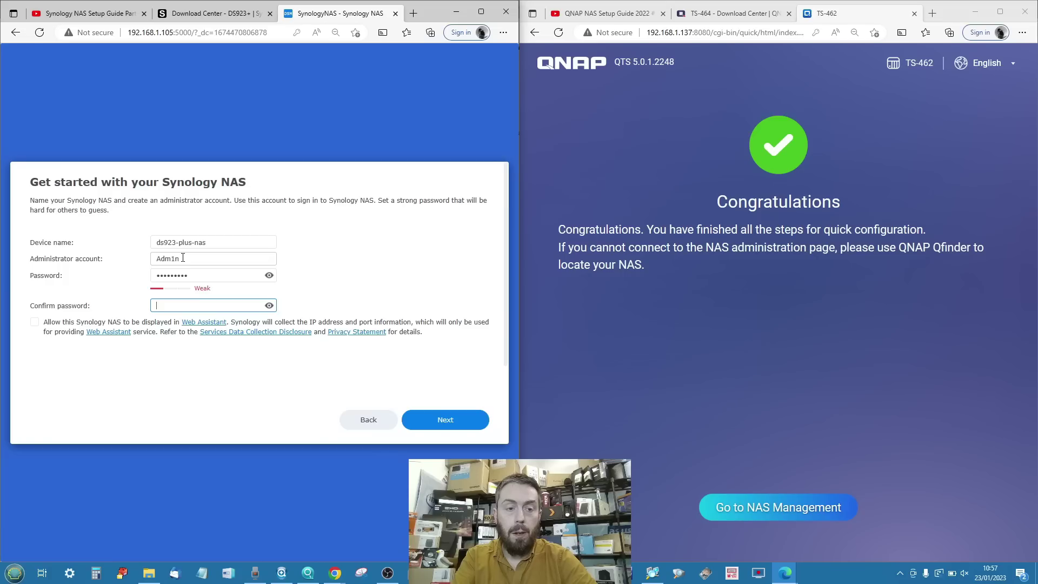
text(*********)
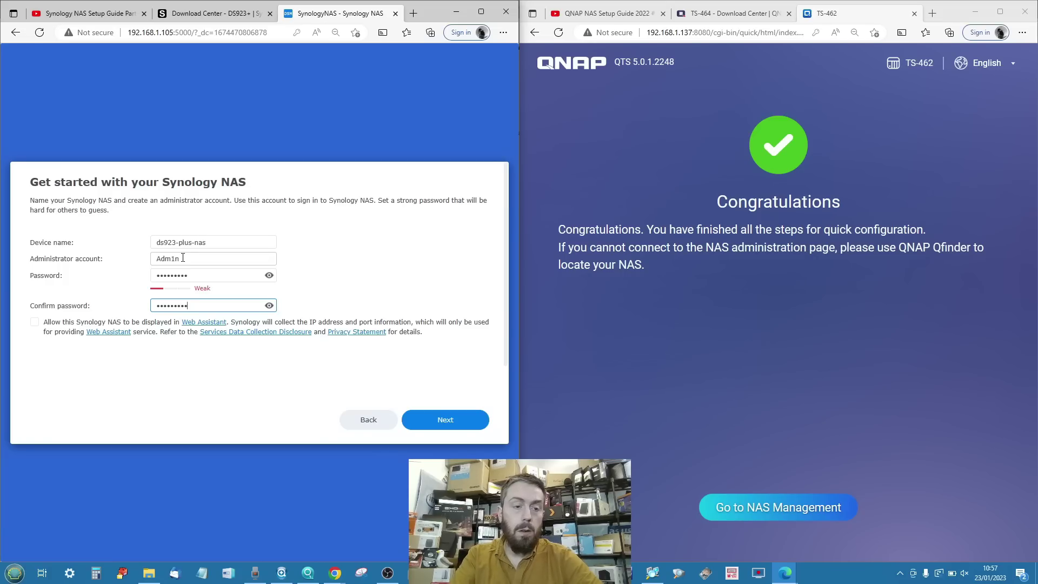
click(166, 347)
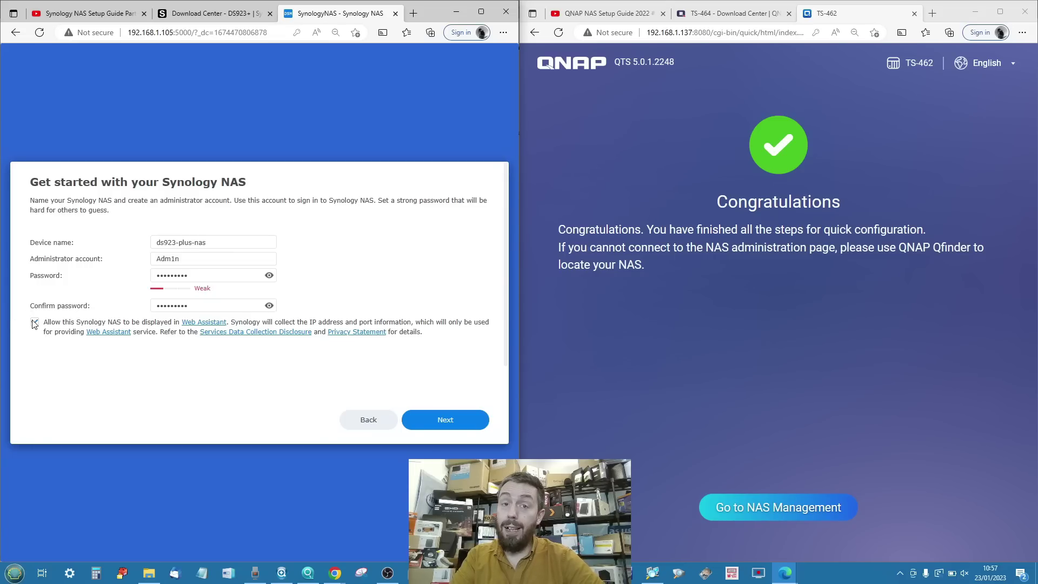
click(34, 322)
click(425, 419)
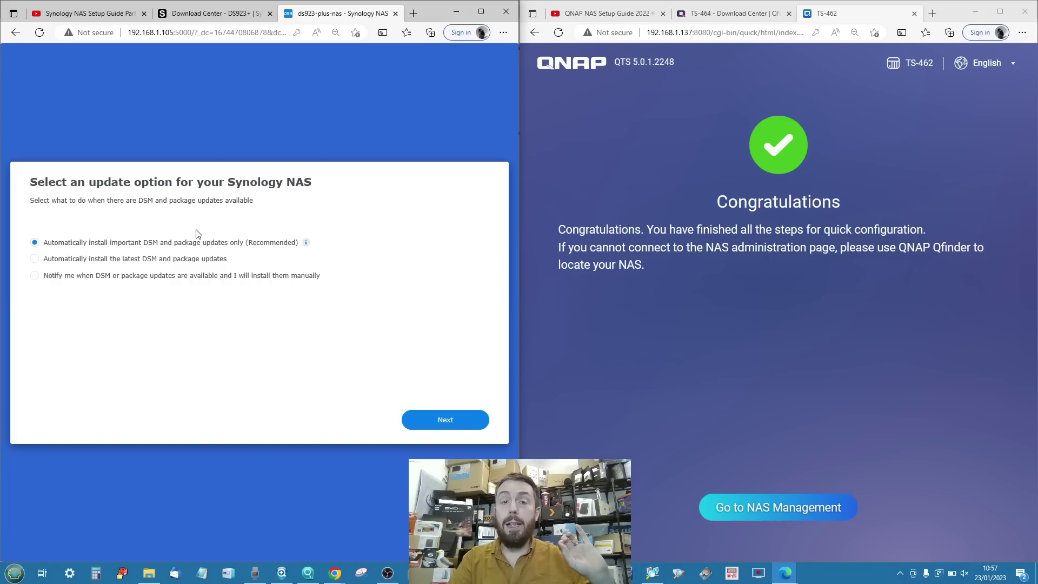
Try the latest-updates option, then revert to automatically installing important updates only.
click(97, 259)
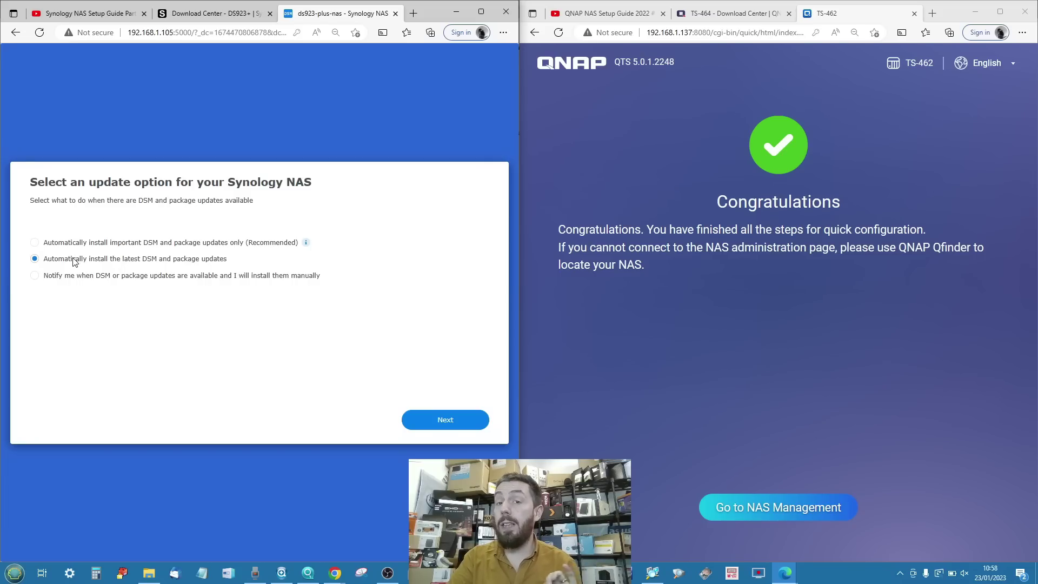
click(36, 243)
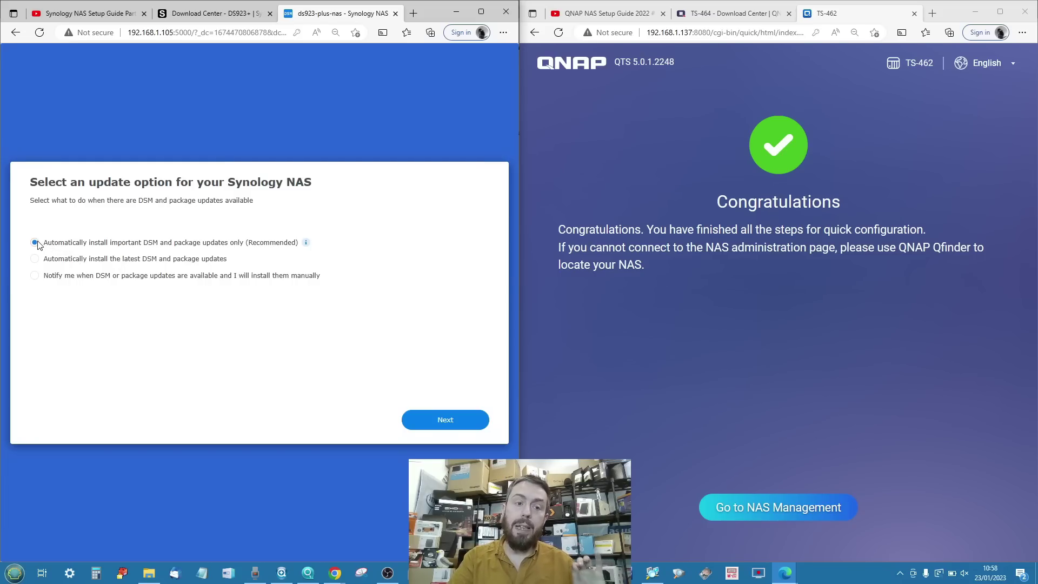
click(455, 421)
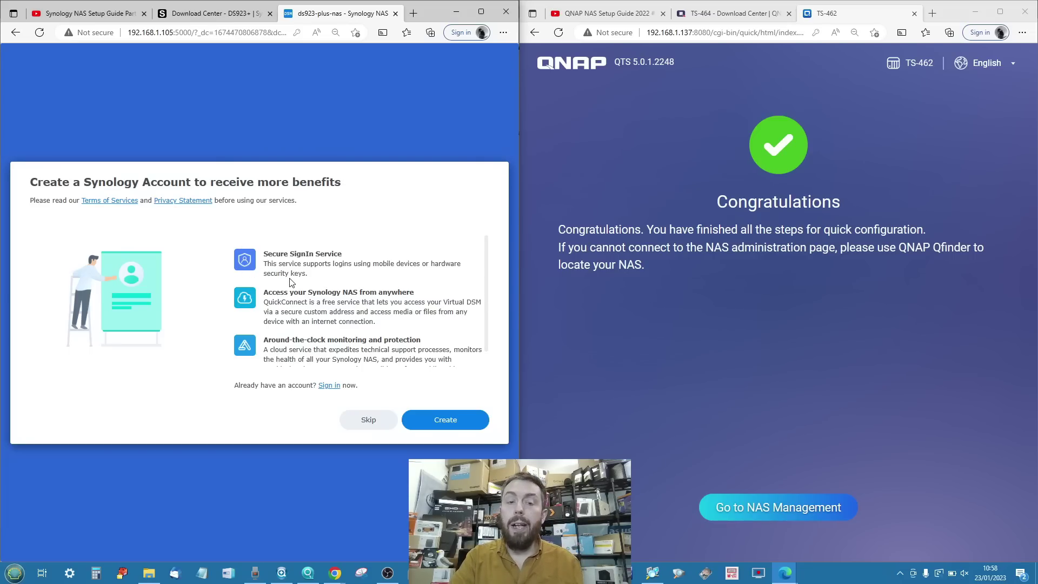
Skip Synology Account creation after reviewing its benefits, confirming Skip Anyway.
scroll(290, 282, down, 1)
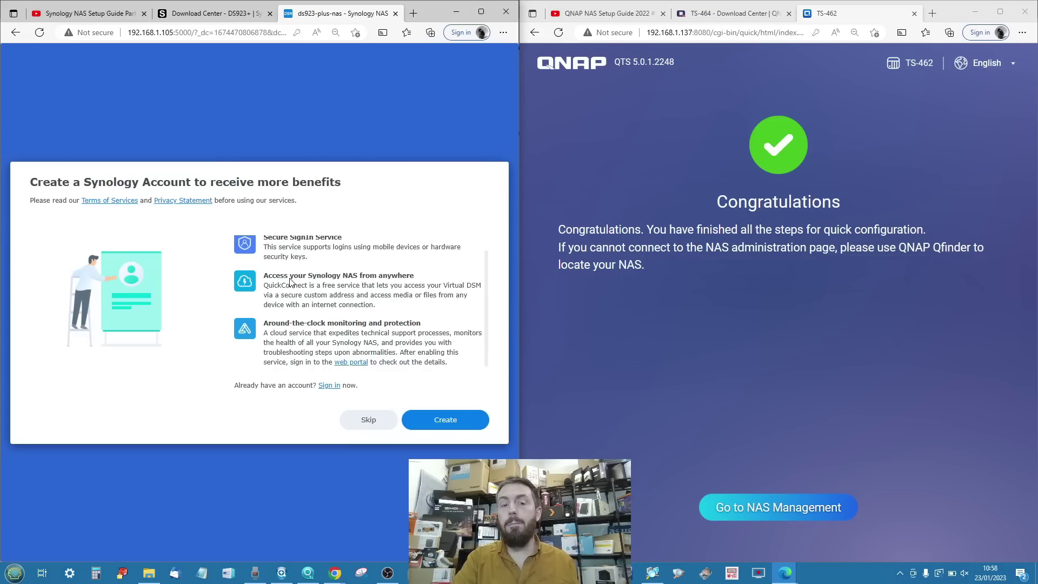
scroll(291, 283, up, 1)
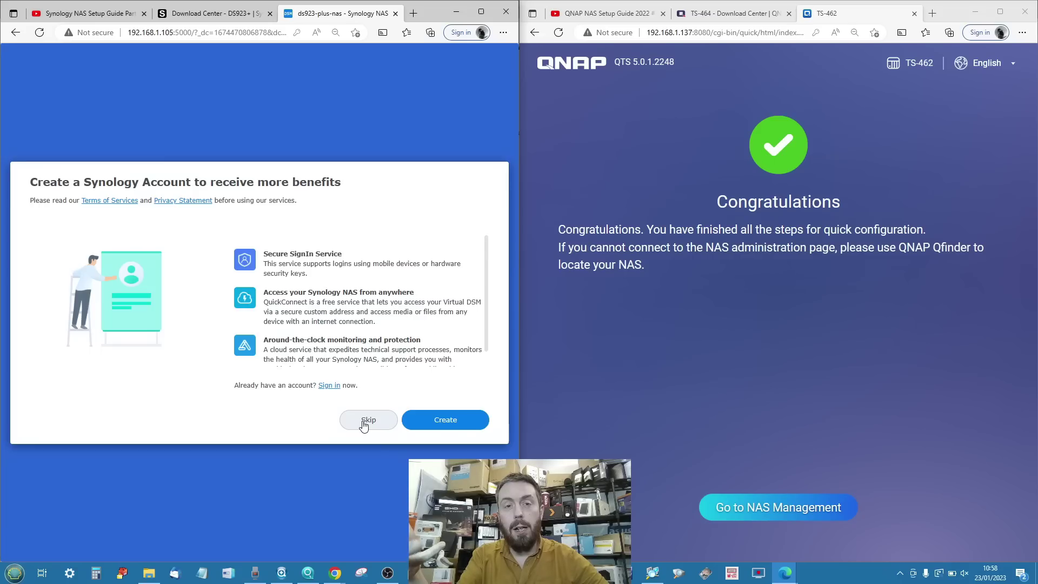
click(363, 423)
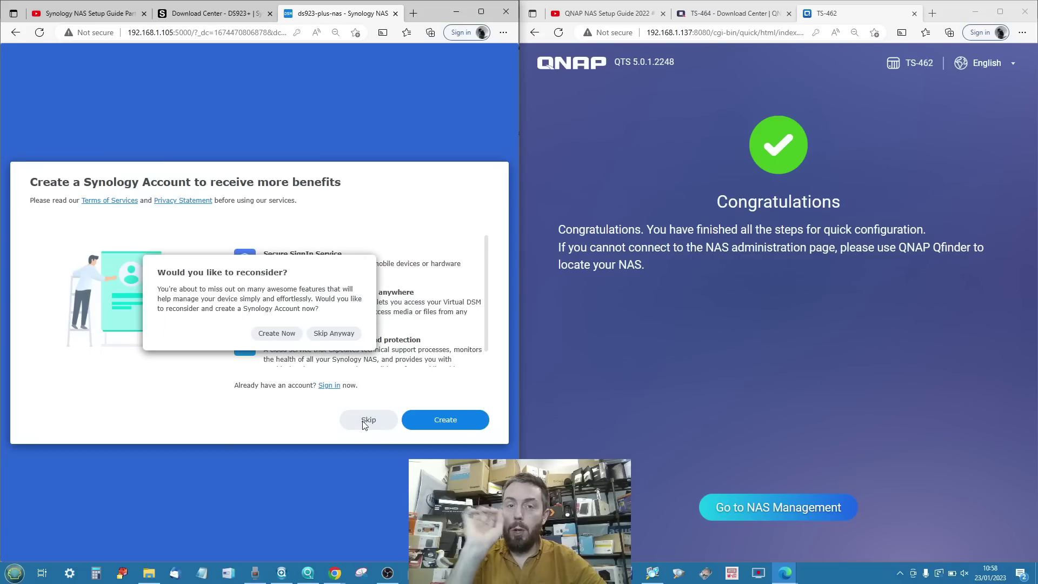
click(326, 333)
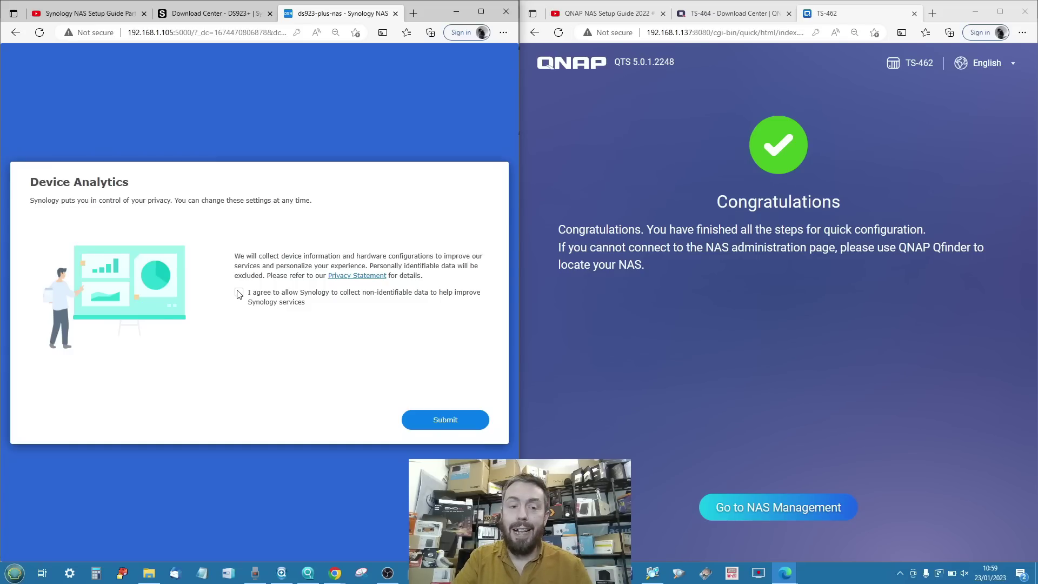
Submit Device Analytics with the data-sharing checkbox left unticked.
click(461, 425)
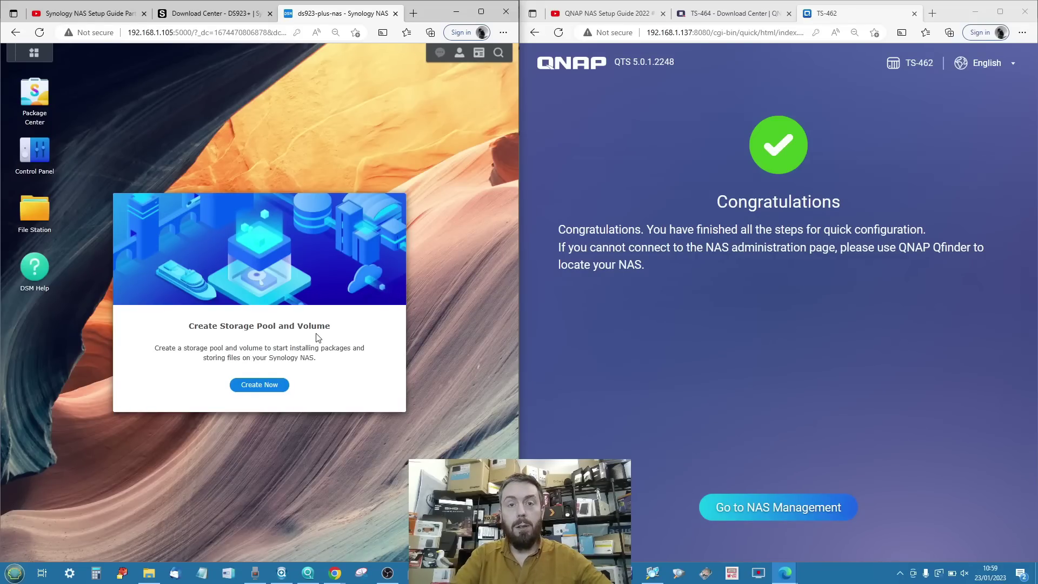
Enter the administrator username and password on the NAS login page, leaving Secure login off.
click(767, 506)
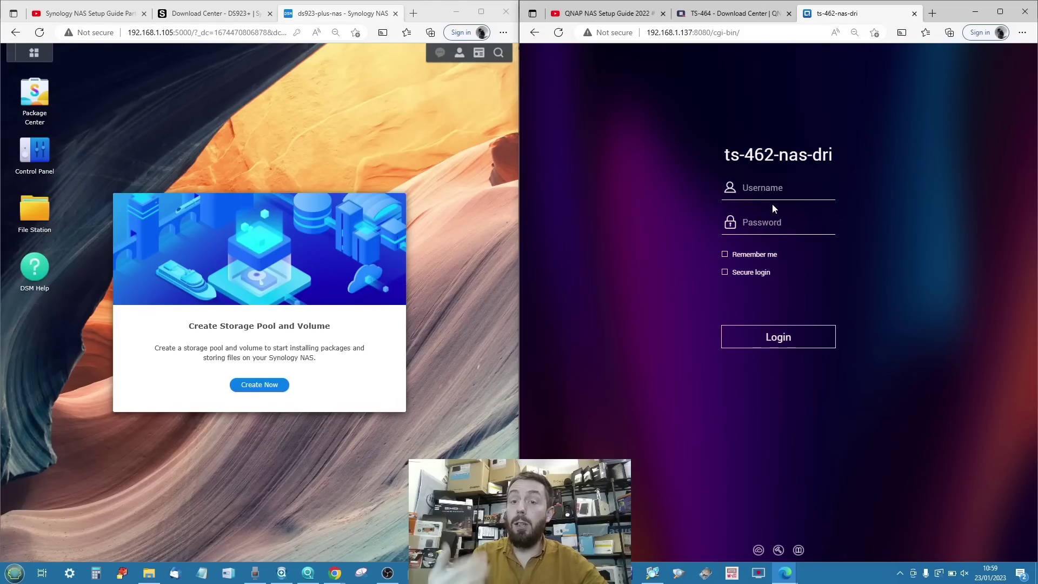
text(Adm1n)
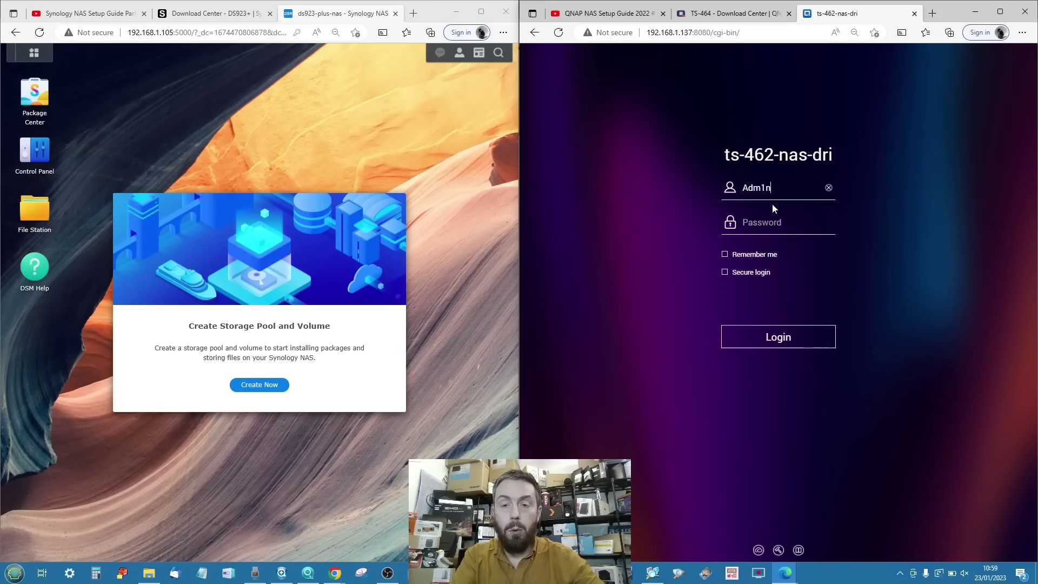
key(Tab)
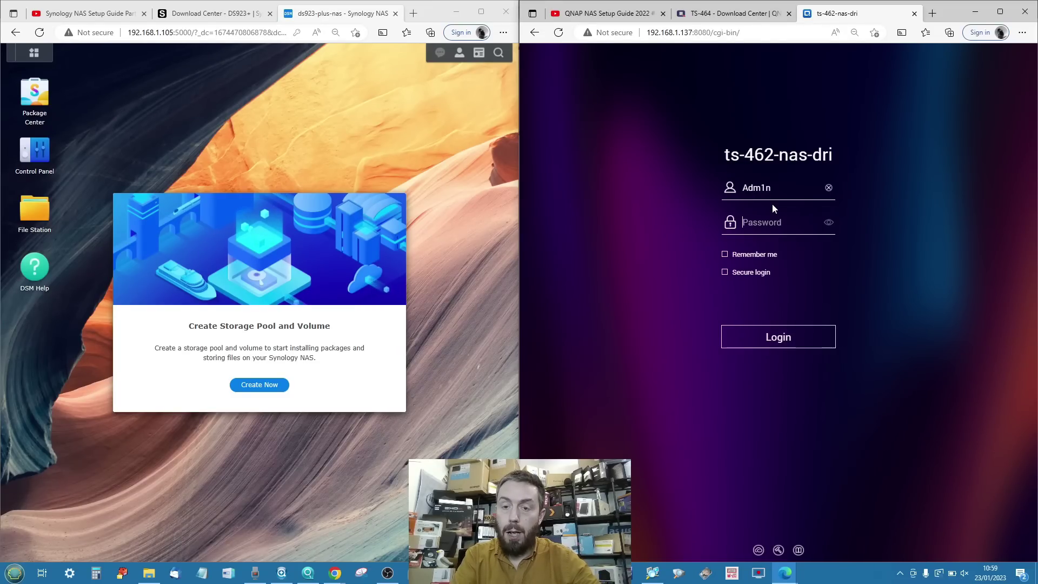
text(admin12)
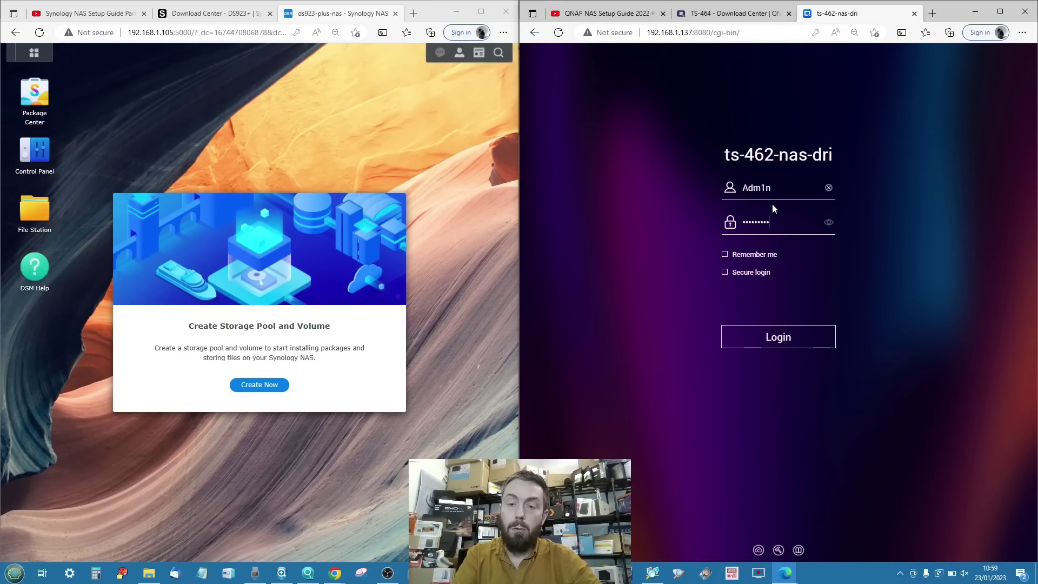
click(728, 276)
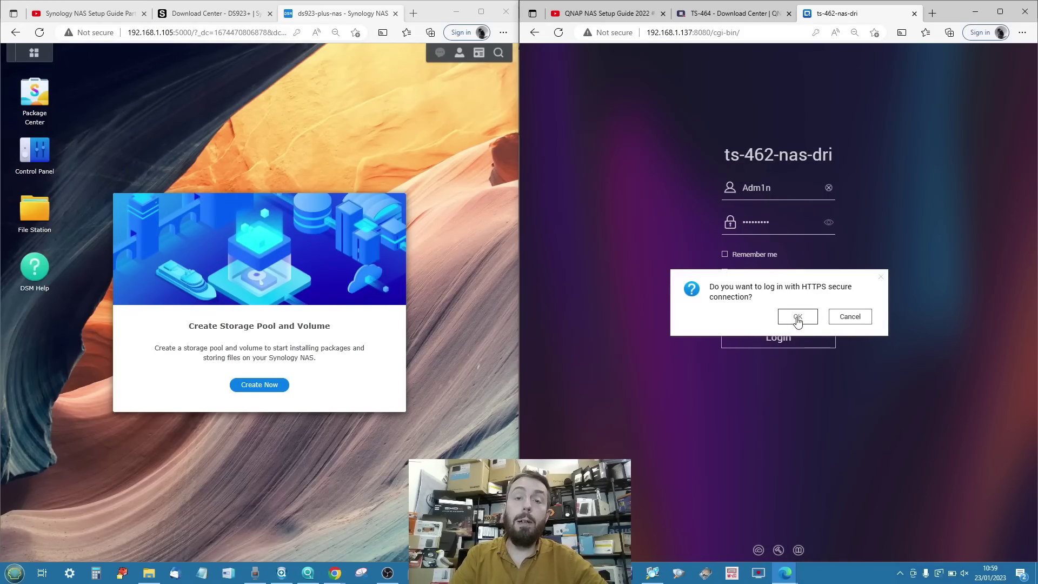
click(849, 318)
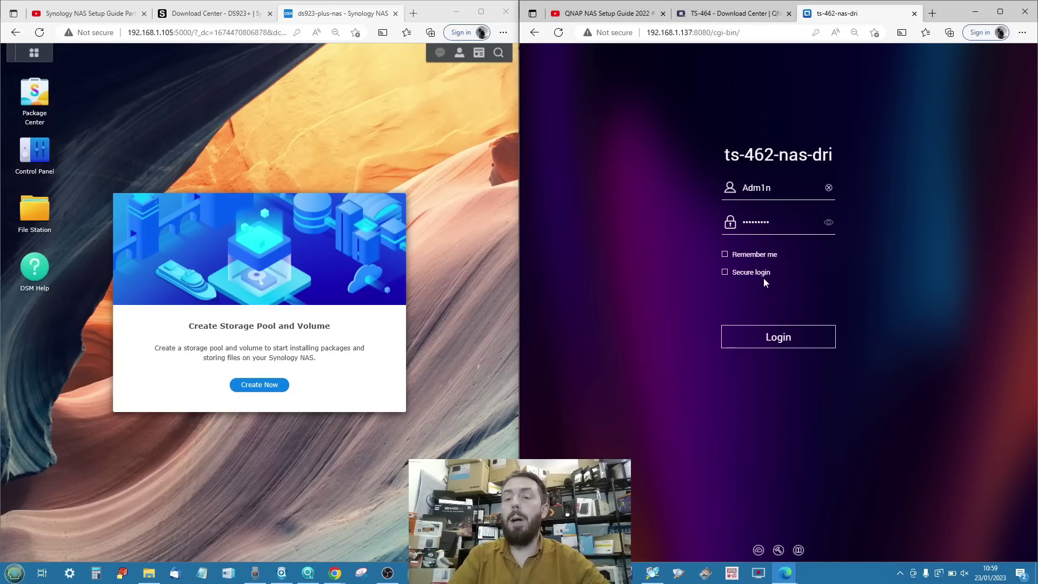
Log in to ts-462-nas-dri and accept the Data & Privacy notice.
click(766, 341)
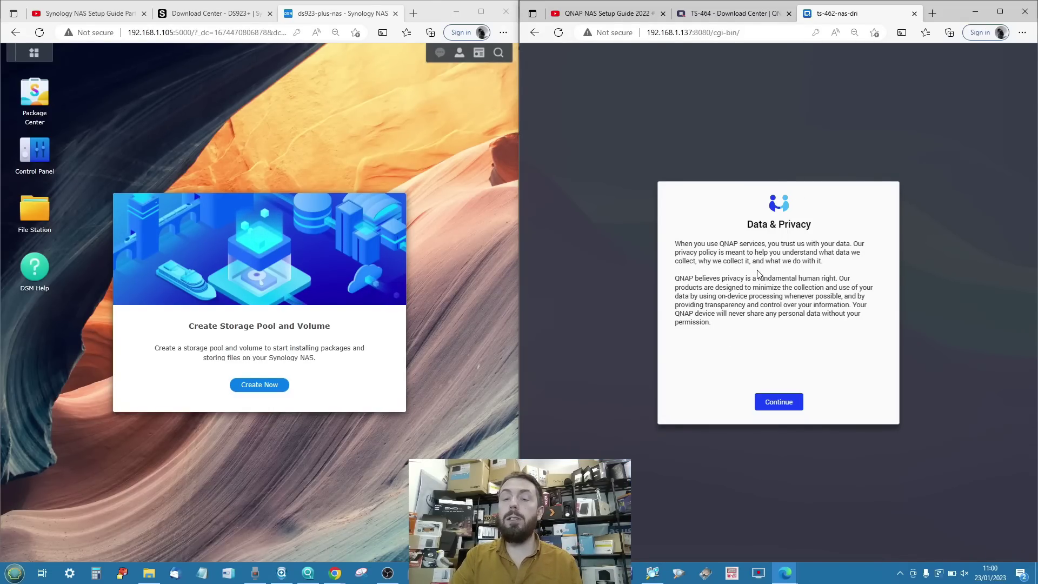
click(779, 399)
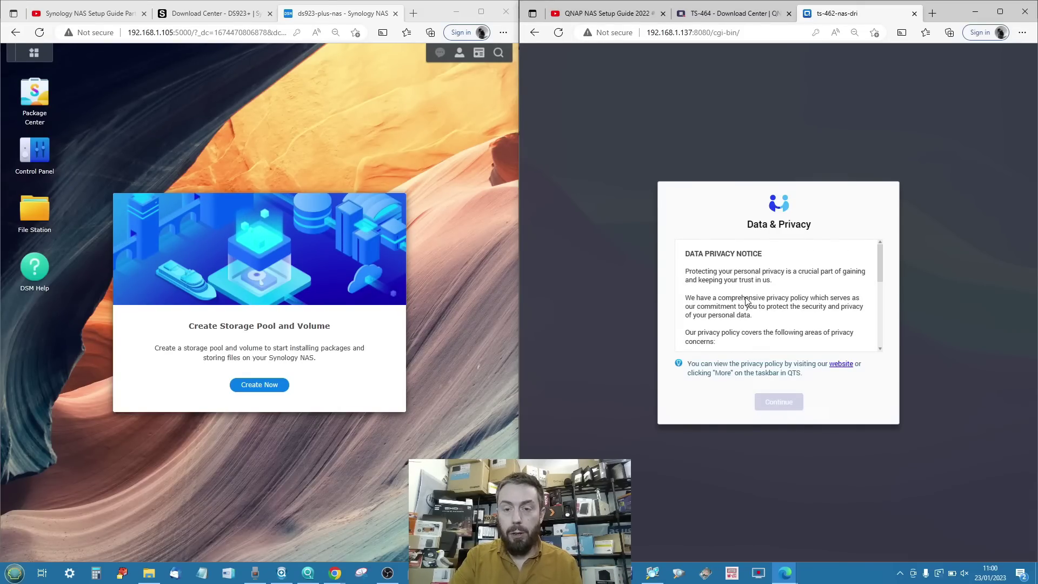
scroll(746, 301, down, 10)
click(772, 400)
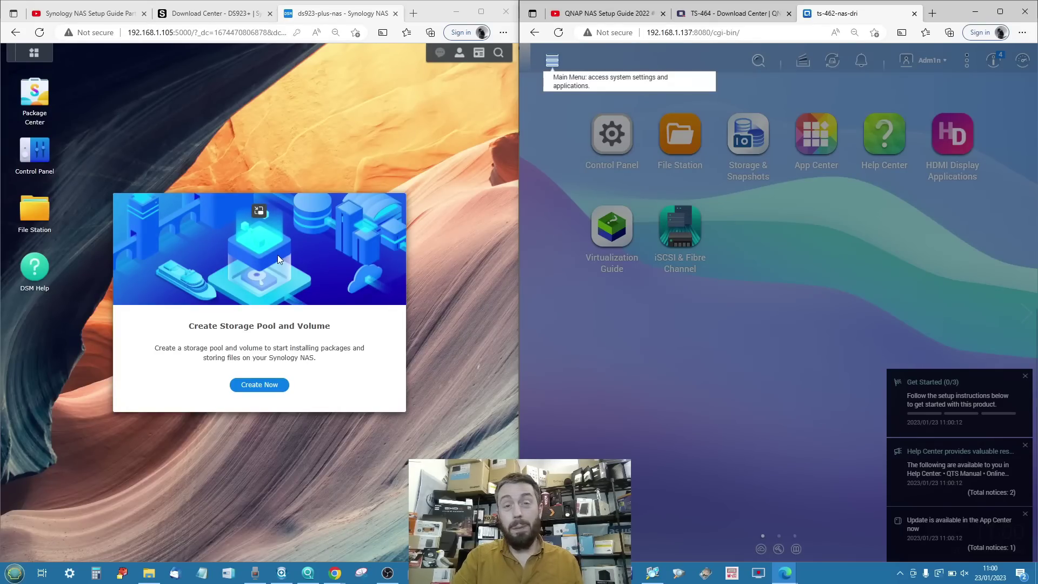
Toggle the DSM main menu, then focus the QNAP window and reset its page zoom.
click(30, 56)
click(29, 56)
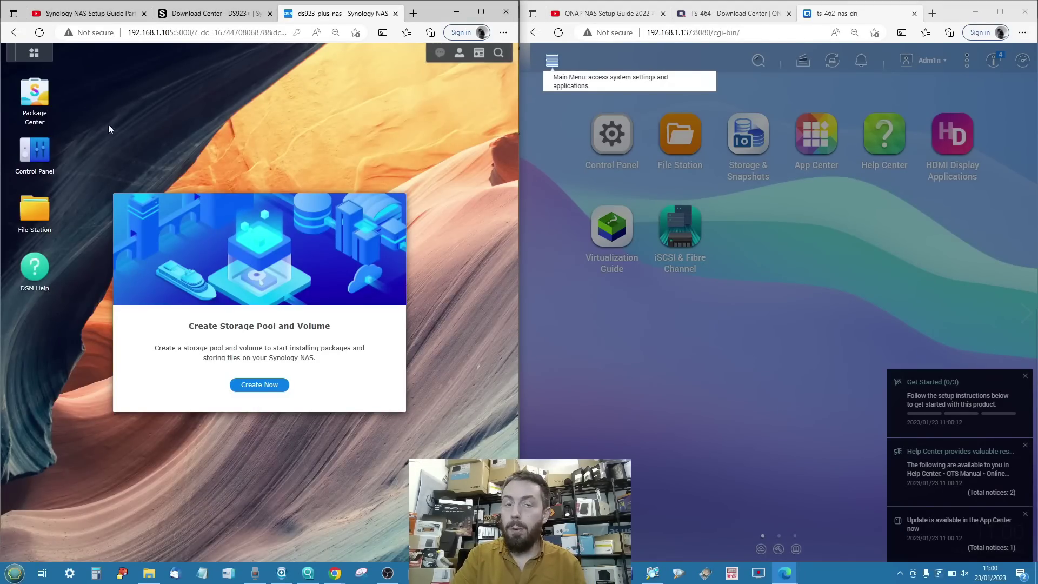
click(772, 212)
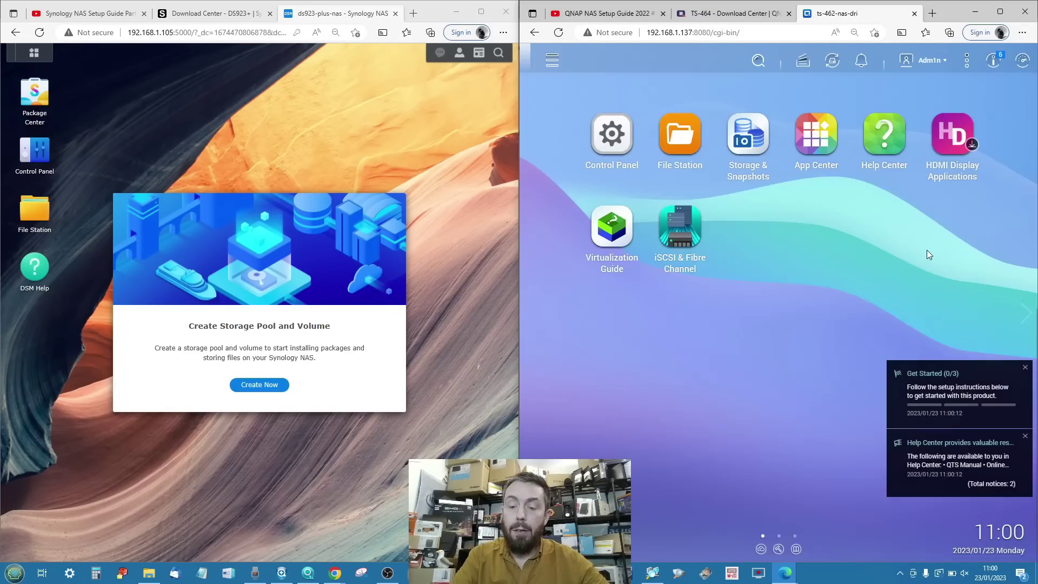
key(ctrl+plus)
key(ctrl+minus)
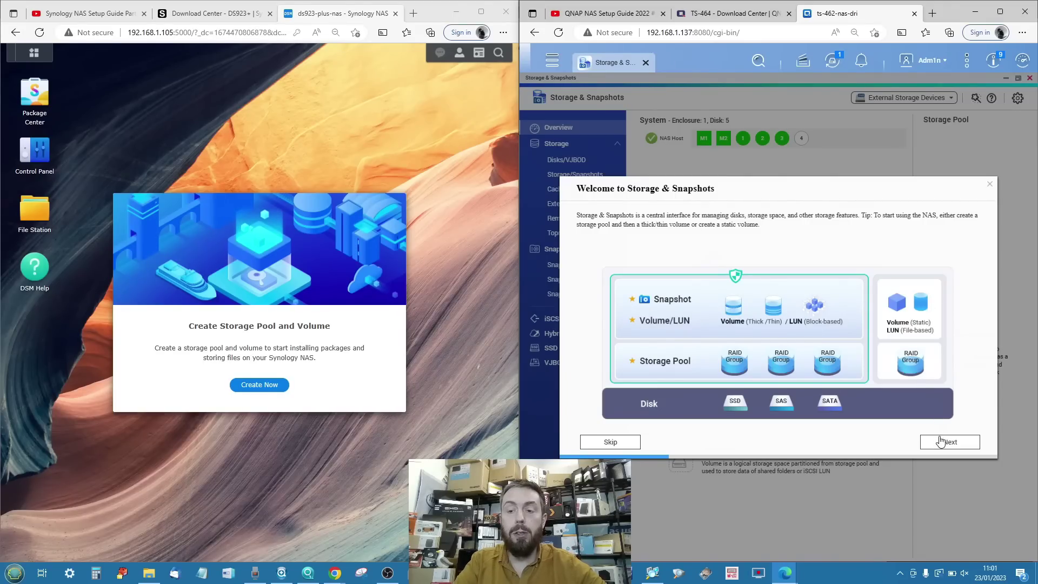
Page through the Storage & Snapshots guide to its Snapshot Replica backup page.
click(941, 444)
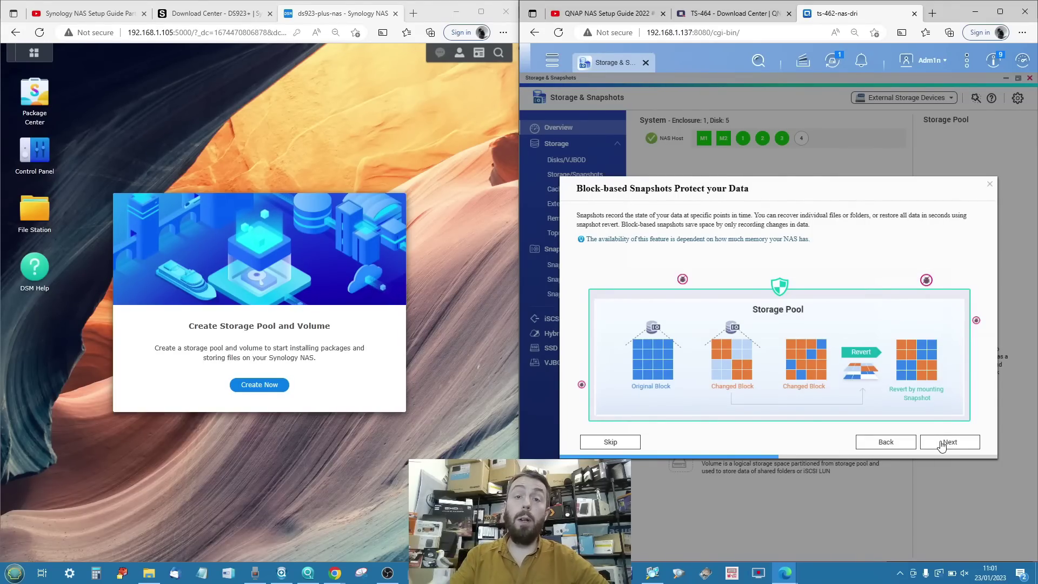
click(941, 444)
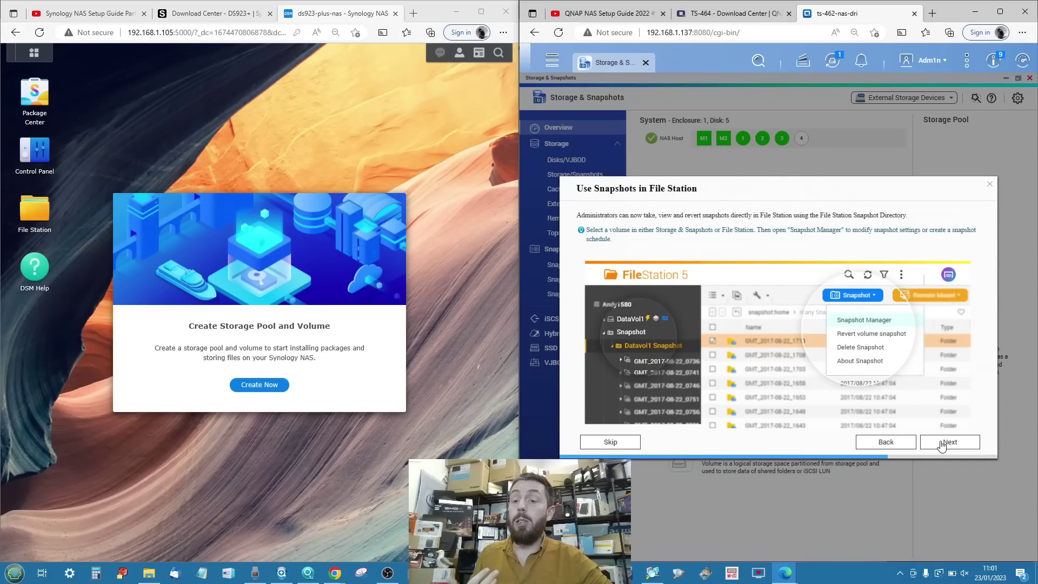
click(942, 443)
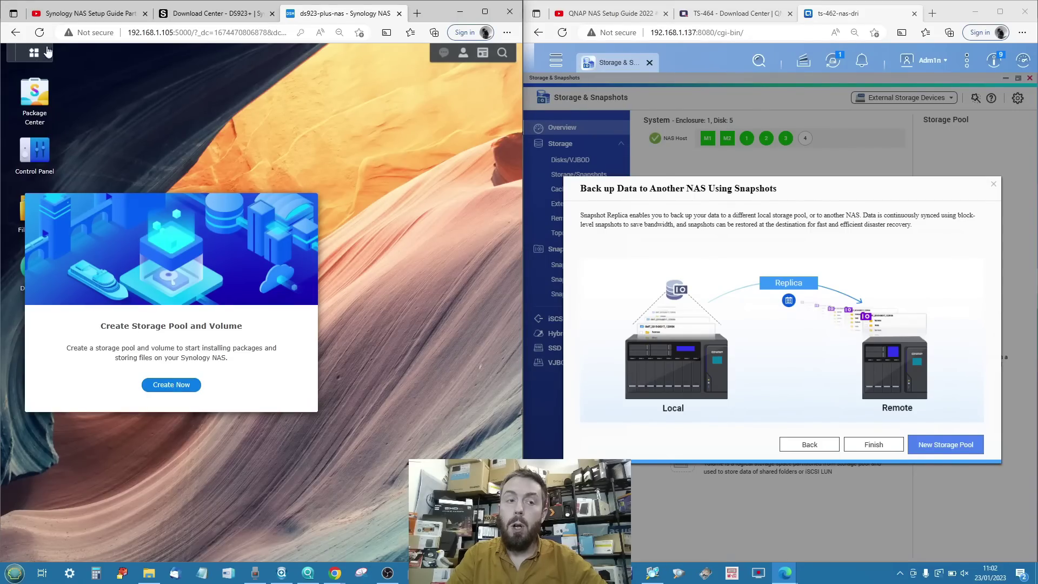
Launch Storage Manager from the DSM menu and start the Storage Creation Wizard's pool setup.
click(33, 54)
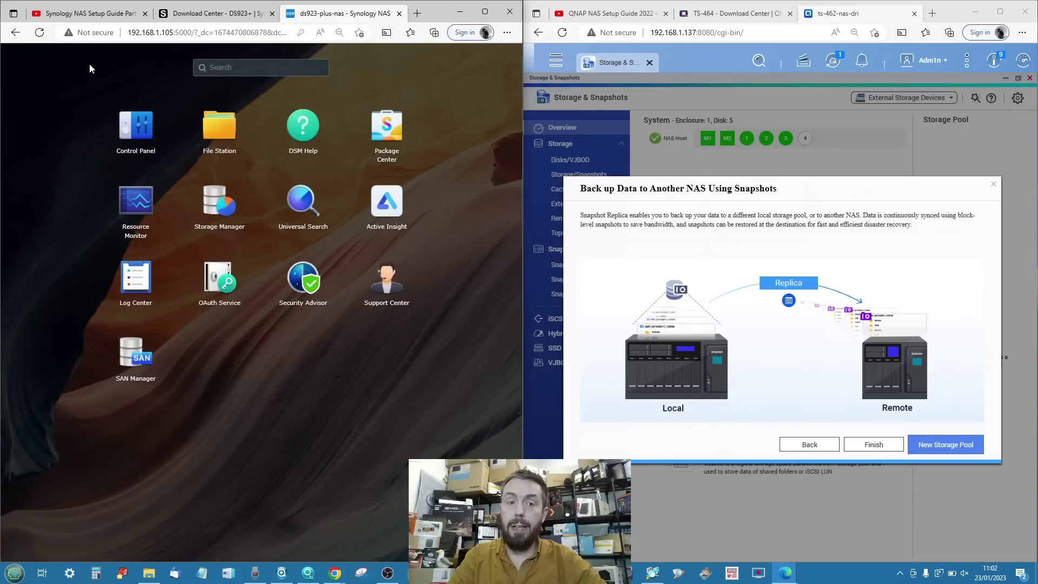
click(219, 203)
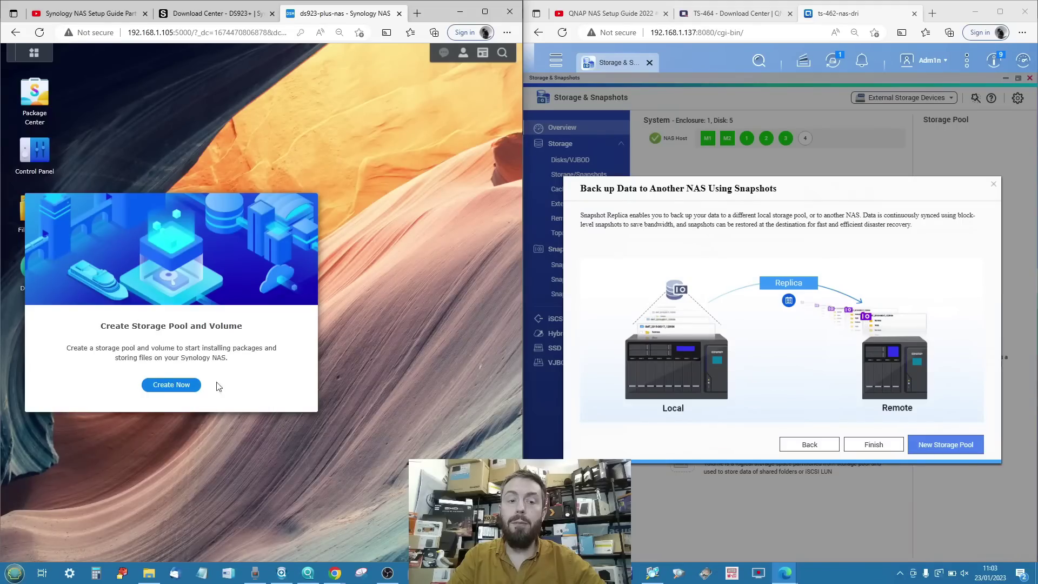
click(171, 385)
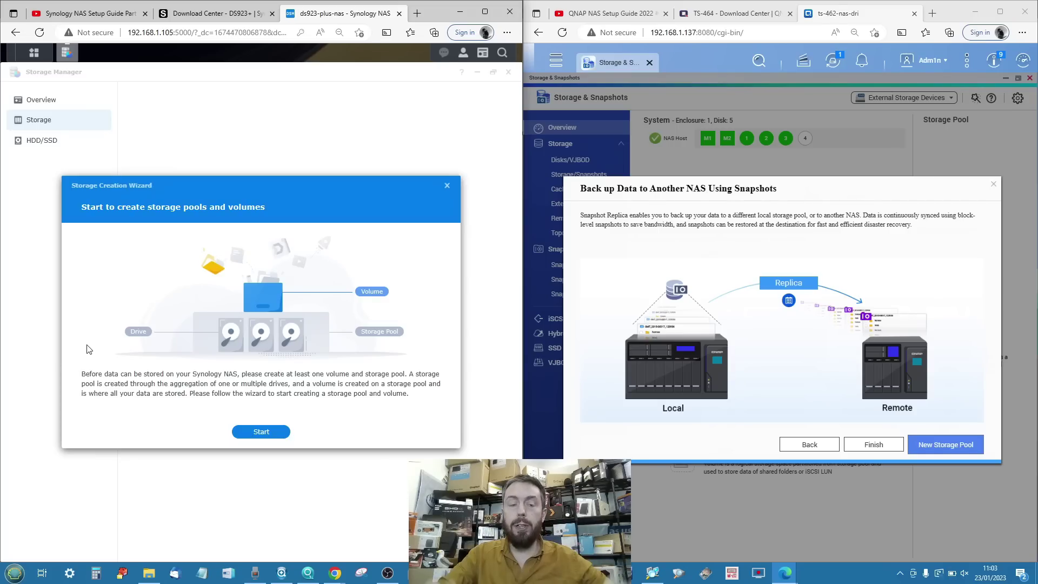
click(250, 431)
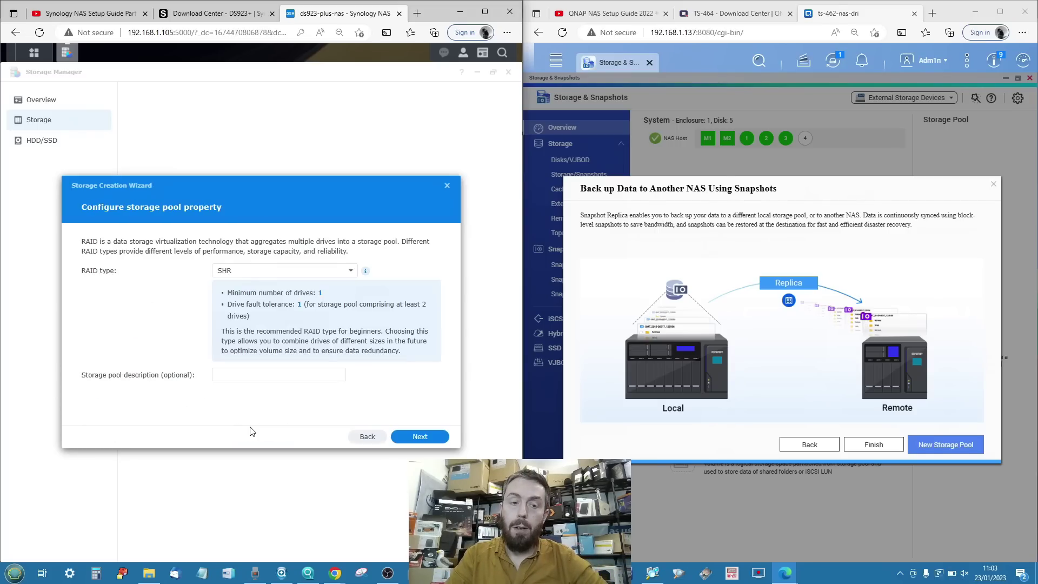
Keep SHR as the RAID type and enter 'HDD-SHR' as the storage pool description.
click(230, 272)
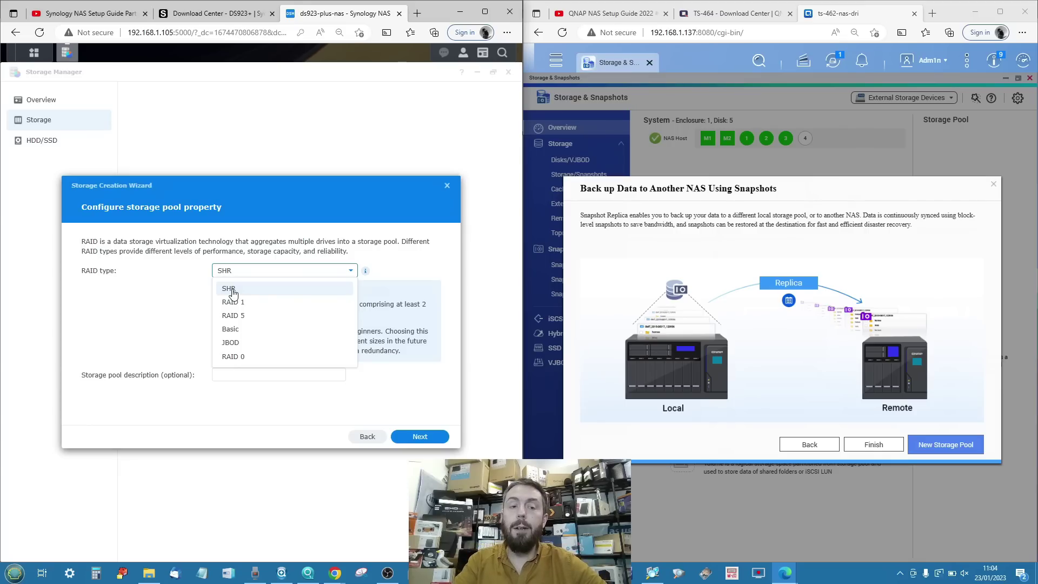
click(233, 293)
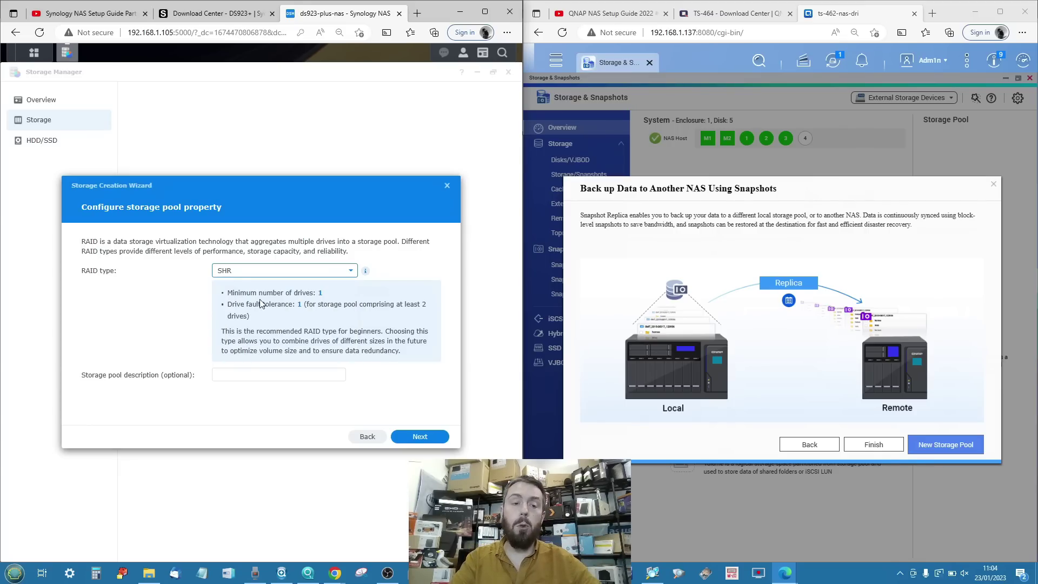
click(220, 374)
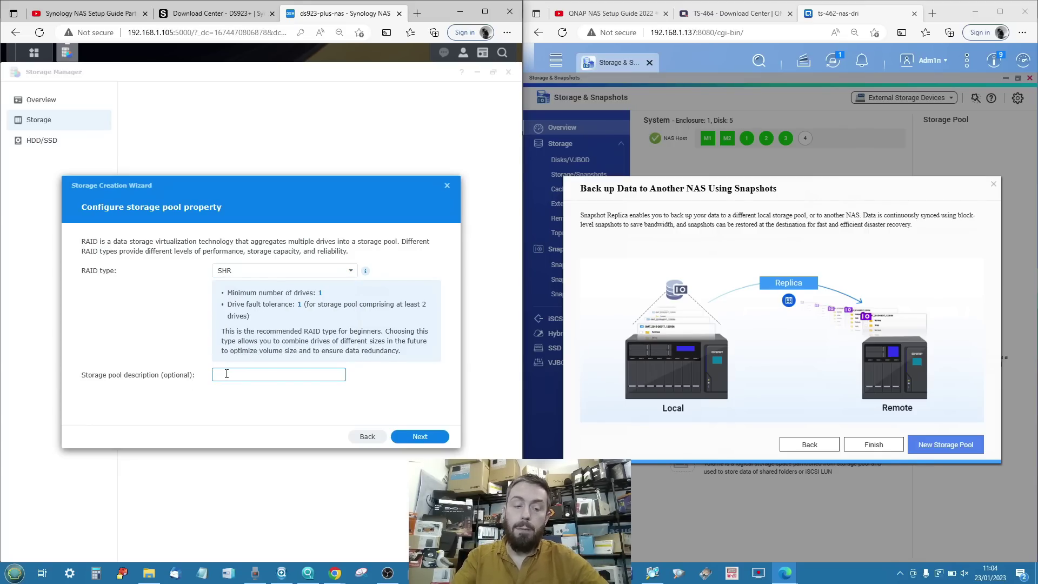
text(H)
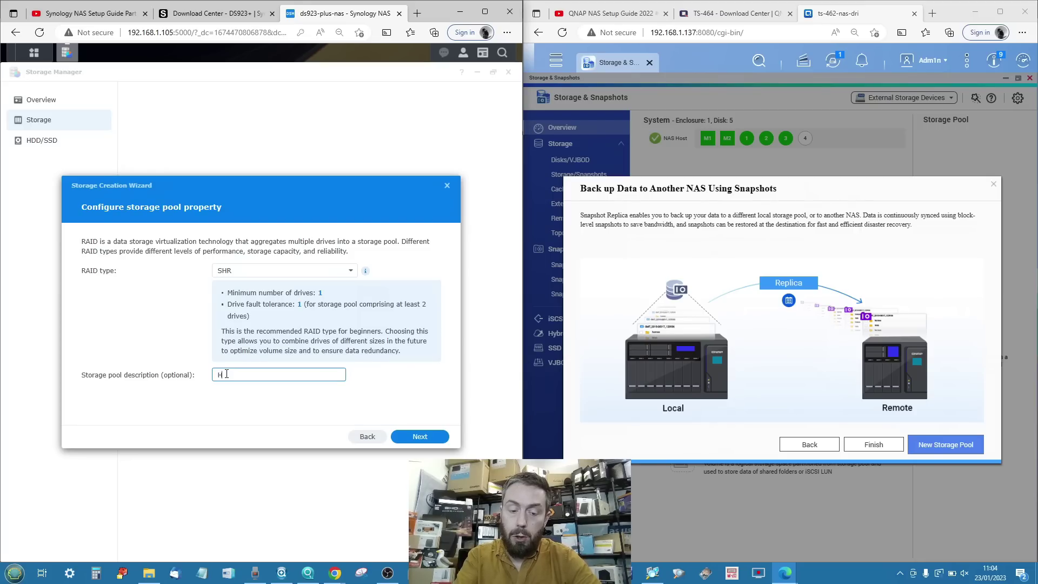
text(DD-SHR)
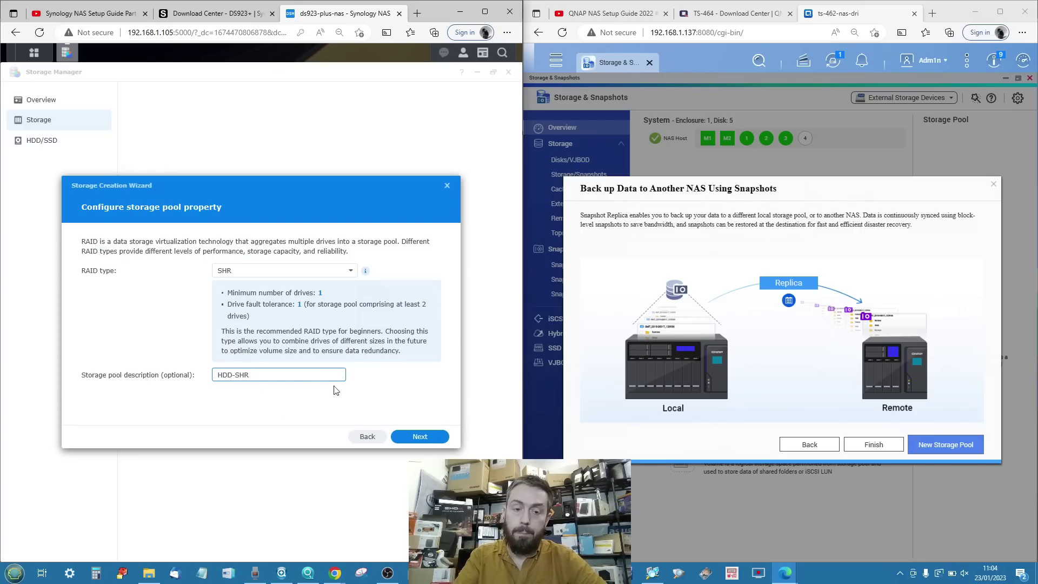
Select Drives 1–3 for an estimated 18.2 TB pool and proceed to the compatibility warning.
click(429, 439)
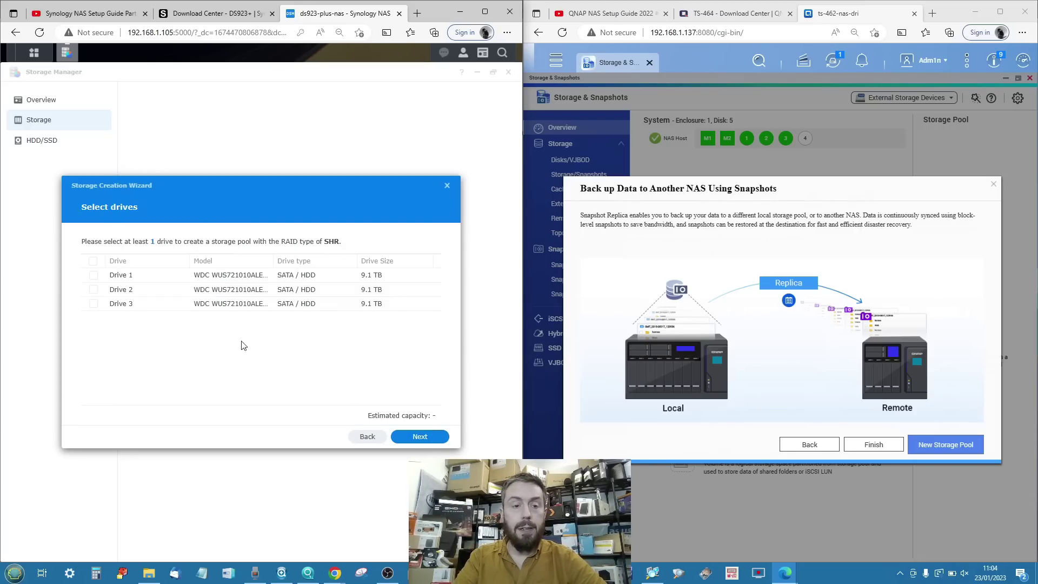
click(93, 261)
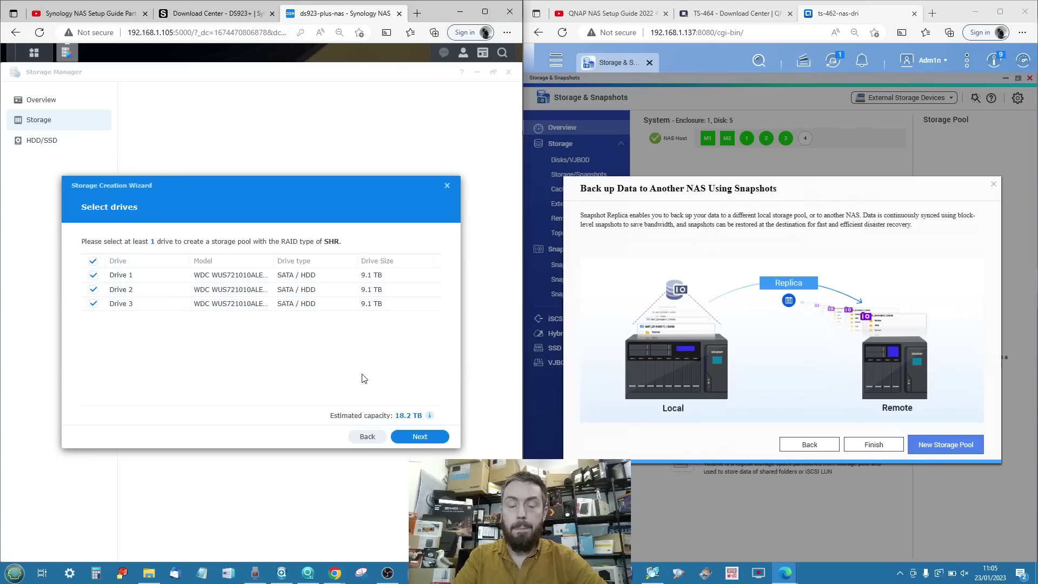
click(410, 438)
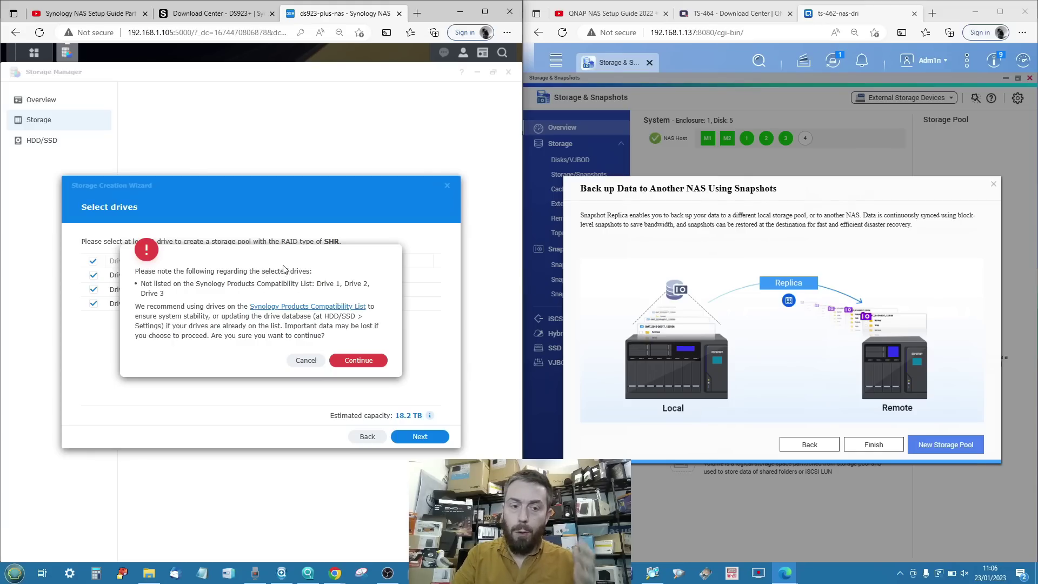
Open the DS923+ drive compatibility list in a new tab and filter it to Western Digital.
click(290, 313)
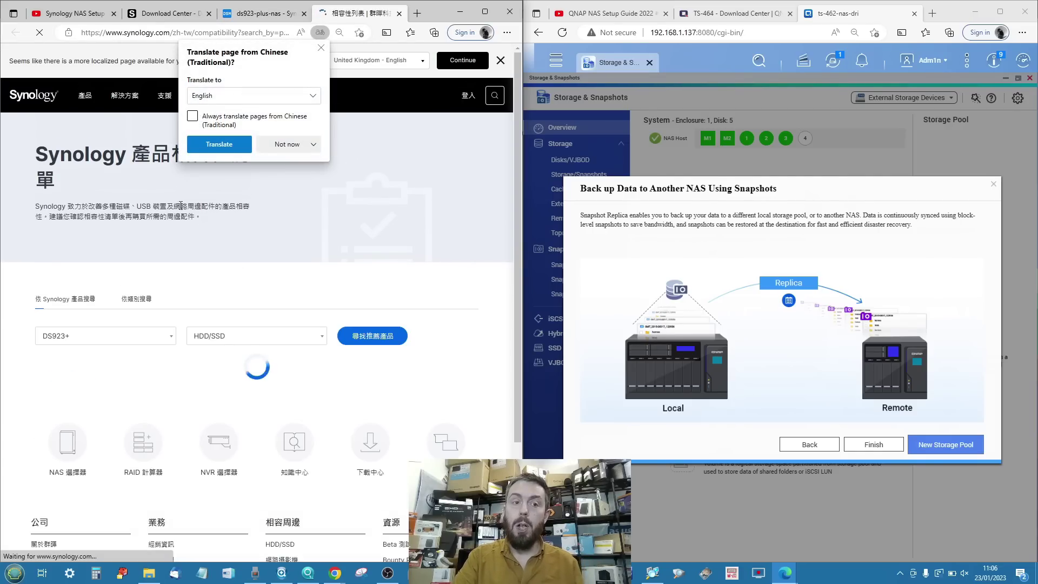
click(321, 48)
scroll(267, 193, down, 4)
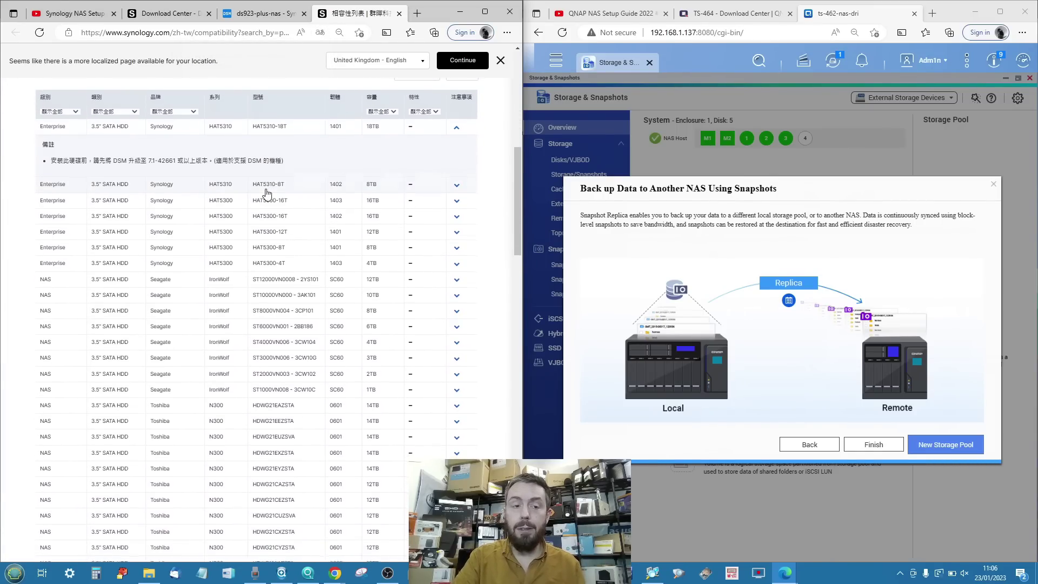
scroll(267, 193, down, 3)
scroll(267, 194, up, 5)
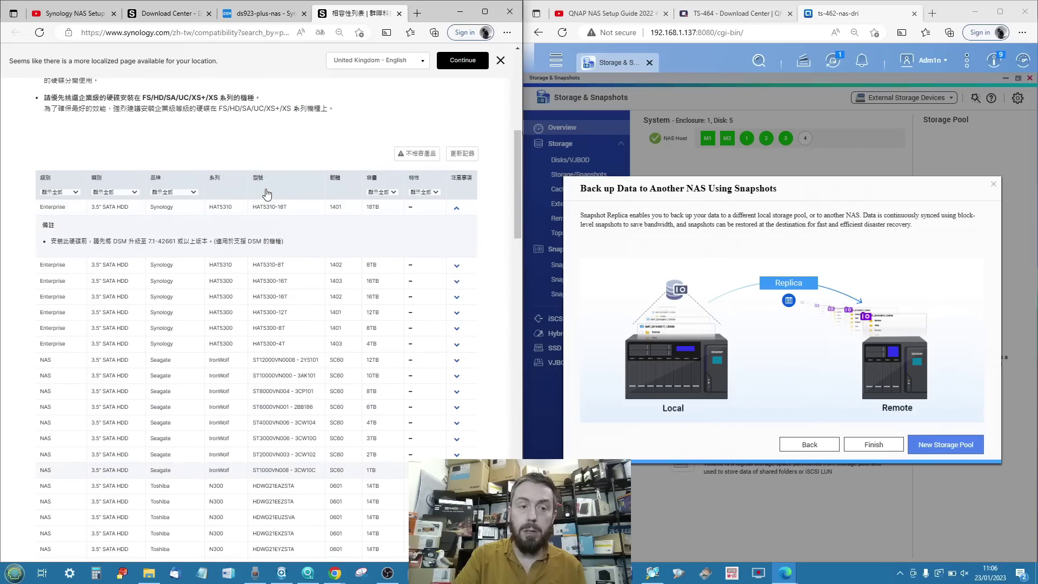
click(174, 192)
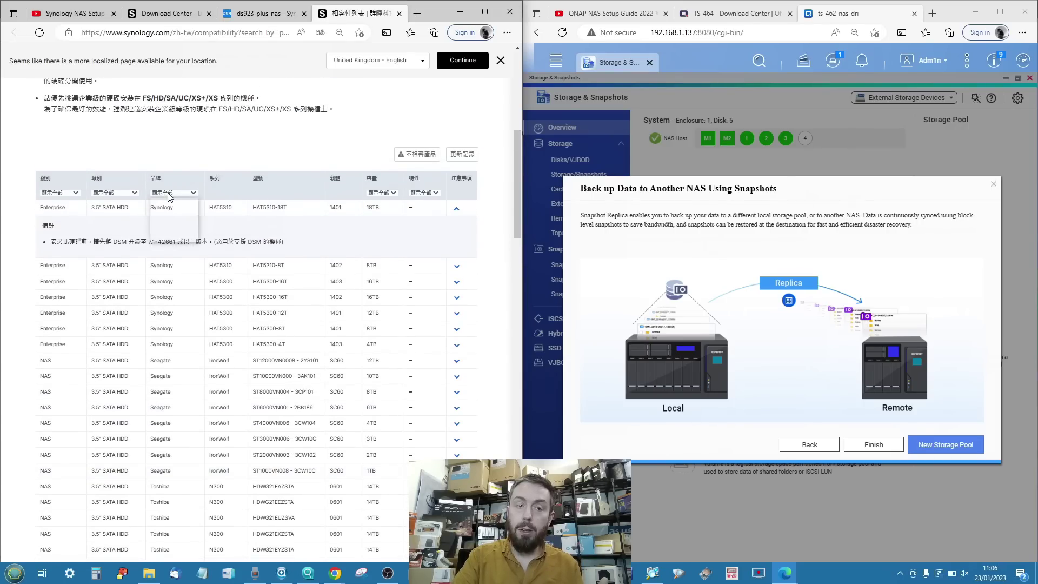
click(168, 238)
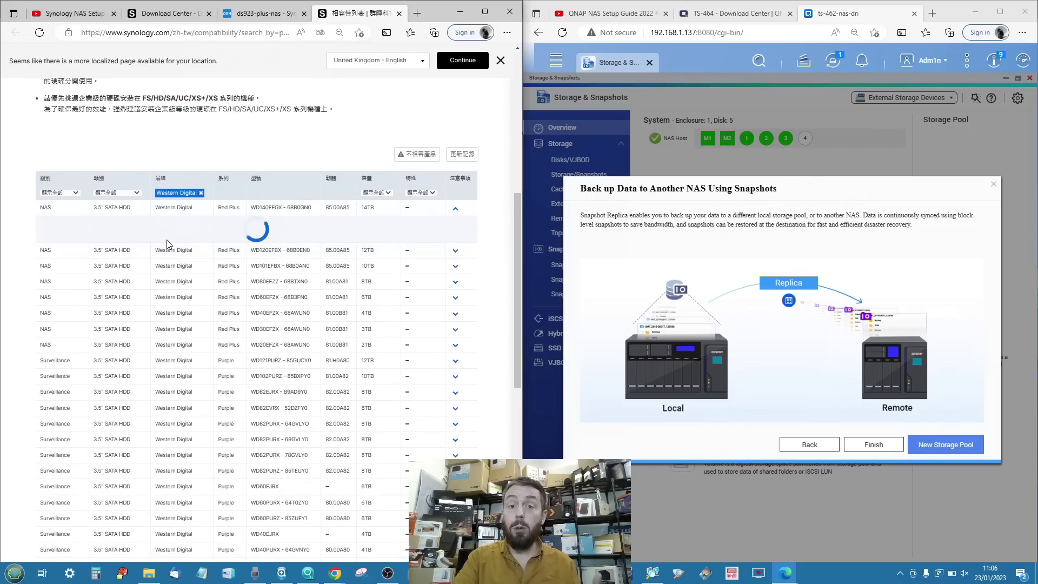
scroll(173, 336, down, 8)
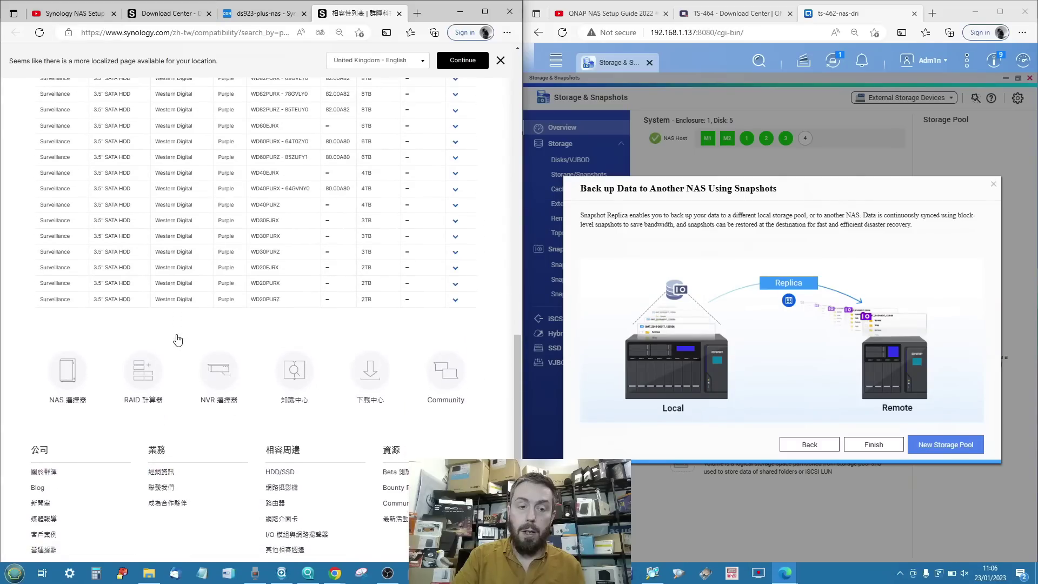
scroll(270, 219, up, 10)
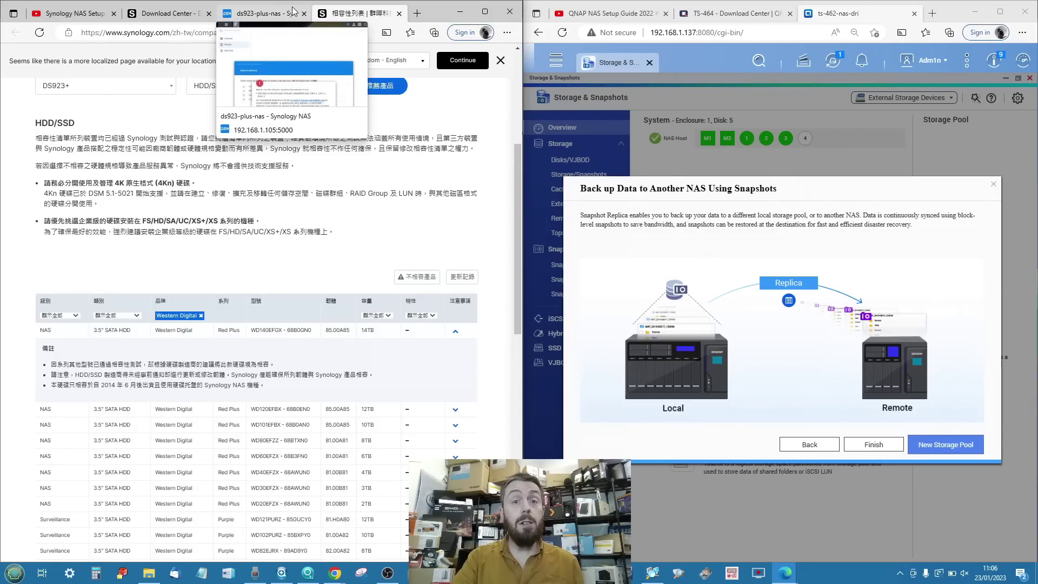
Return to the ds923-plus-nas tab and accept the drive compatibility warning.
click(276, 12)
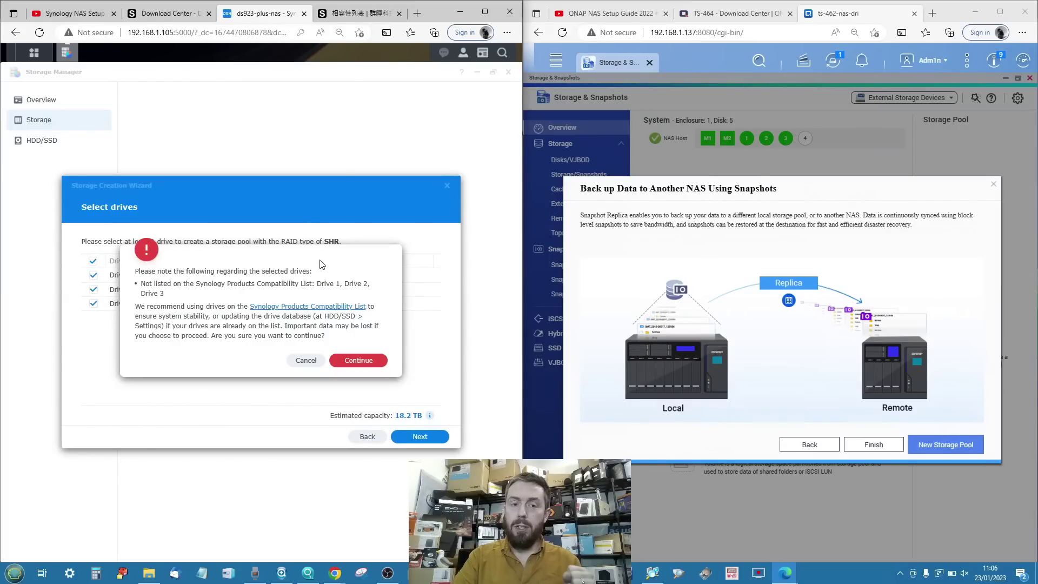
click(357, 360)
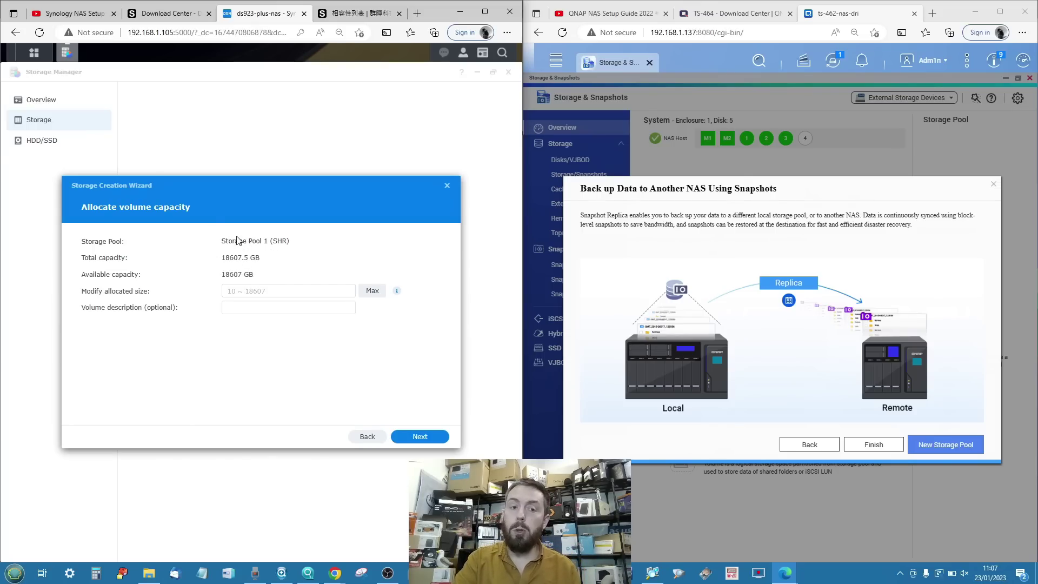
Allocate the maximum 18607 GB to the volume, describe it 'SHR-HDD-POOL', and continue.
click(238, 292)
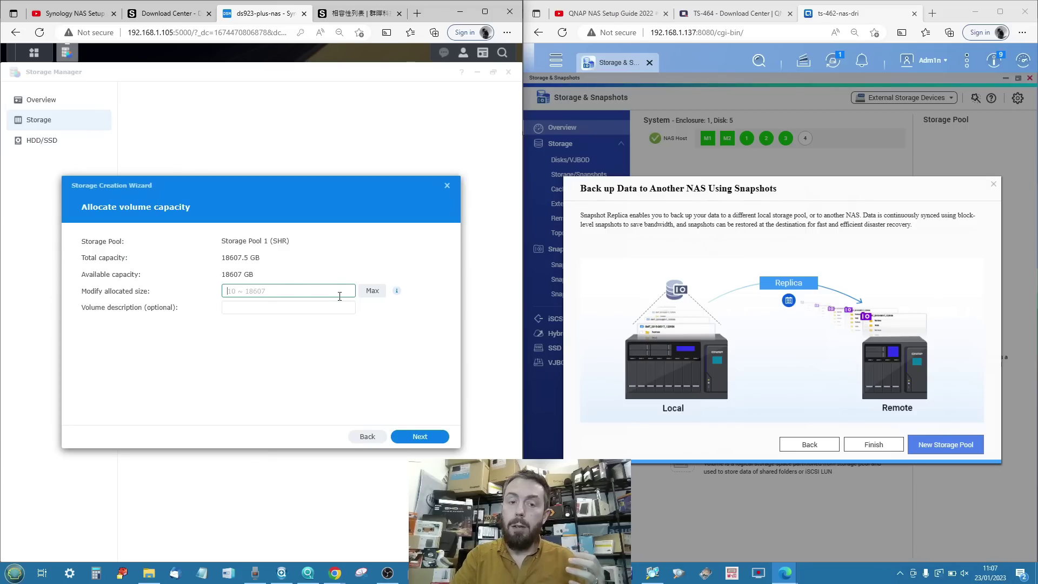
click(372, 295)
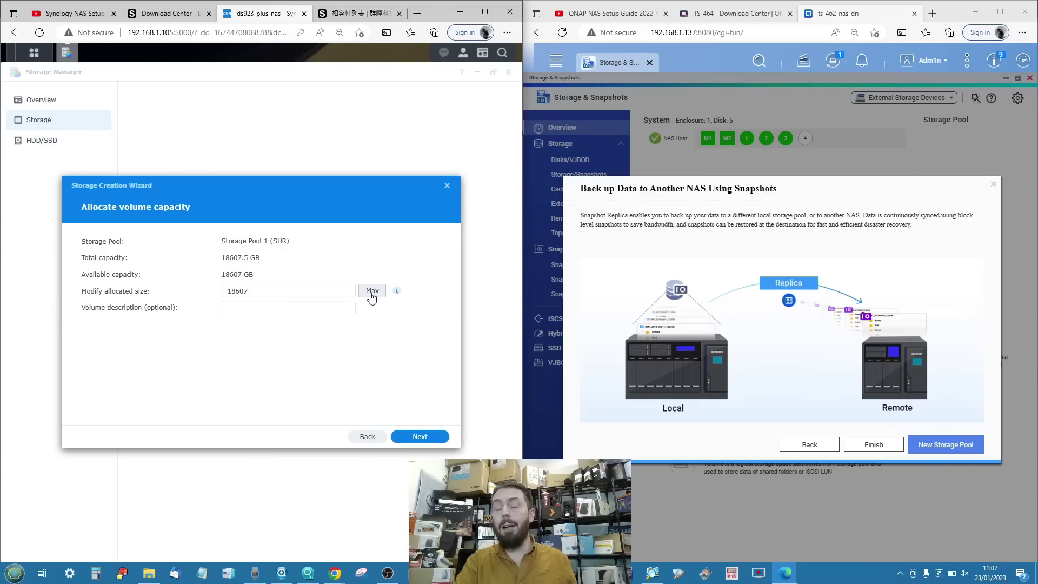
click(317, 312)
text(SHR)
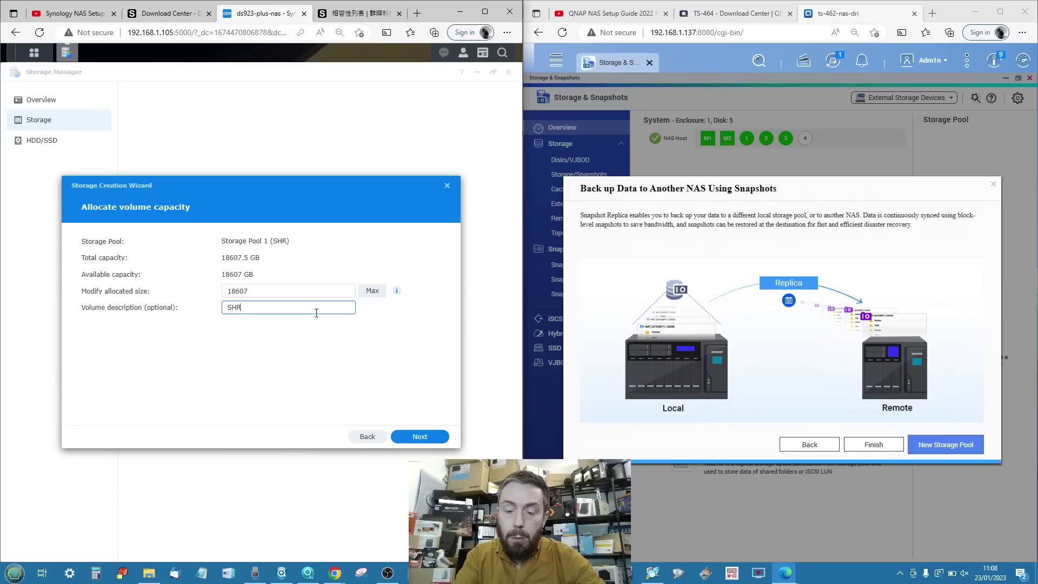
text(-HDD-POOL)
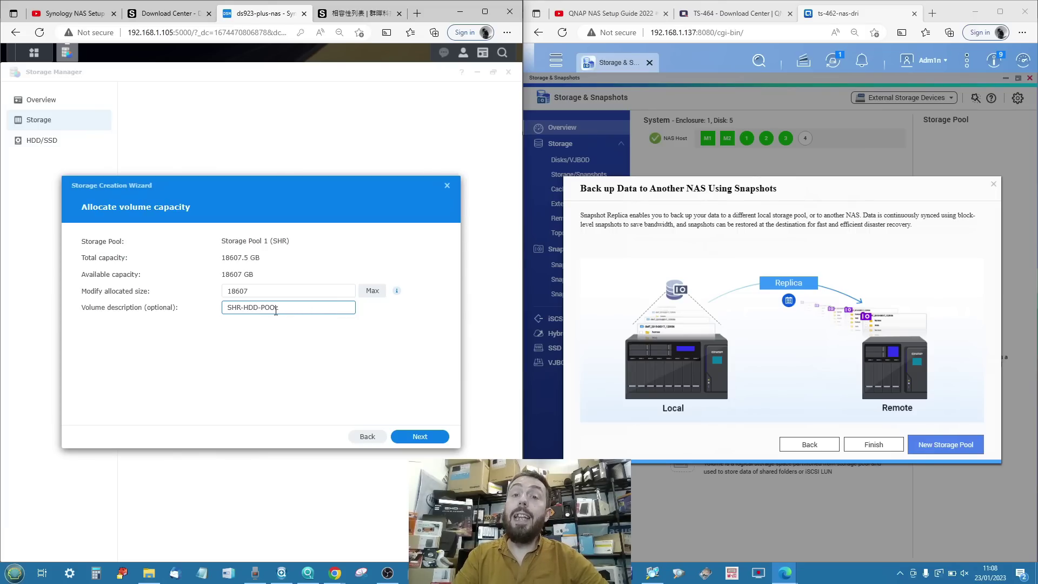
click(413, 438)
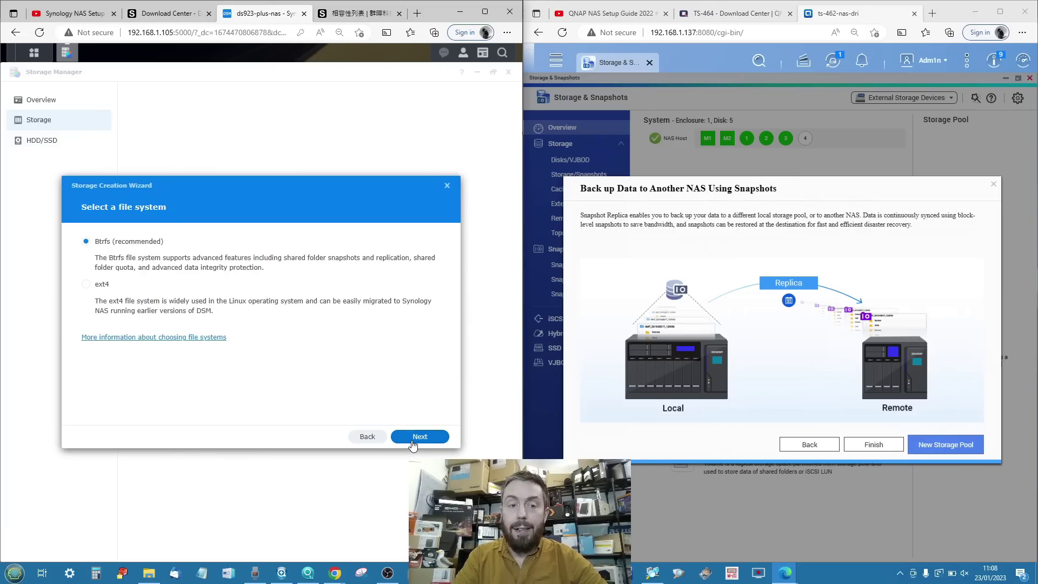
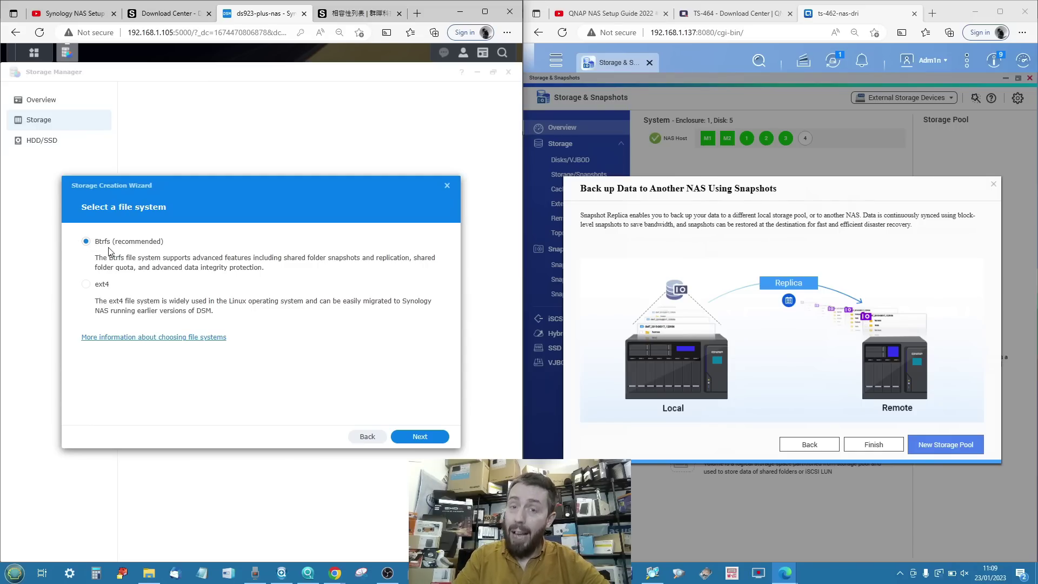
Apply the HDD-SHR storage pool and Volume 1 settings and accept erasing the three drives.
click(403, 437)
click(409, 436)
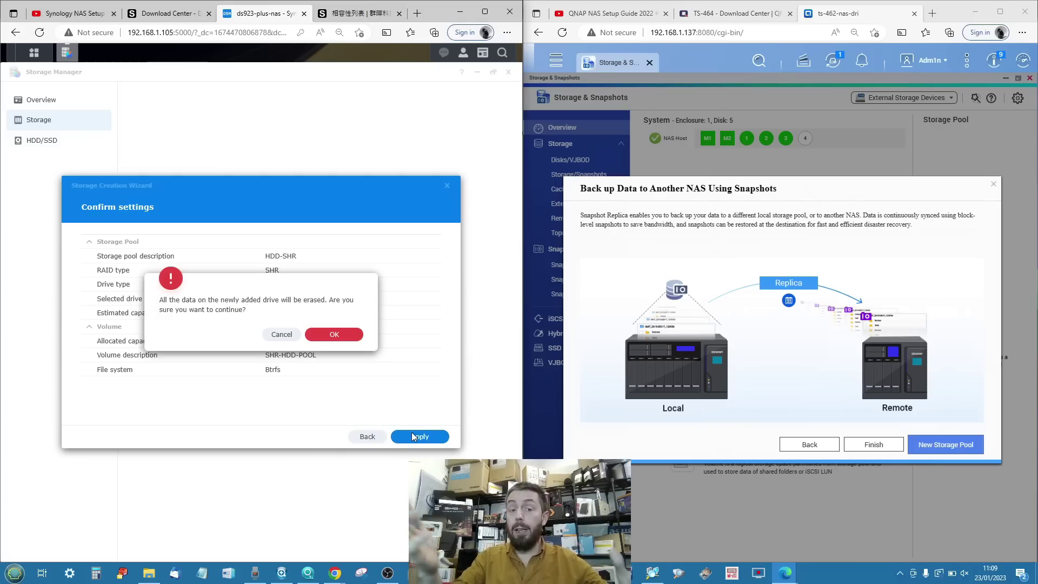
click(336, 333)
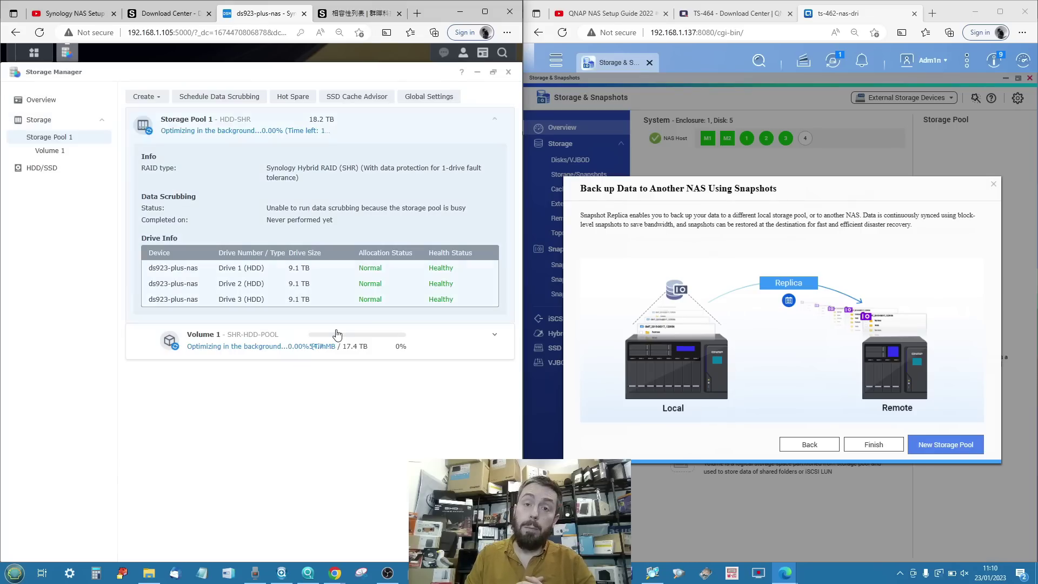
Show the DSM System Health and Resource Monitor widgets and dismiss the quick tour and help message.
click(483, 53)
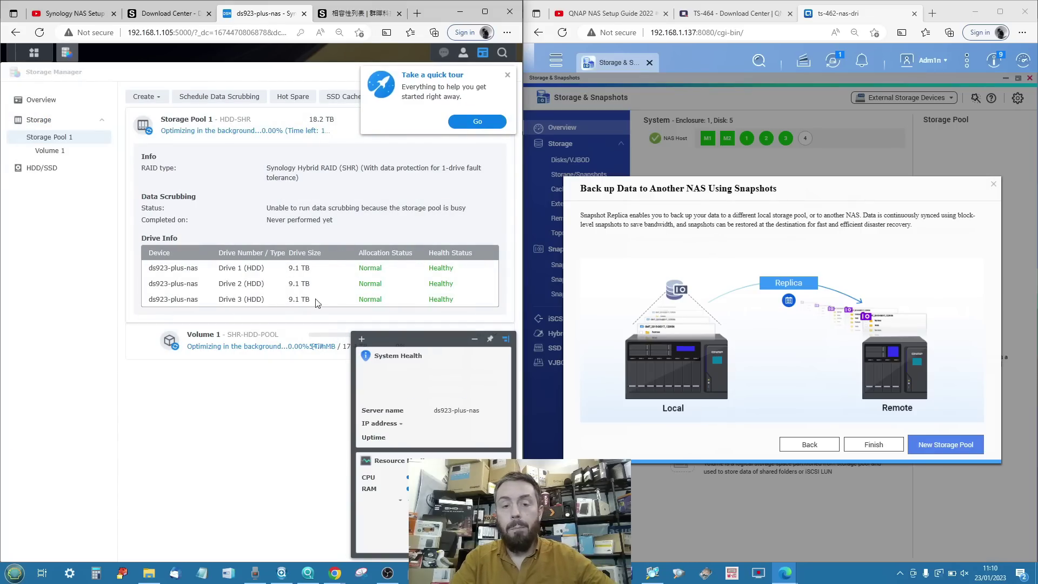
click(508, 75)
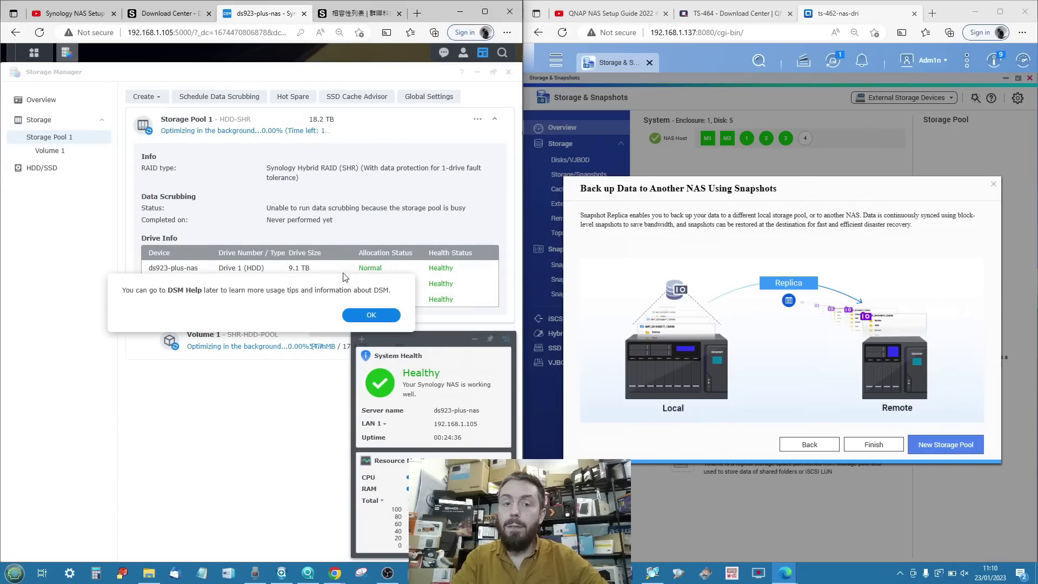
click(362, 315)
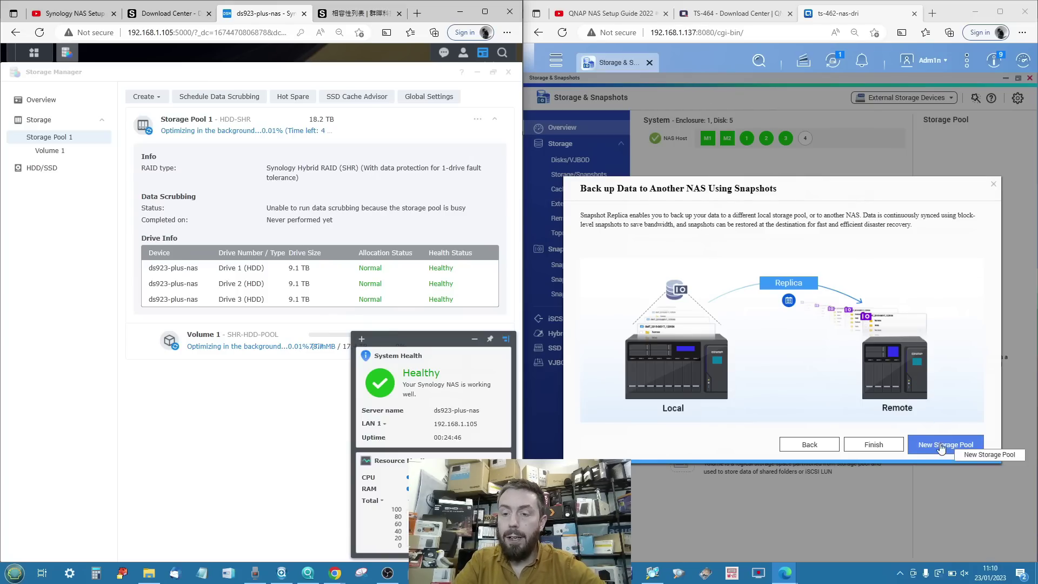
In QNAP, open Storage & Snapshots and start a New Storage Pool.
click(556, 64)
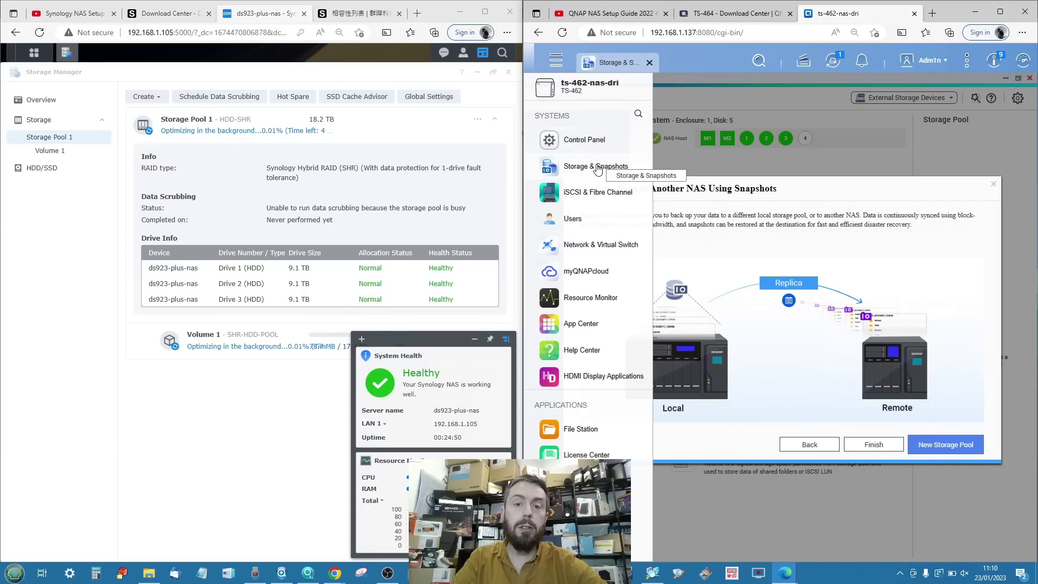
click(598, 168)
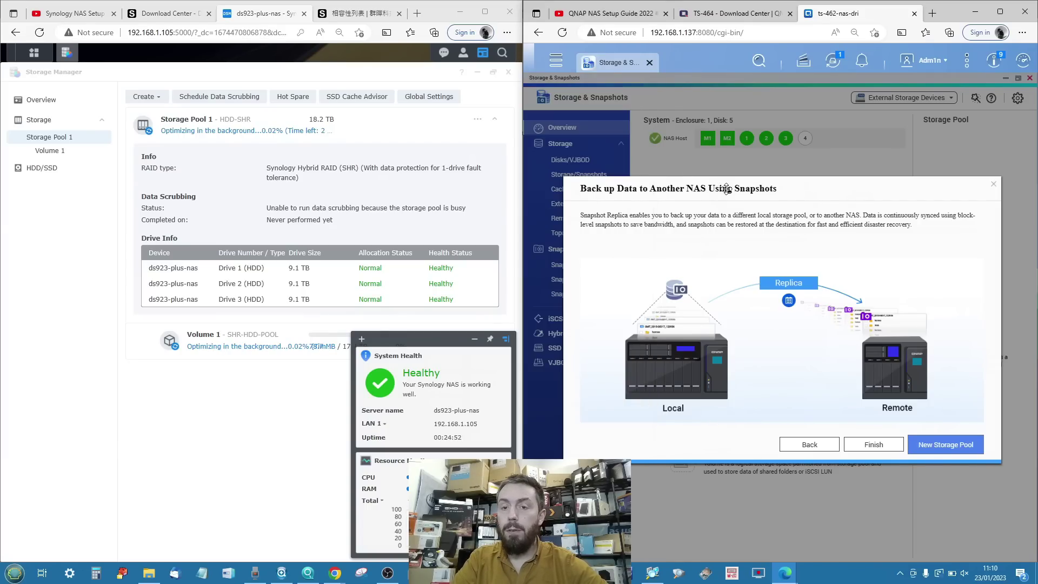
click(931, 443)
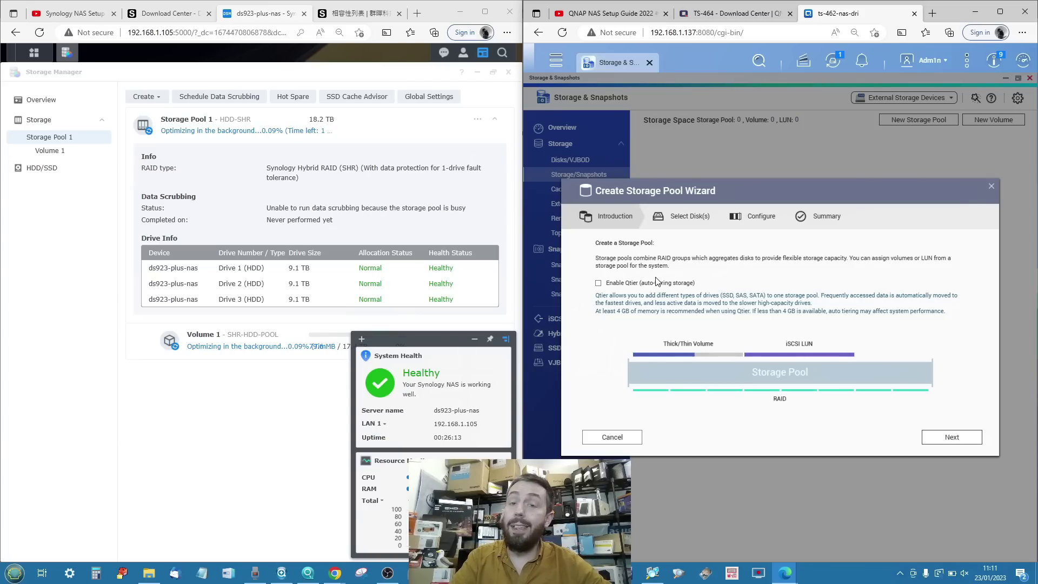
Select Disks 1, 2 and 3 with RAID 5 for an estimated 25.44 TB capacity.
click(929, 441)
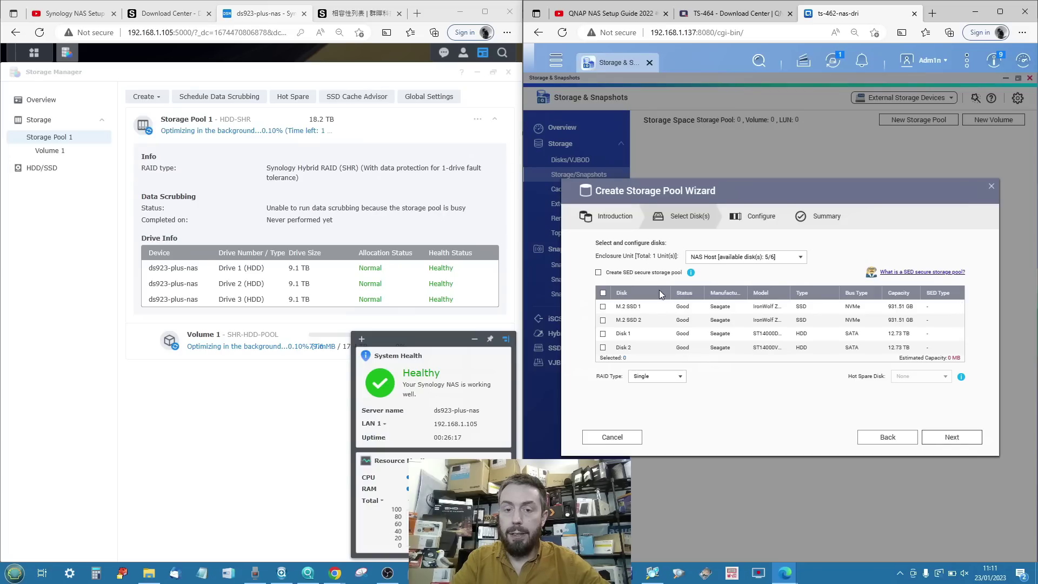
scroll(636, 322, down, 1)
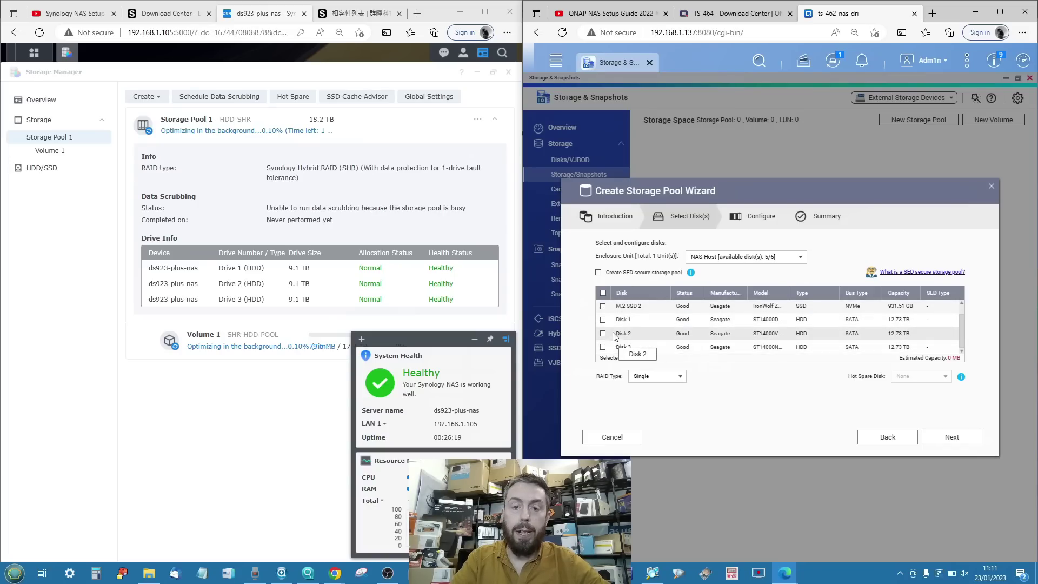
scroll(616, 324, up, 1)
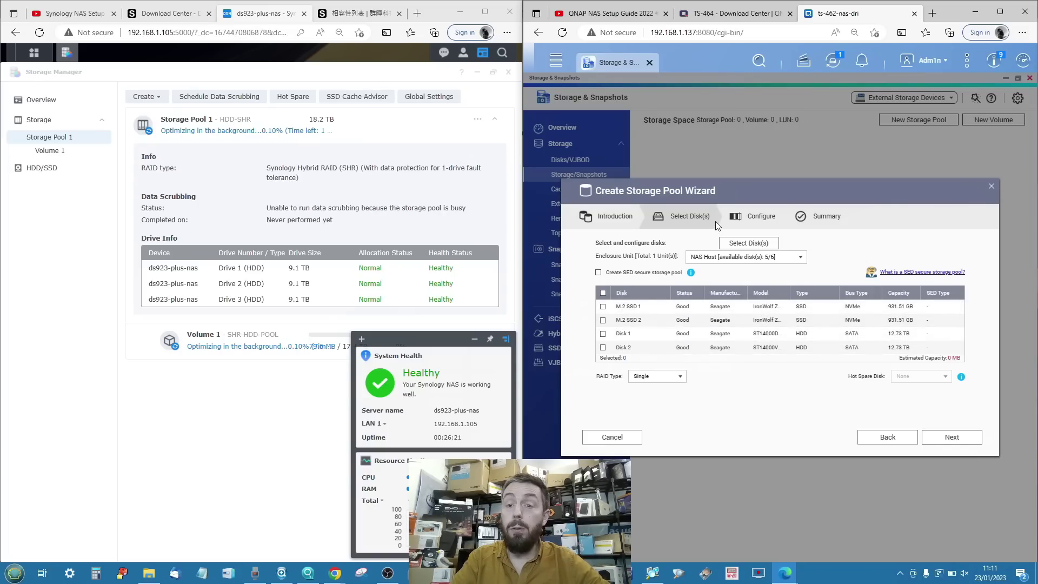
drag(732, 188, 737, 142)
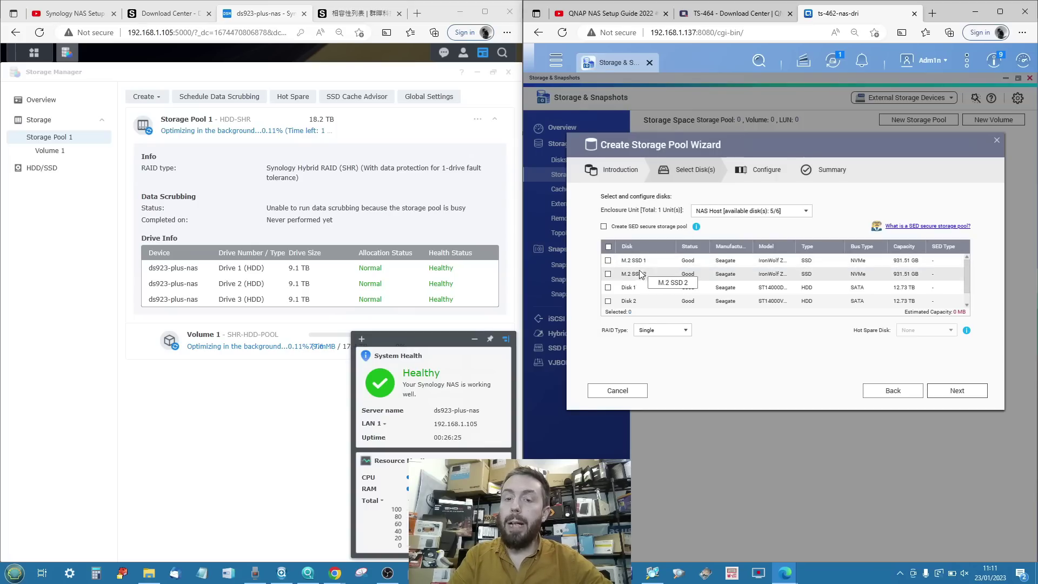
scroll(638, 275, down, 1)
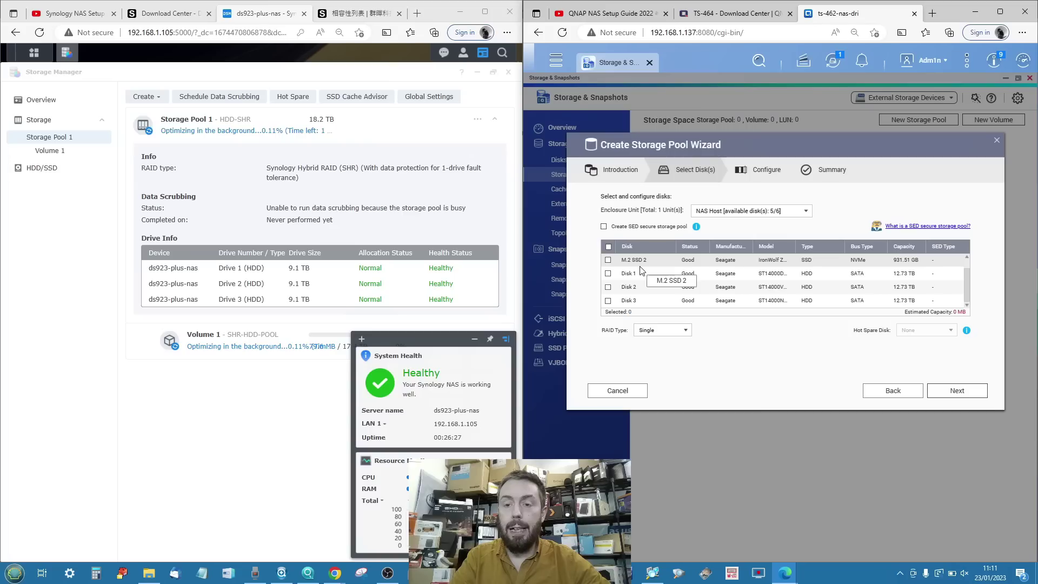
click(607, 274)
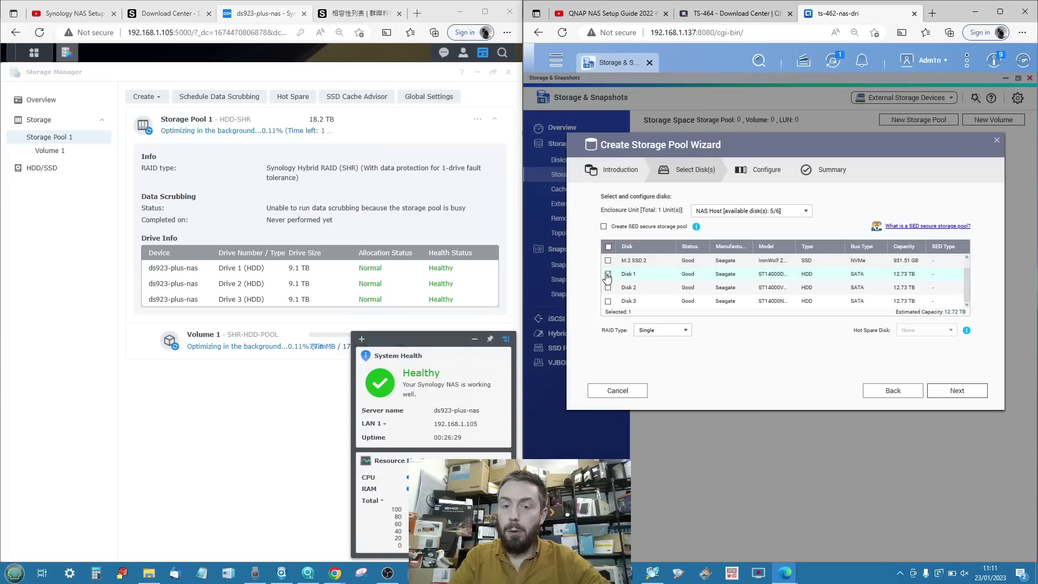
click(608, 288)
click(608, 301)
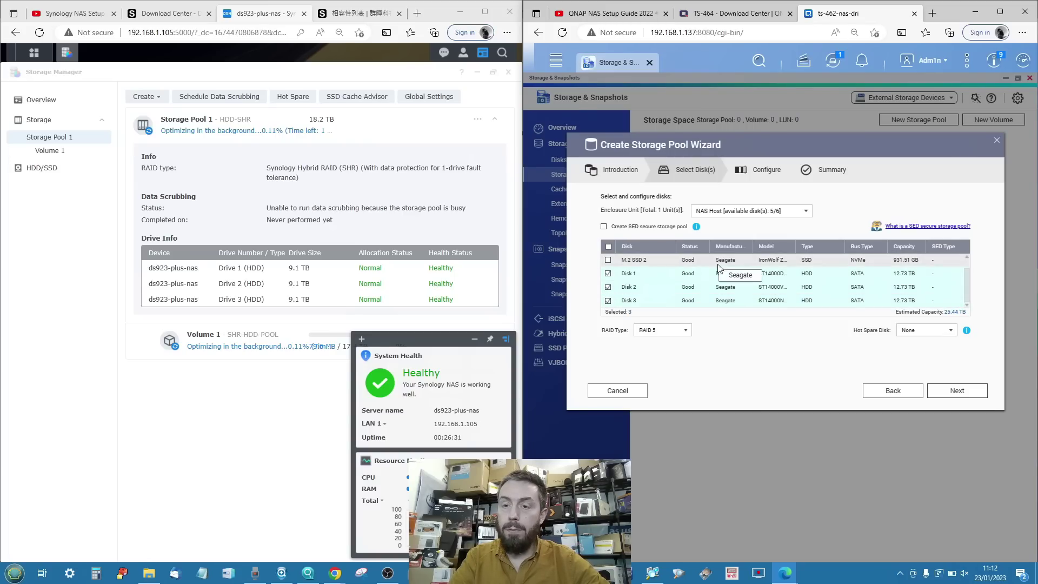
click(651, 331)
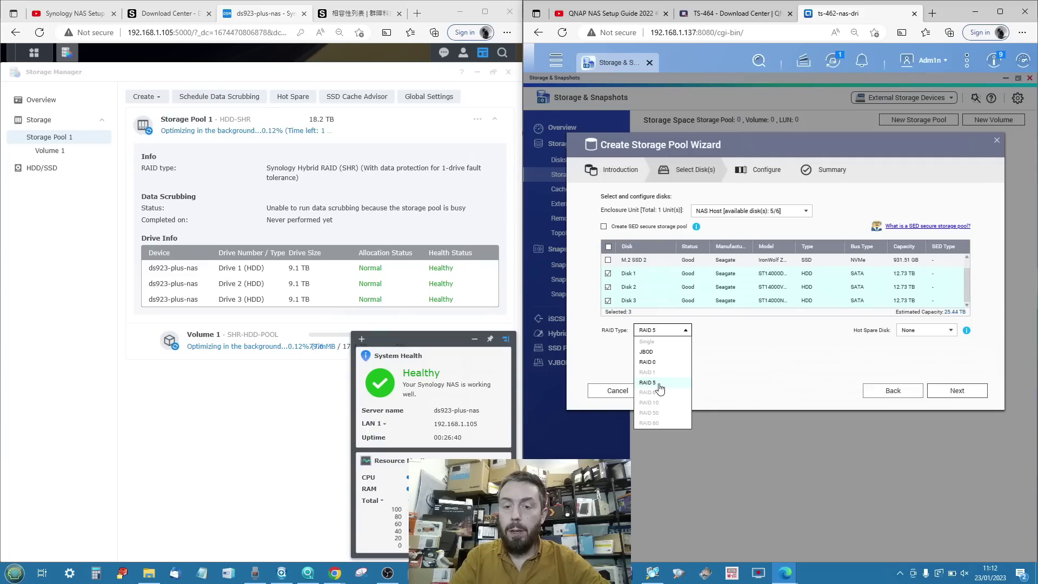
click(660, 383)
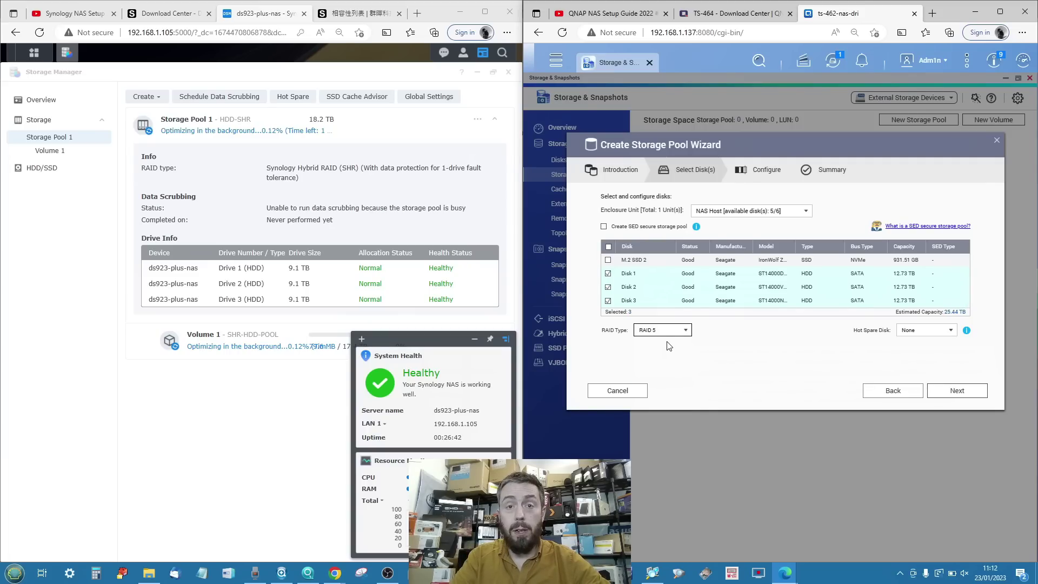
click(925, 330)
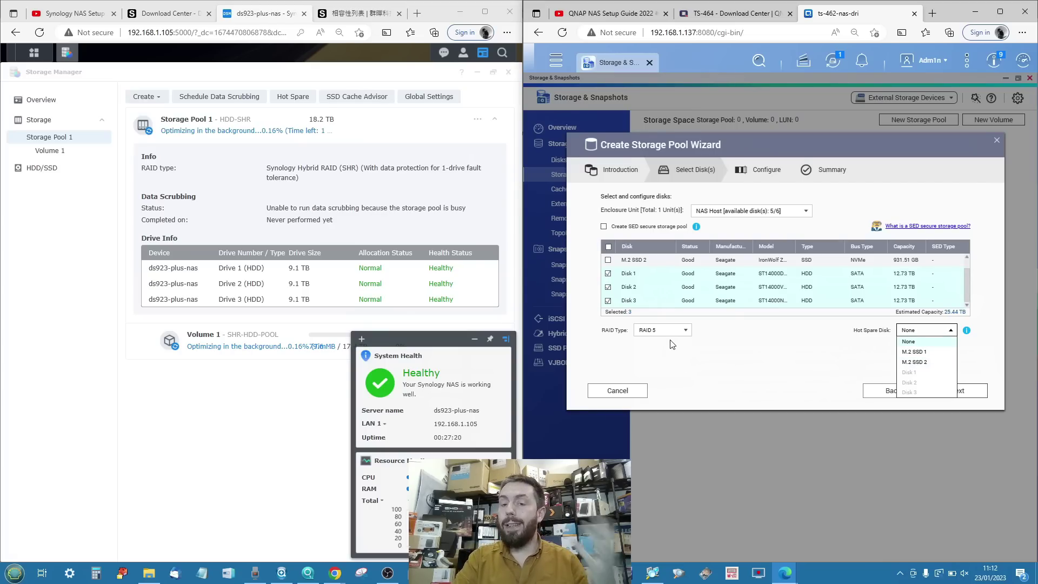
Leave the hot spare disk at None and continue to the Configure step.
click(804, 347)
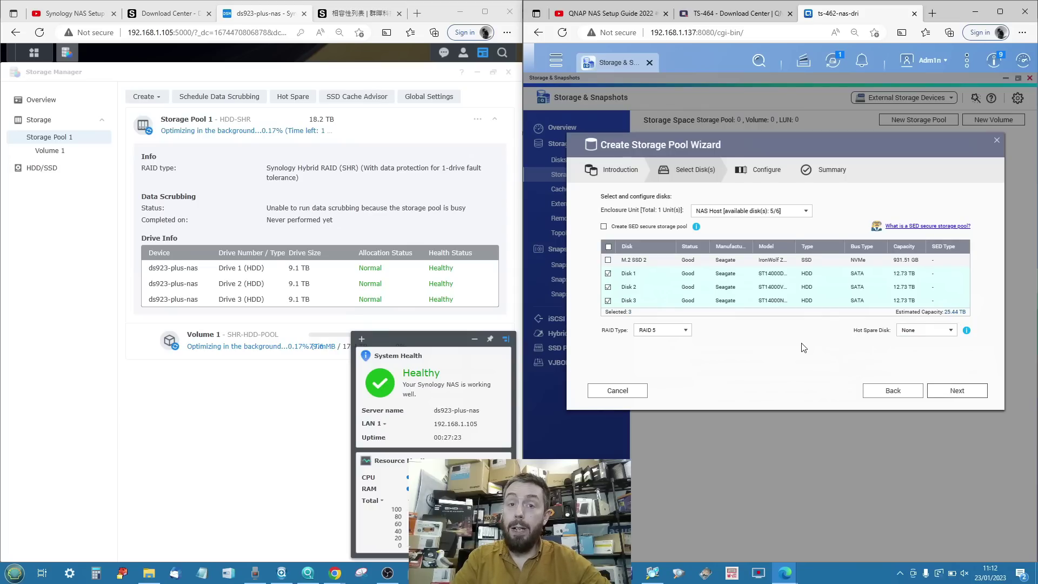
click(931, 390)
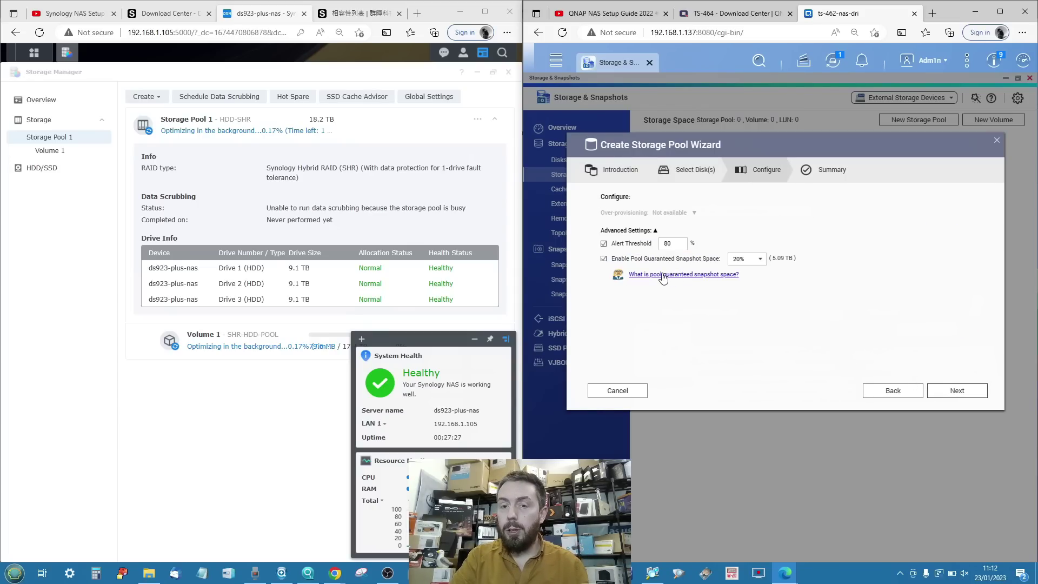
Untick the 80% Alert Threshold under Advanced Settings.
scroll(642, 256, up, 5)
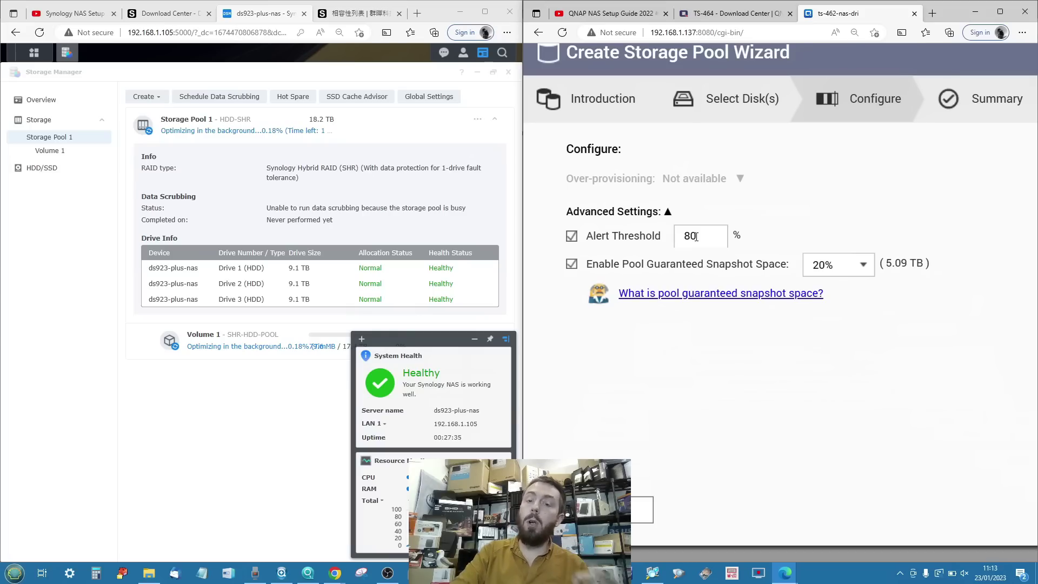
click(571, 238)
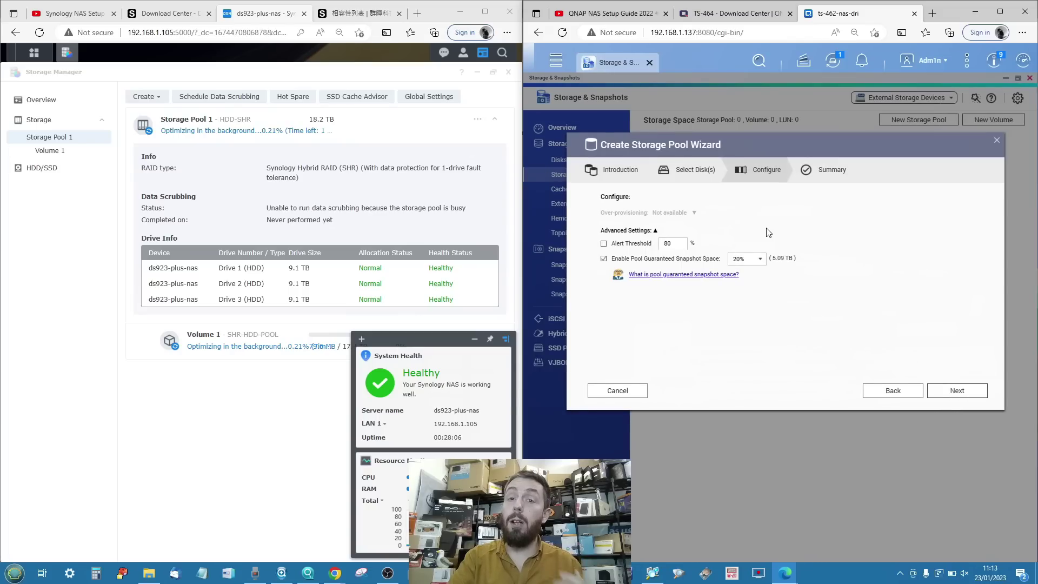
Open the DSM Control Panel from the app list and close it again.
click(34, 52)
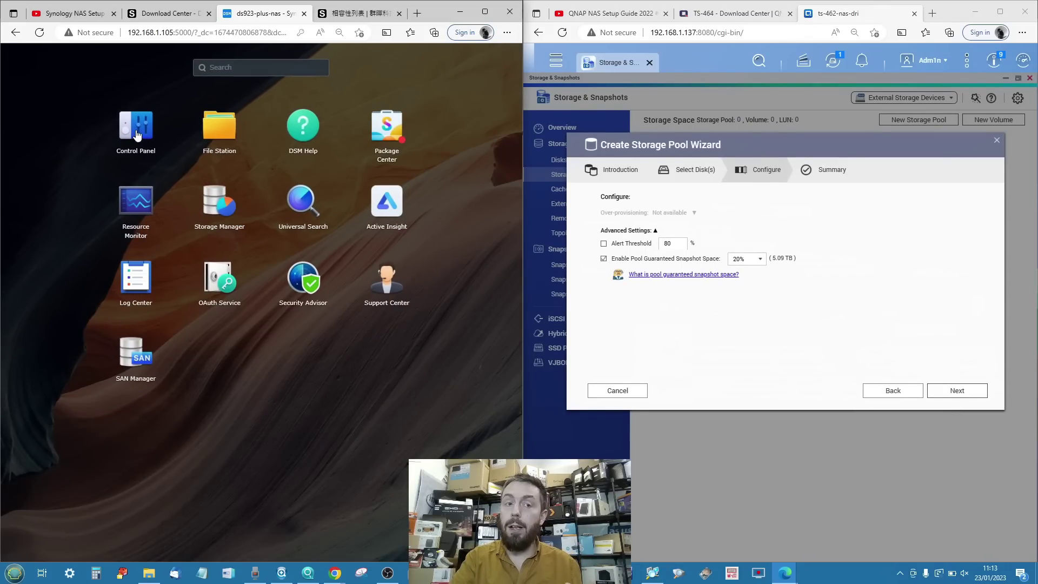
click(137, 133)
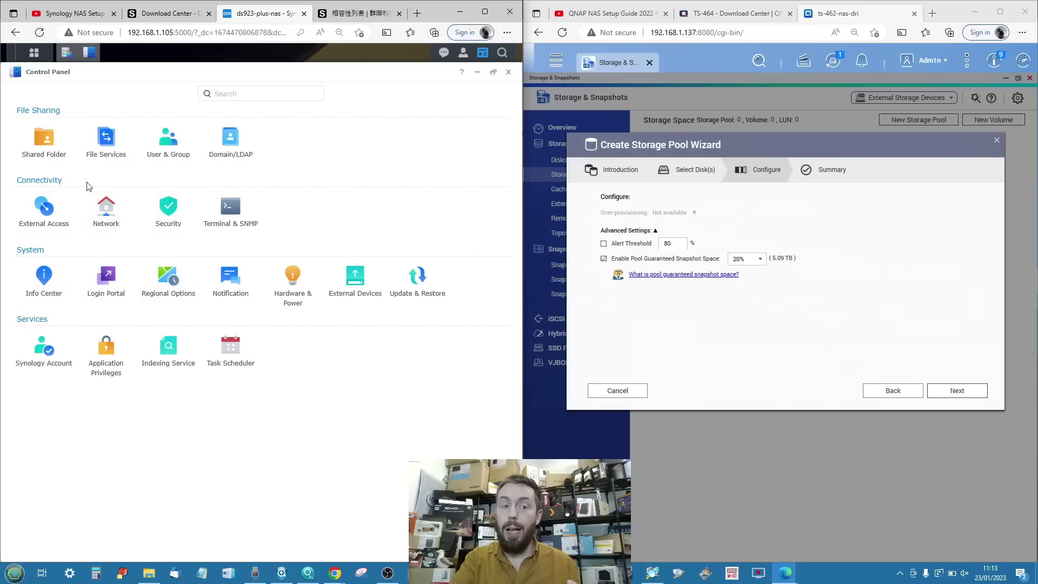
click(476, 72)
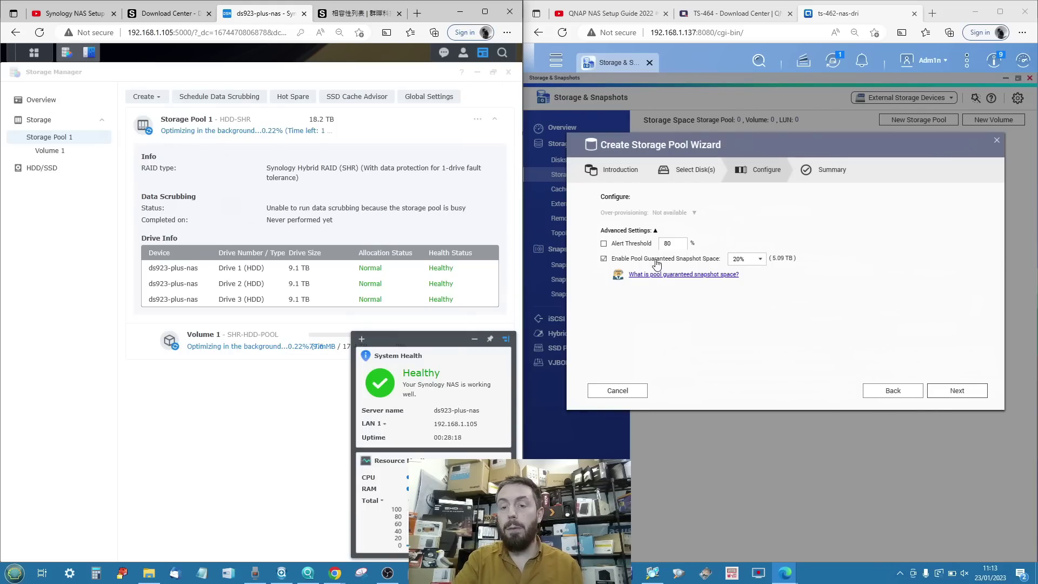
Reserve 10% (2.54 TB) guaranteed snapshot space and go to the pool Summary.
click(748, 259)
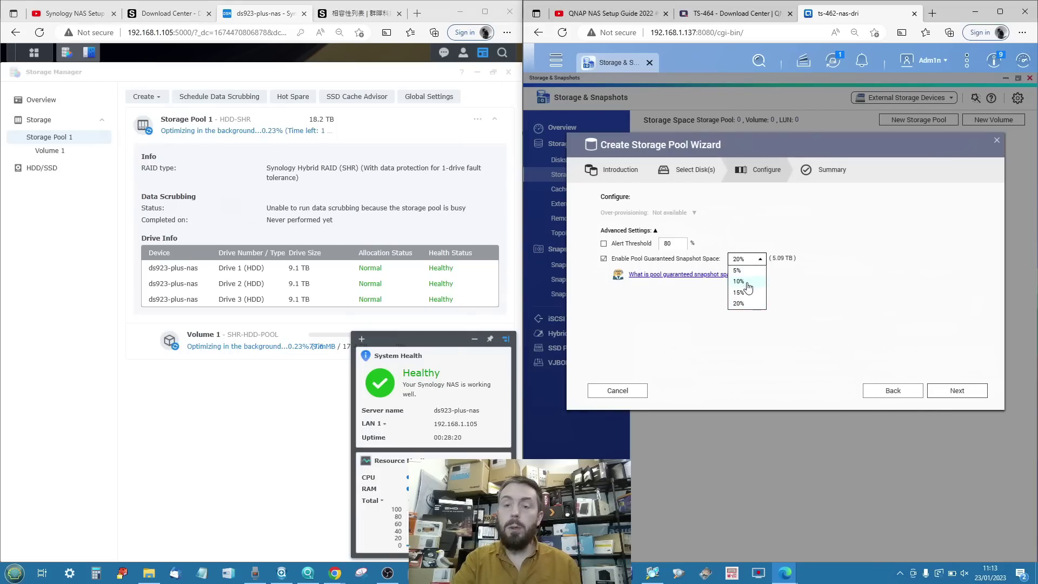
click(748, 285)
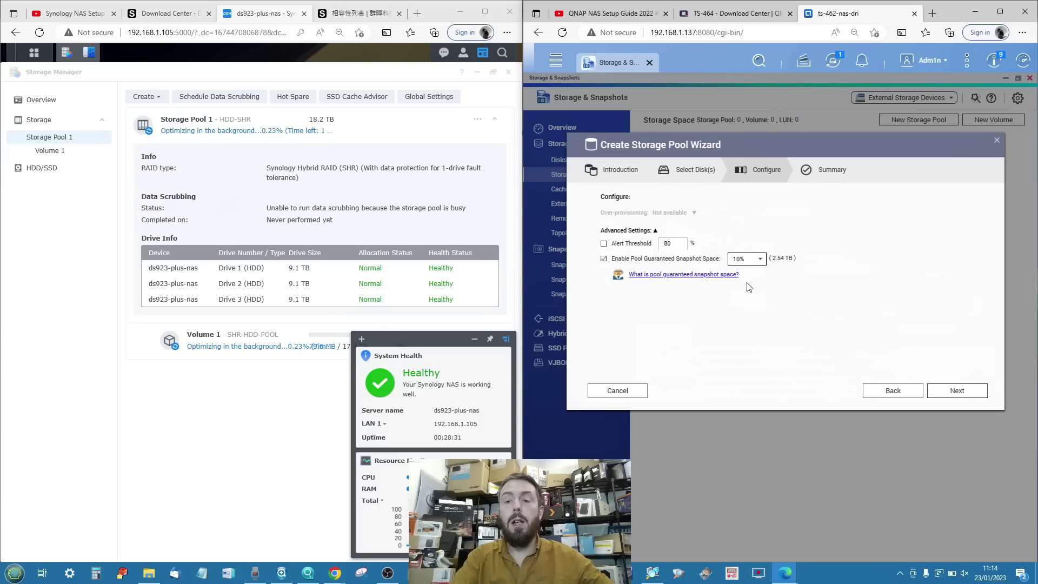
click(948, 398)
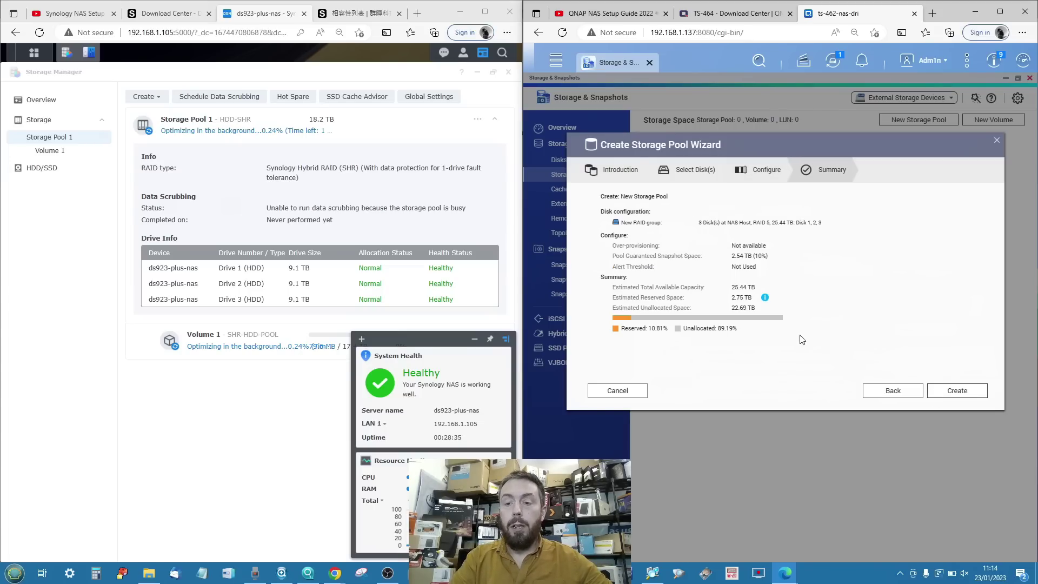
Recheck the earlier wizard steps, then create the 3-disk RAID 5 pool and confirm erasing the disks.
click(916, 396)
click(953, 392)
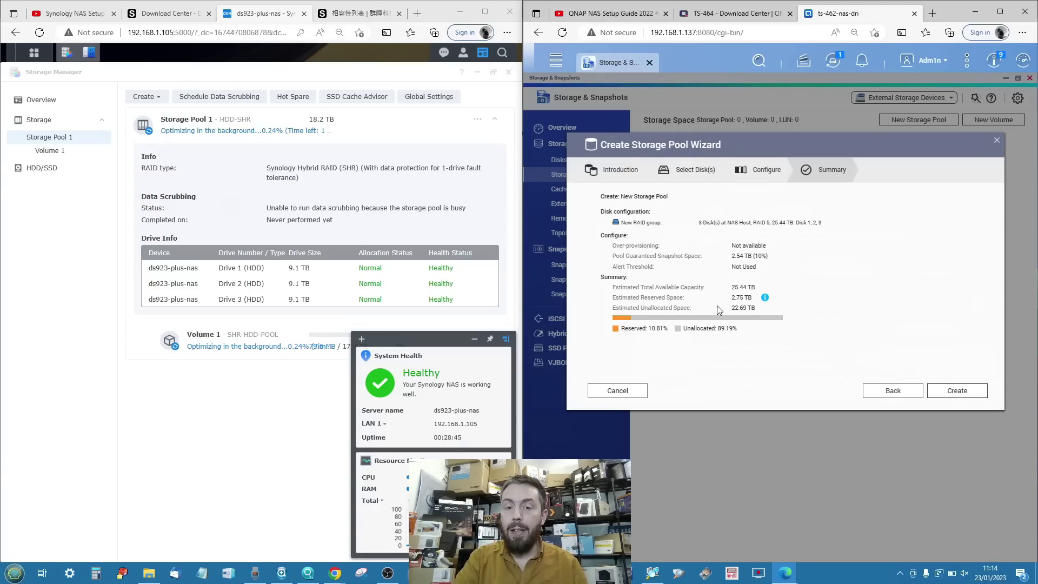
click(881, 394)
click(881, 394)
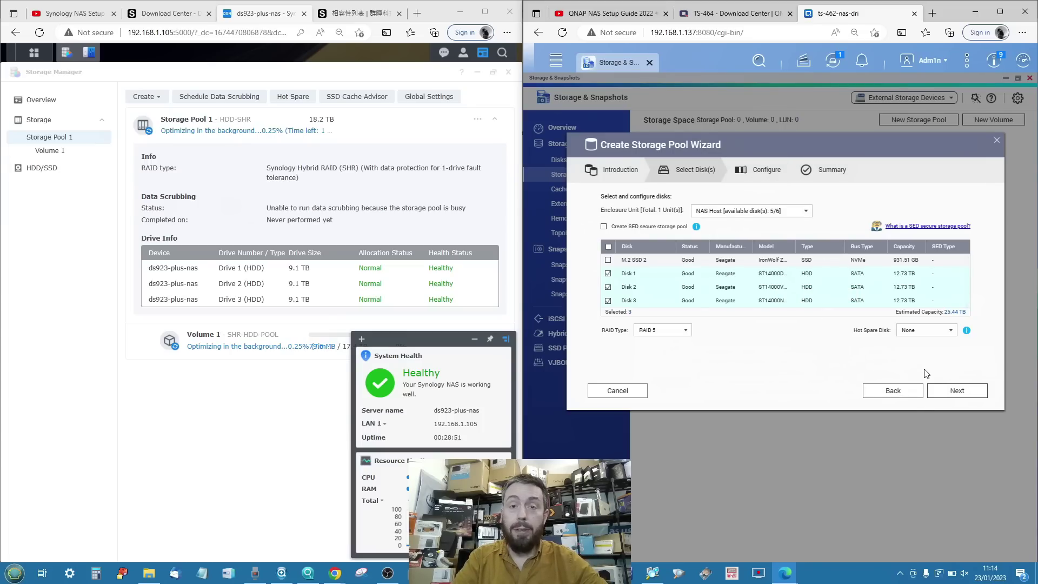
click(955, 394)
click(954, 395)
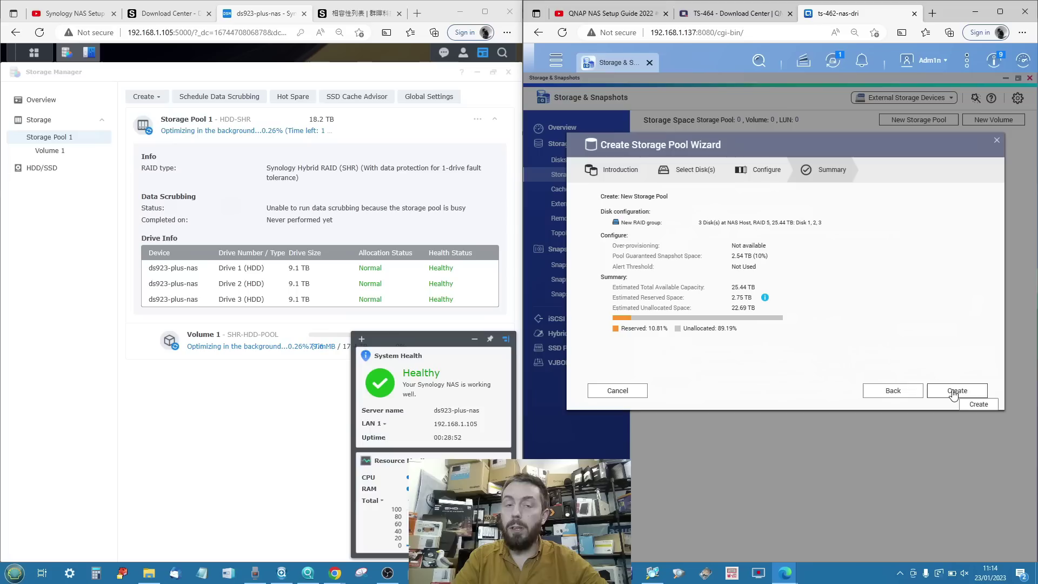
click(955, 392)
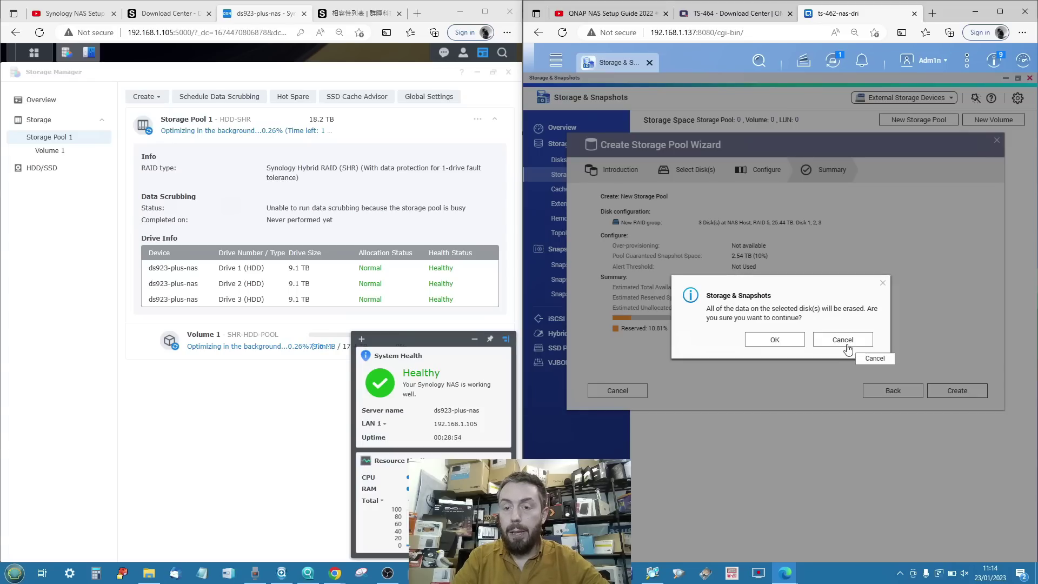
click(784, 338)
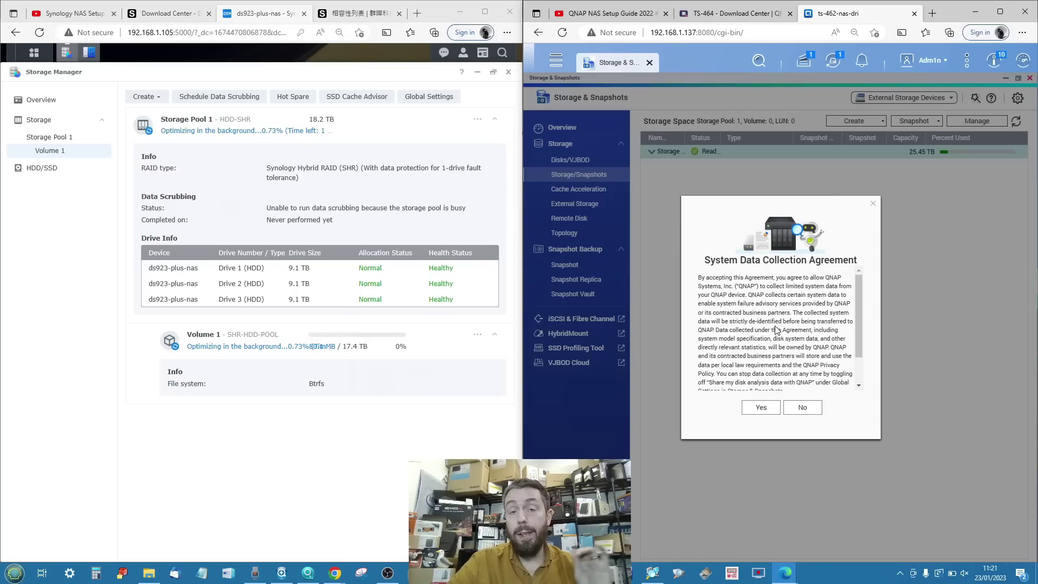
Scroll through the System Data Collection Agreement and decline sharing system data.
scroll(776, 329, down, 2)
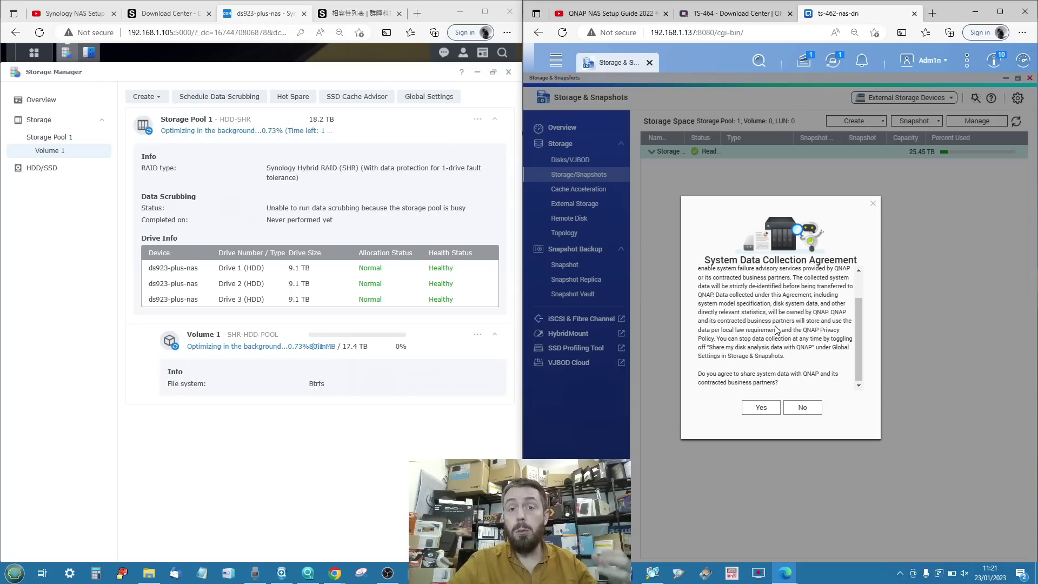
click(803, 409)
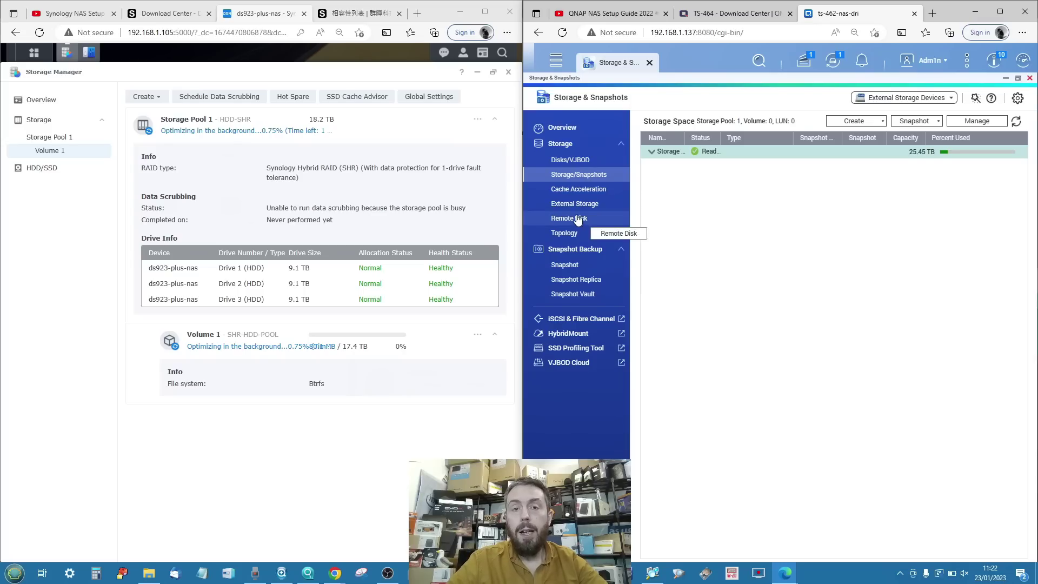
Open the Create menu on the Storage/Snapshots page listing the 25.45 TB pool.
click(864, 121)
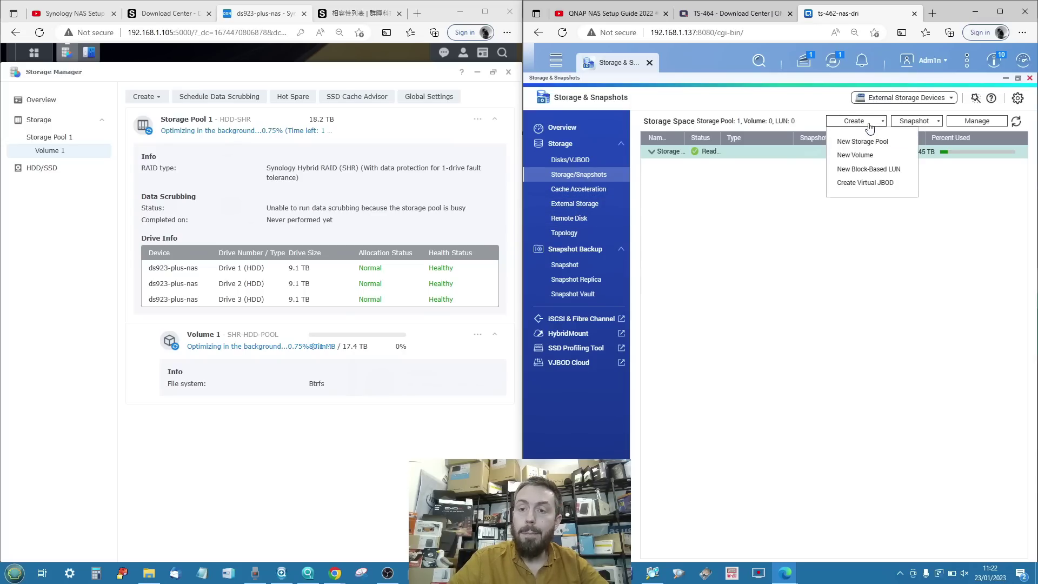
Start a New Volume and show the detailed comparison of thin, thick and static volumes.
click(857, 156)
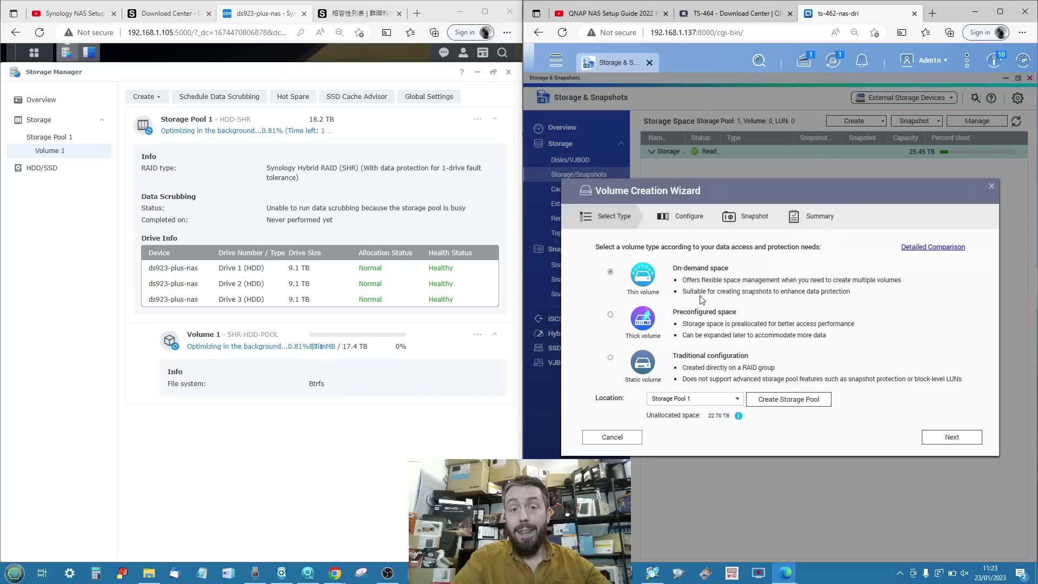
click(920, 250)
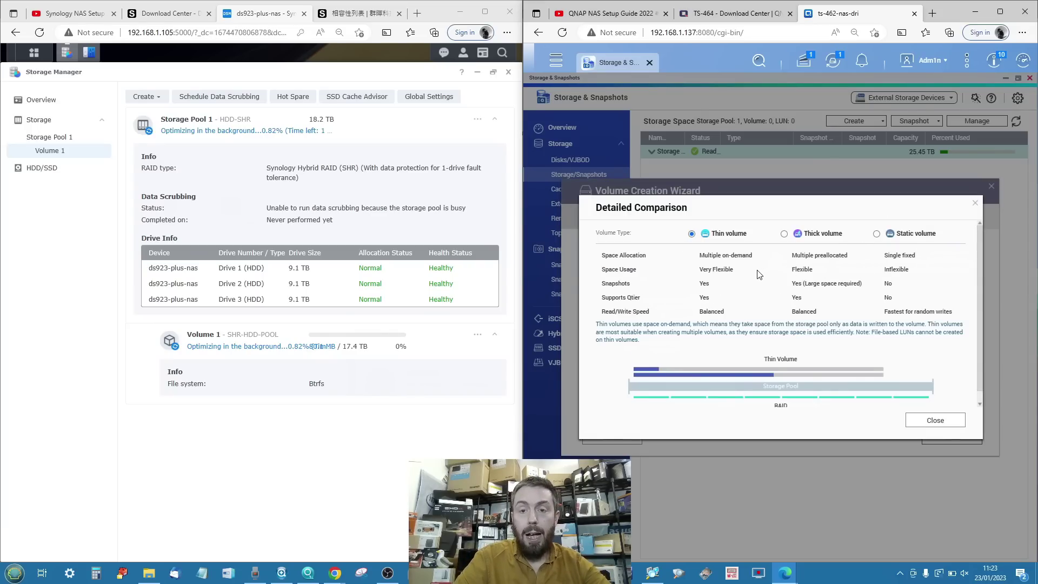
Read through the thick/thin volume Detailed Comparison and close it.
scroll(759, 274, down, 1)
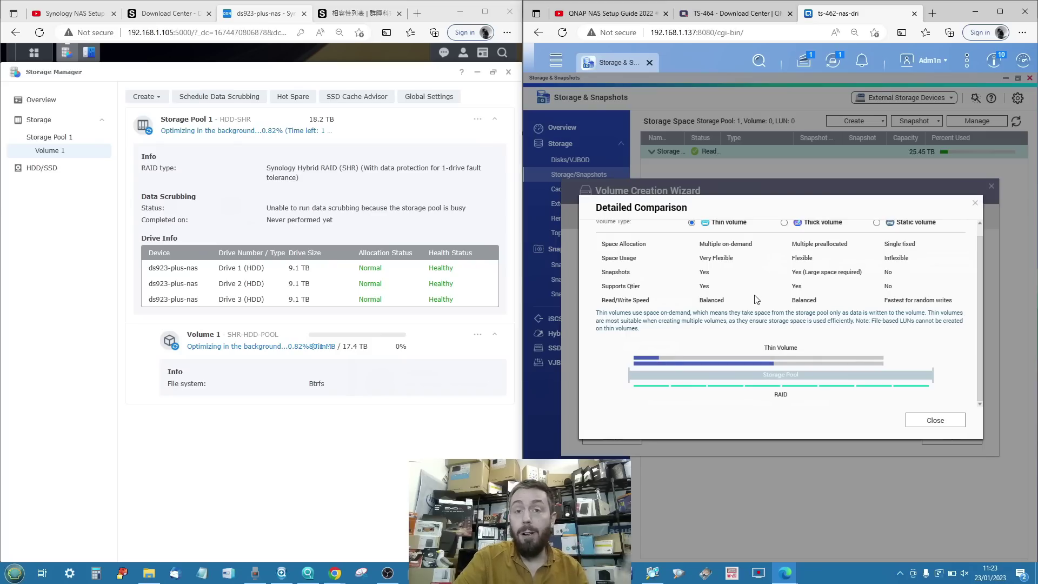
scroll(756, 299, up, 1)
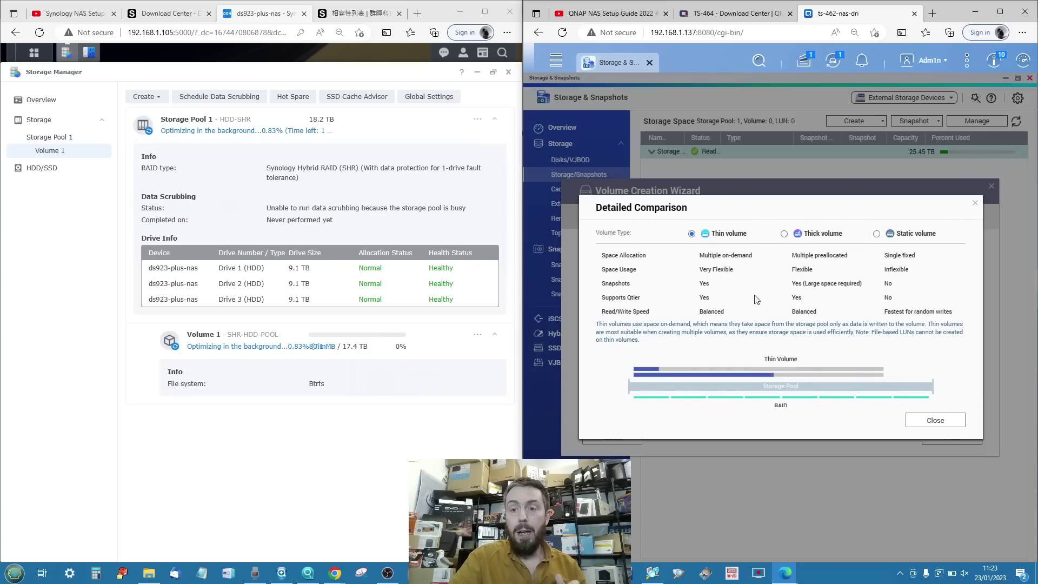
ctrl+scroll(757, 300, up, 2)
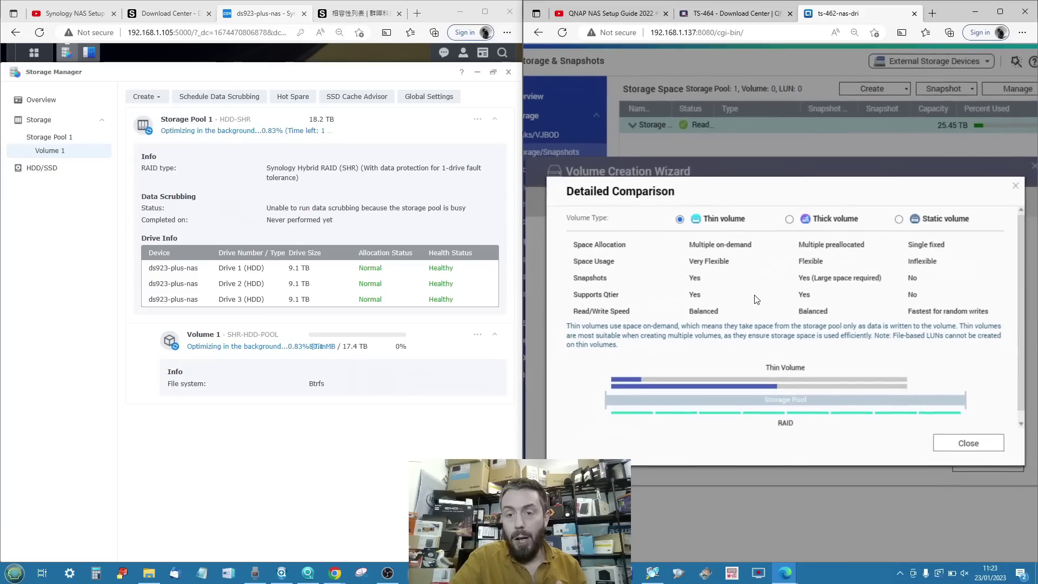
ctrl+scroll(757, 299, down, 2)
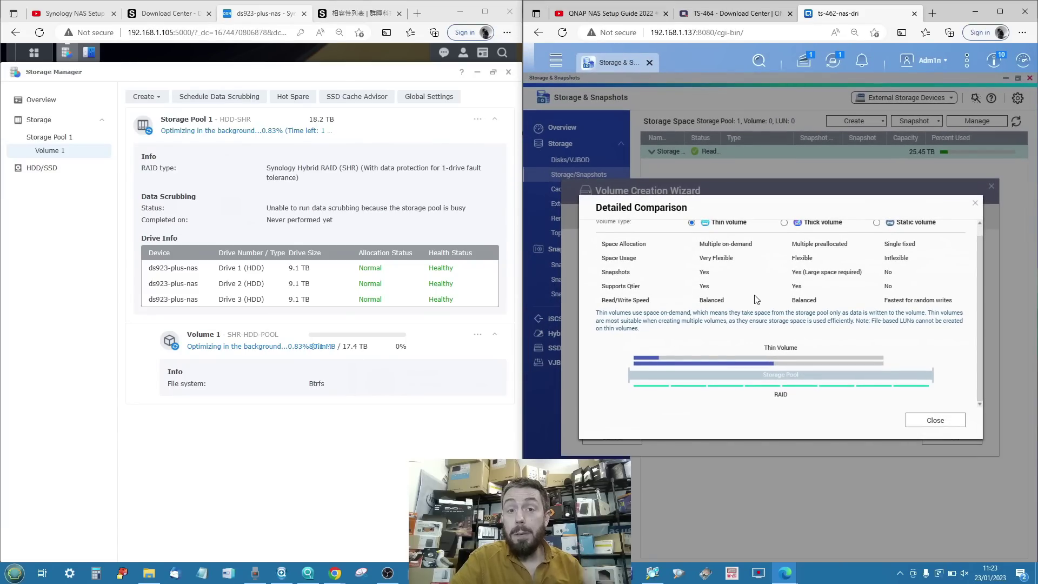
click(929, 424)
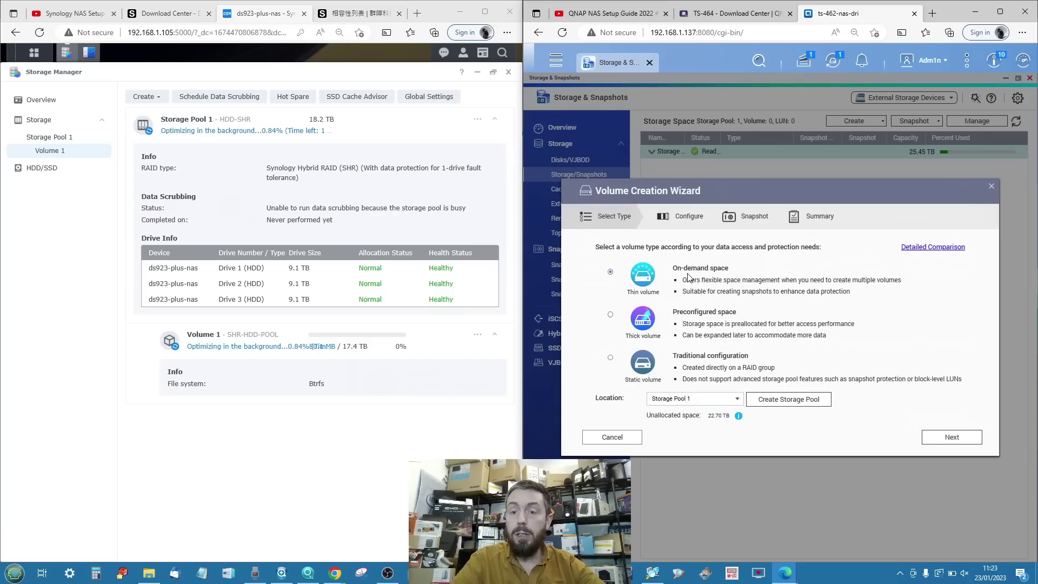
Keep a Thin volume on Storage Pool 1, continue, and accept the thin-provisioning warning.
click(708, 401)
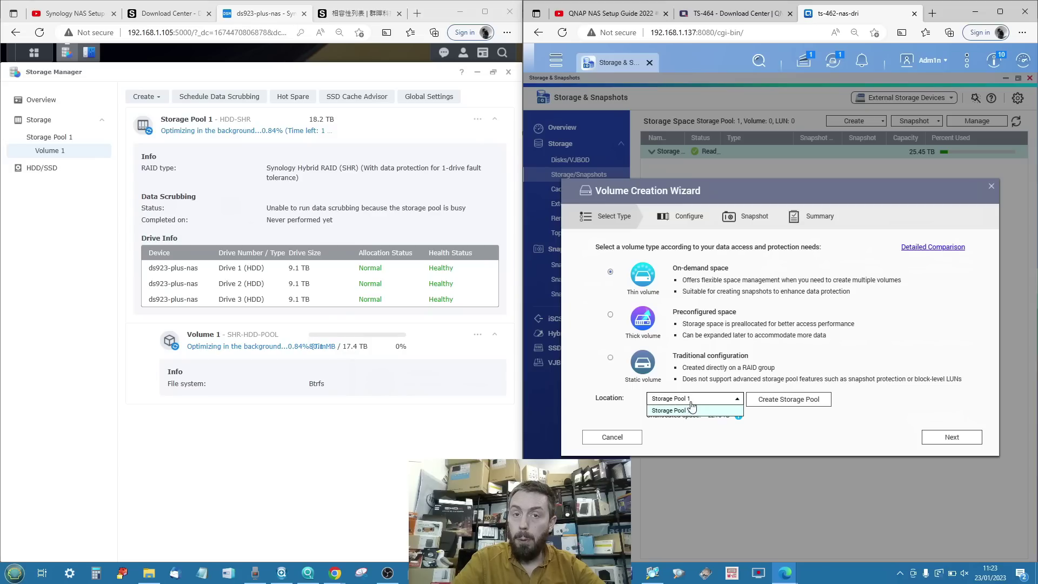
click(822, 433)
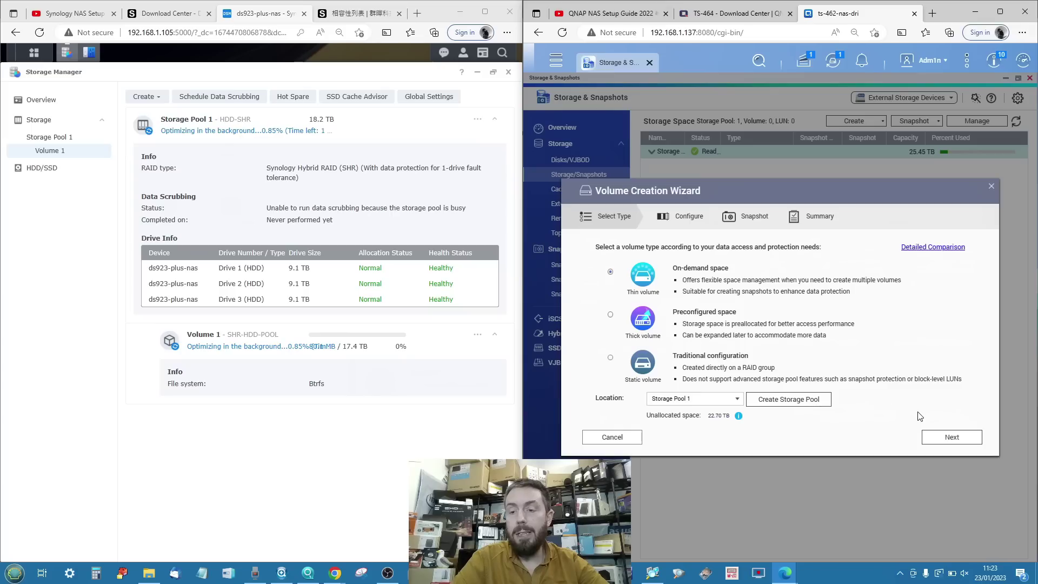
click(937, 435)
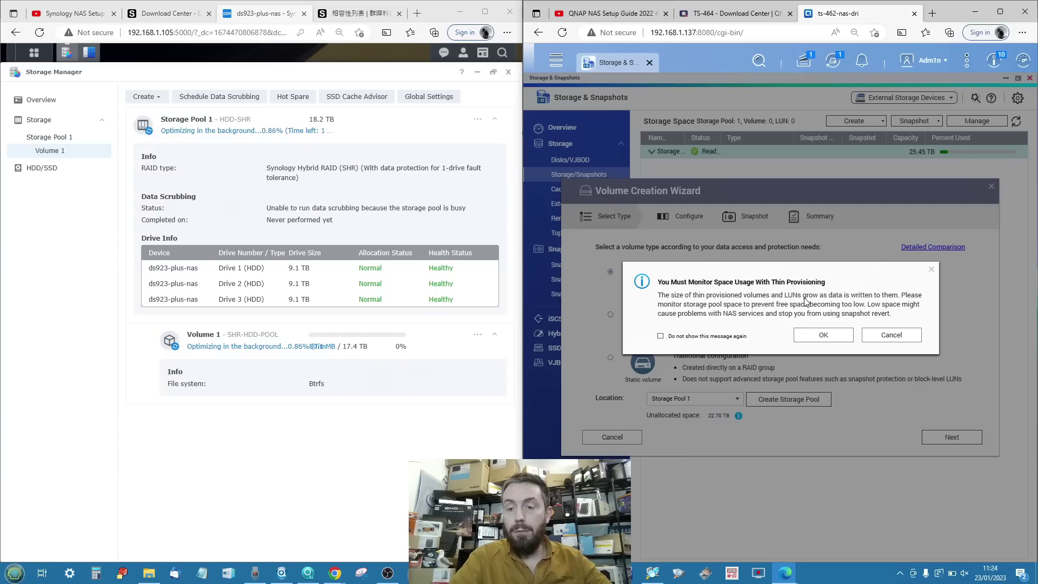
click(817, 335)
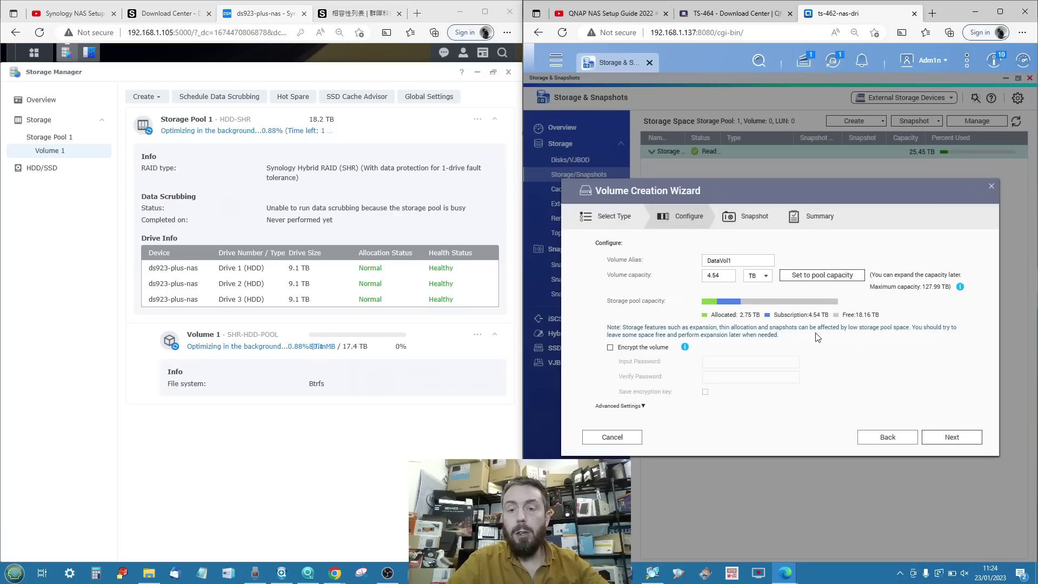
Name the volume RAID5-HDD-VOL, set its capacity to 20 TB, and leave encryption off.
double_click(742, 260)
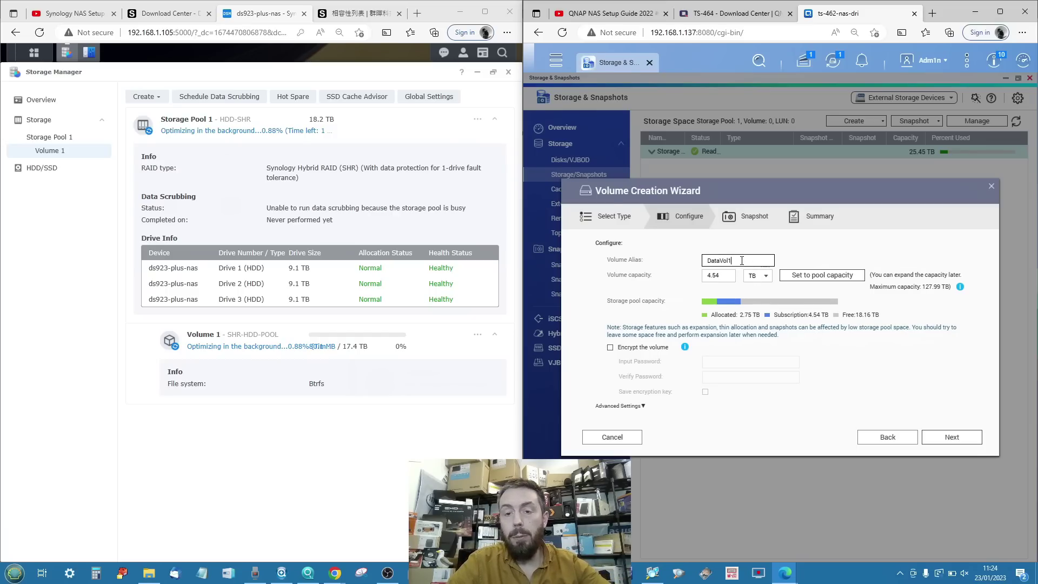
text(RA)
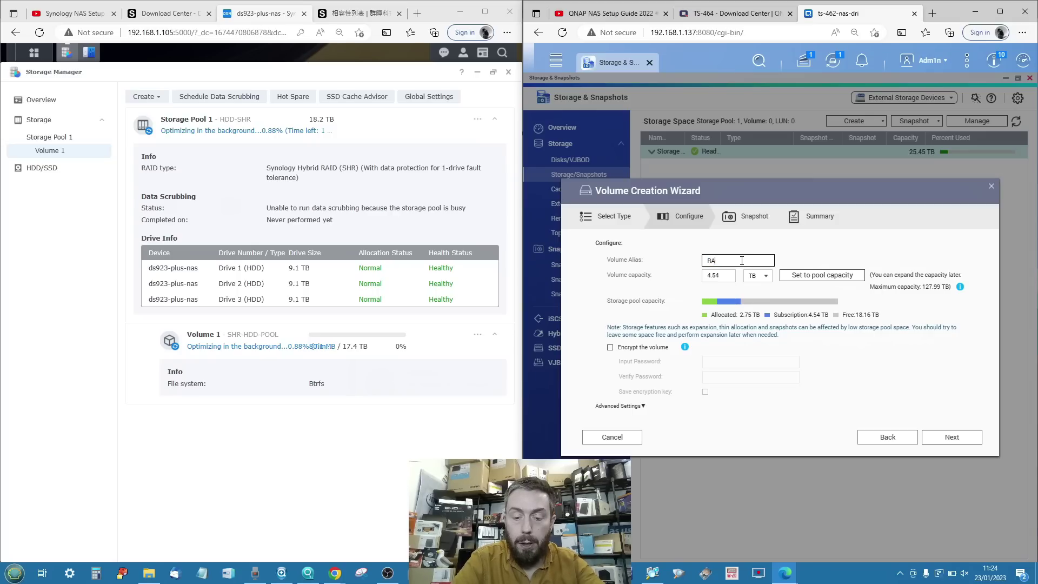
text(ID5)
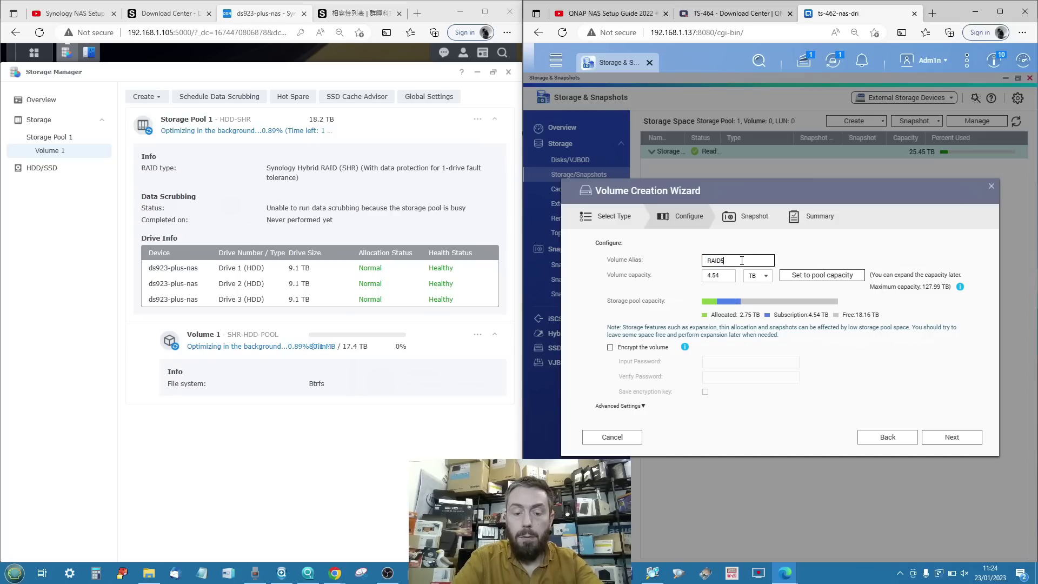
text(-HDD)
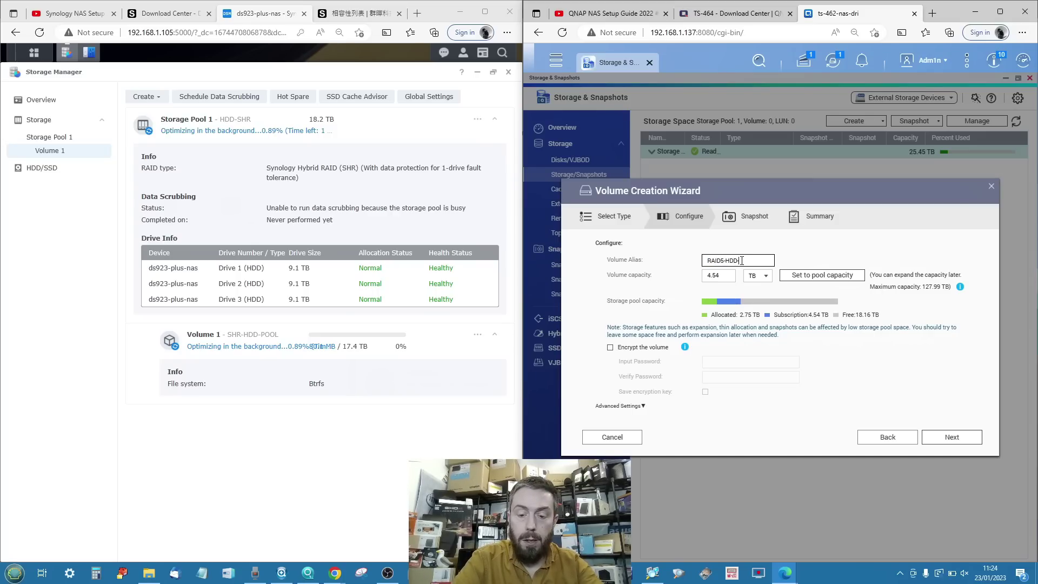
text(-VOL)
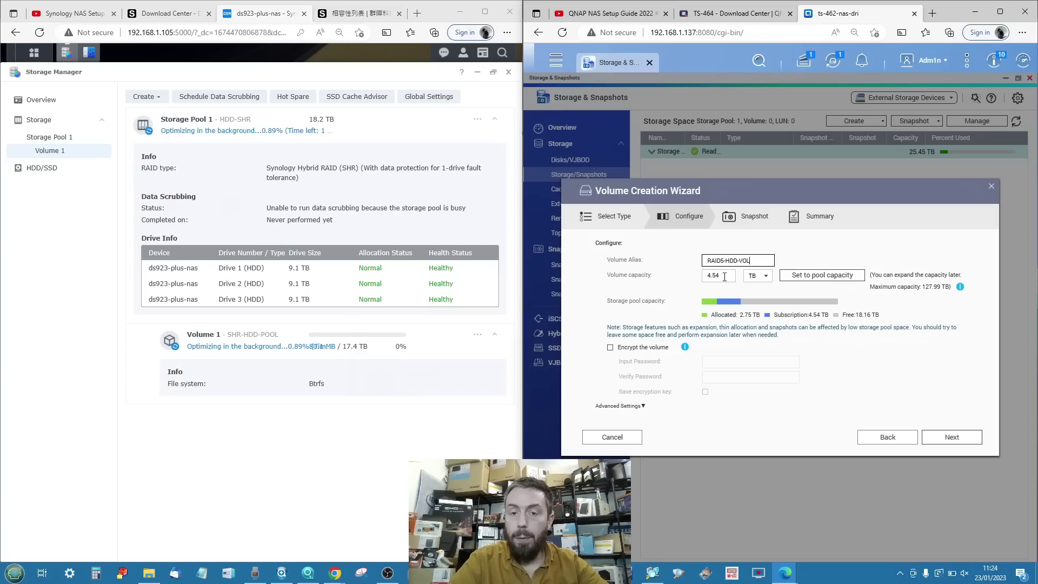
click(796, 278)
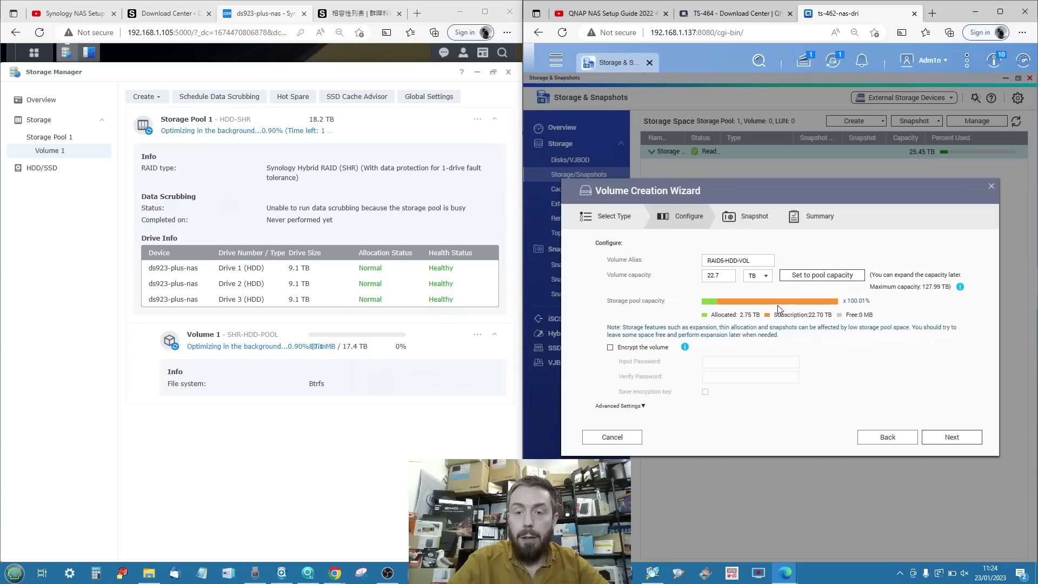
drag(726, 276, 665, 275)
text(20)
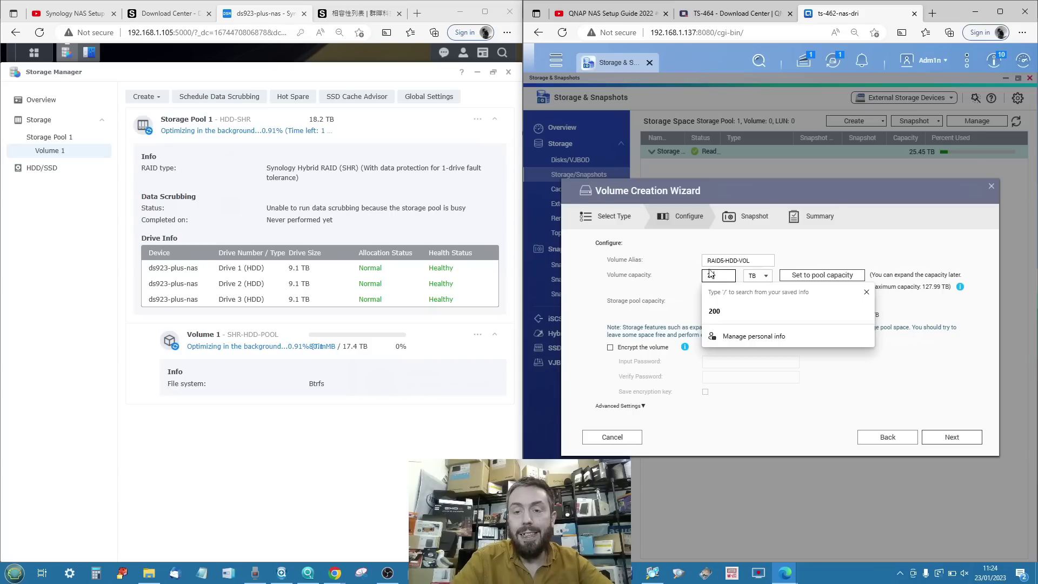
click(667, 295)
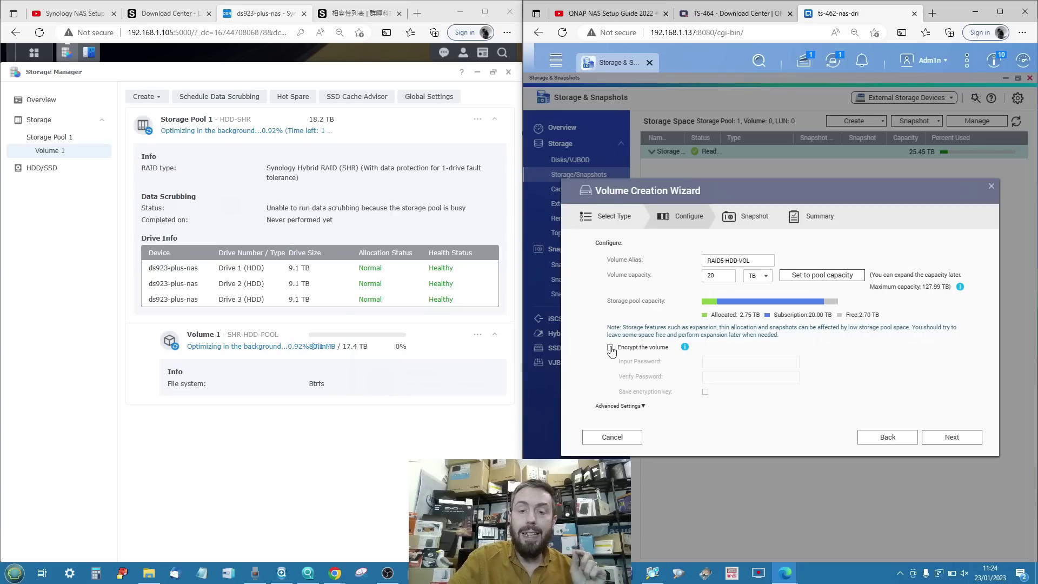
click(611, 348)
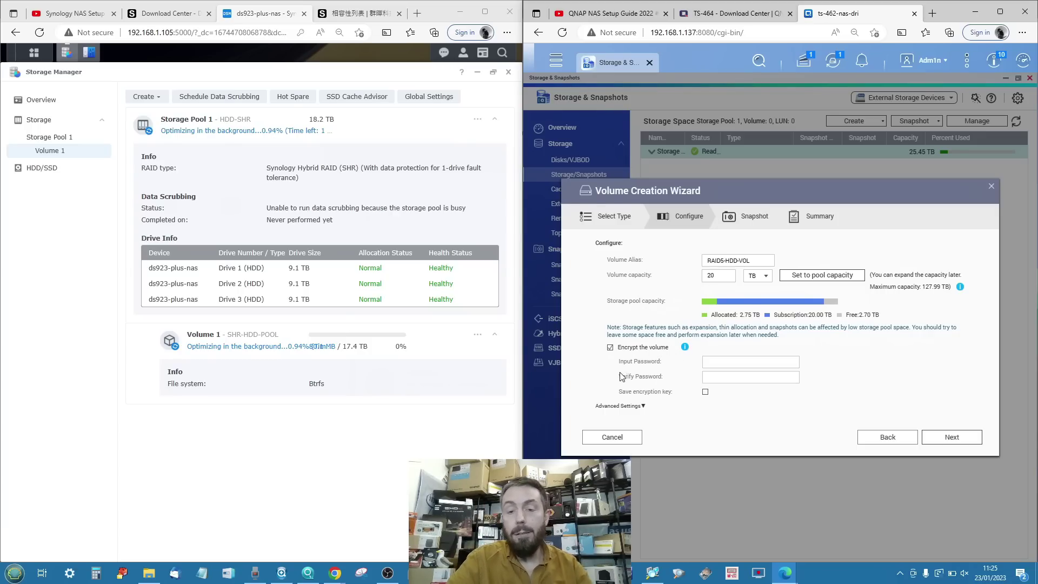
click(610, 347)
Expand Advanced Settings and untick the alert threshold, keeping 32K bytes per inode.
click(642, 406)
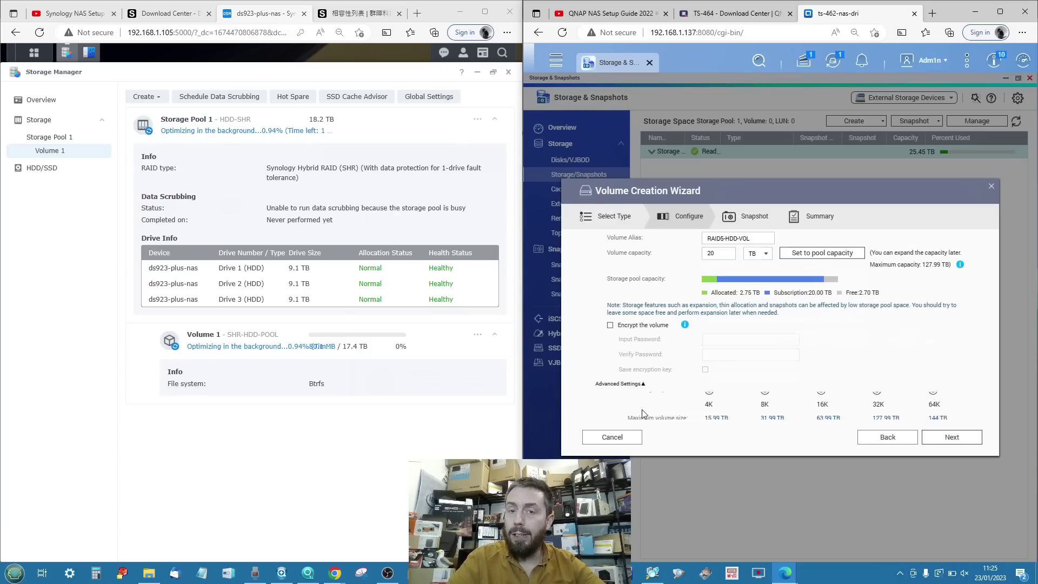
scroll(720, 361, down, 3)
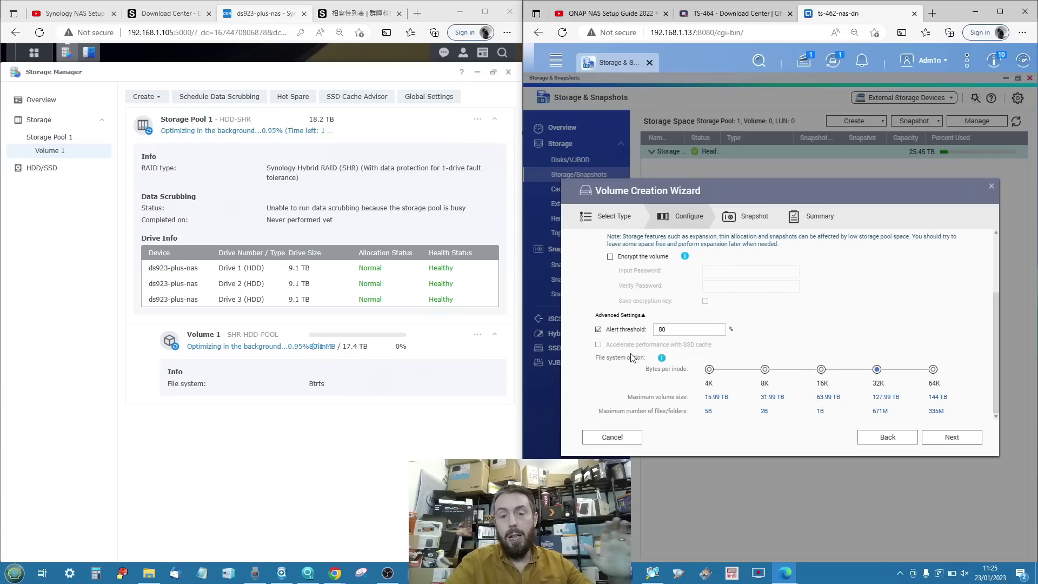
click(677, 328)
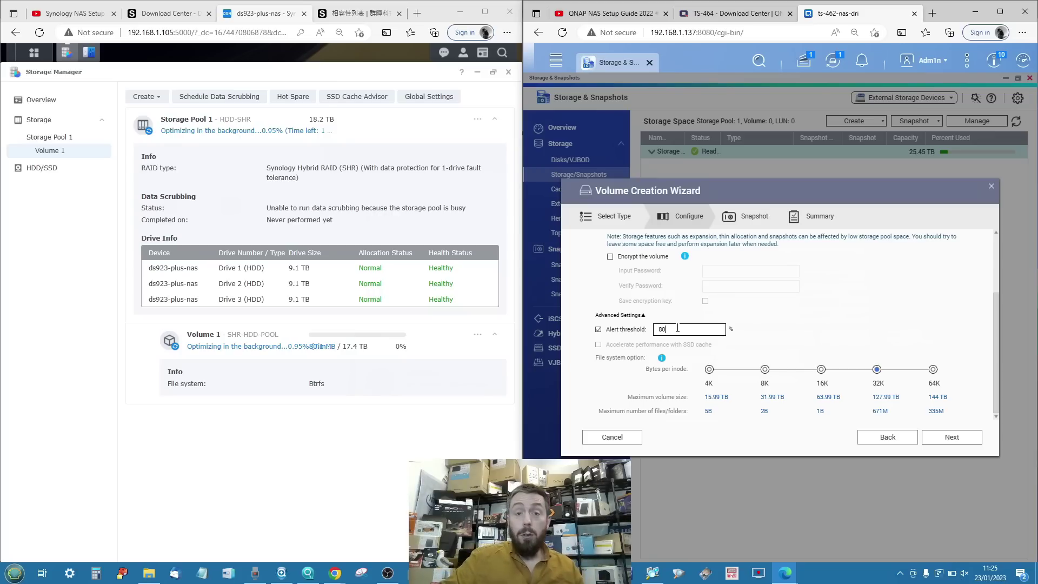
click(598, 329)
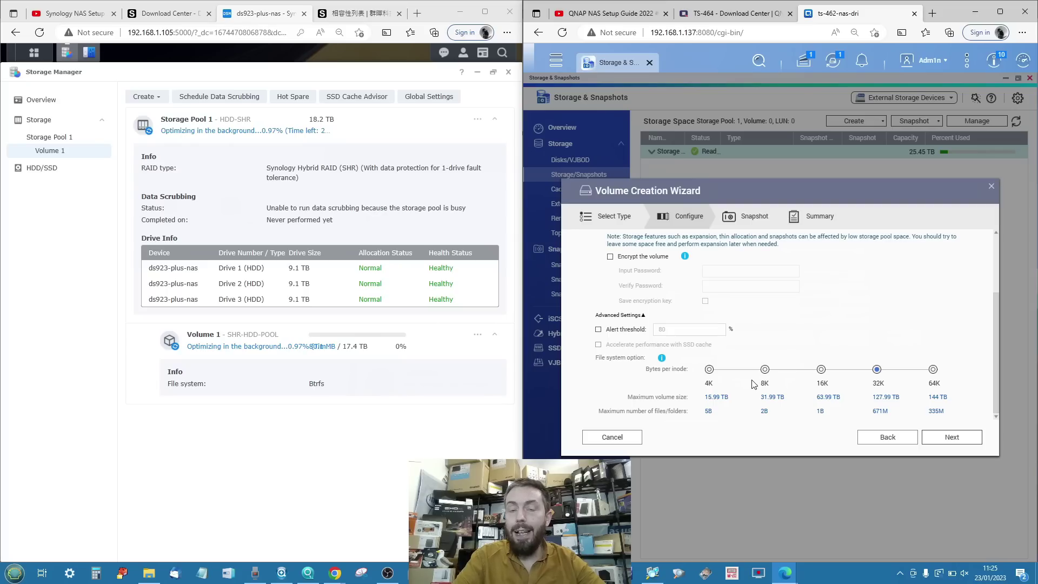
Keep the daily snapshot schedule, create the RAID5-HDD-VOL volume, and dismiss the notice.
click(941, 431)
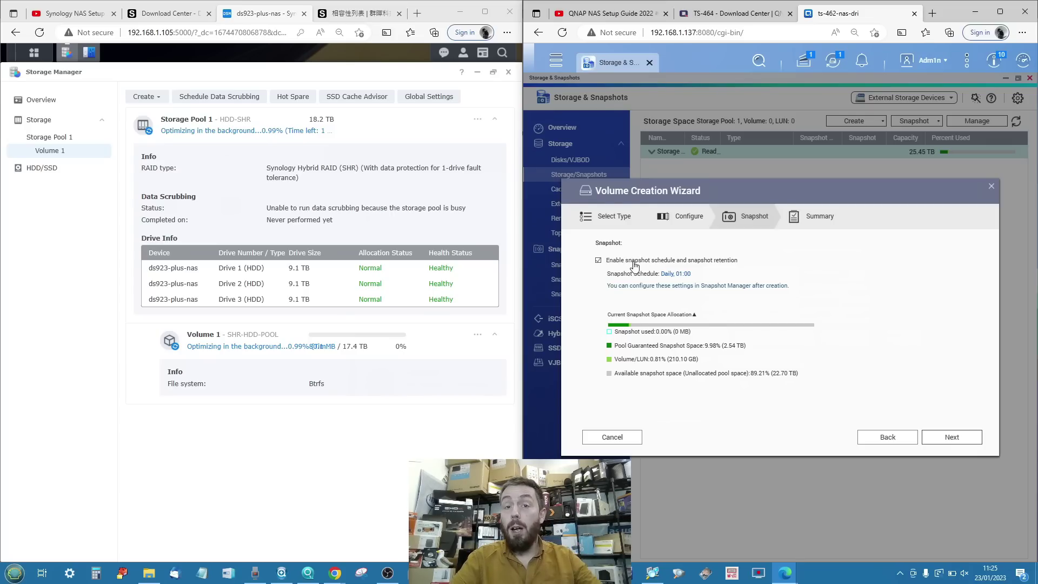
click(947, 437)
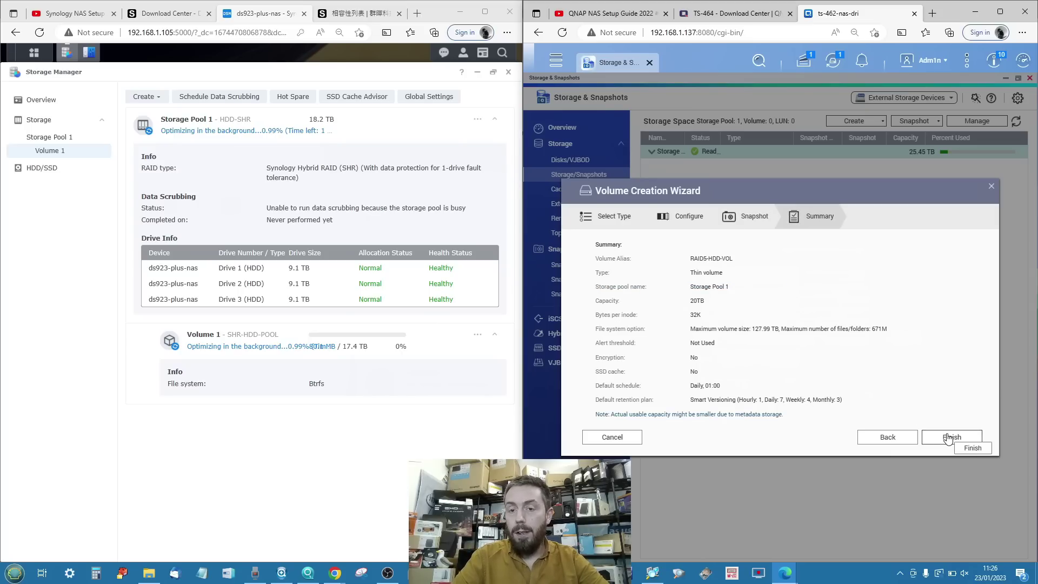
click(947, 437)
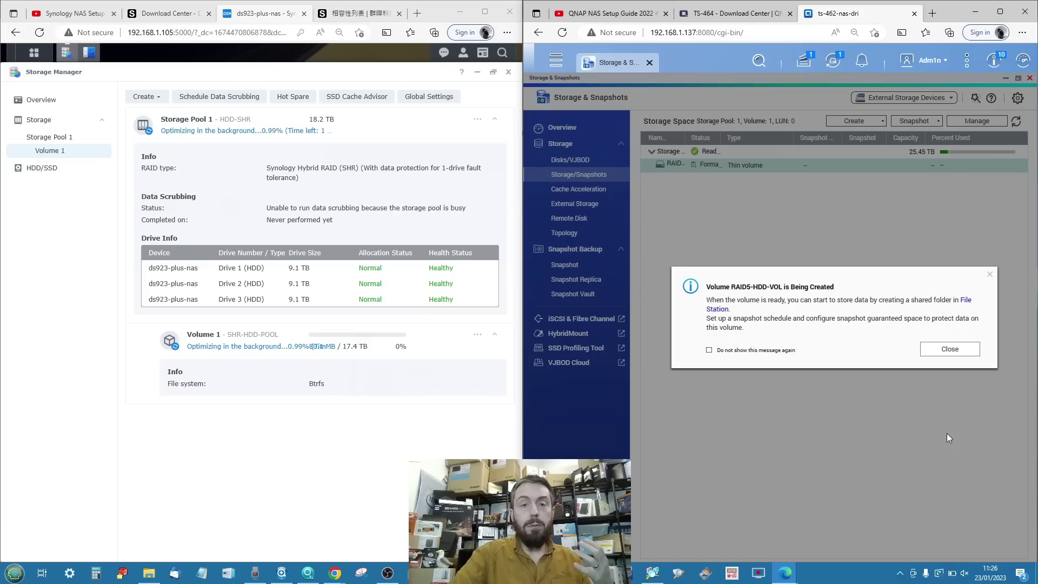
click(944, 350)
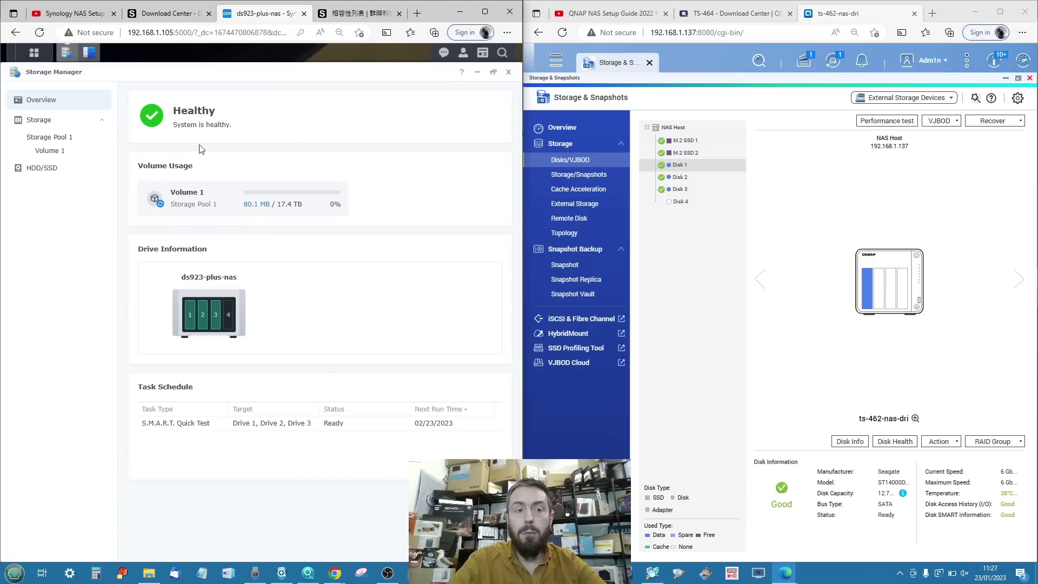
Look over Storage Pool 1 and Volume 1, then list the HDD/SSD drives.
click(48, 137)
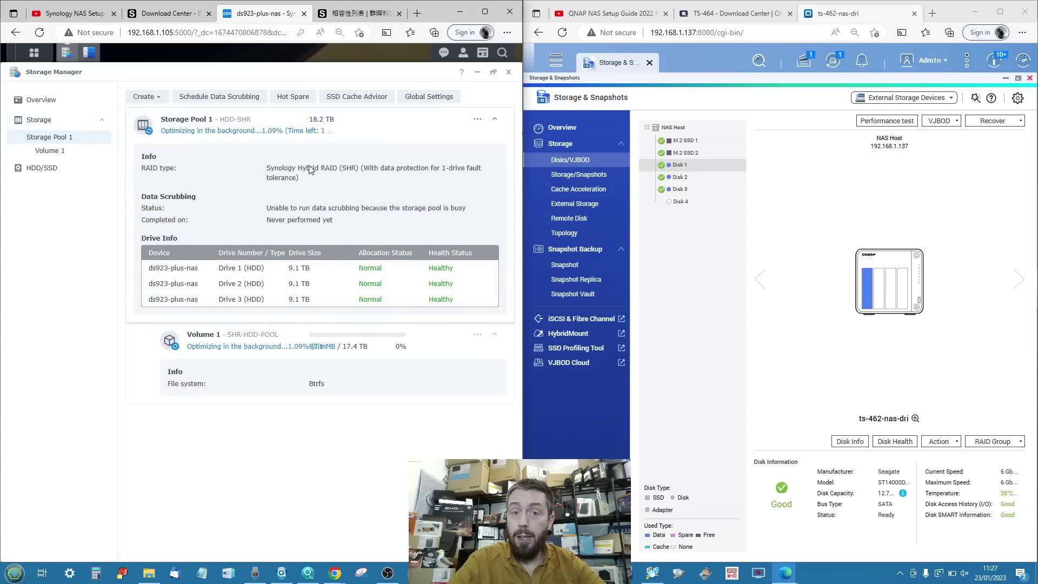
click(71, 151)
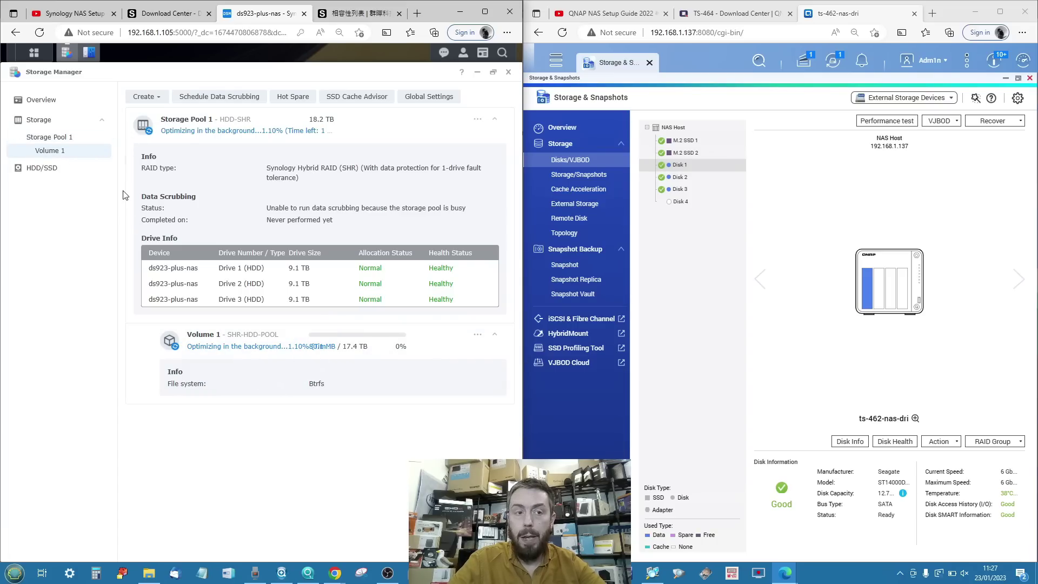
click(60, 168)
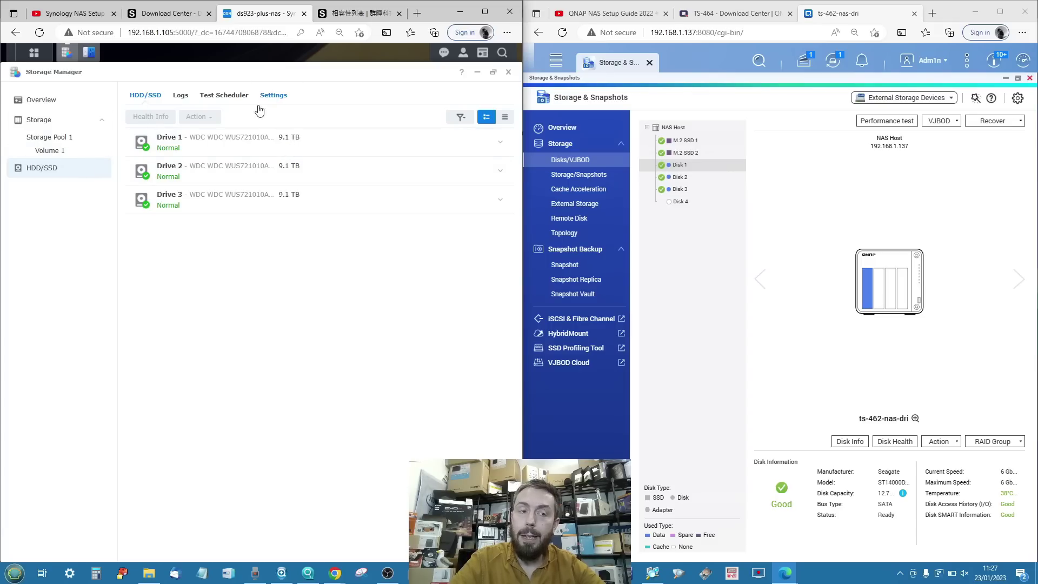
Review Drive 1's Health Info and S.M.A.R.T. tab, then close it.
click(210, 147)
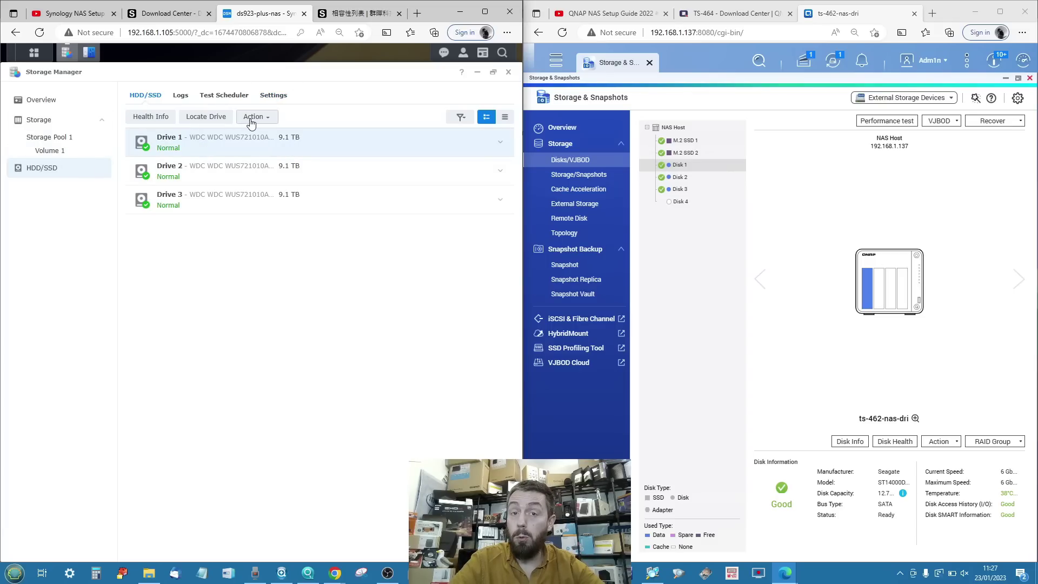
click(149, 116)
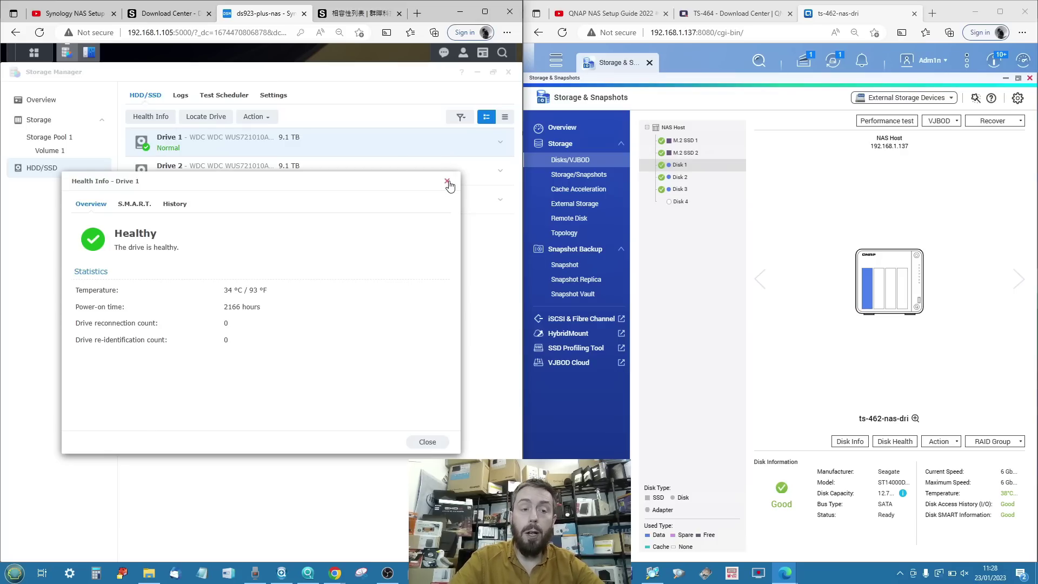
click(135, 203)
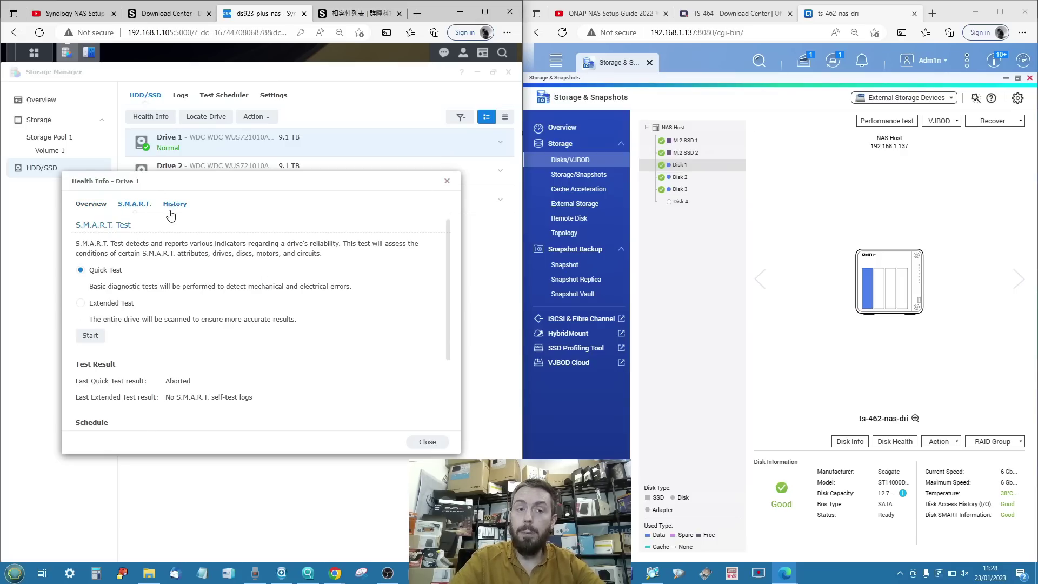
scroll(198, 252, down, 3)
scroll(197, 252, up, 4)
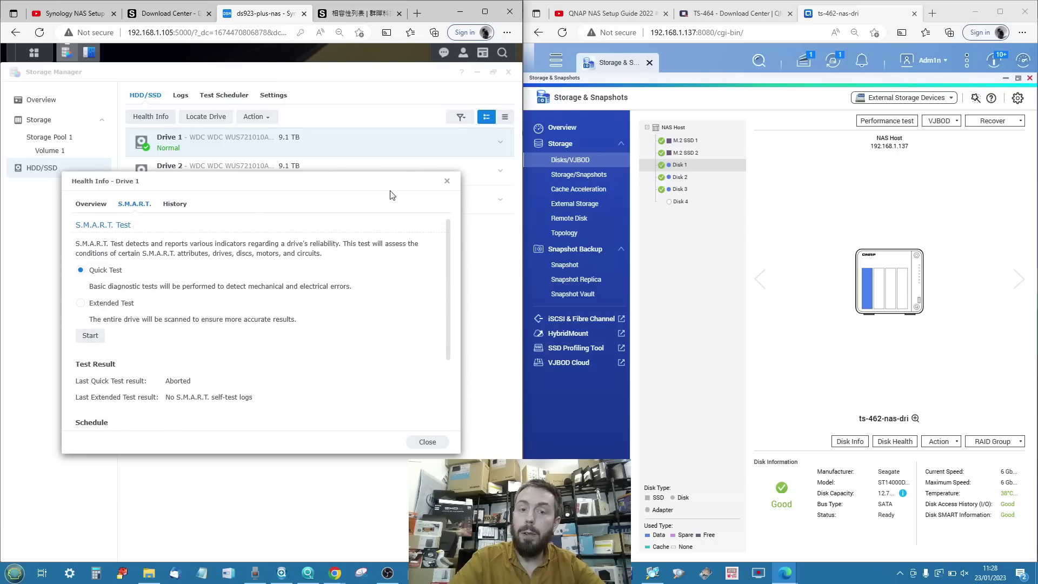
click(447, 182)
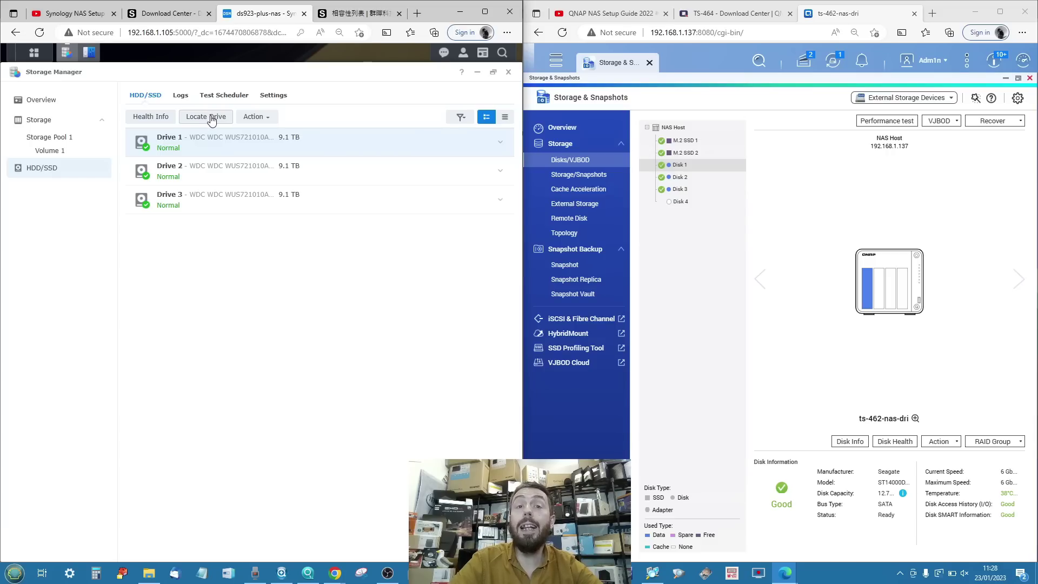
click(260, 117)
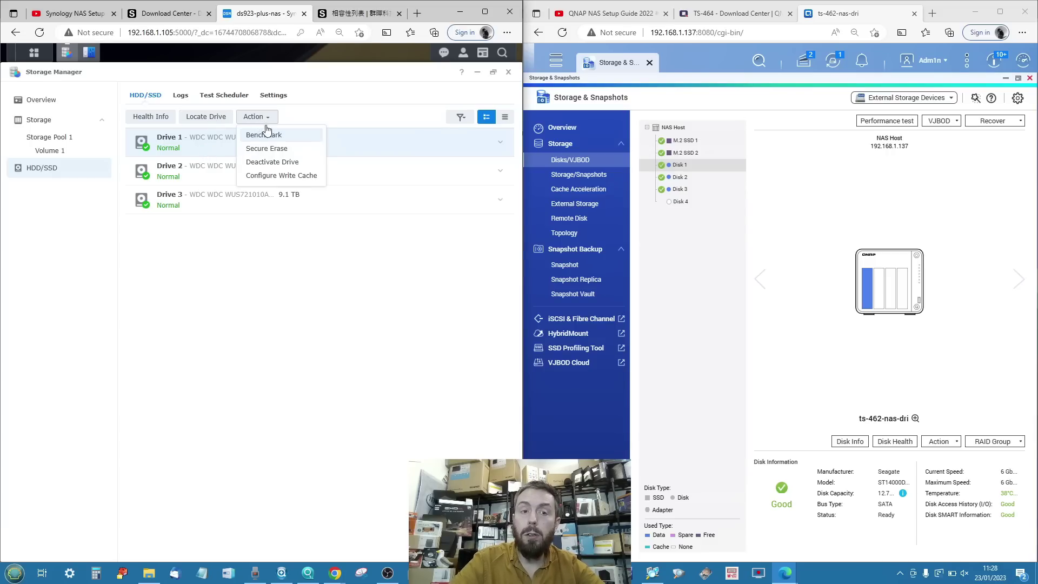
click(273, 136)
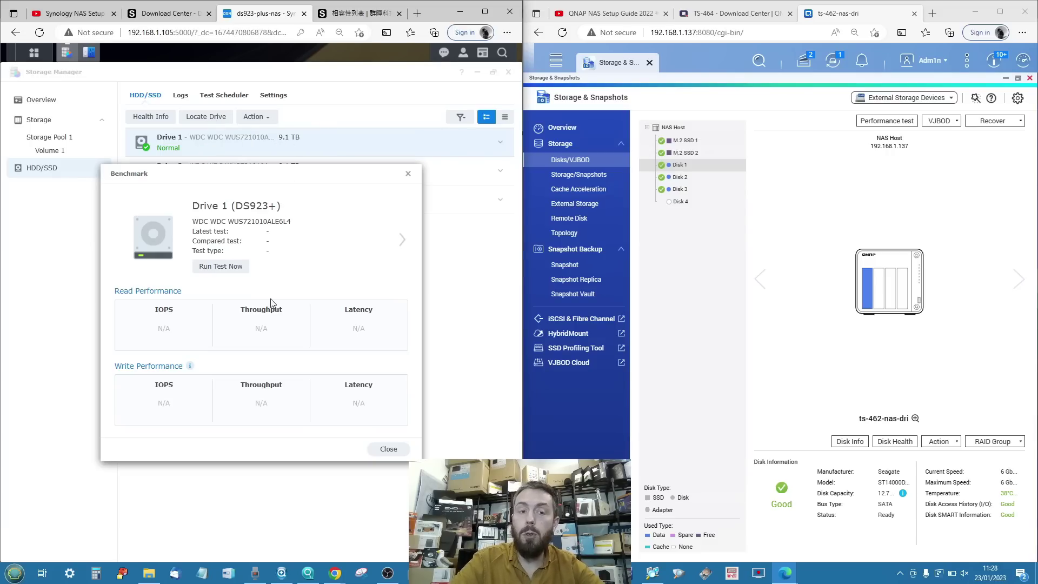
click(408, 174)
click(257, 116)
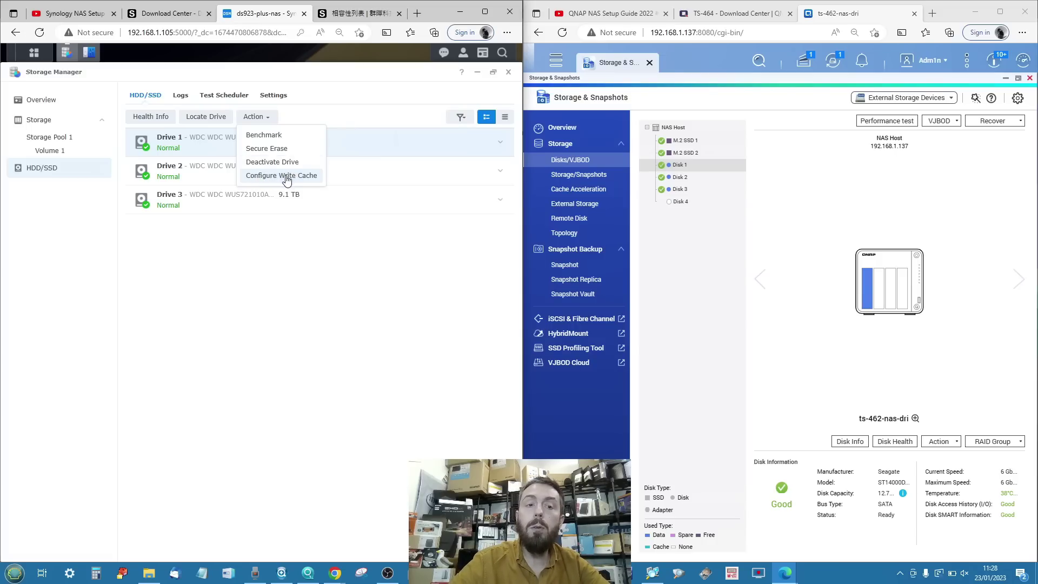
click(280, 175)
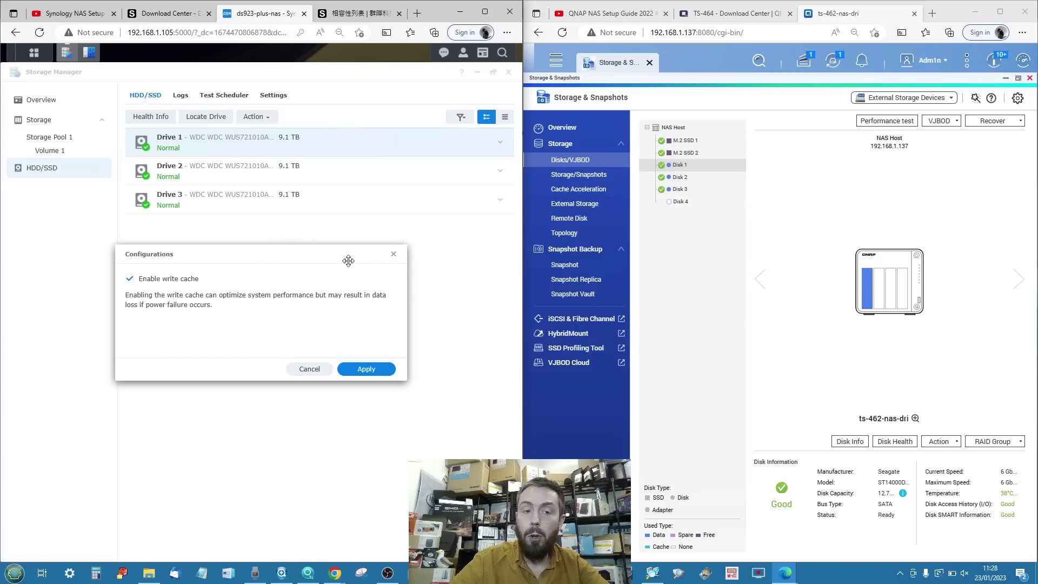
click(394, 254)
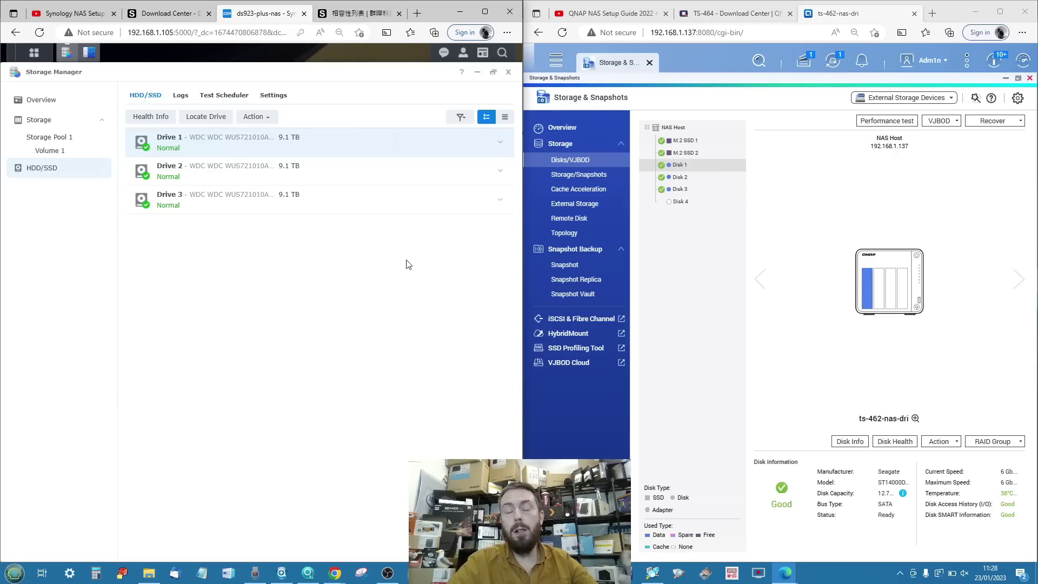
From Storage Pool 1, glance at Hot Spare and Data Scrubbing schedule, then open Global Settings.
click(48, 137)
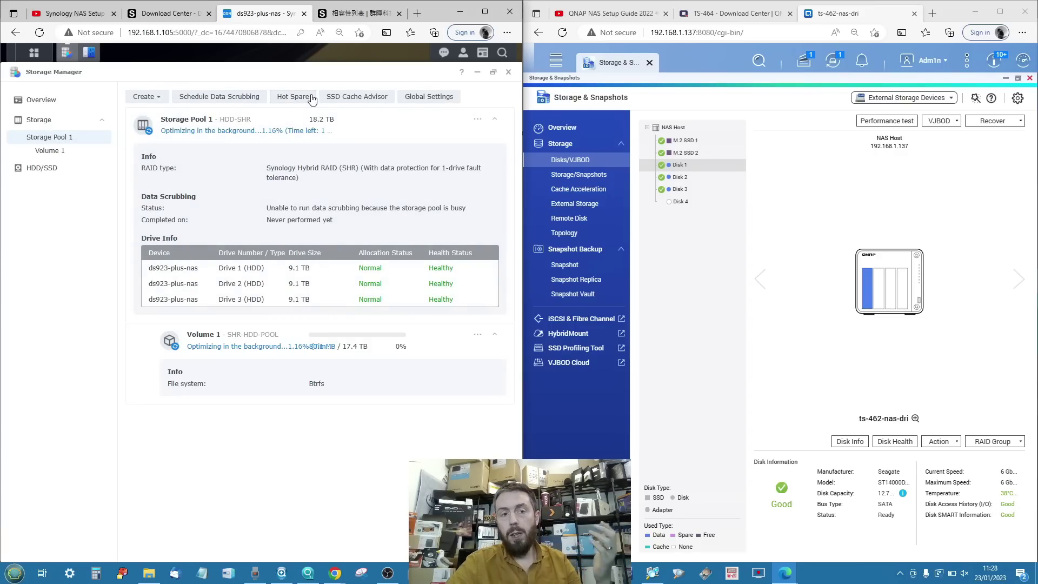
click(295, 97)
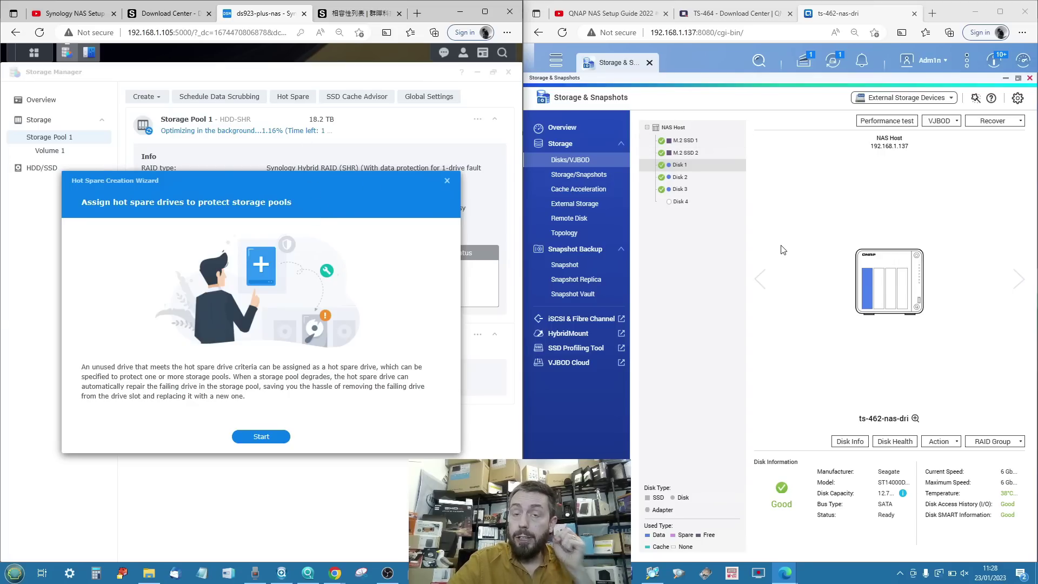
click(447, 181)
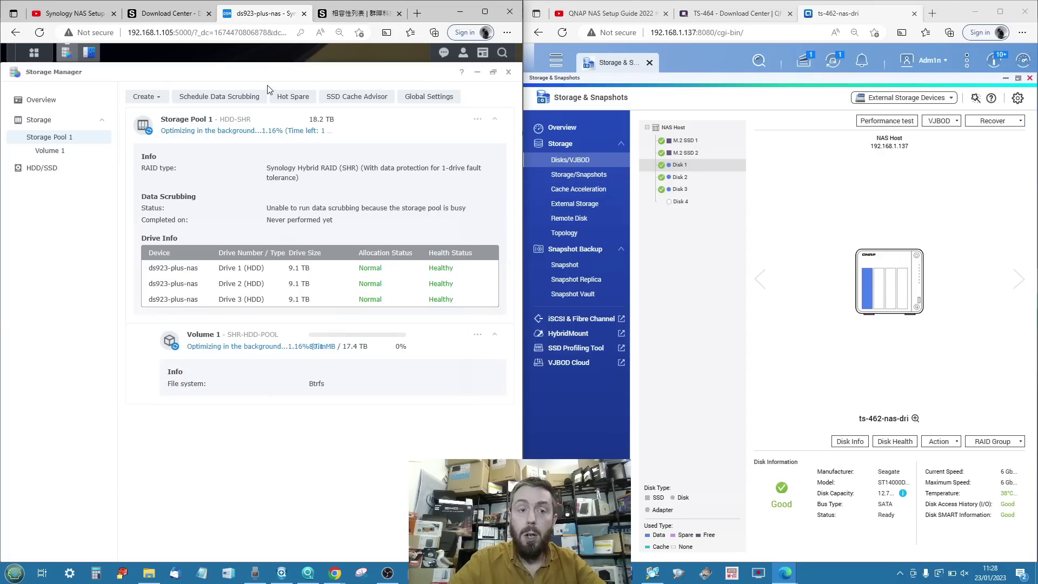
click(223, 100)
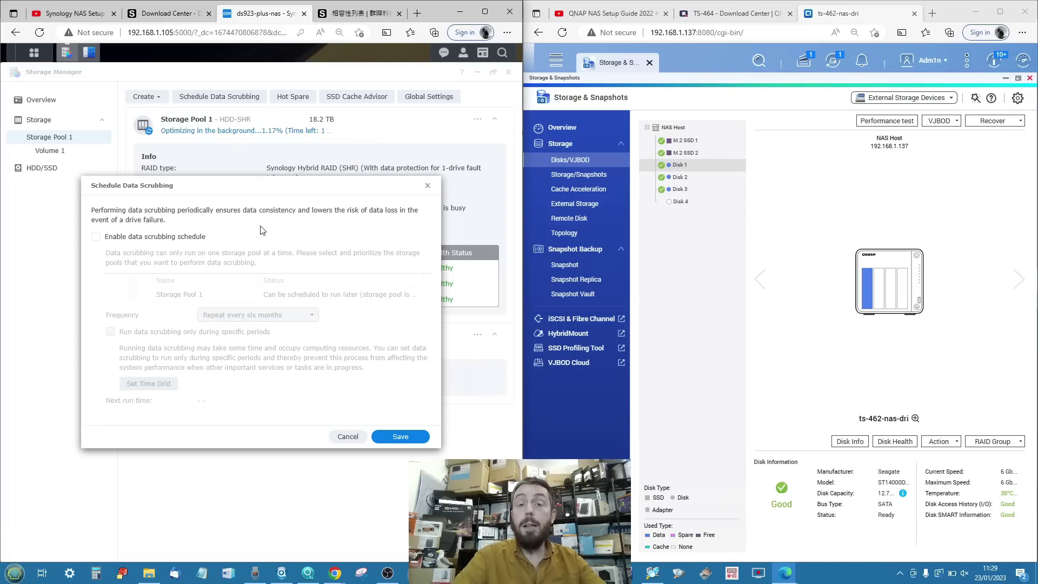
click(428, 185)
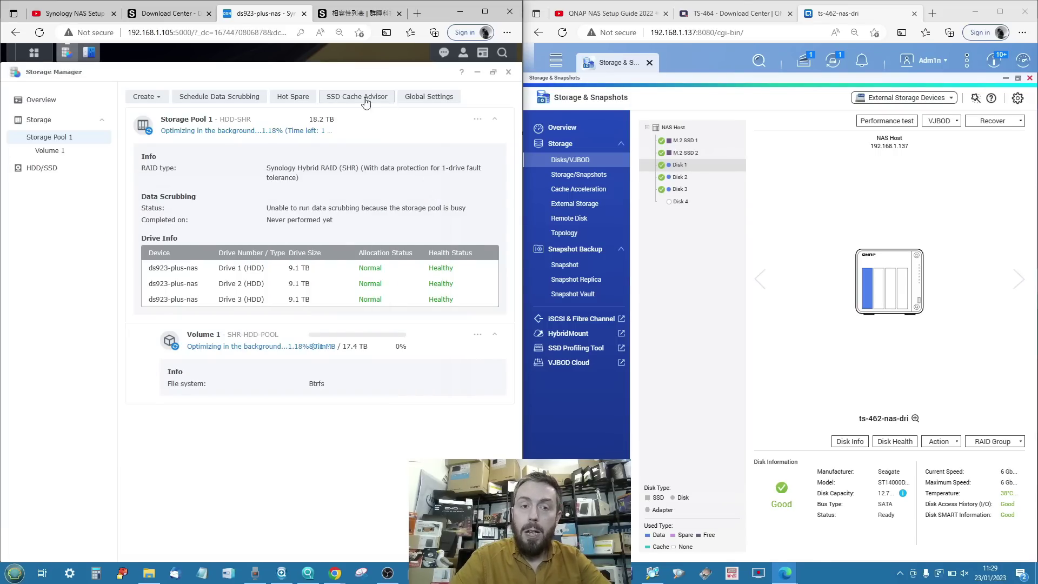
click(428, 98)
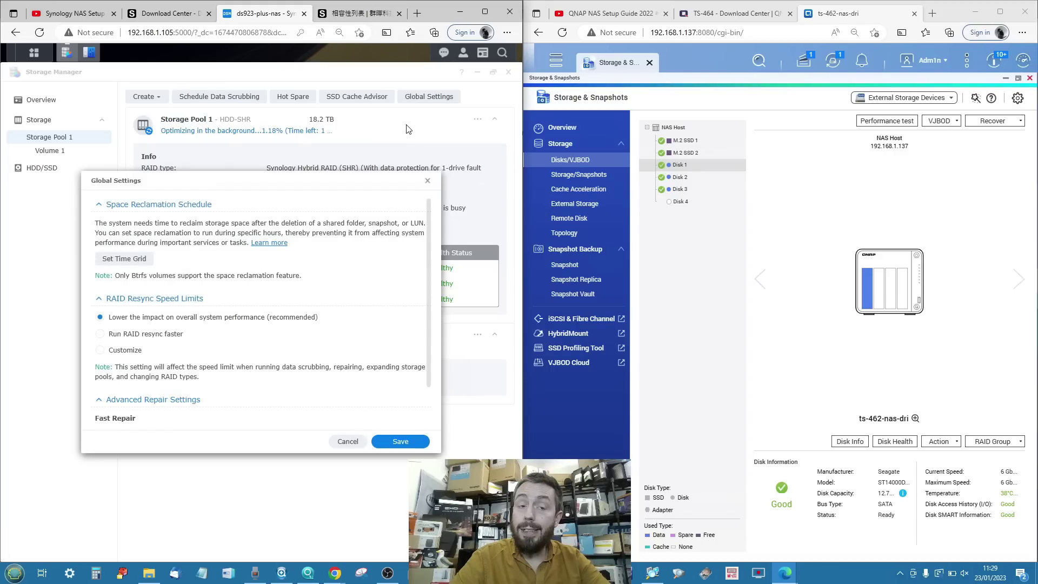
Switch RAID resync speed to 'Run RAID resync faster' and save Global Settings.
scroll(331, 208, down, 1)
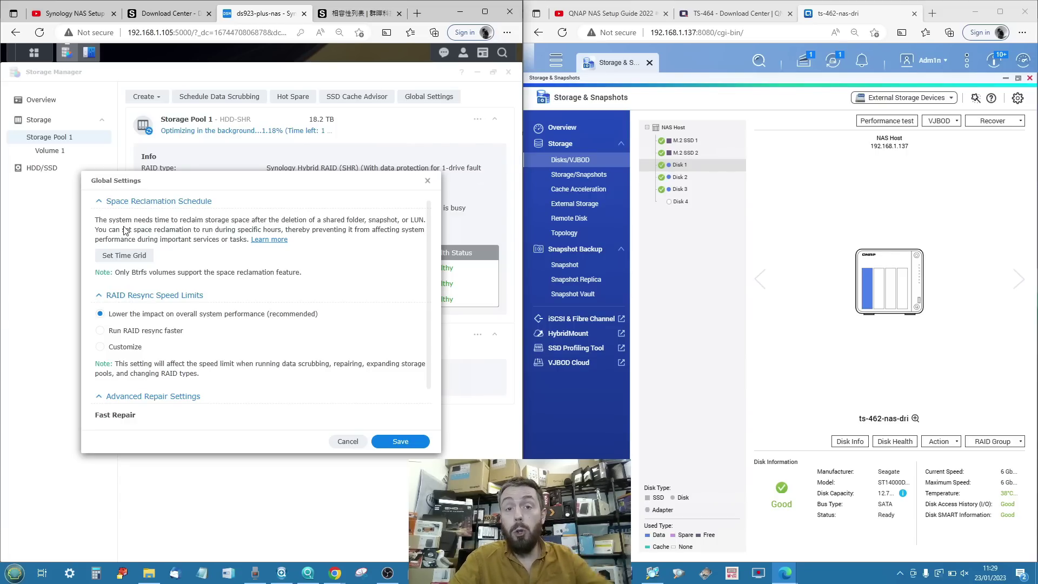
click(101, 331)
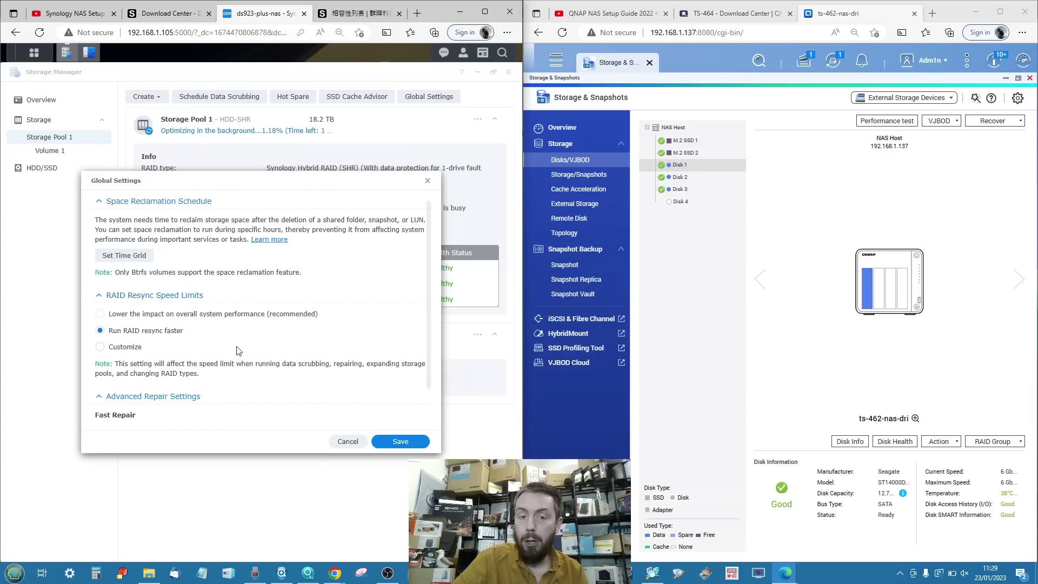
scroll(236, 351, down, 1)
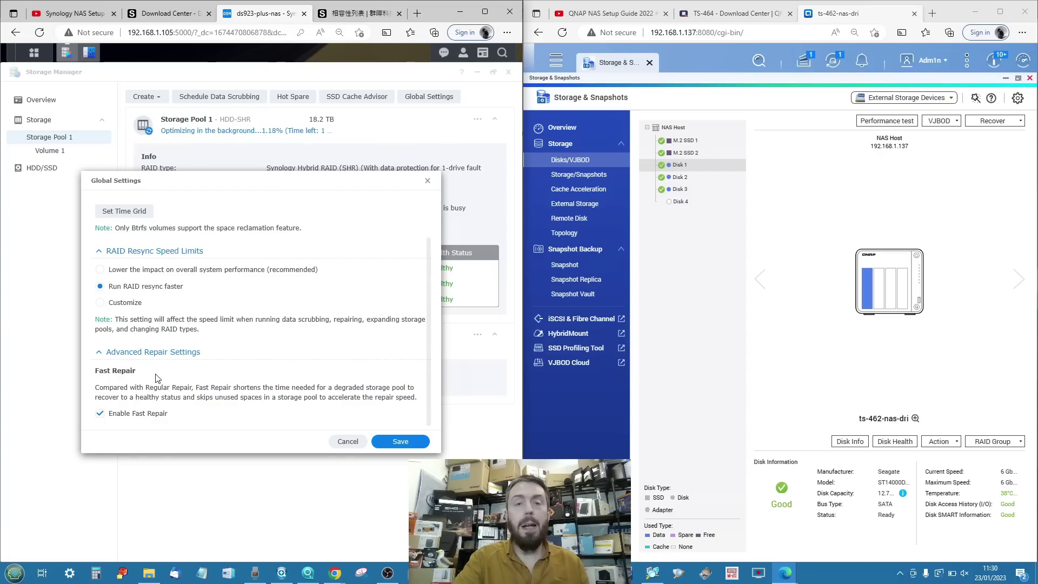
click(345, 443)
click(285, 324)
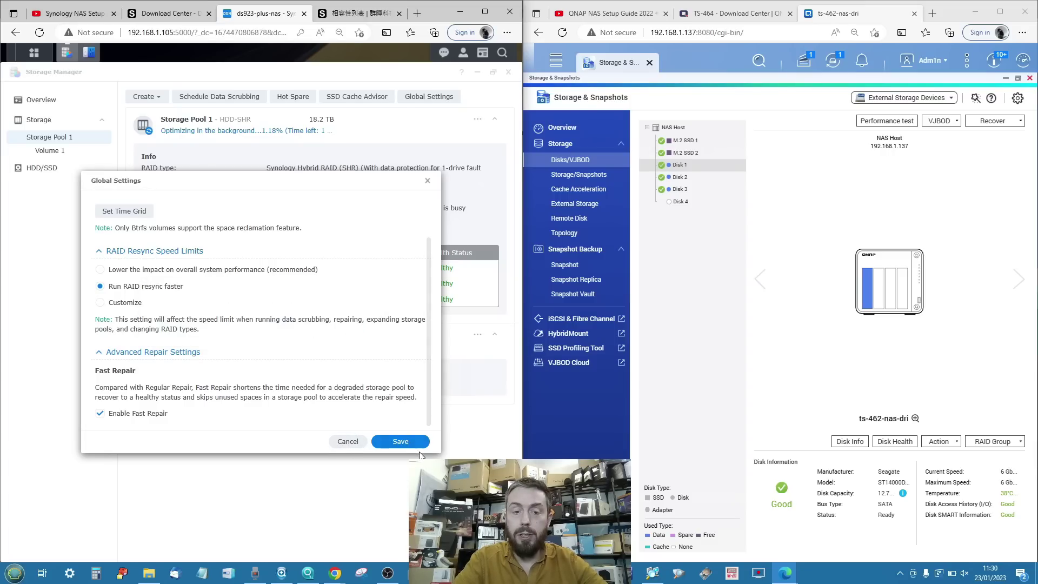
click(407, 443)
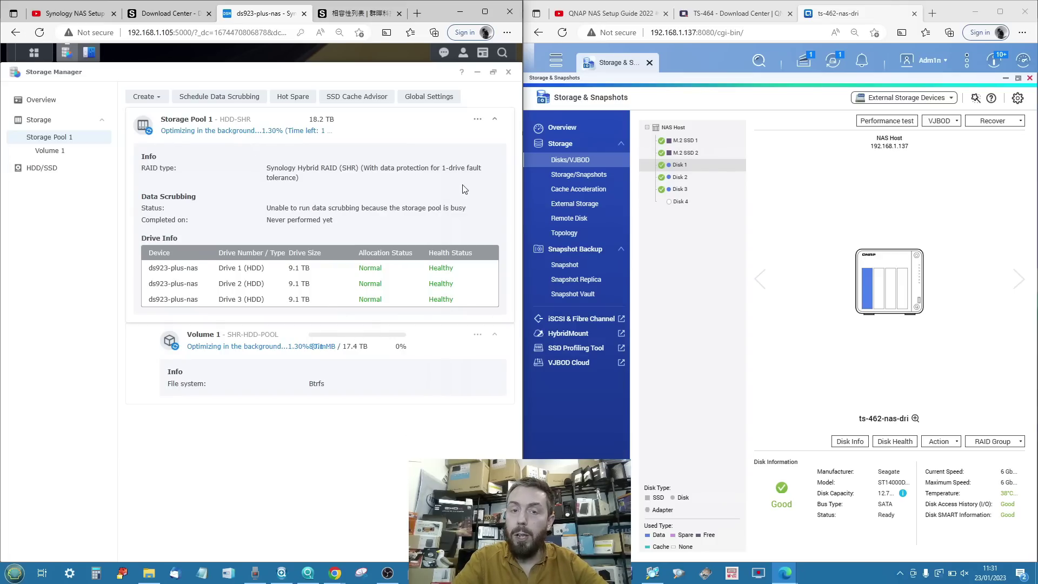
Check Storage Pool 1 and Volume 1 settings without changes, then minimize Storage Manager.
click(477, 123)
click(425, 162)
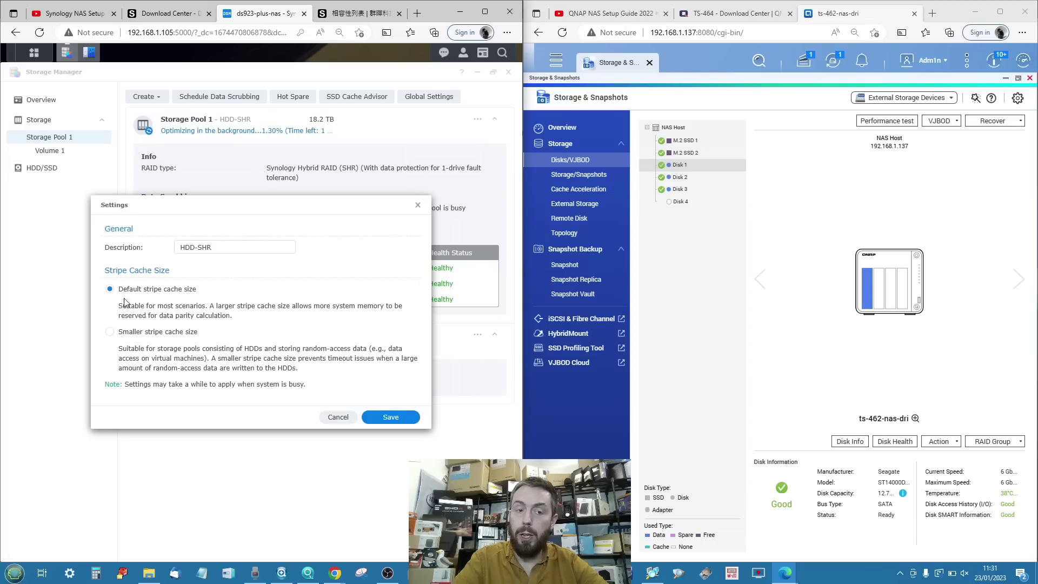
click(418, 205)
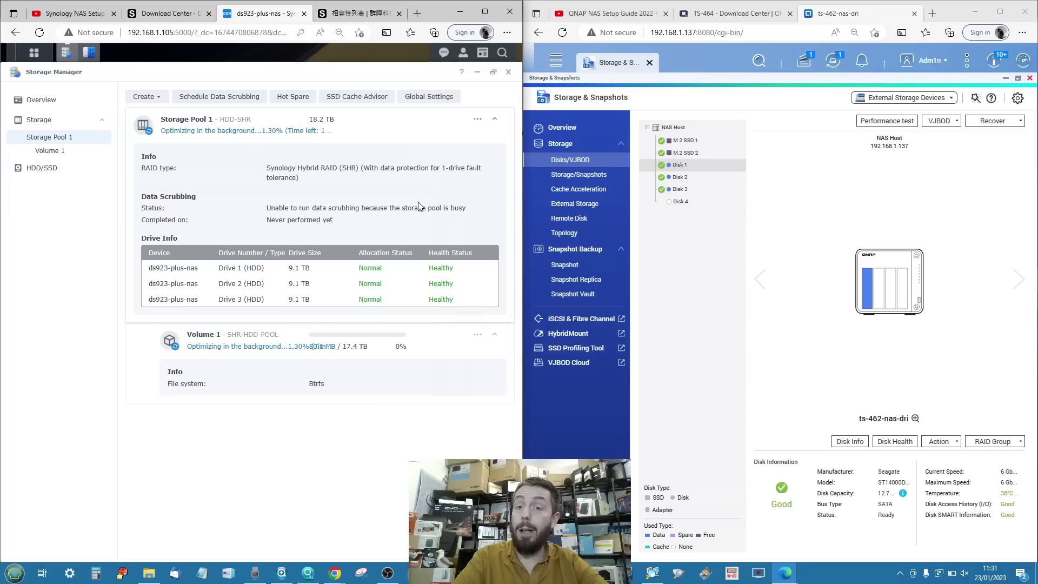
click(478, 336)
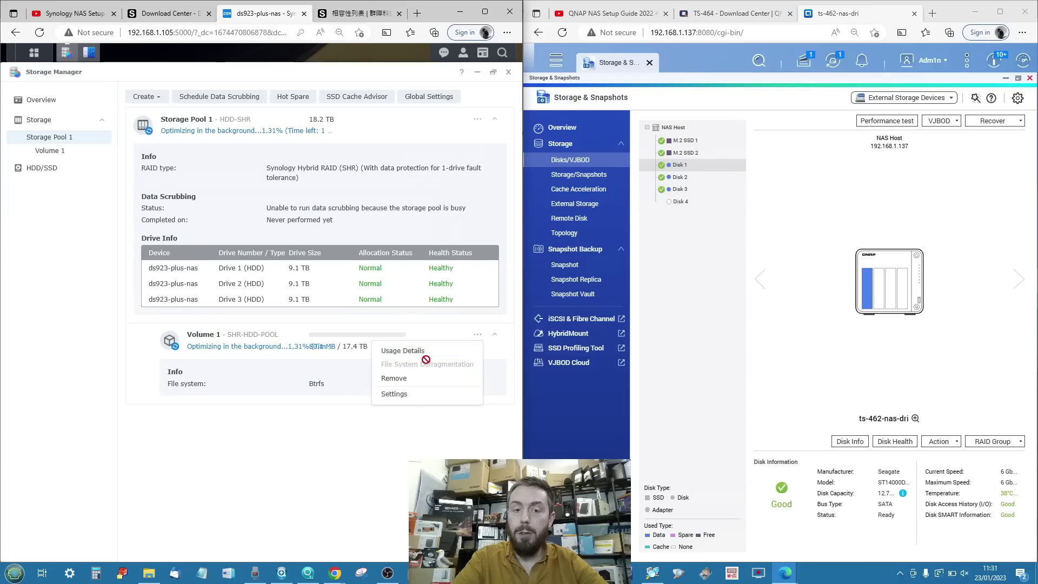
click(399, 394)
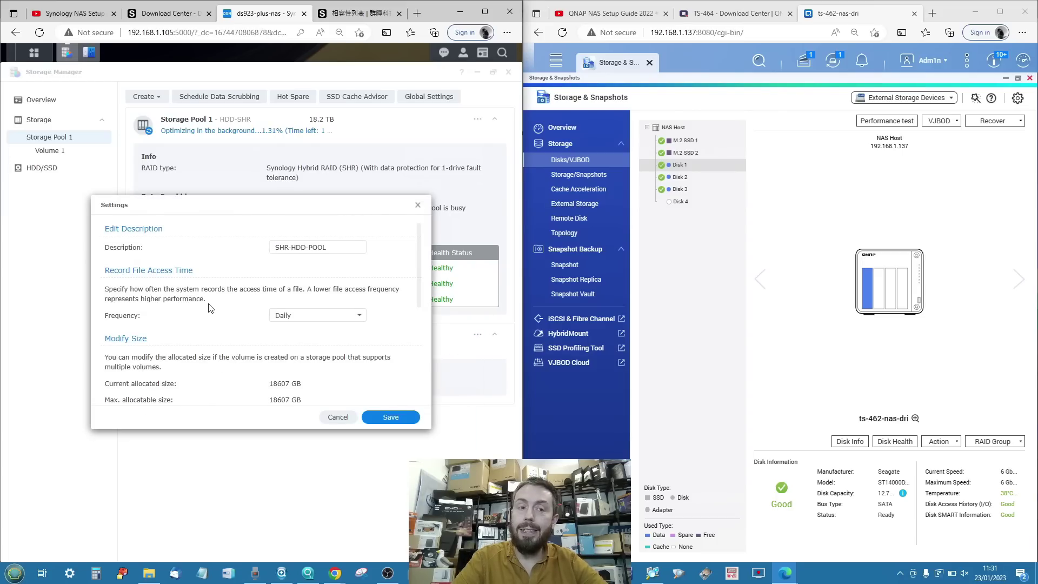
scroll(210, 307, down, 5)
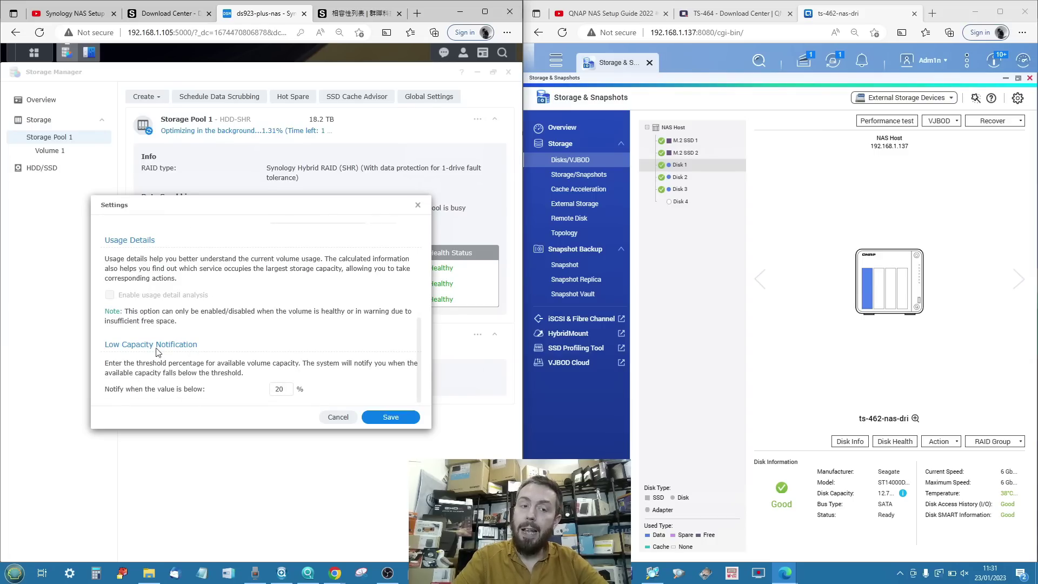
scroll(274, 380, up, 5)
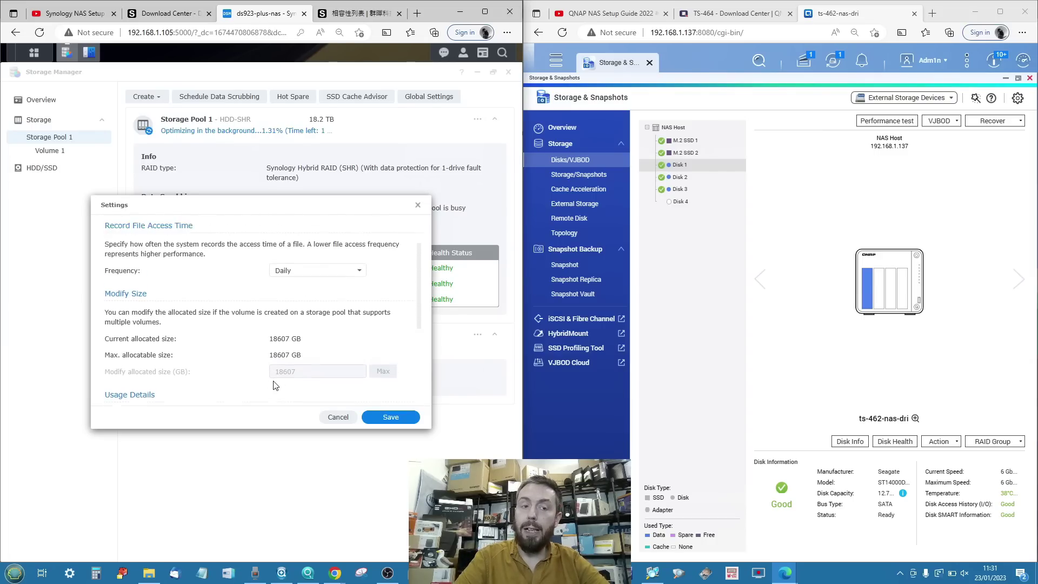
click(418, 205)
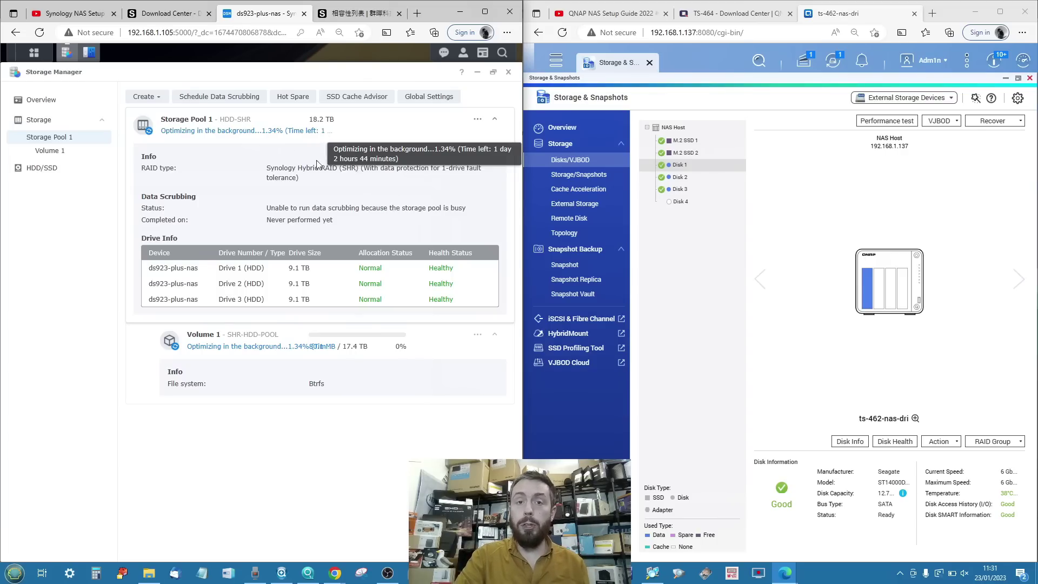
click(477, 72)
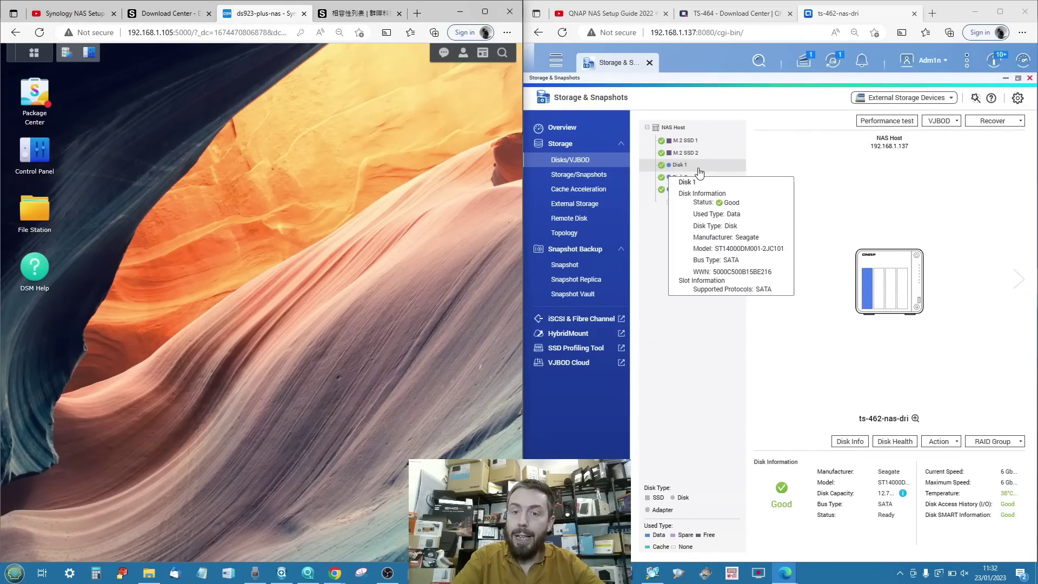
Select Disk 2 in QNAP and resize the QNAP window back to about half width.
click(693, 182)
click(694, 181)
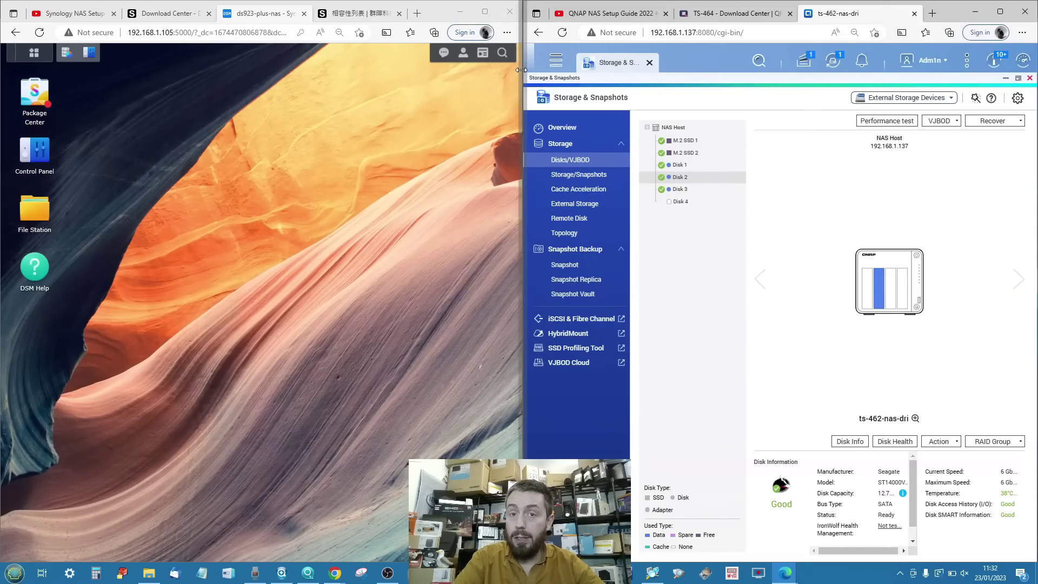
drag(521, 70, 311, 70)
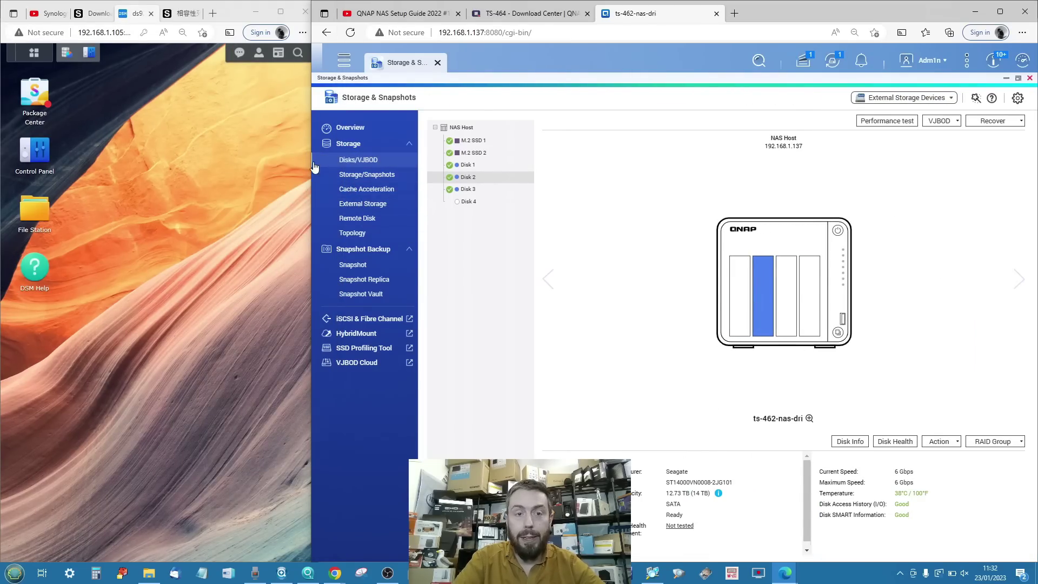
drag(308, 153, 518, 158)
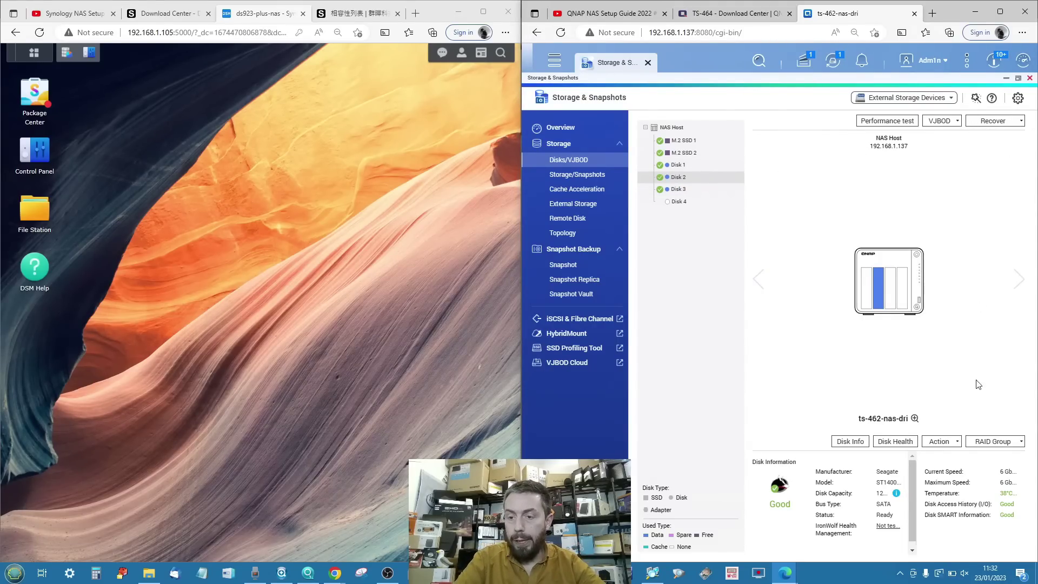
Review Disk 2's information and its SMART, Test and Settings health tabs, then close.
click(852, 440)
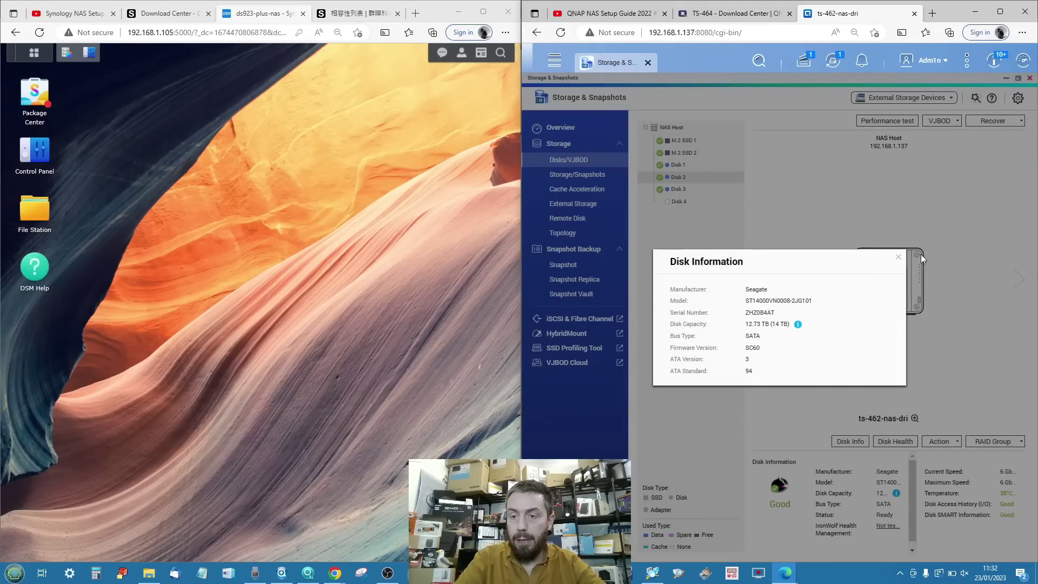
click(898, 259)
click(895, 441)
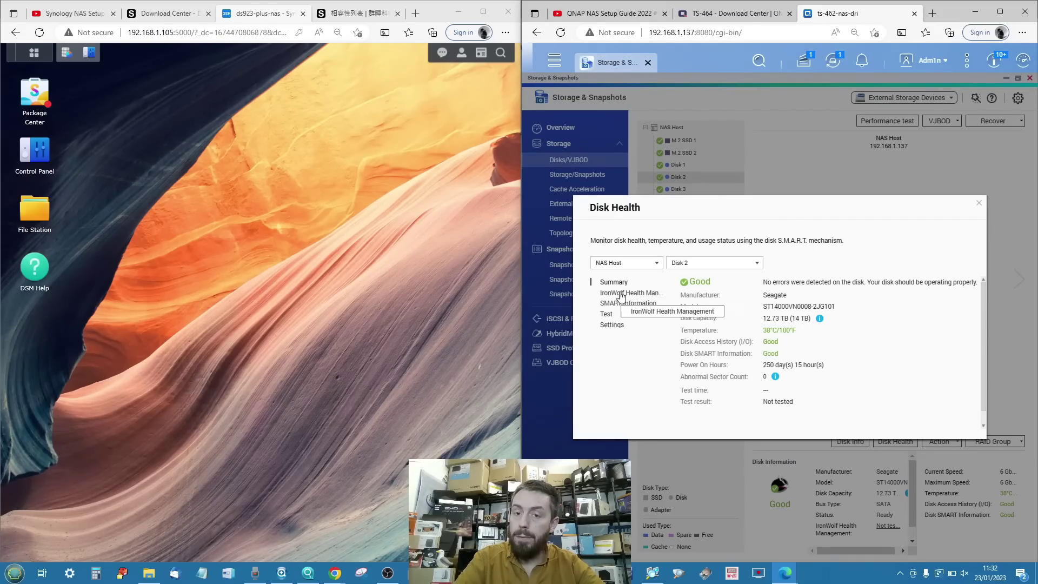
click(635, 304)
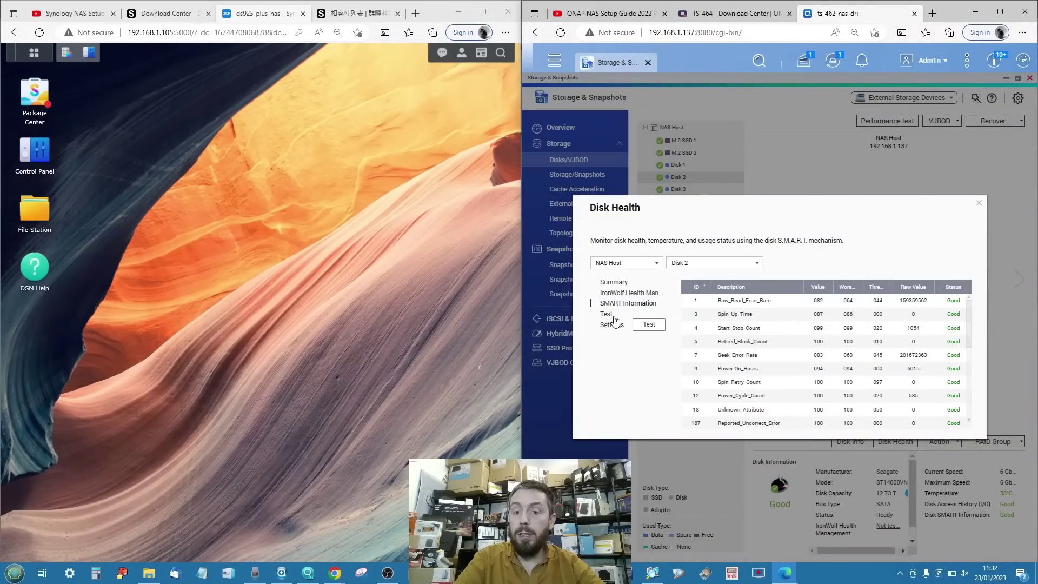
click(612, 315)
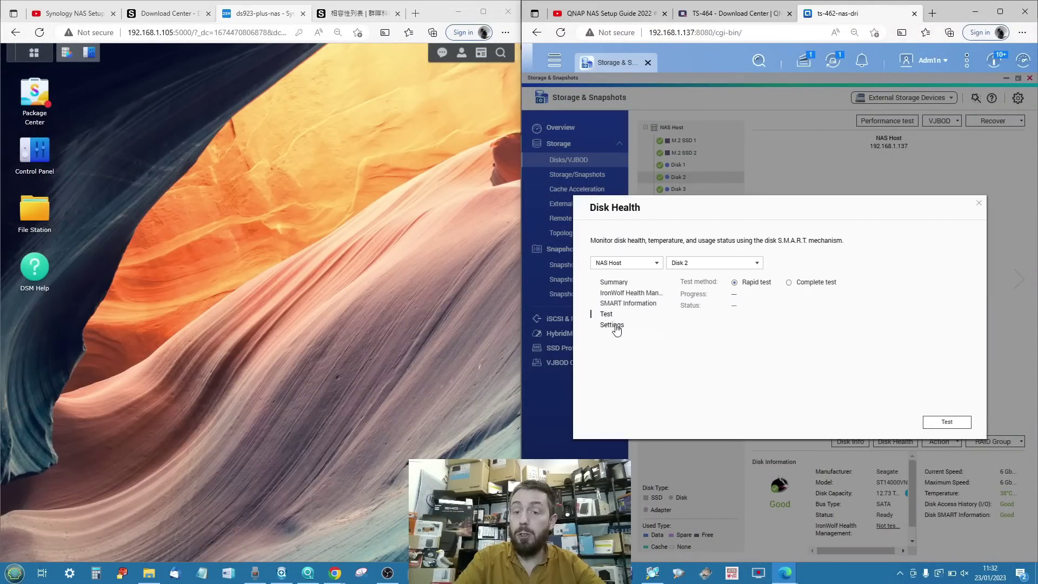
click(616, 325)
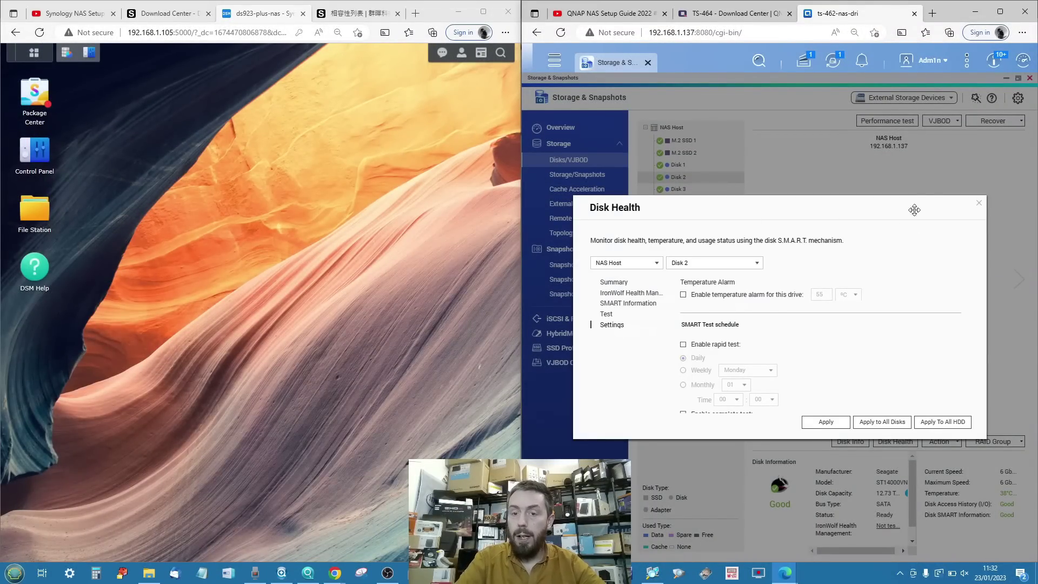
scroll(734, 287, down, 2)
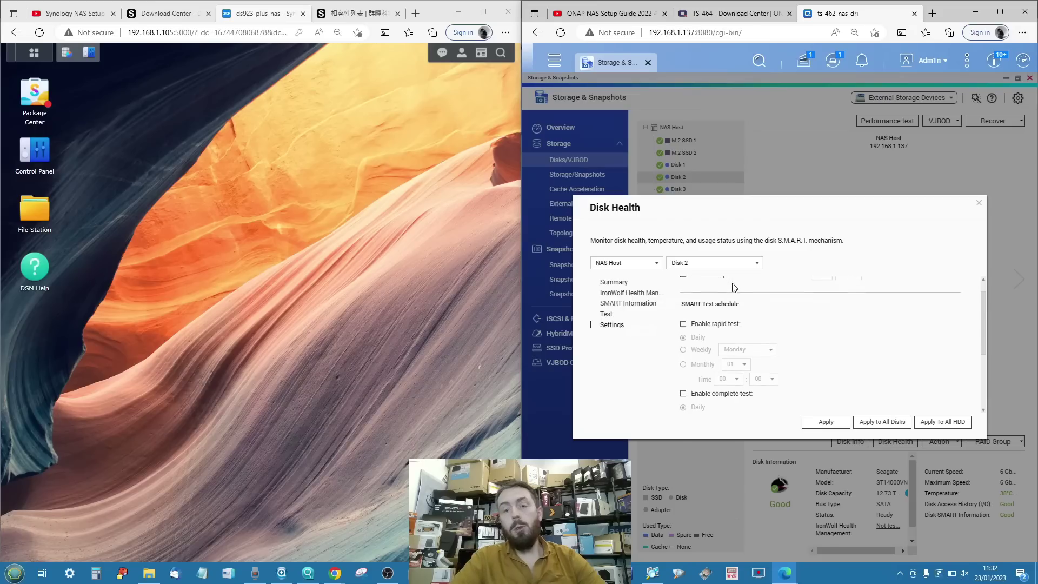
scroll(734, 296, down, 5)
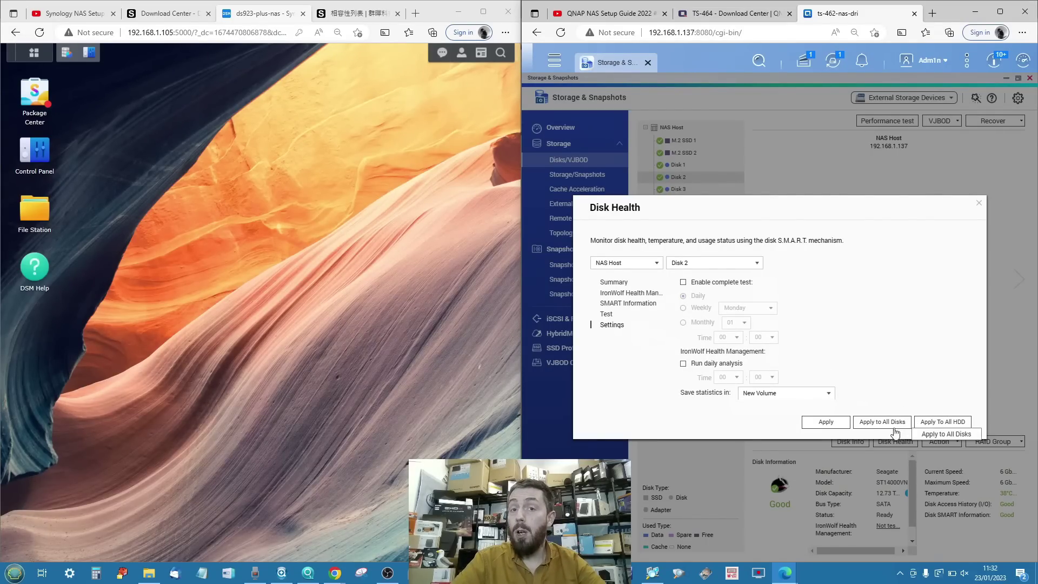
click(978, 203)
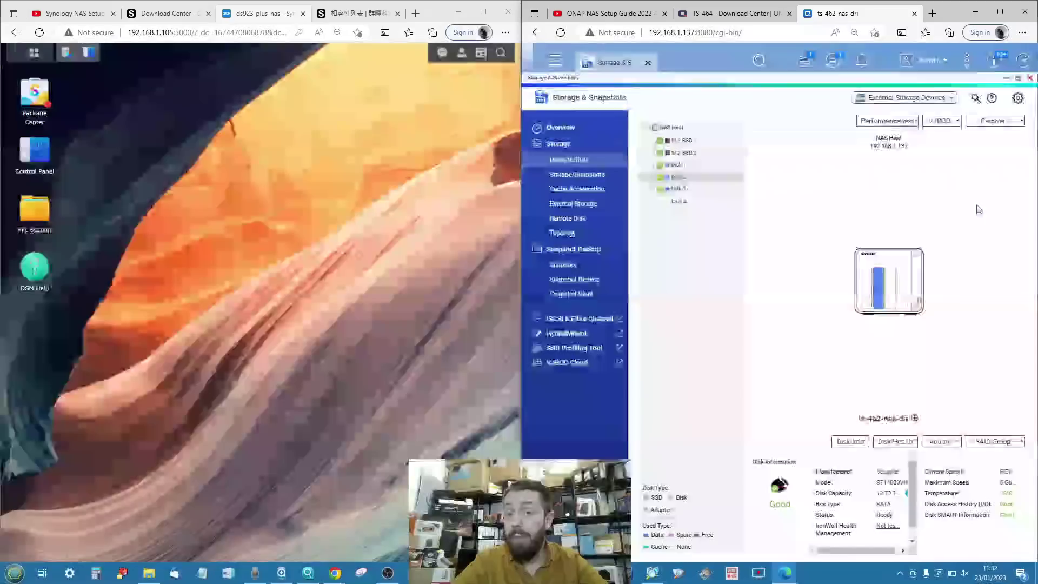
Review the disk's actions, RAID Group 1's status and member disks, and Disk 1's details.
click(943, 442)
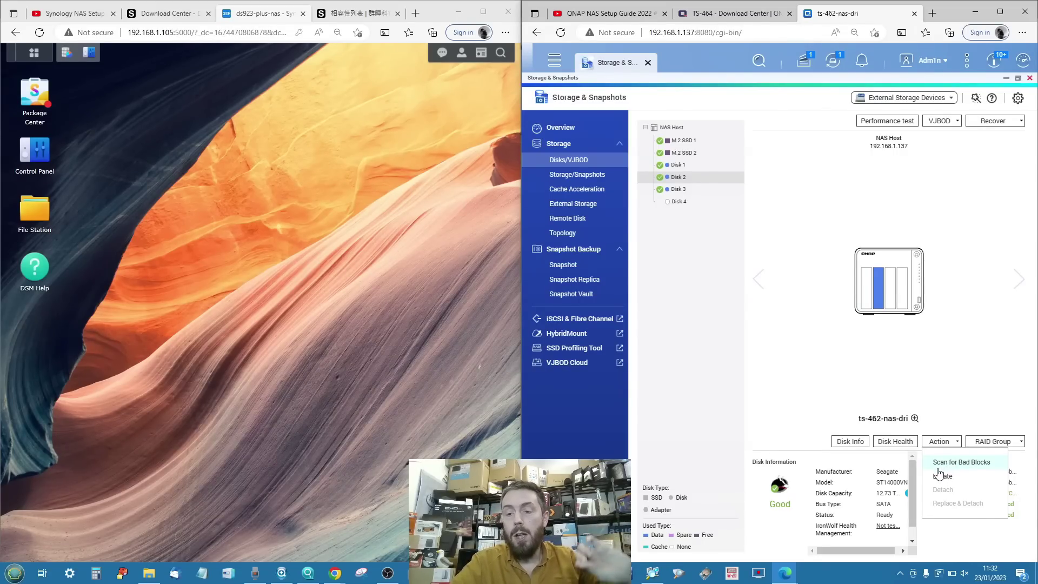
click(998, 438)
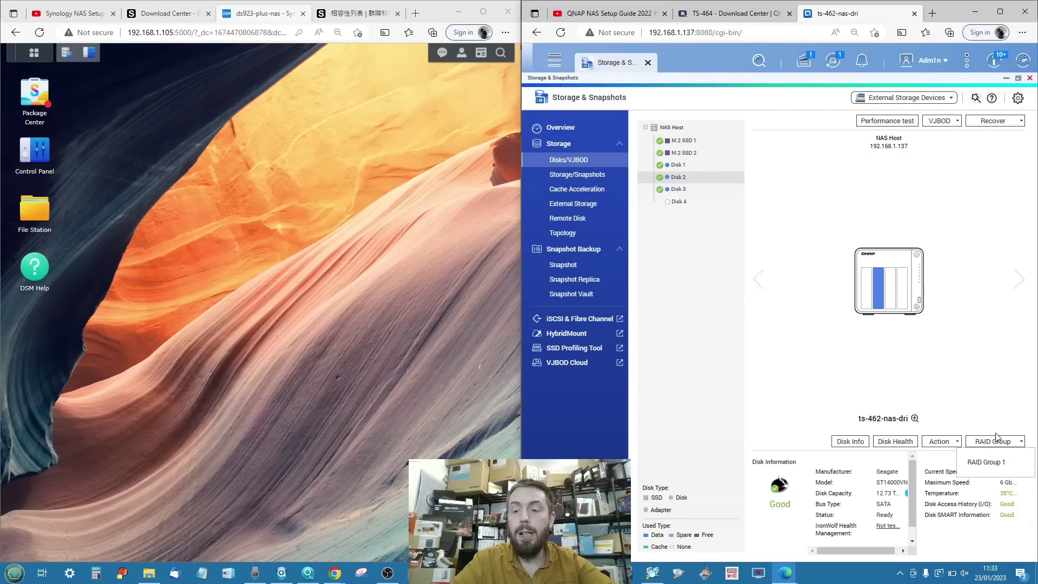
click(993, 463)
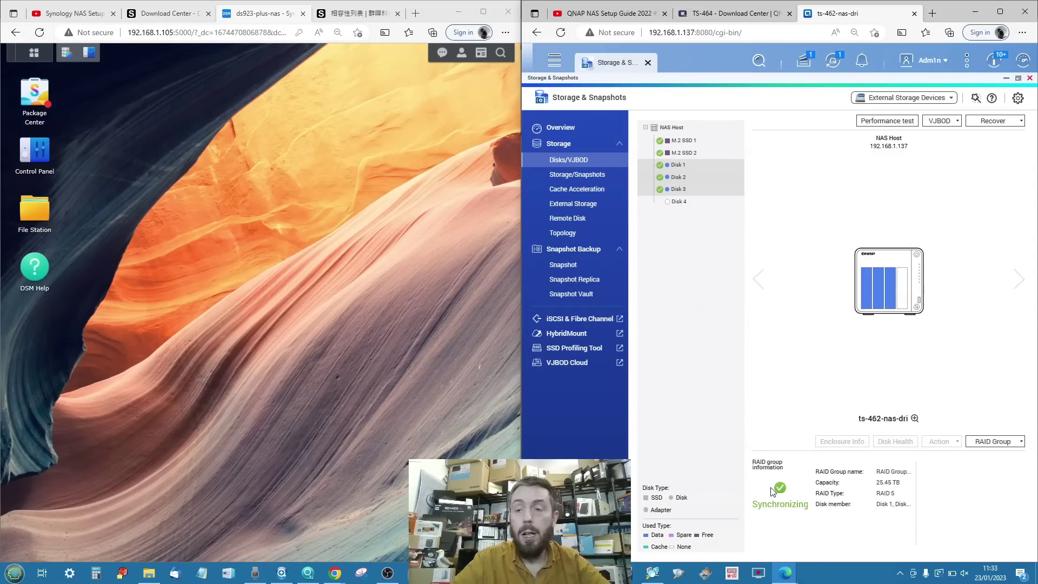
click(678, 164)
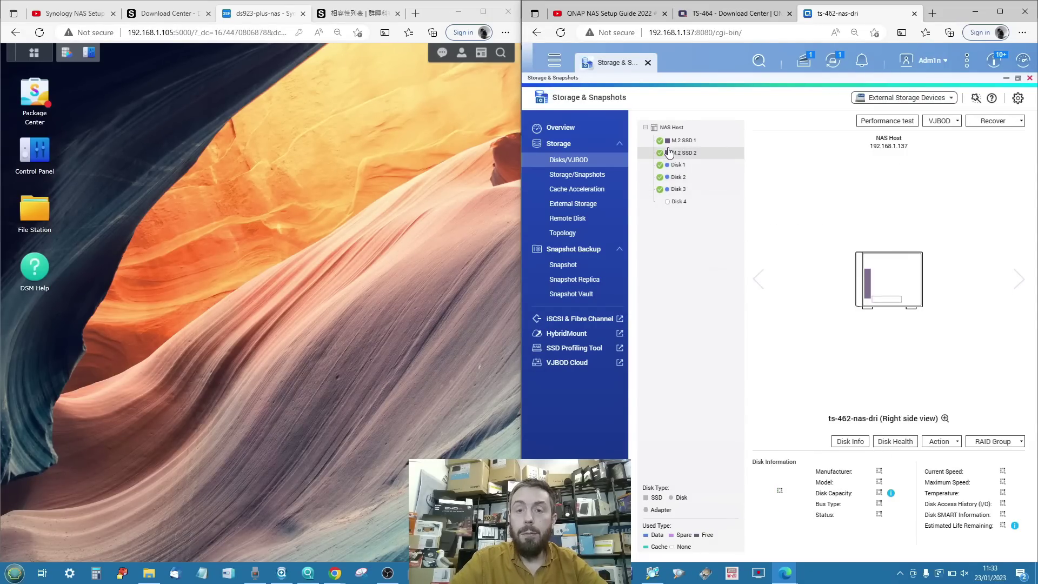
Select the first M.2 SSD for a performance test, browse test types, then return to Storage/Snapshots.
click(892, 120)
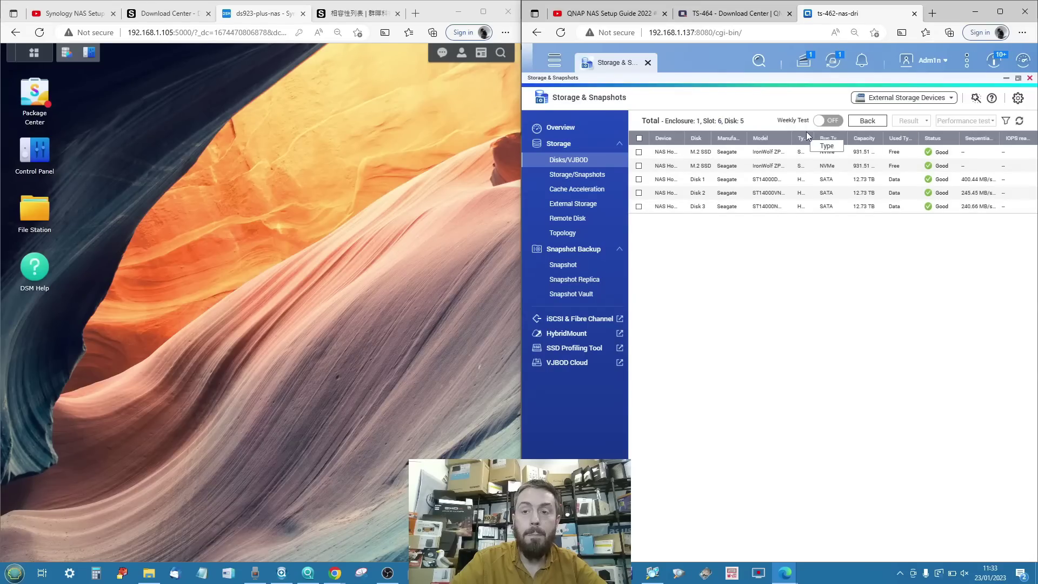
click(640, 152)
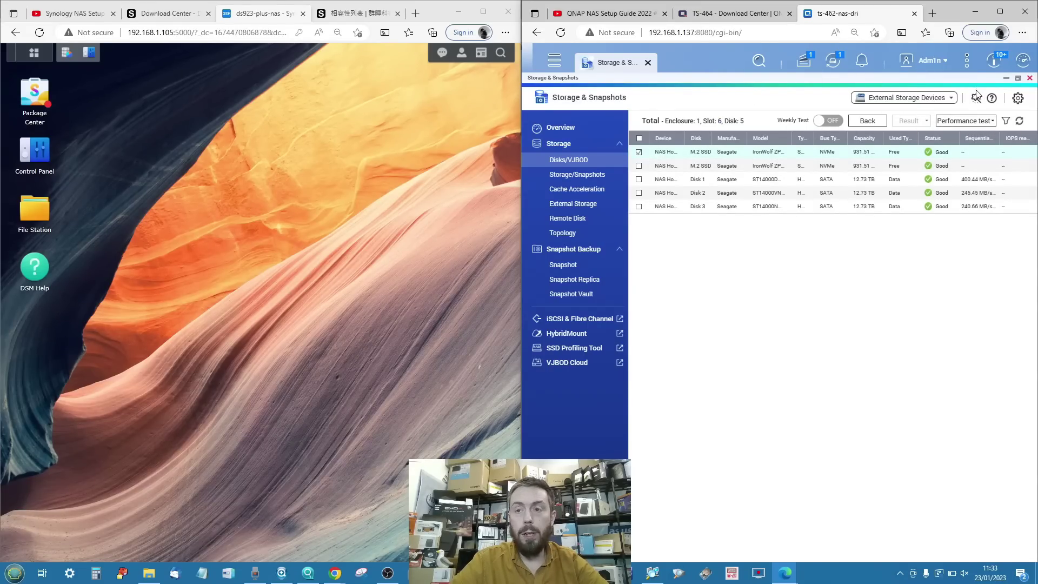
click(973, 120)
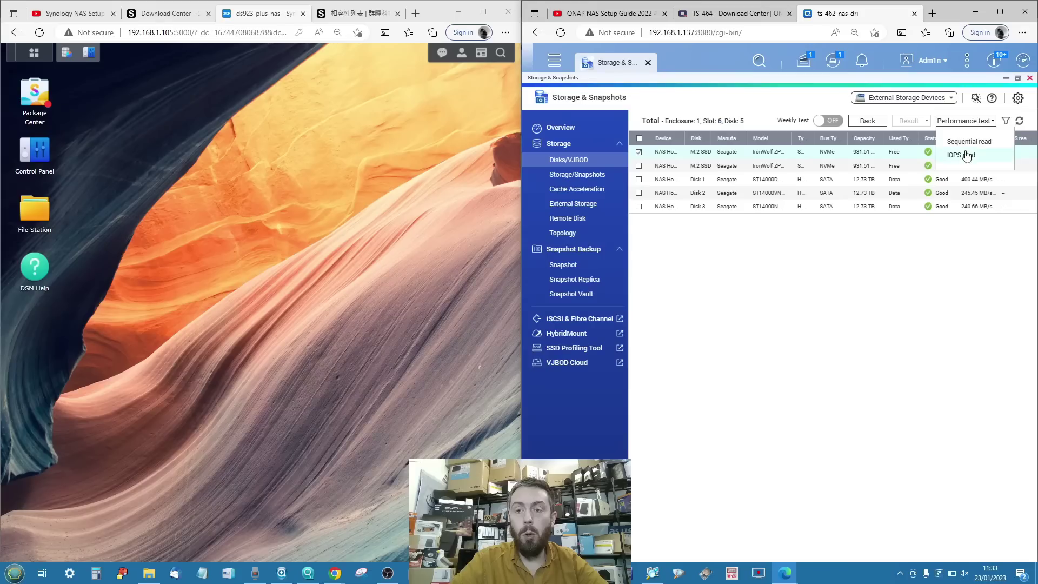
click(870, 270)
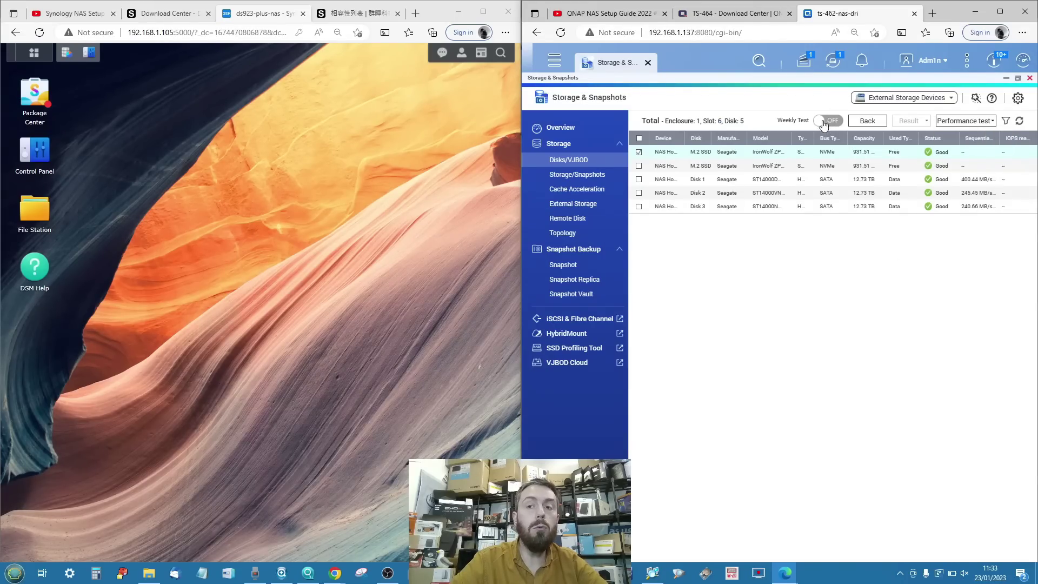
click(567, 176)
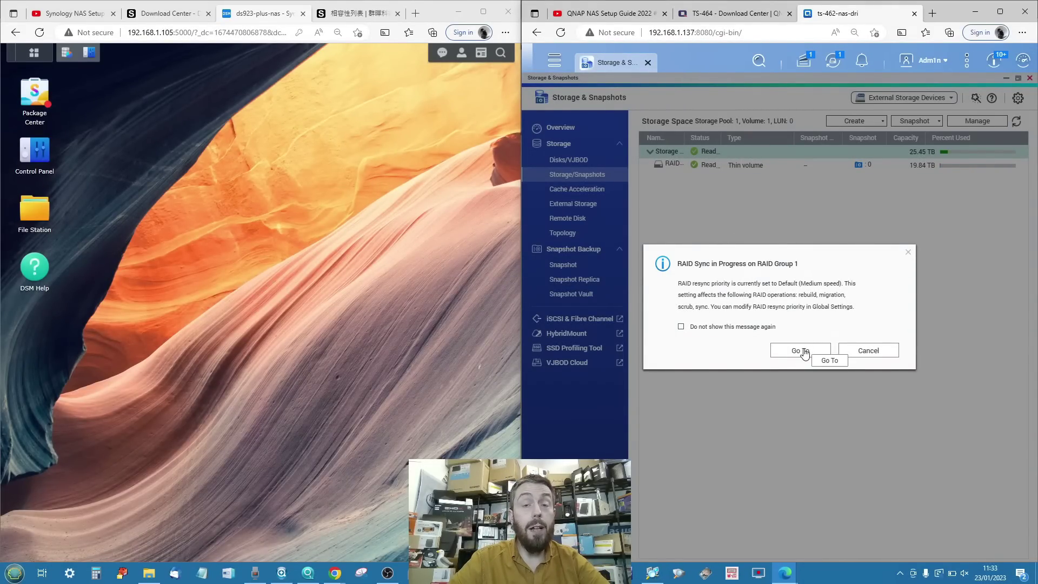
Dismiss the RAID sync notice, then review Storage Pool 1's management details and available actions.
click(863, 352)
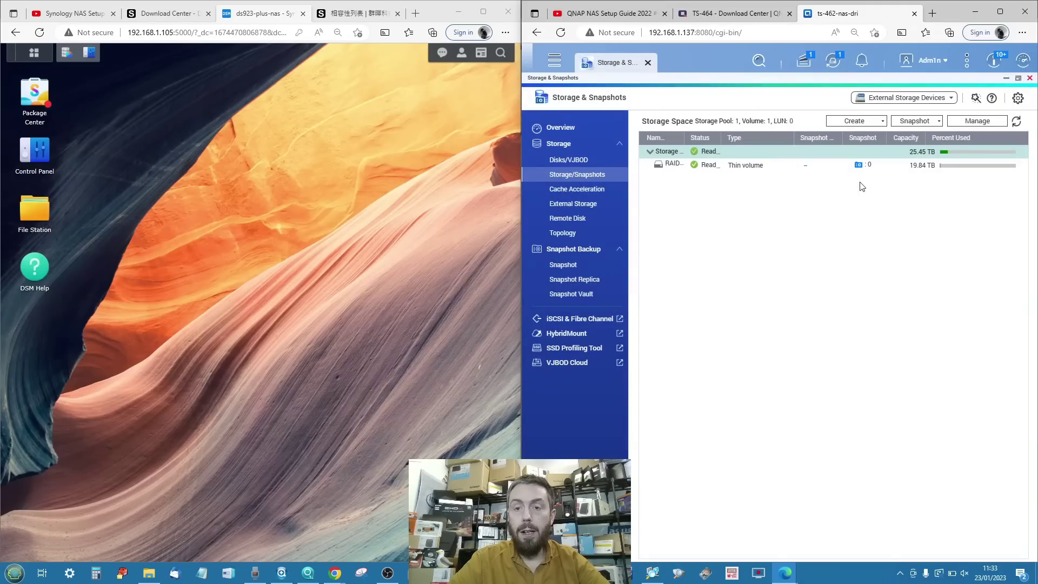
click(987, 121)
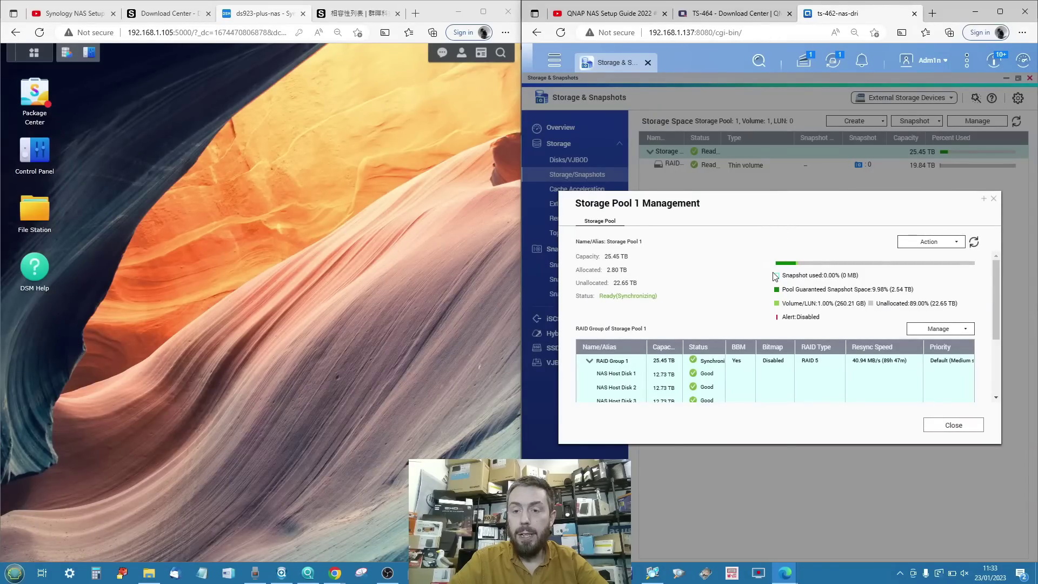
scroll(775, 275, down, 3)
scroll(774, 276, down, 1)
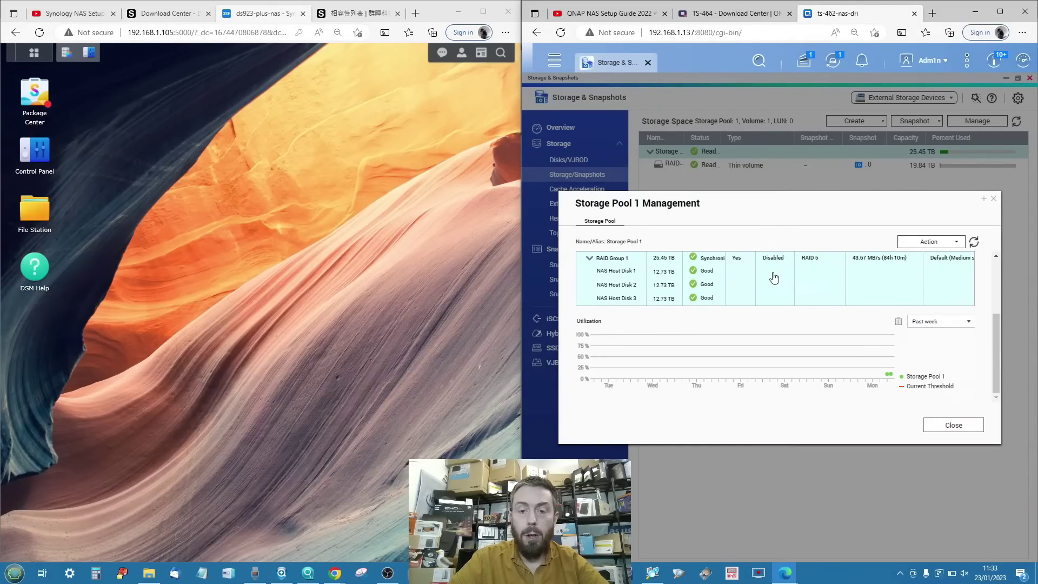
scroll(723, 362, up, 3)
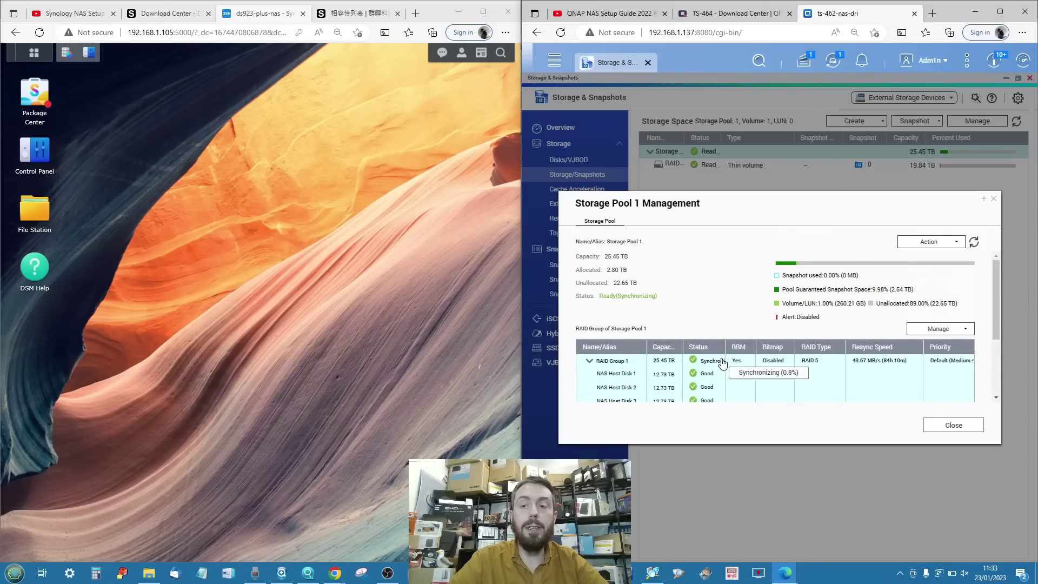
click(922, 242)
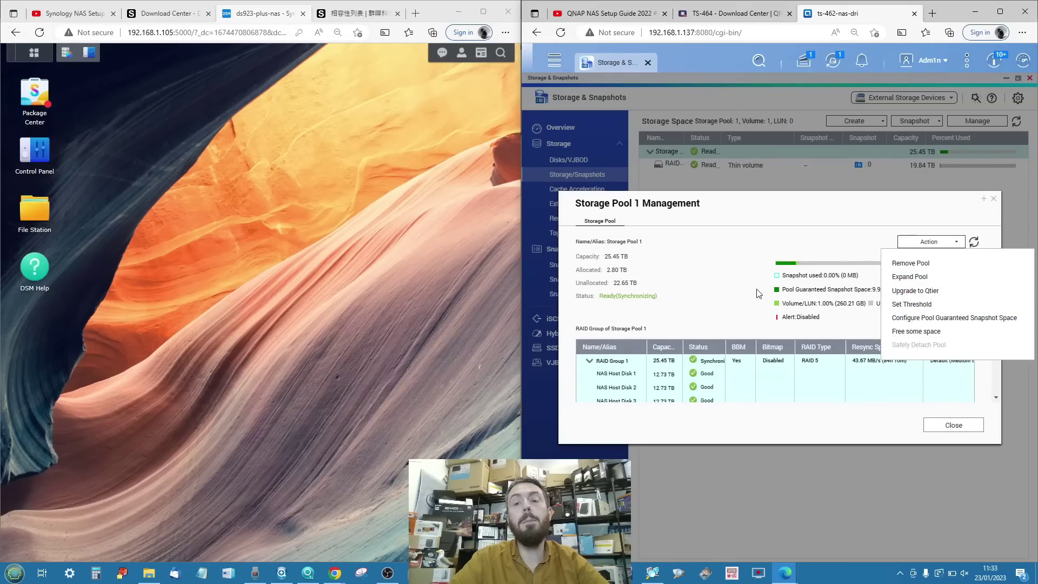
click(868, 236)
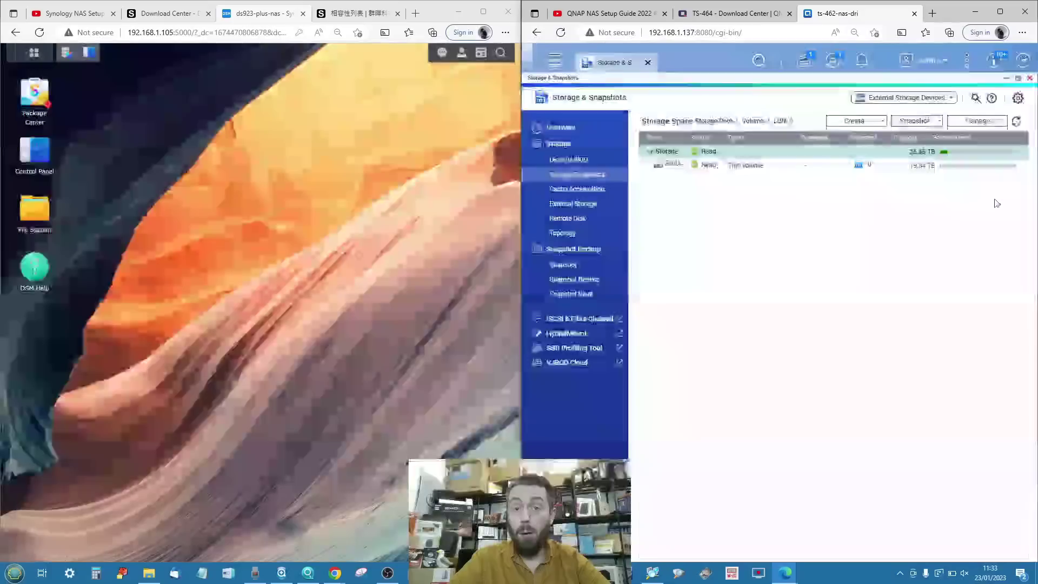
click(995, 200)
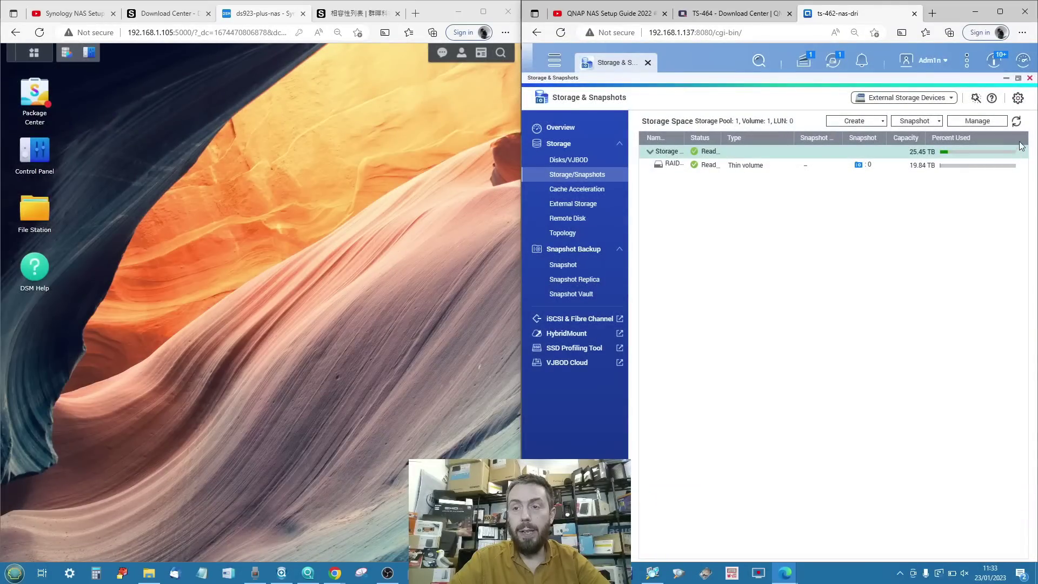
In Global Settings, set RAID resync priority to Resync First (High speed) and apply it.
click(1018, 99)
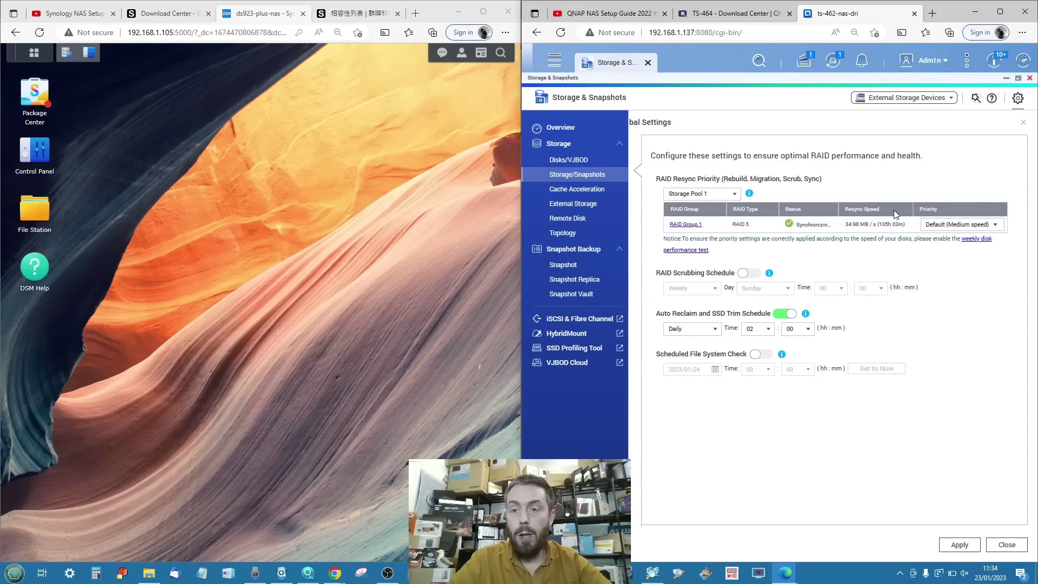
click(926, 227)
click(934, 253)
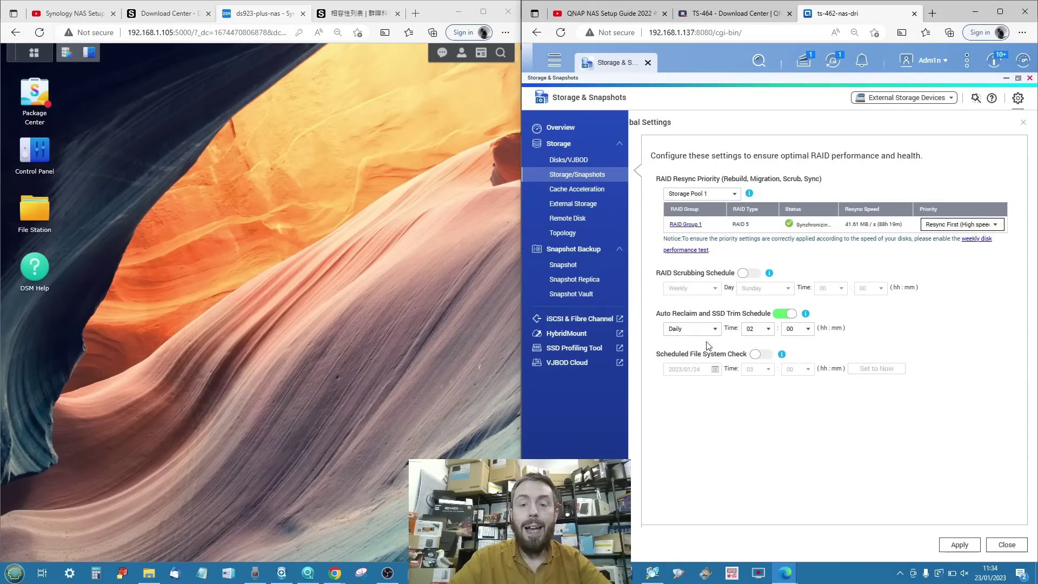
click(973, 540)
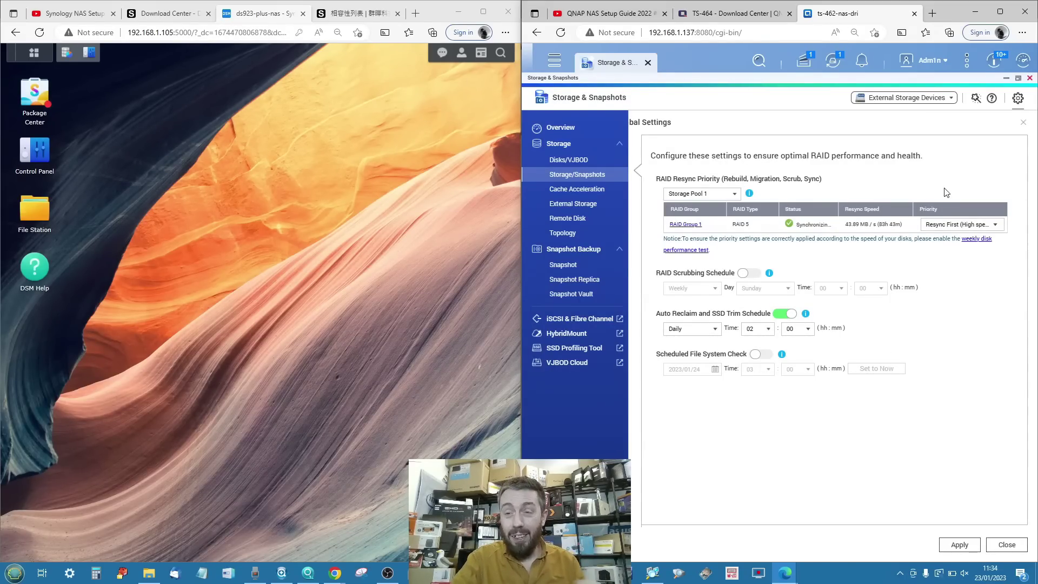
click(1023, 123)
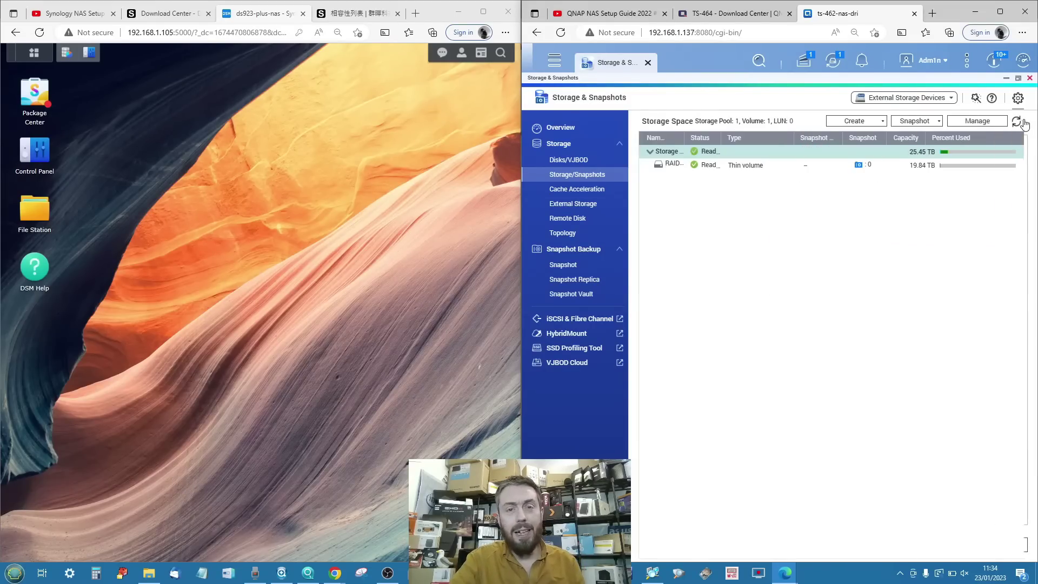
click(913, 165)
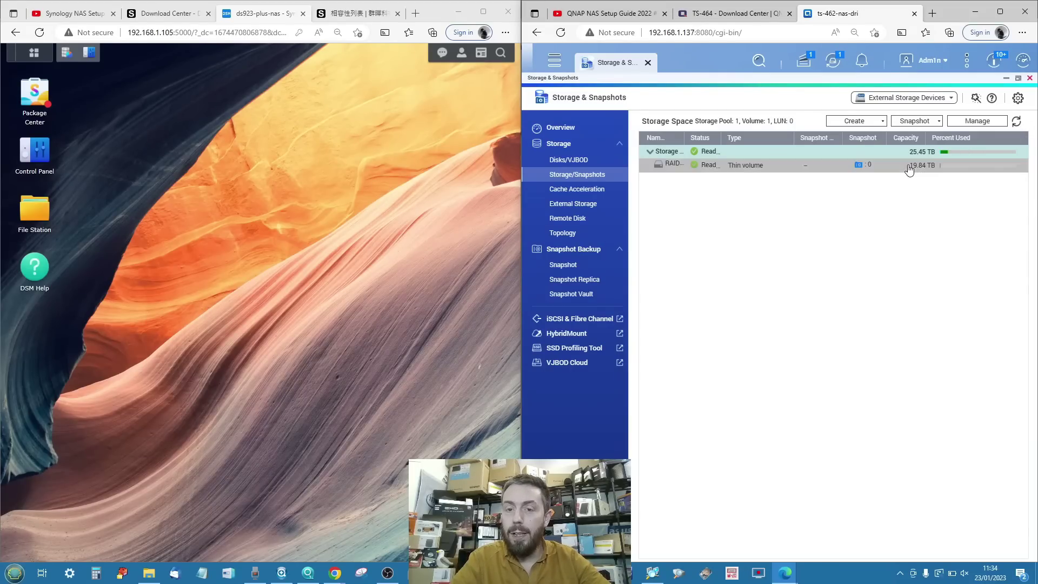
click(965, 121)
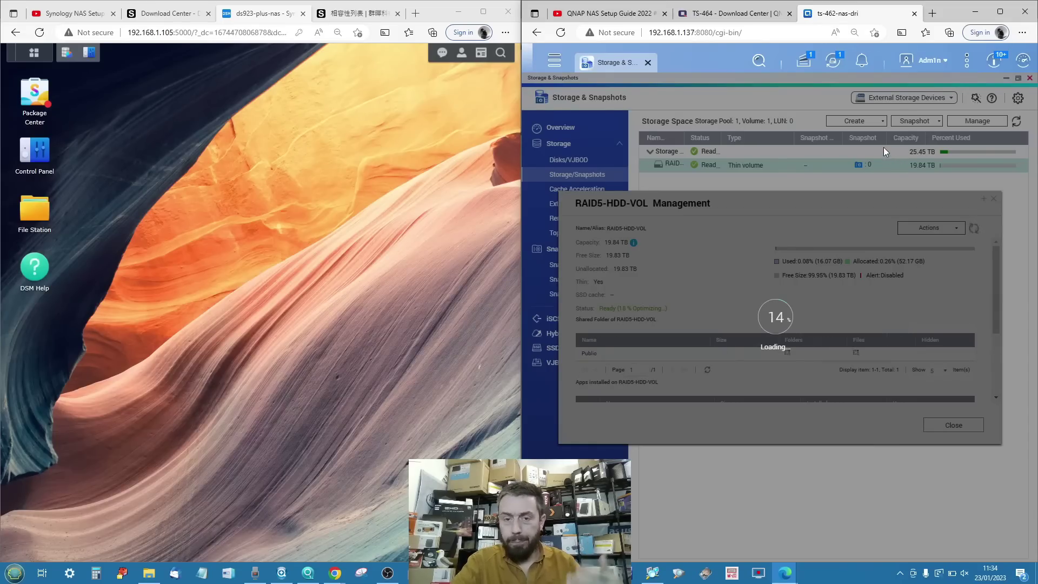
scroll(864, 291, down, 5)
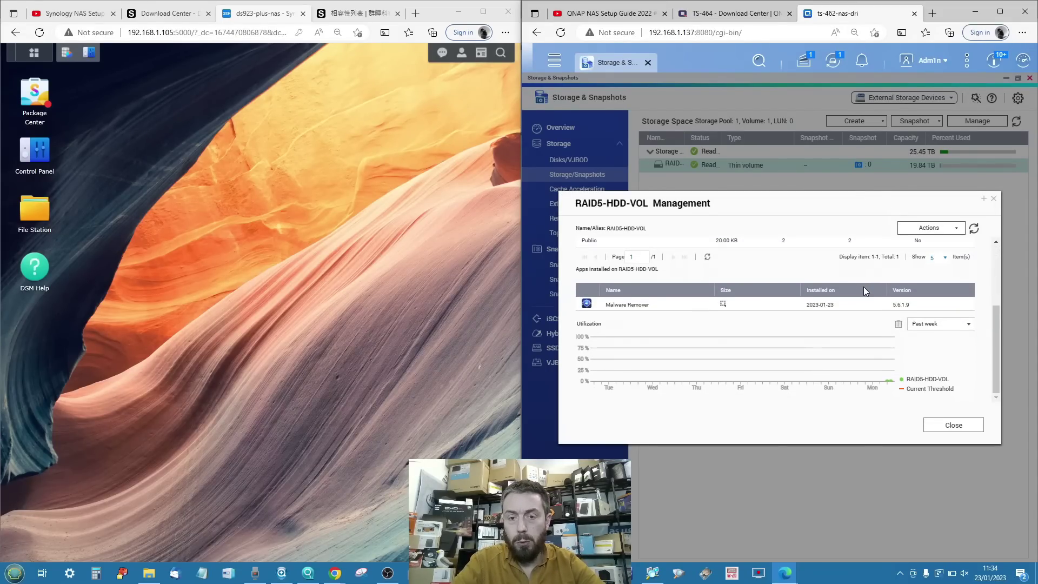
scroll(864, 287, up, 3)
click(934, 230)
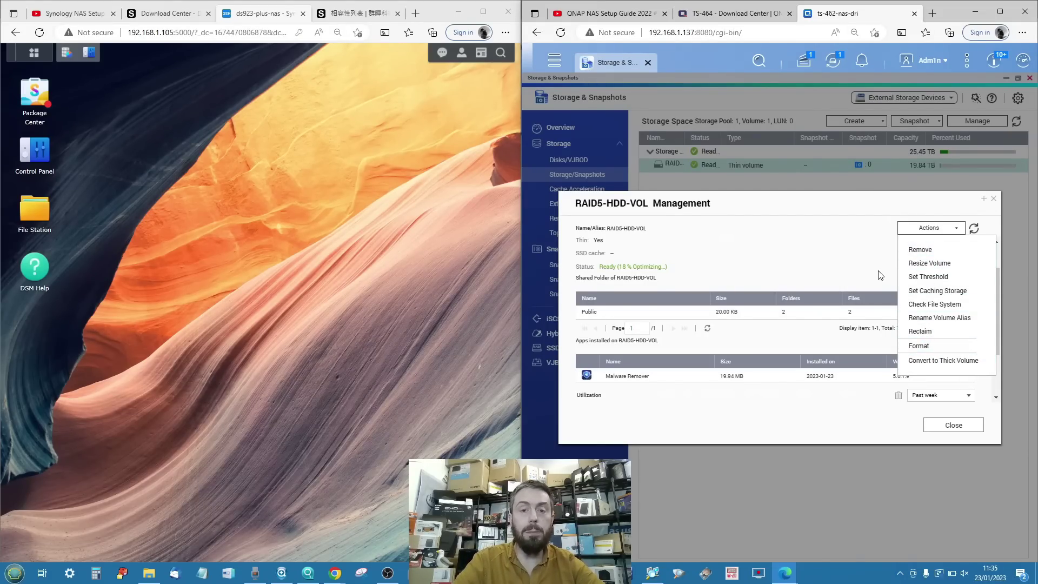
click(838, 264)
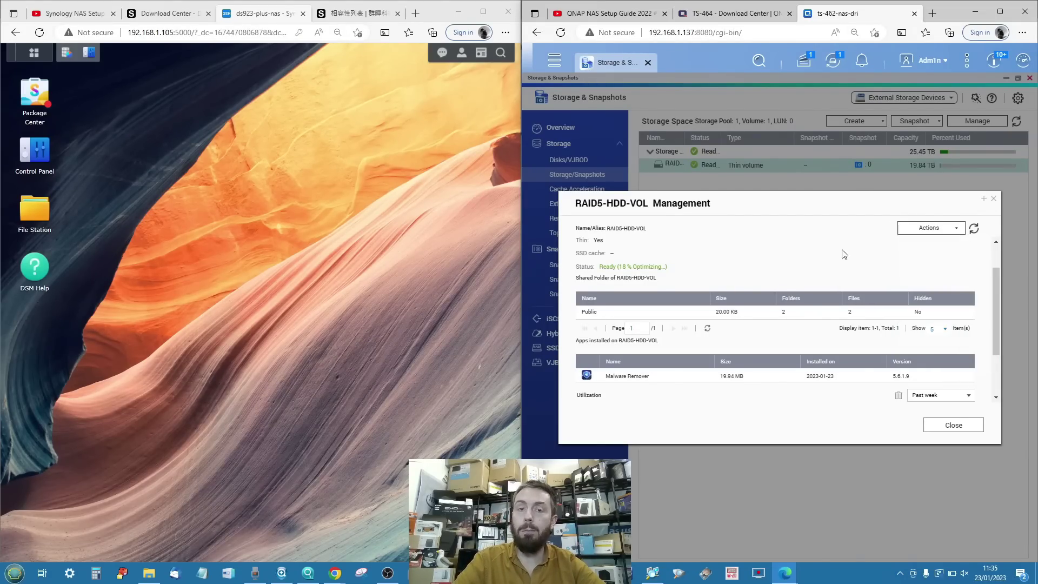
click(993, 201)
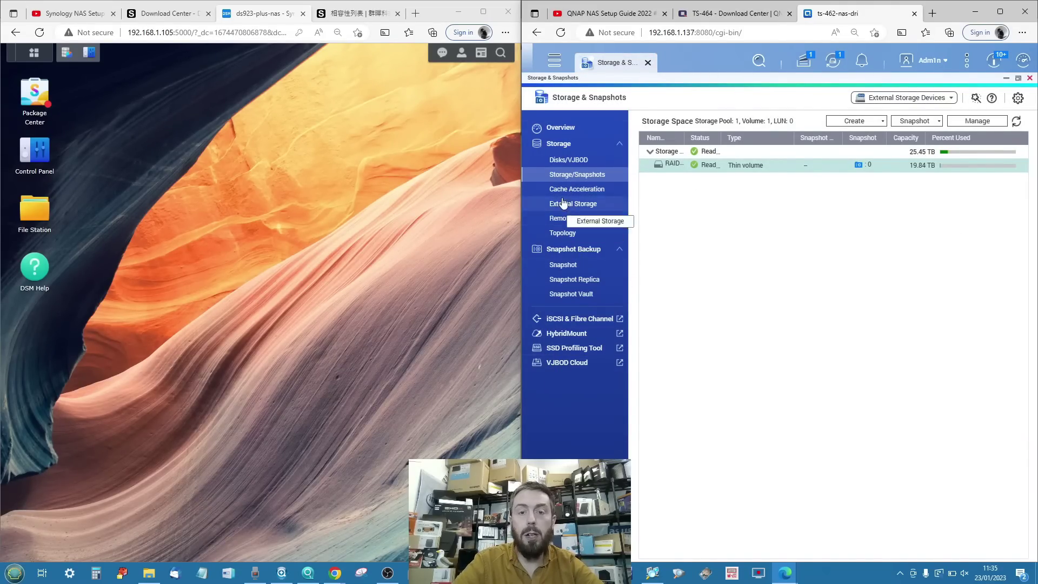
Open the Snapshot overview showing Storage Pool 1 with No Protection and 10% guaranteed snapshot space.
click(558, 264)
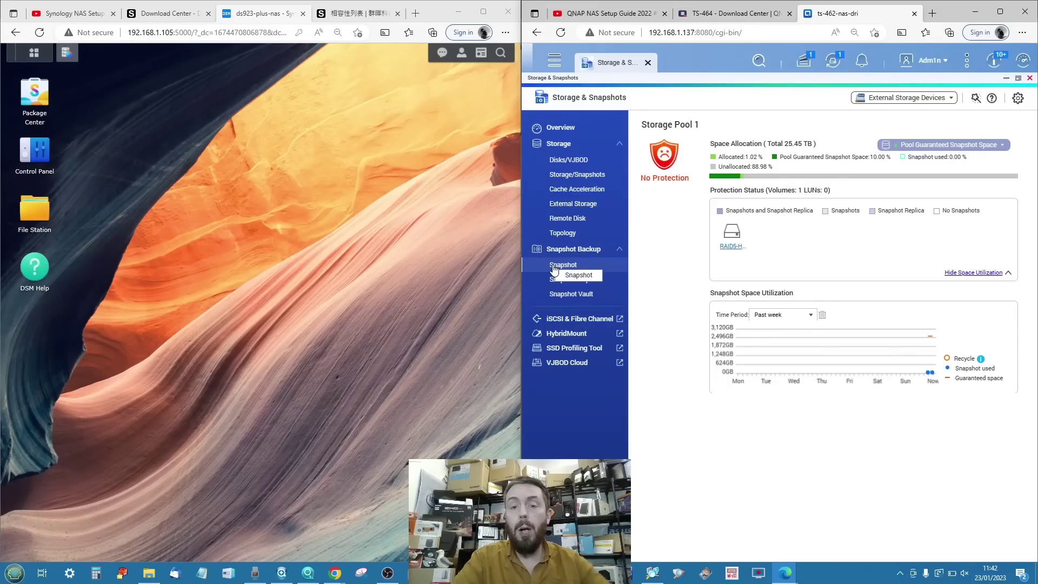
Toggle the space utilization chart, then open RAID5-HDD-VOL Management listing the Public and Share Test folders.
click(965, 273)
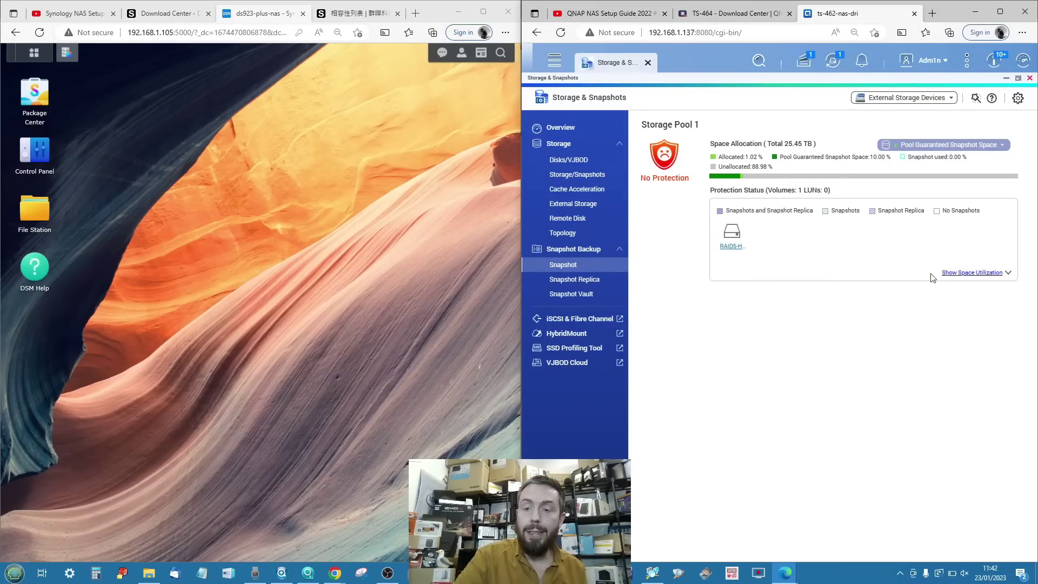
click(973, 272)
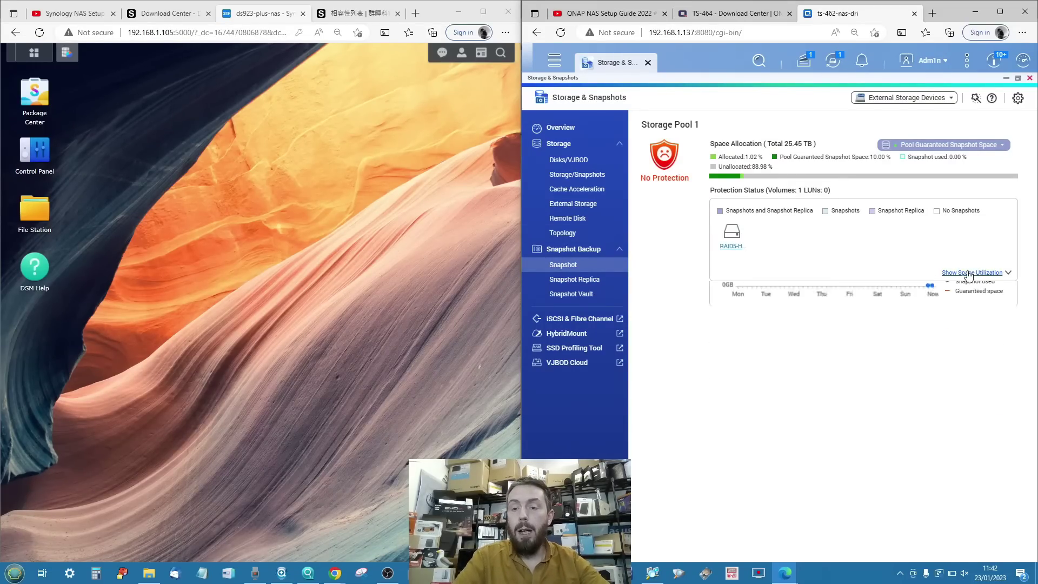
click(728, 248)
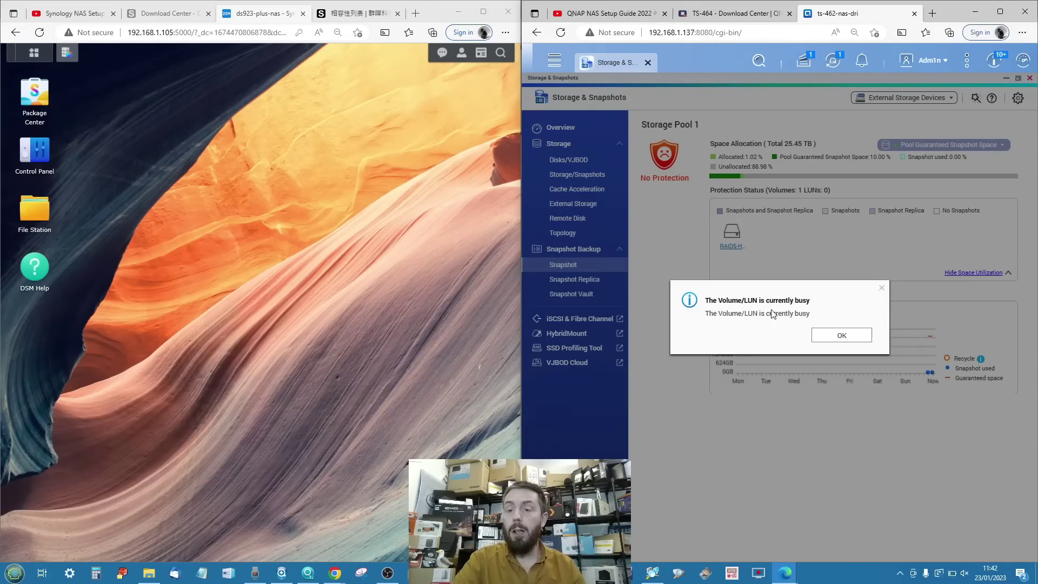
click(882, 289)
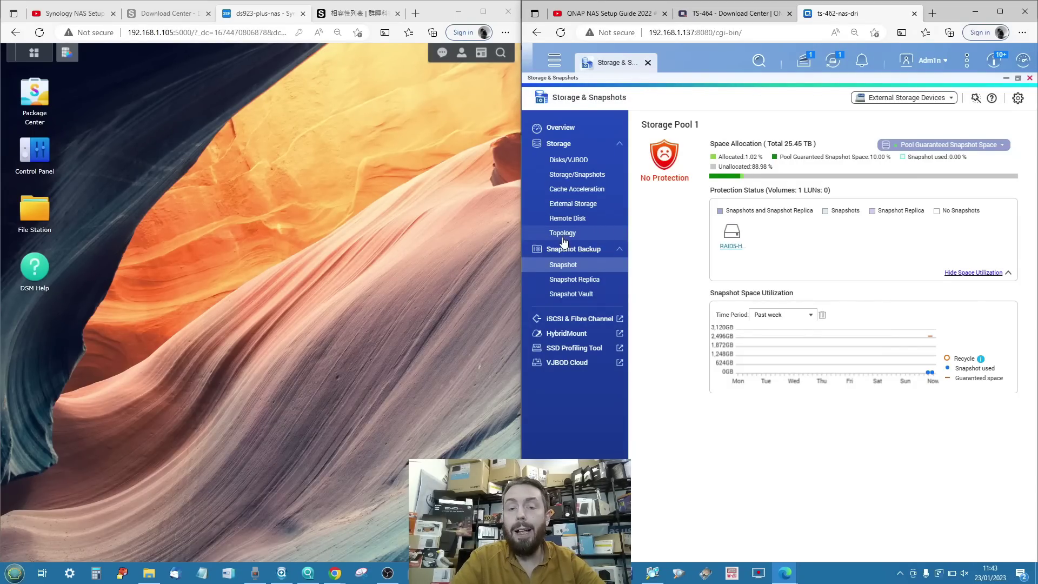
click(576, 165)
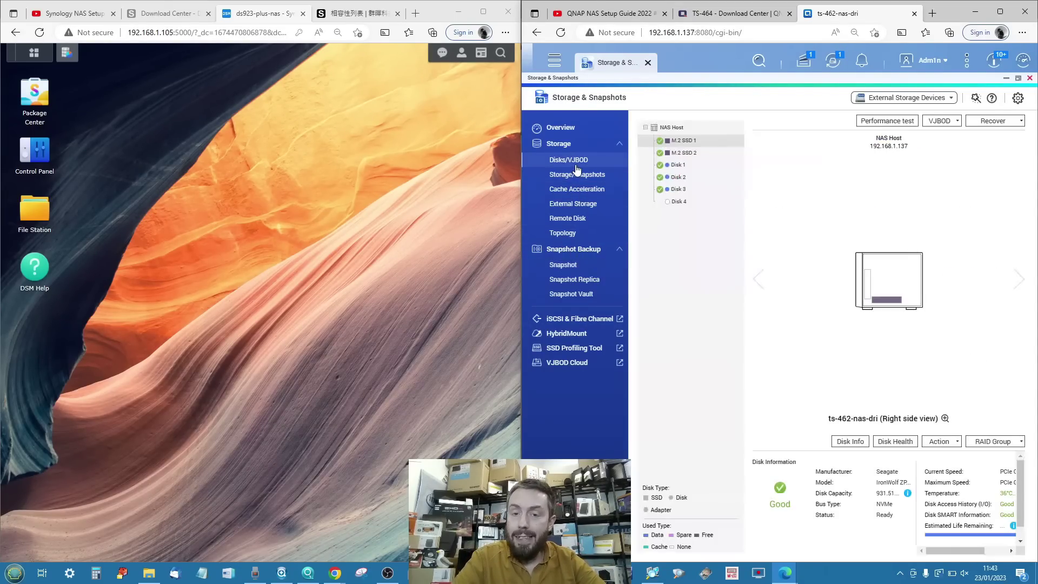
click(577, 174)
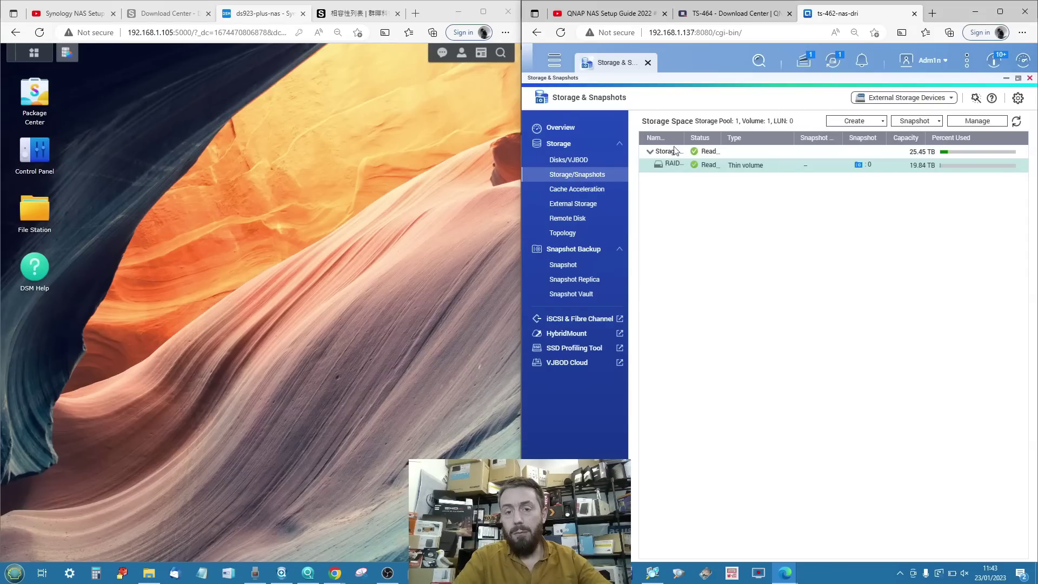
double_click(681, 167)
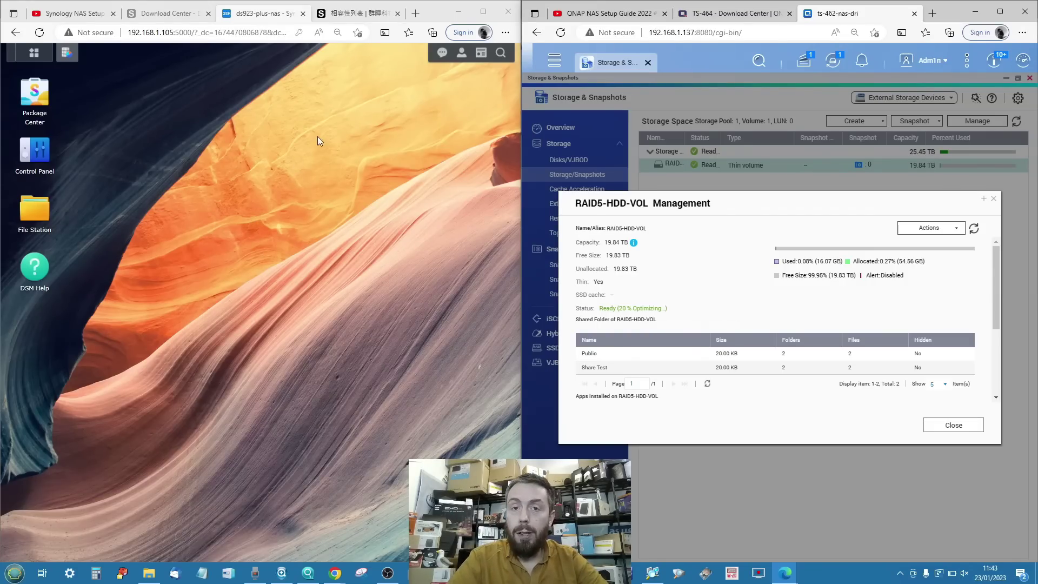
Check Storage Manager on the Synology NAS, minimize it, and launch Package Center.
click(66, 53)
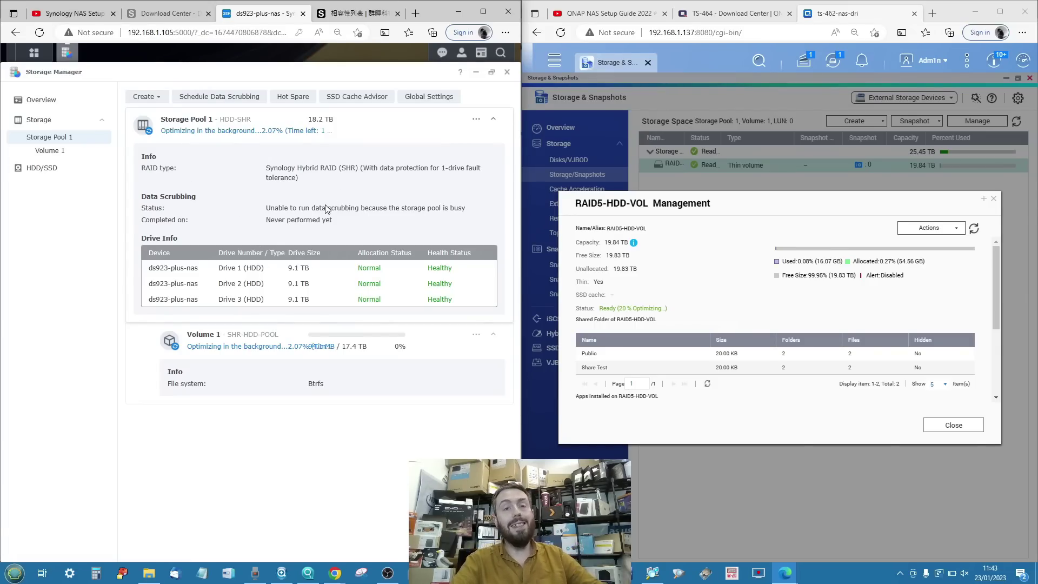
click(476, 72)
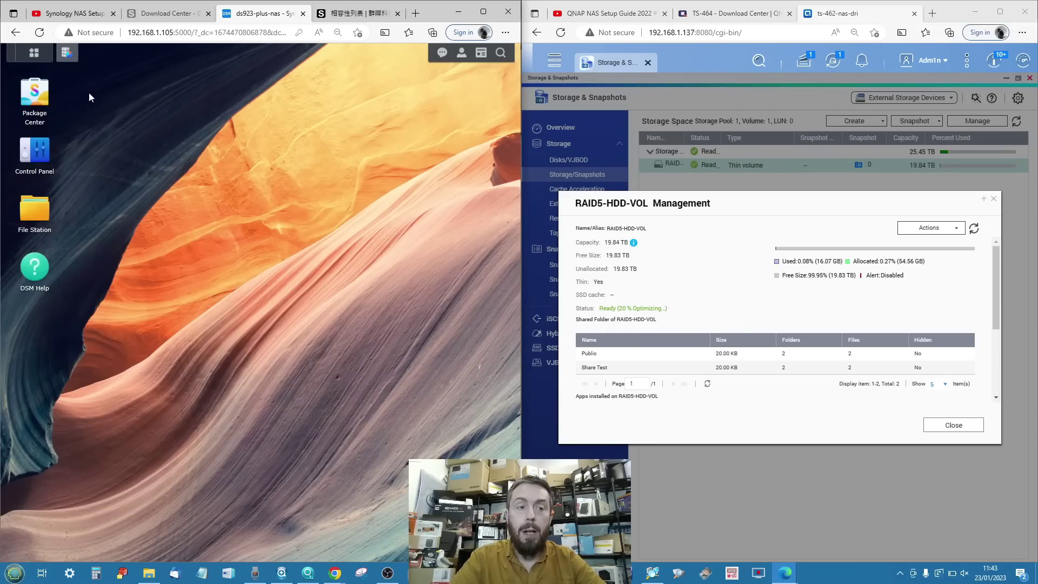
click(33, 100)
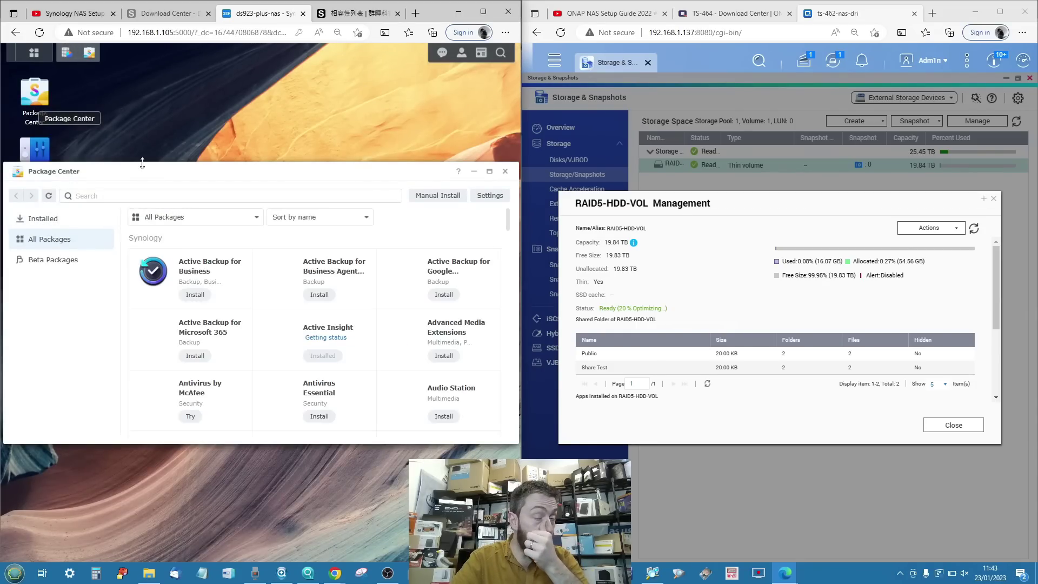
Search Package Center for 'sna' and launch the installed Snapshot Replication package.
click(204, 196)
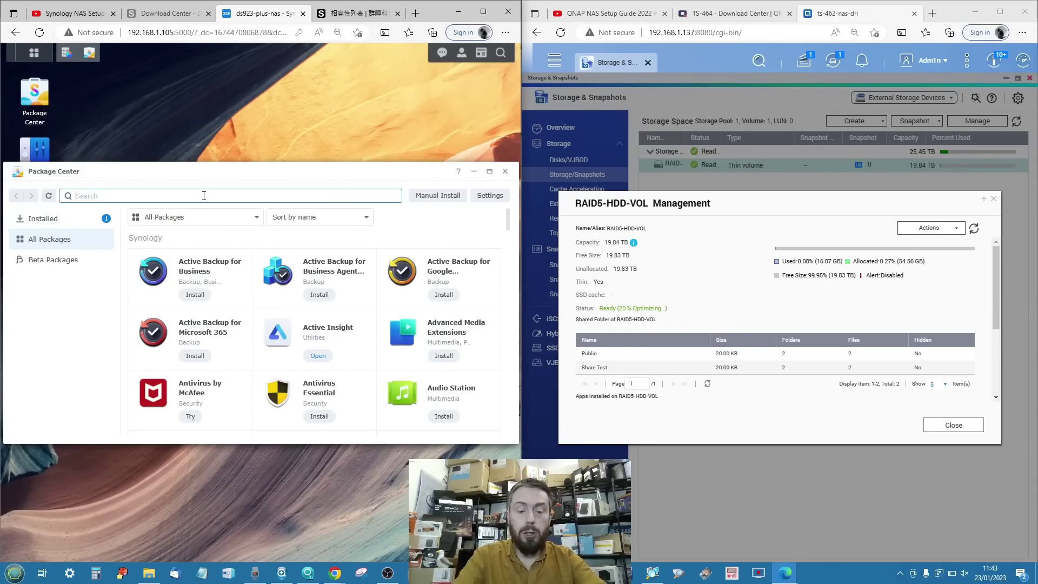
text(snap)
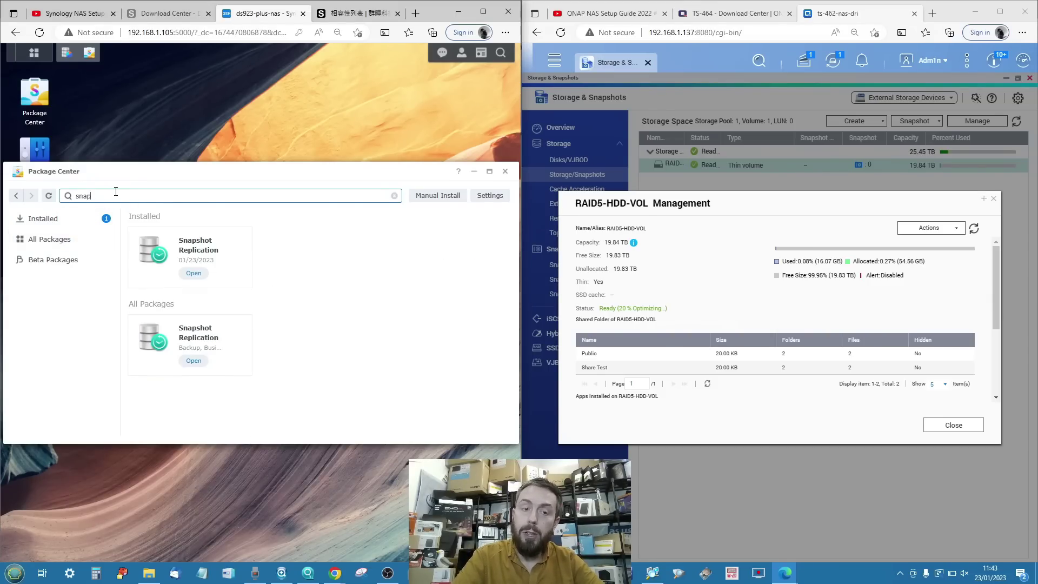
click(208, 248)
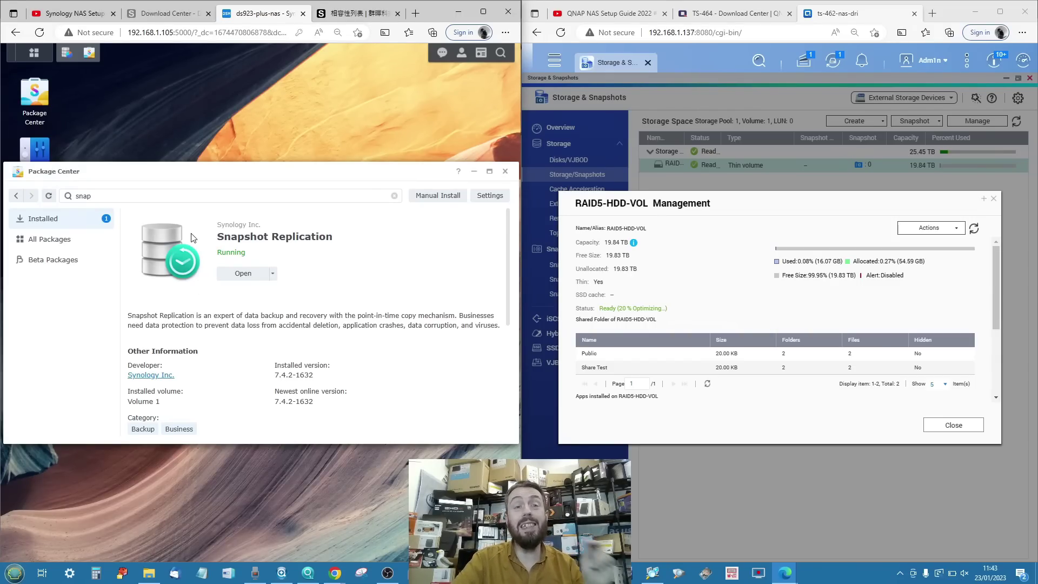
click(162, 13)
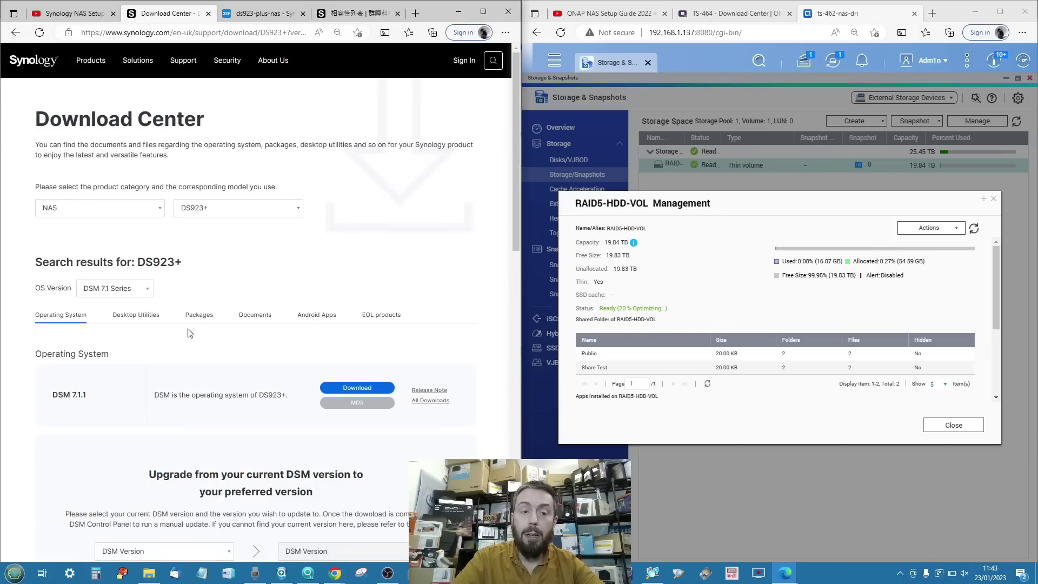
click(278, 15)
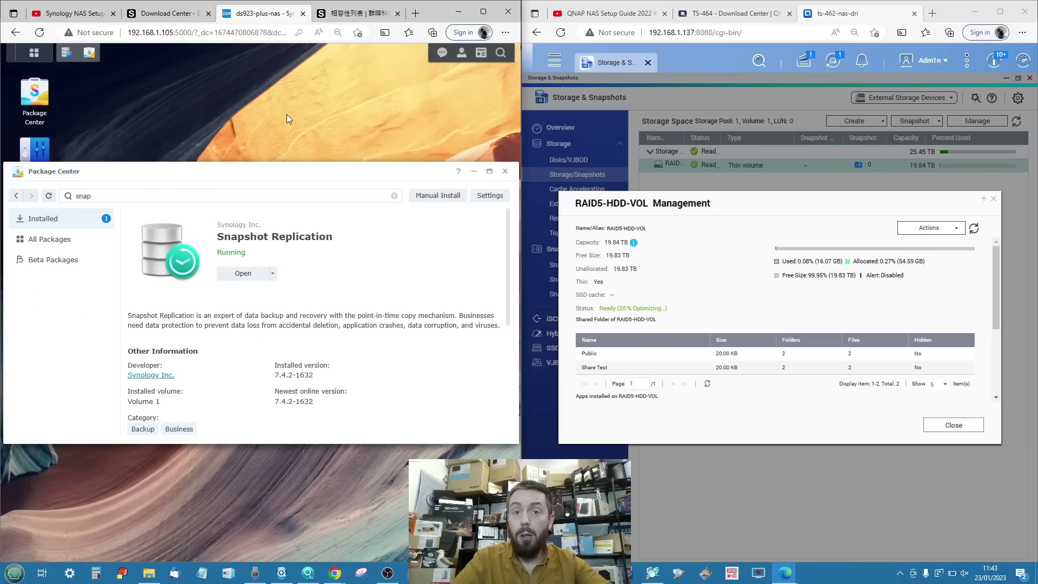
click(243, 275)
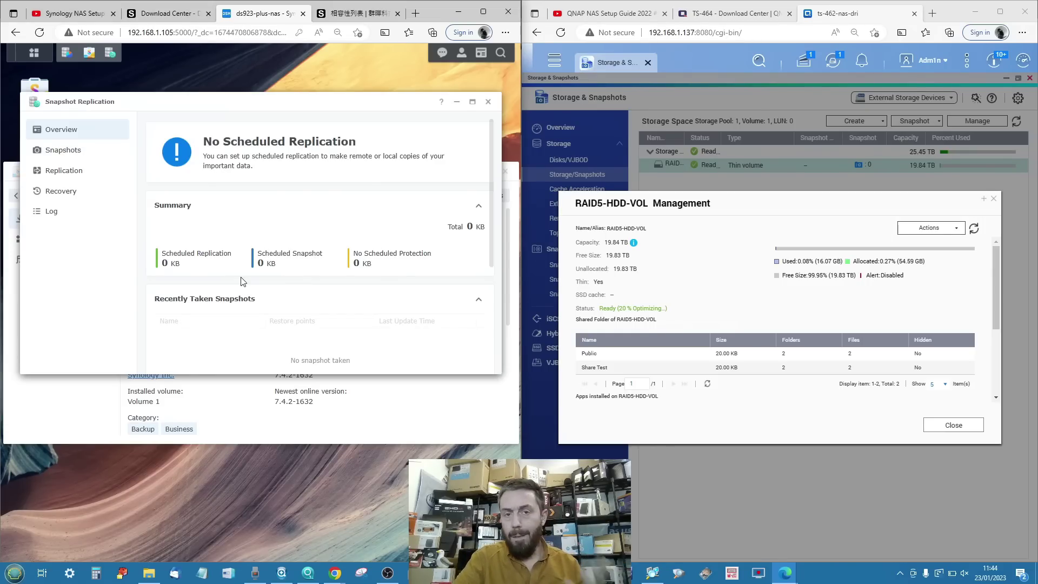
View Test Shared Folder's snapshot status in Snapshot Replication, then launch File Station on the QNAP.
click(70, 151)
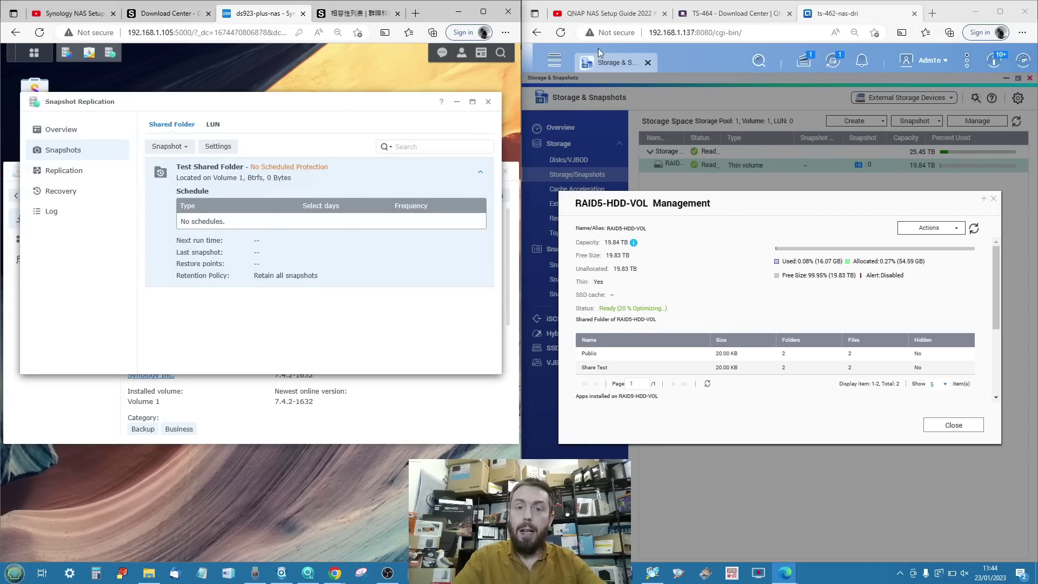
click(554, 60)
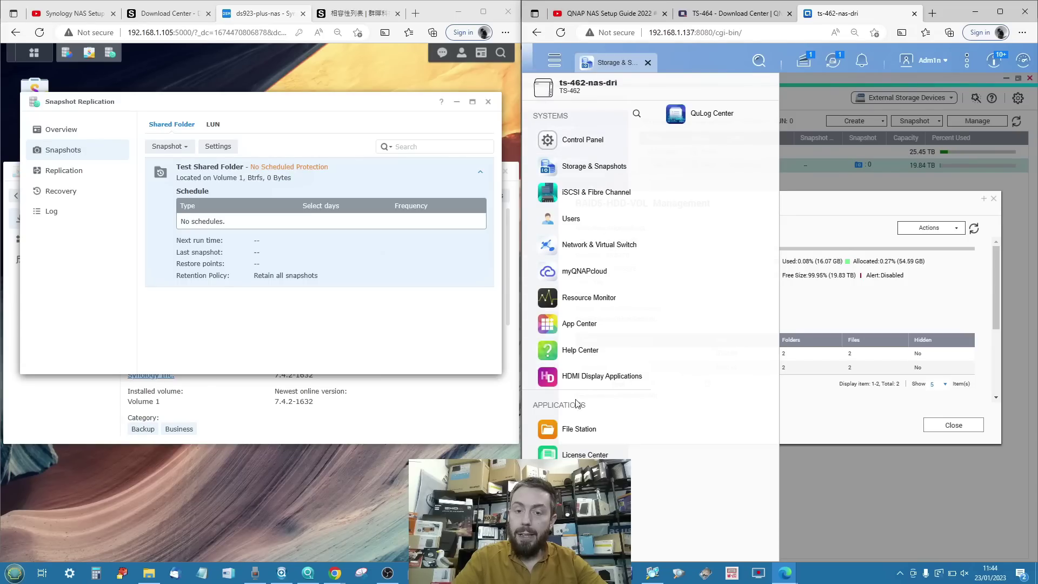
click(582, 432)
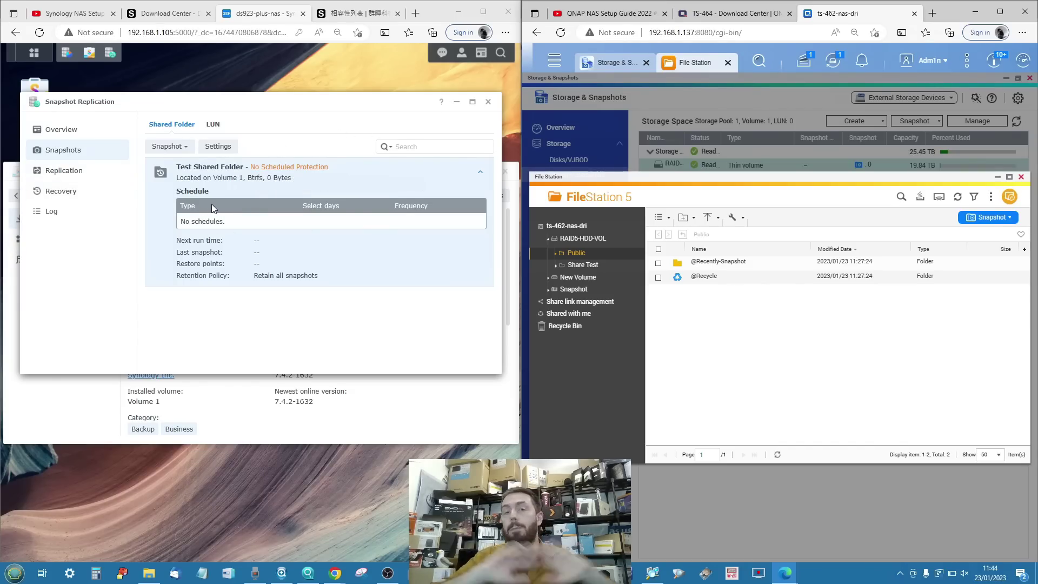
Launch File Station on the Synology and minimize it again.
click(30, 55)
click(209, 127)
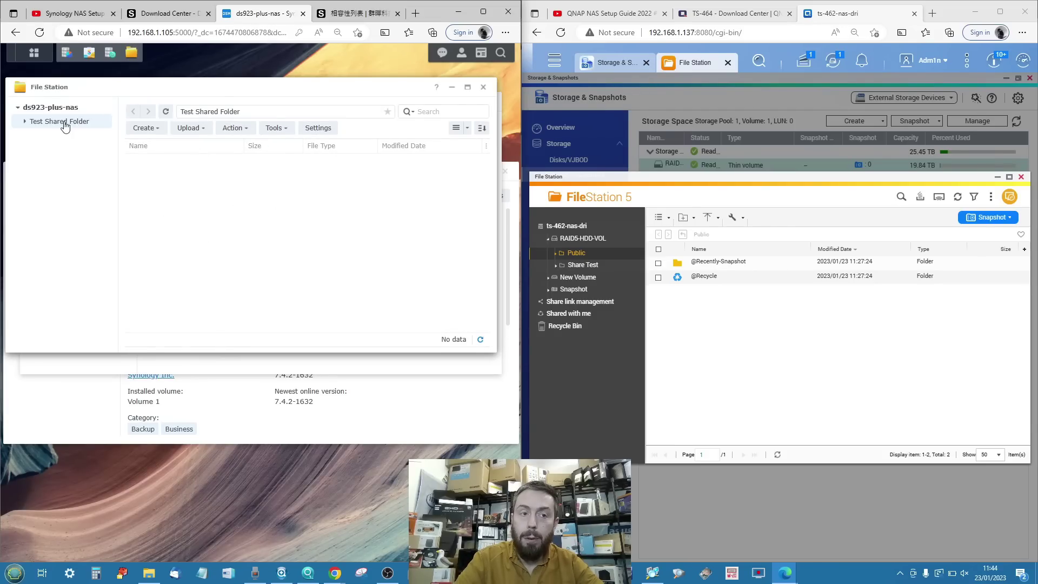
click(451, 87)
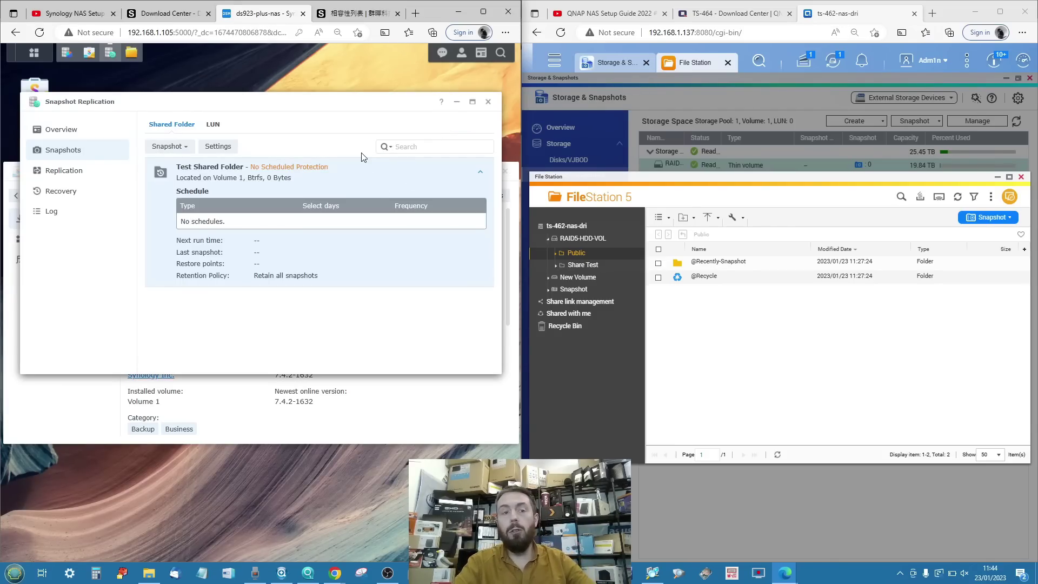
Check the Shared Folder and LUN snapshot lists, then open Test Shared Folder's snapshot Settings.
click(176, 147)
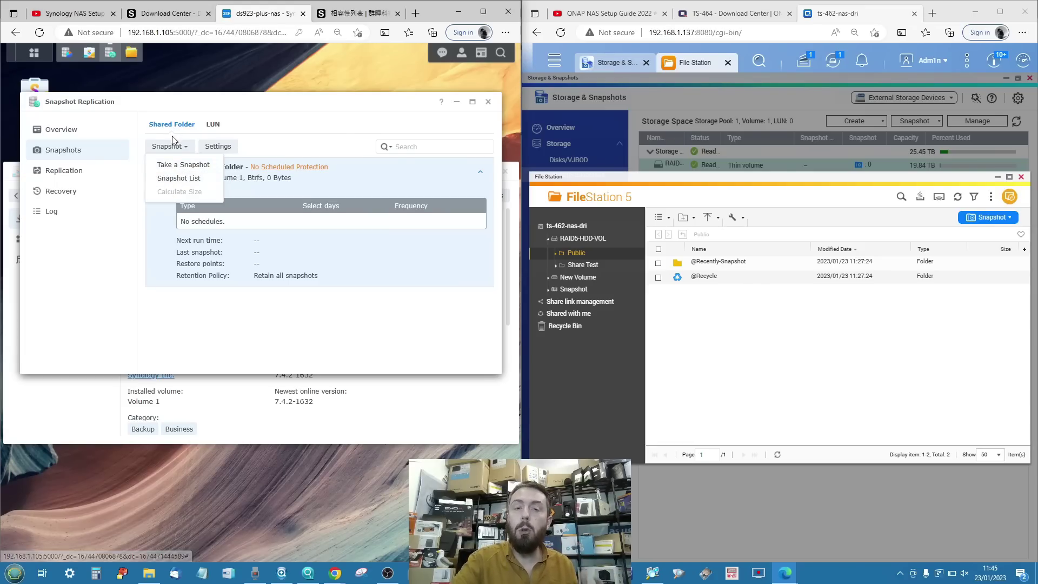
click(207, 128)
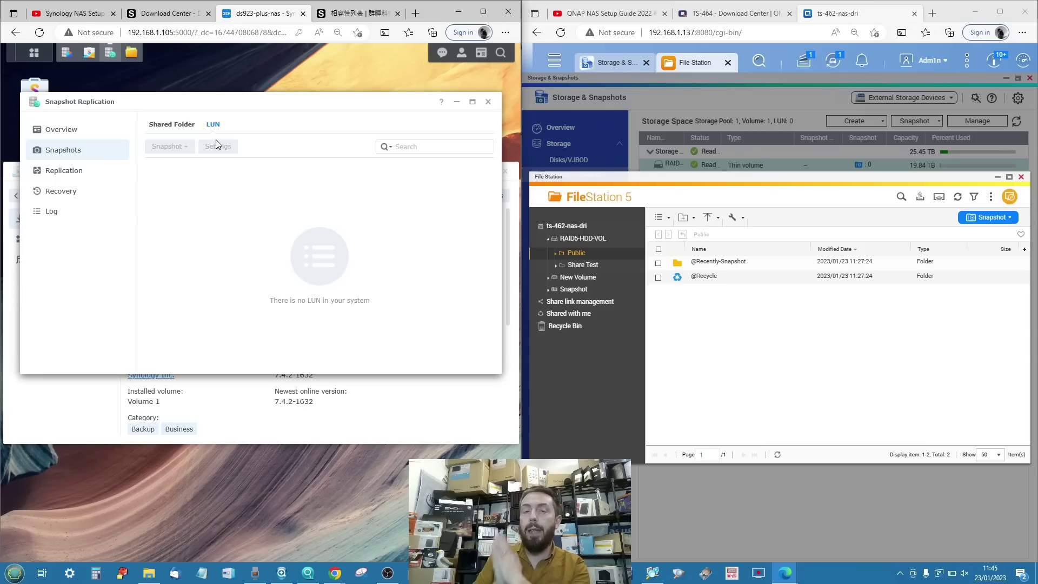
click(176, 125)
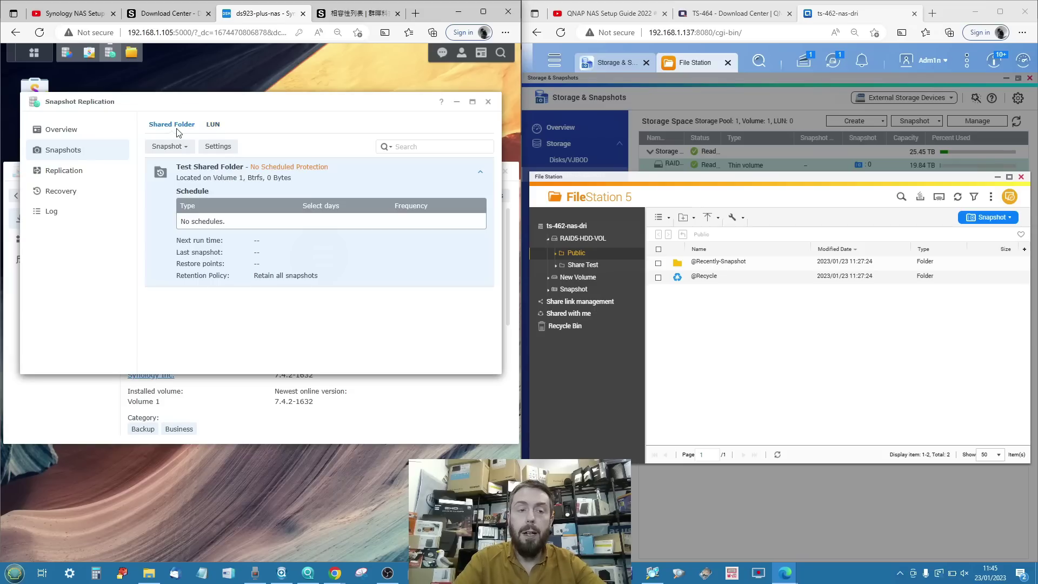
click(219, 147)
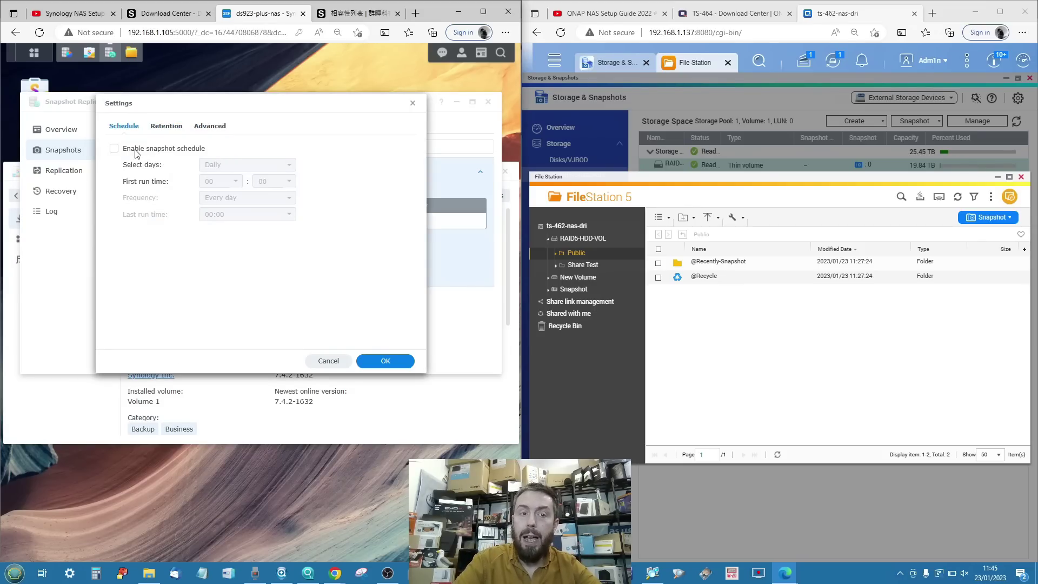
Enable a daily snapshot schedule repeating every 1 hour.
click(114, 149)
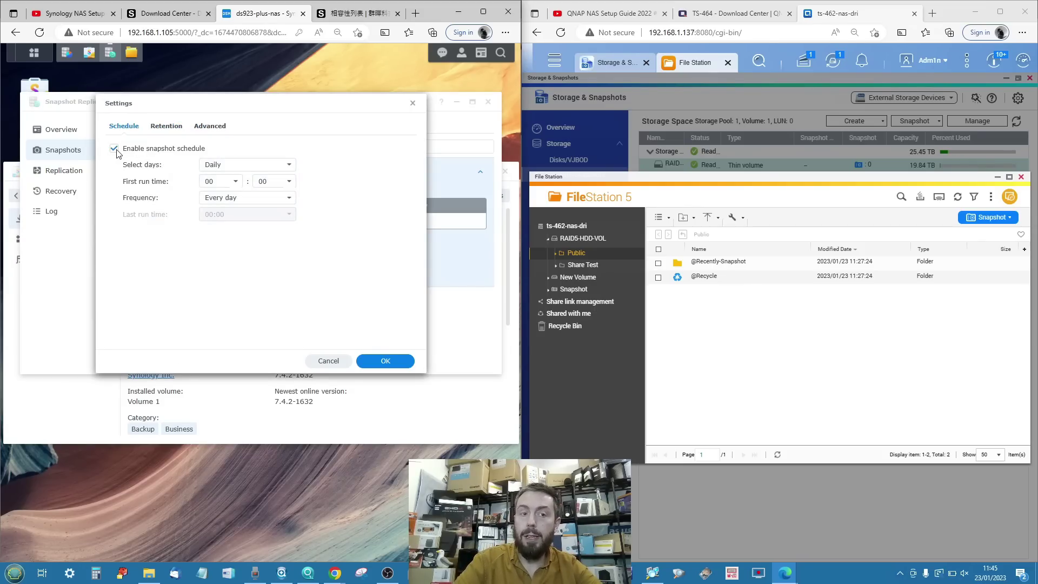
click(235, 171)
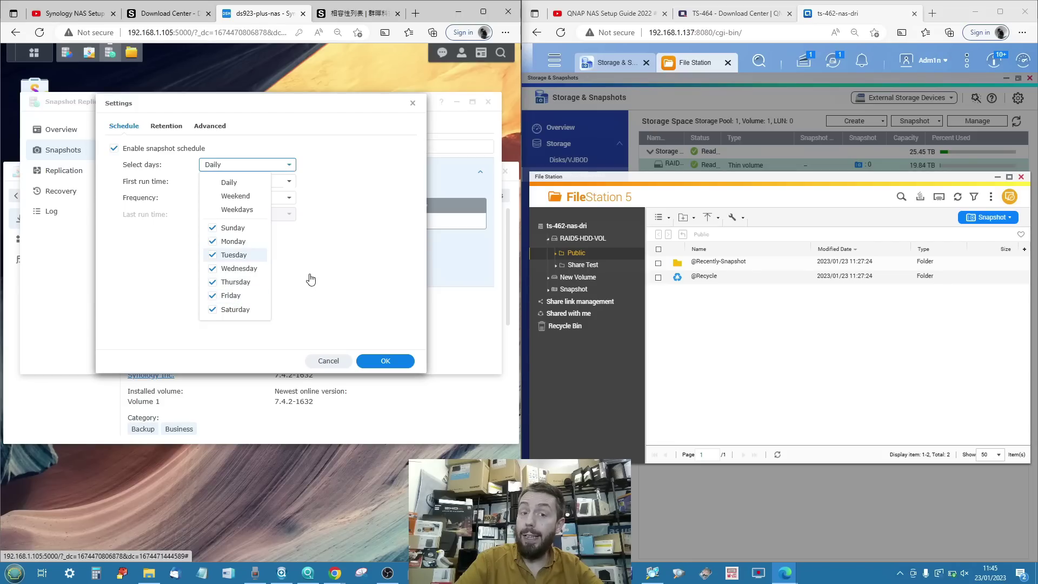
click(331, 266)
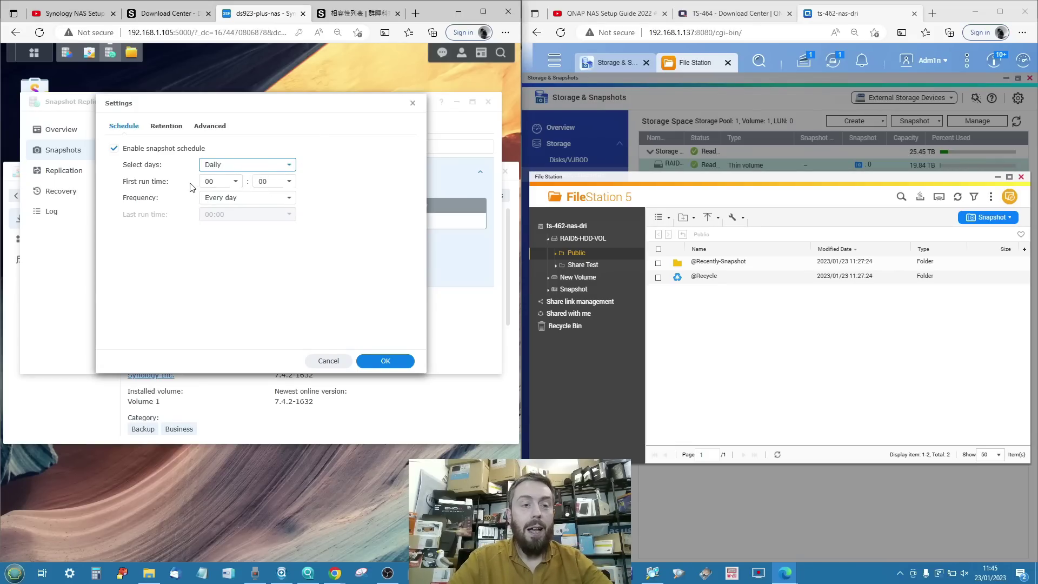
click(219, 199)
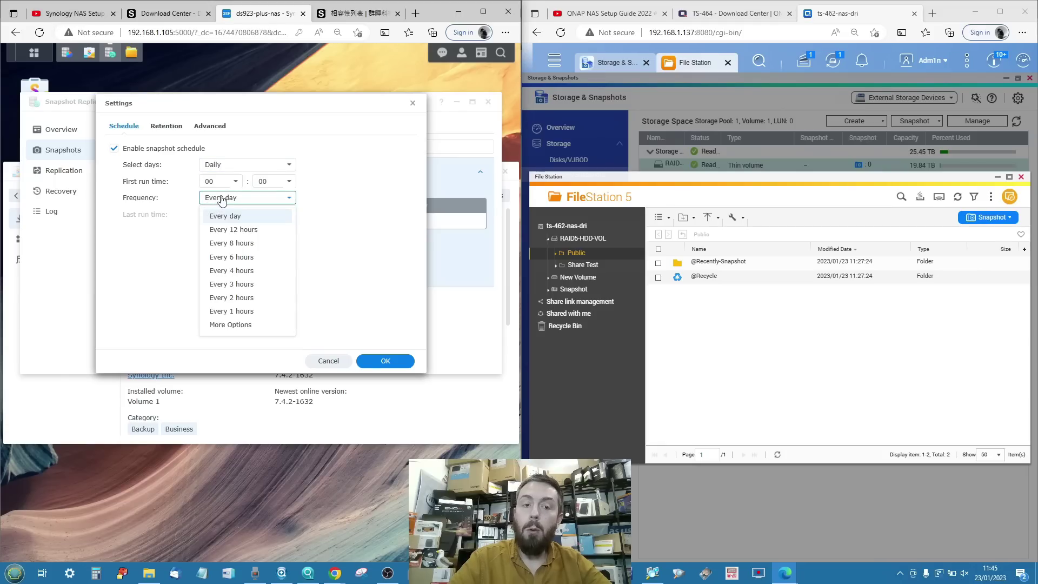
click(221, 199)
click(221, 199)
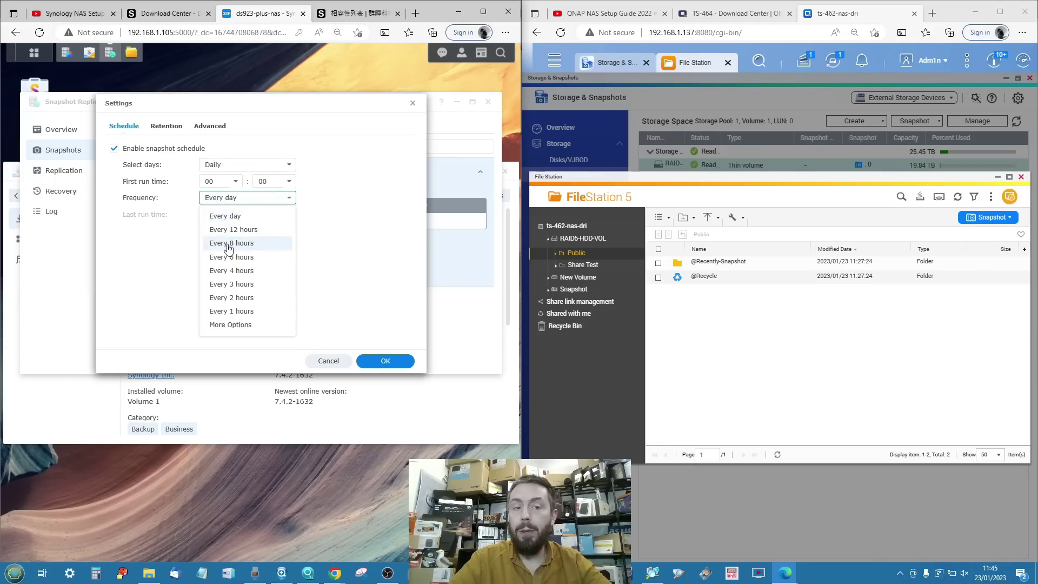
click(171, 251)
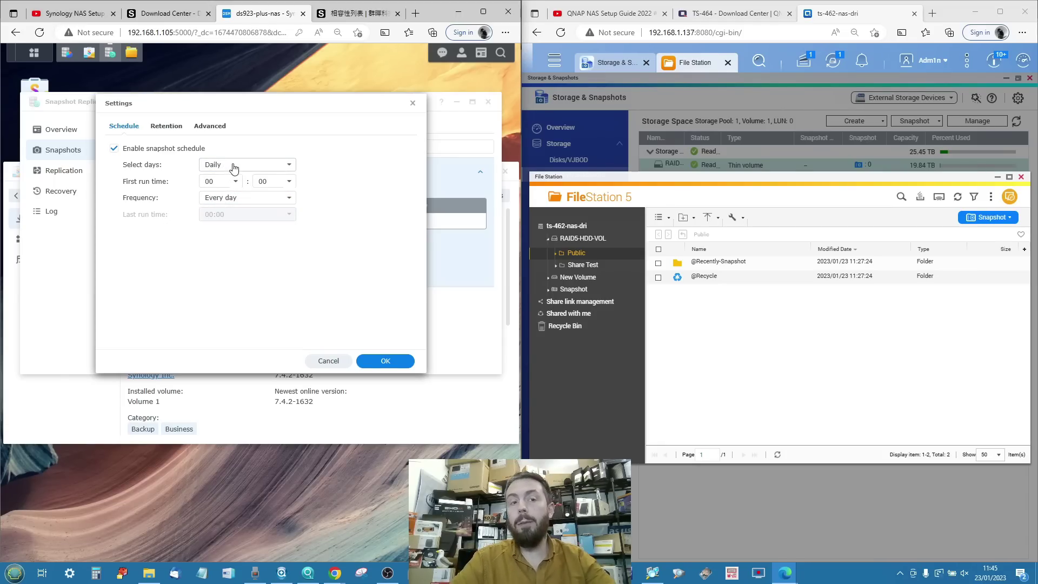
click(233, 196)
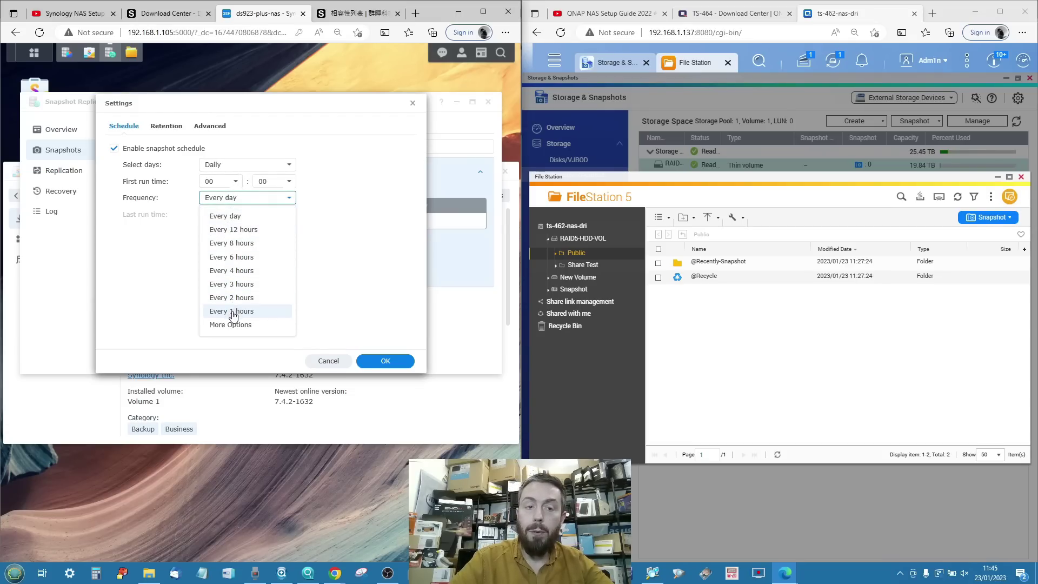
click(233, 312)
Set the first run time to 12:00 and bring up the Retention settings.
click(229, 182)
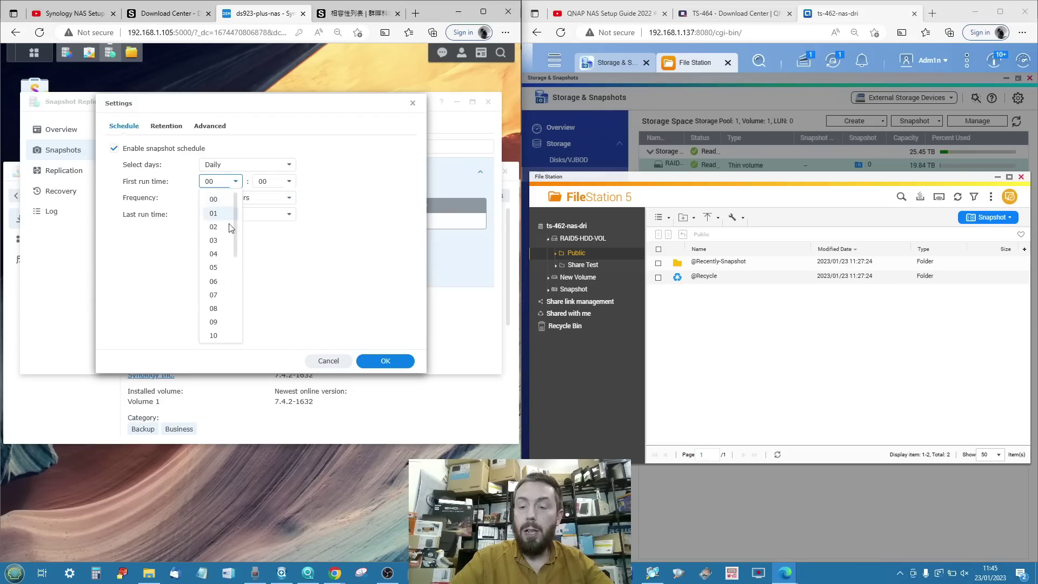
scroll(216, 294, down, 1)
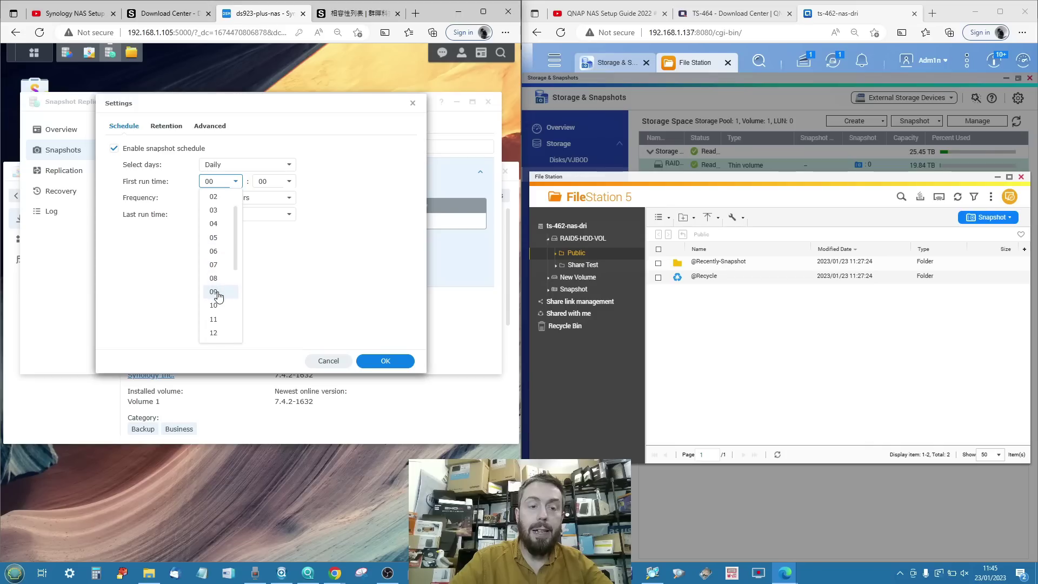
click(217, 329)
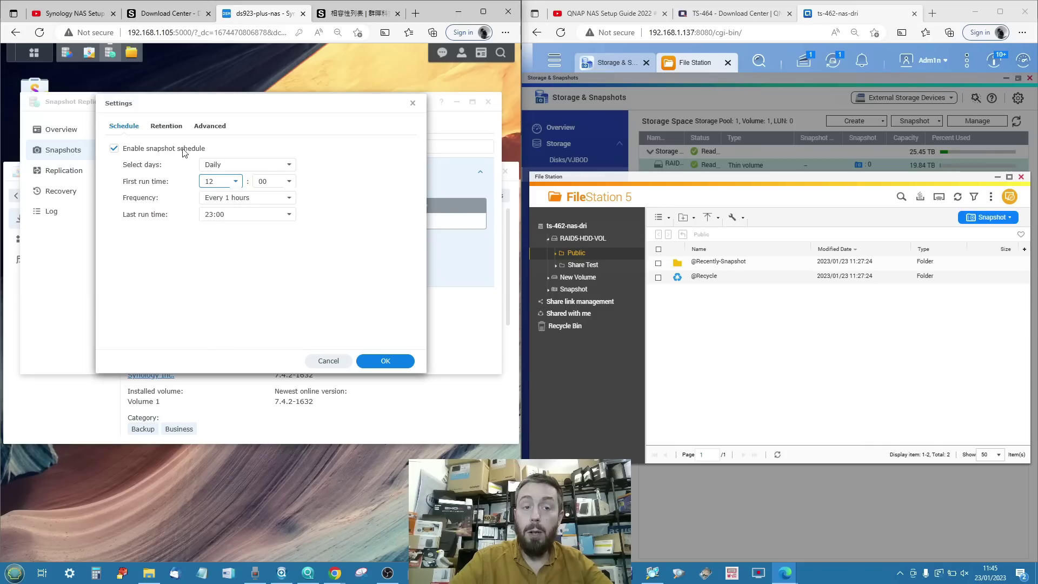
click(164, 127)
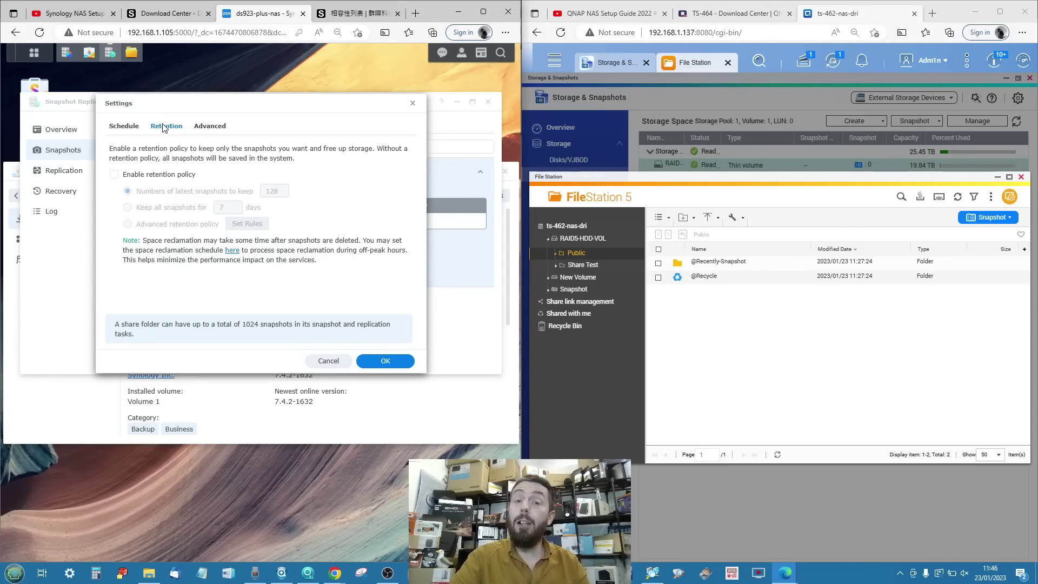
Enable a retention policy that keeps the 128 latest snapshots, review Advanced, and save the schedule.
click(115, 174)
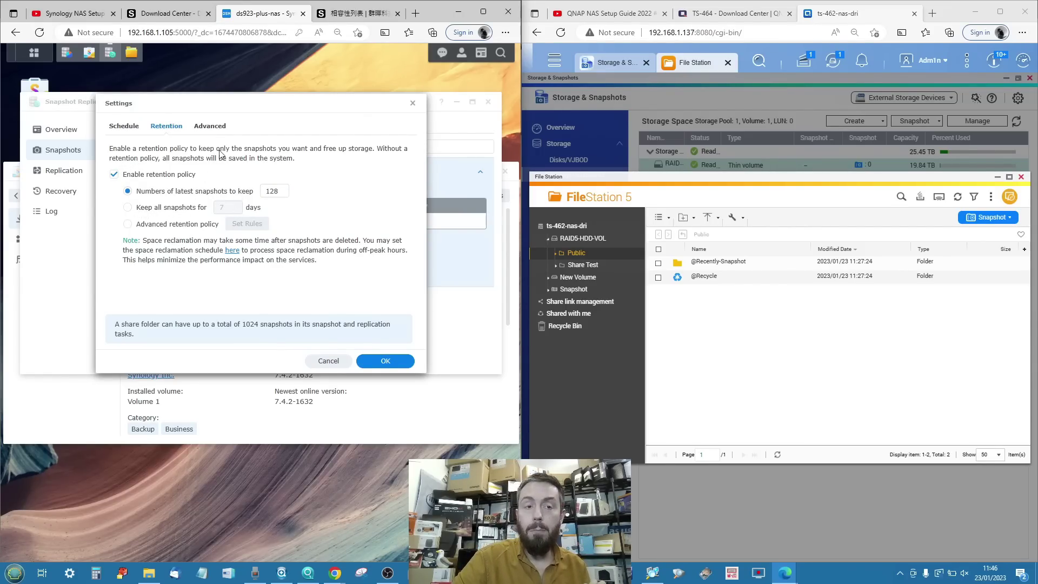
click(212, 126)
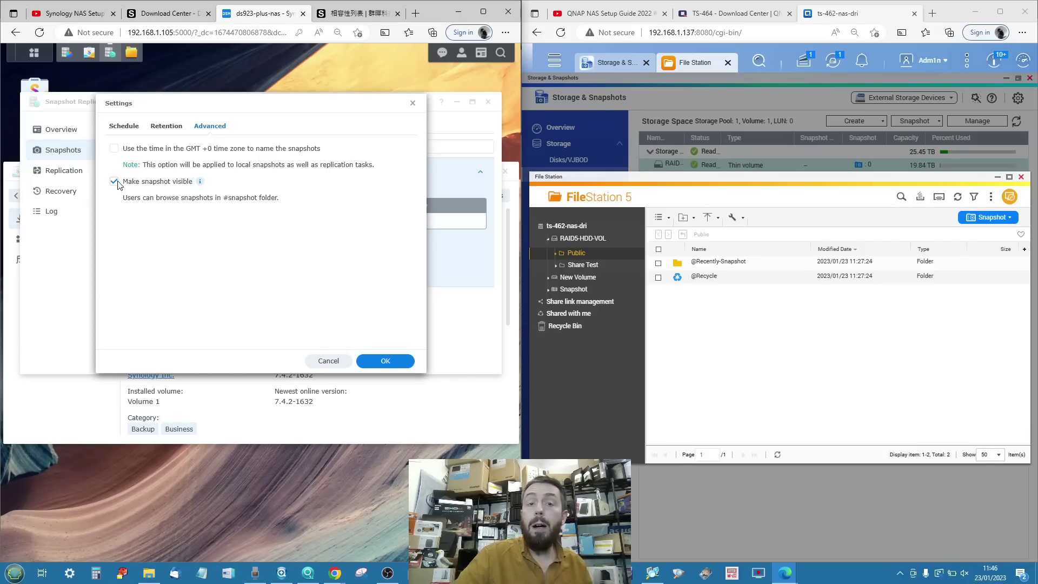
mouse_move(196, 186)
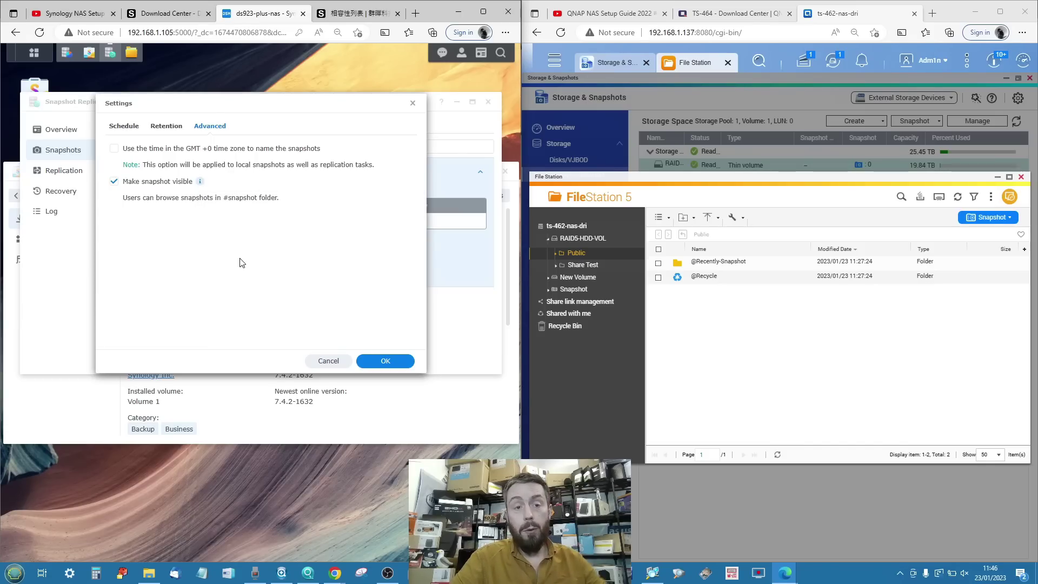
click(377, 356)
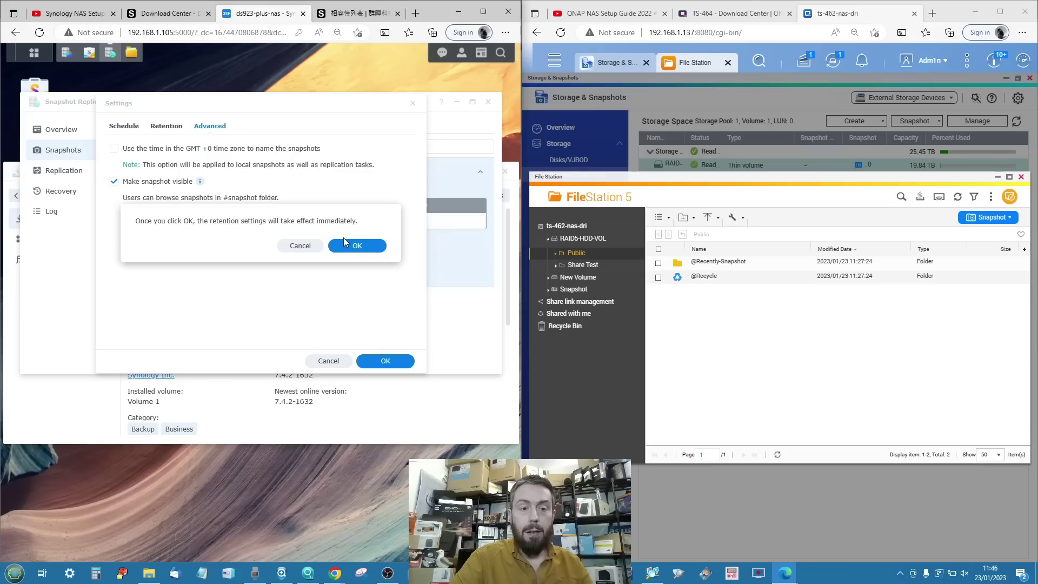
click(356, 246)
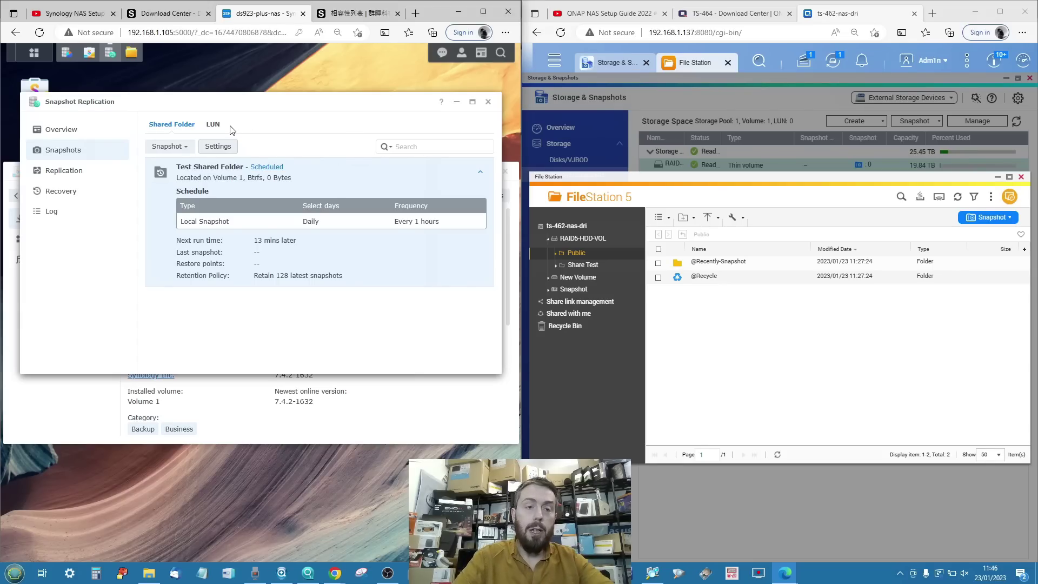
click(181, 147)
Take a locked manual snapshot of Test Shared Folder with the description 'test 1'.
click(181, 165)
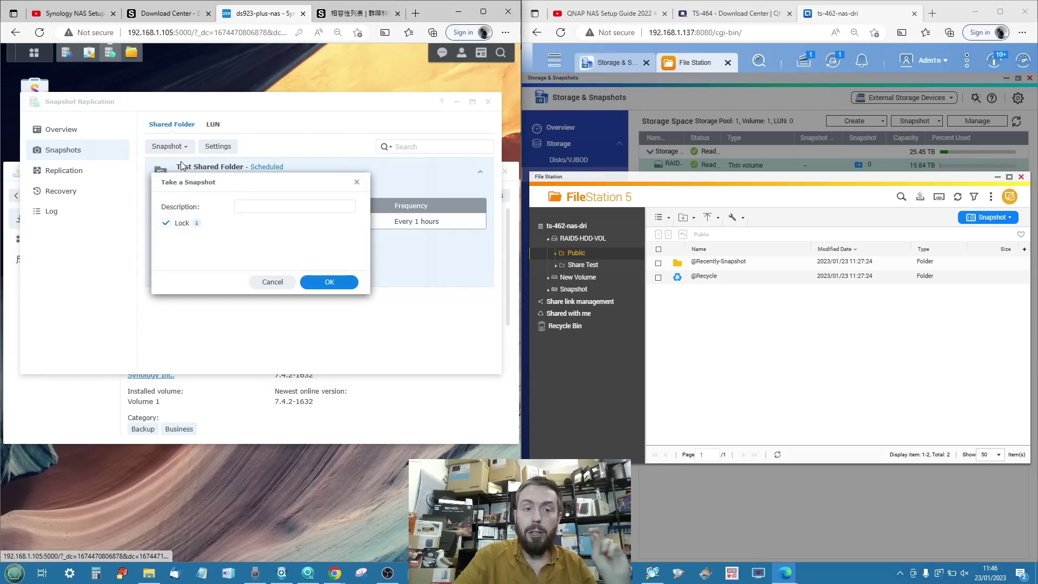
click(291, 205)
text(test)
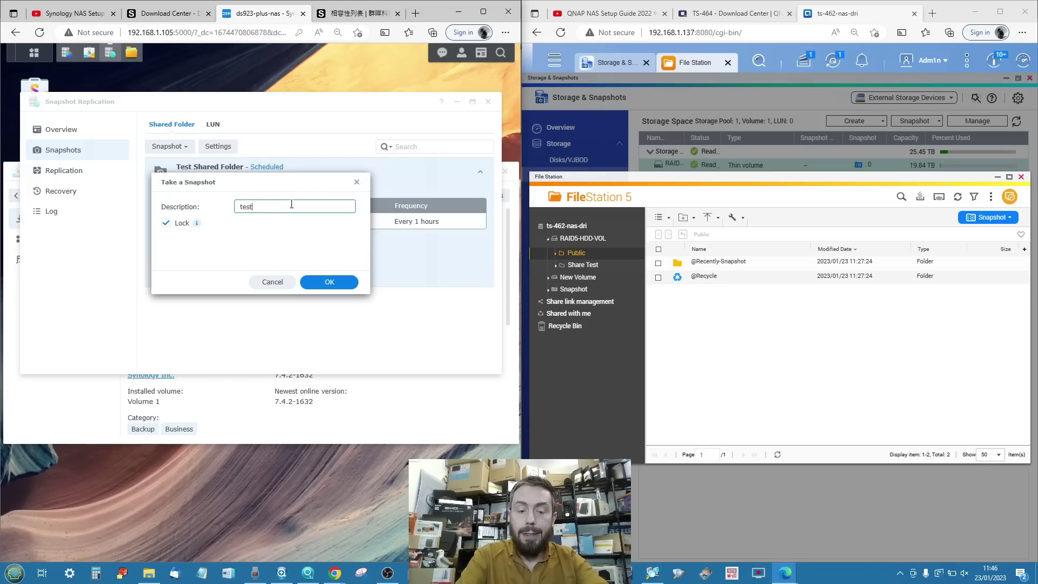
text( 1)
click(337, 286)
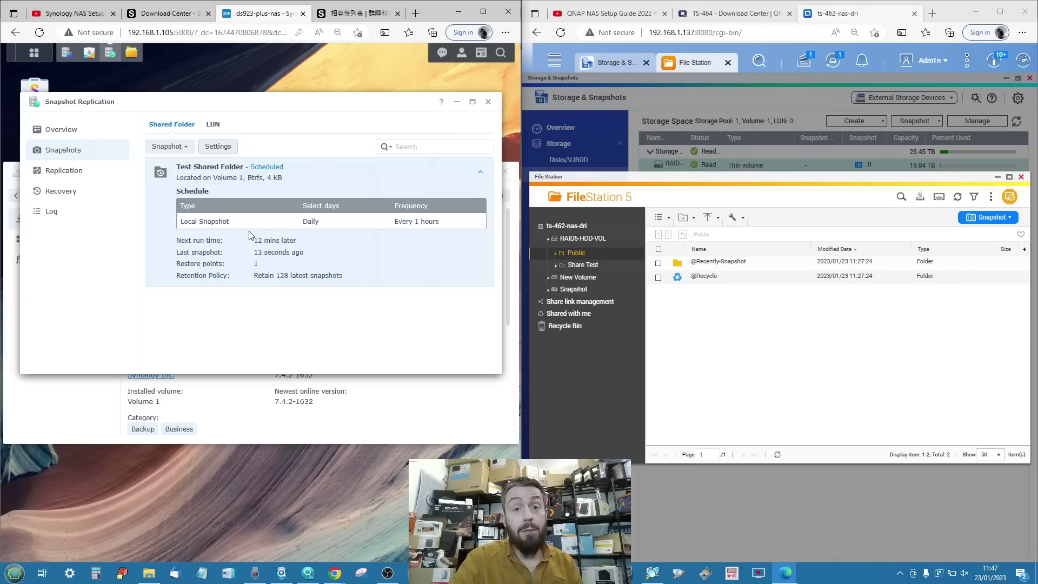
Check the LUN and Shared Folder replication tabs, and preview the Create wizard without creating a task.
click(77, 174)
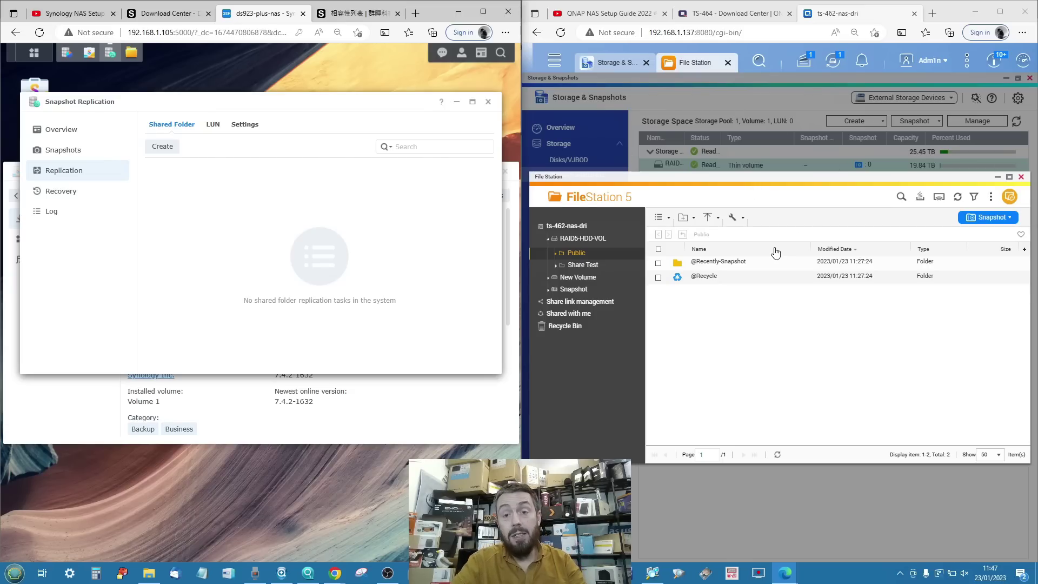
click(219, 126)
click(165, 126)
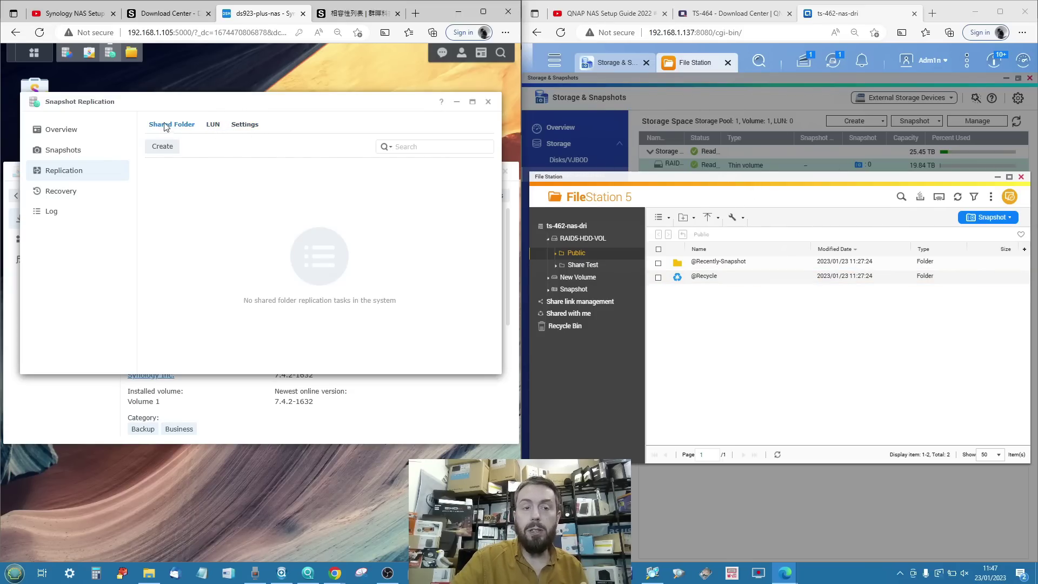
click(162, 147)
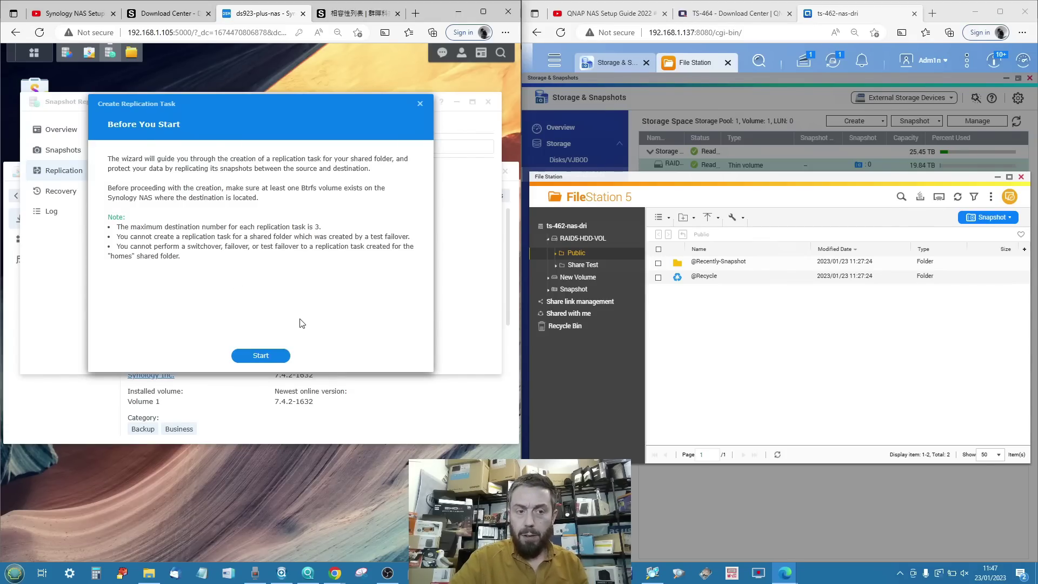
click(420, 104)
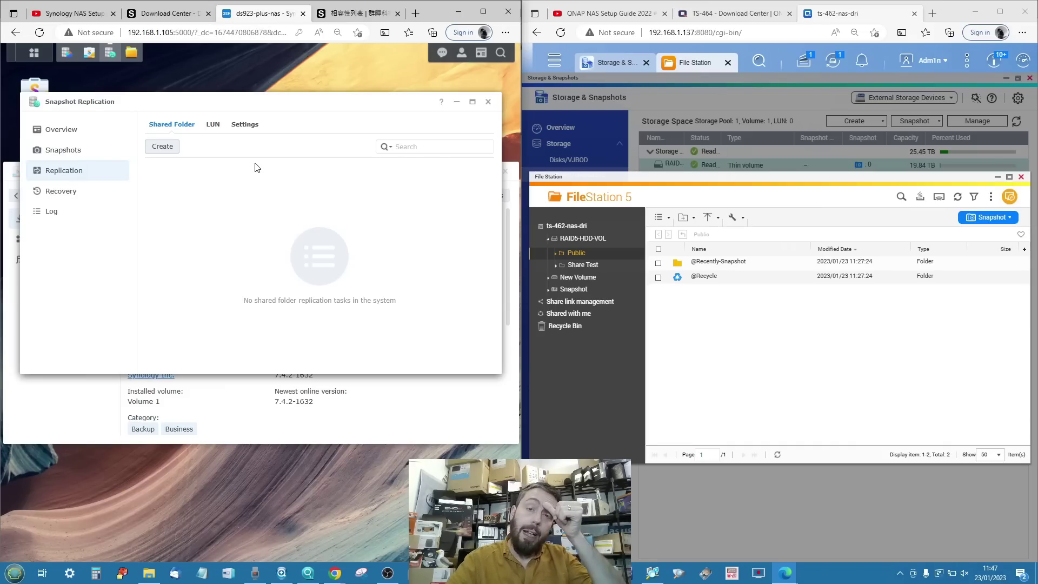
In Recovery, view Test Shared Folder's restore points, including the 'test 1' snapshot, then close the list.
click(84, 194)
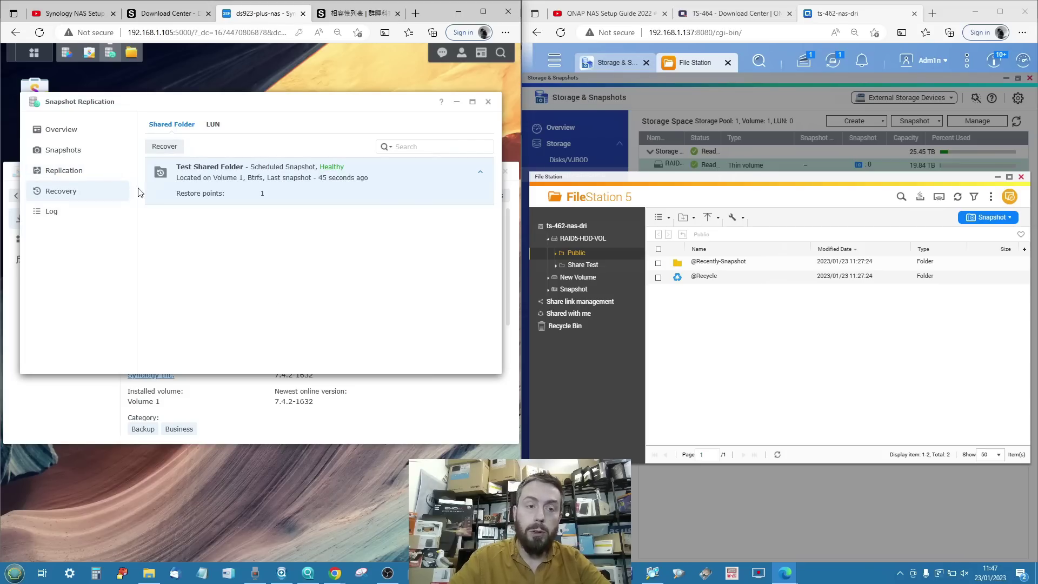
click(164, 148)
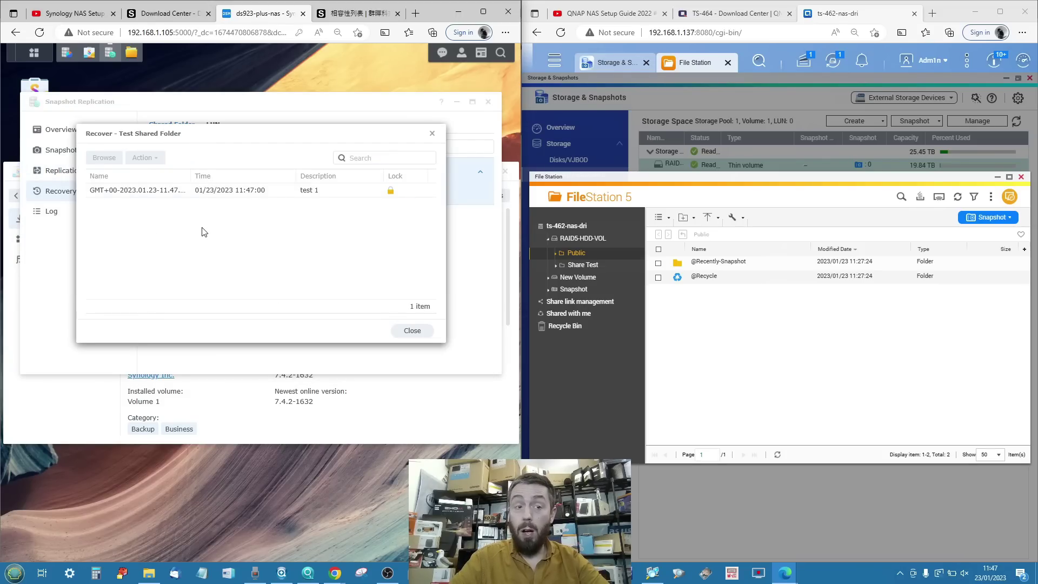
click(129, 190)
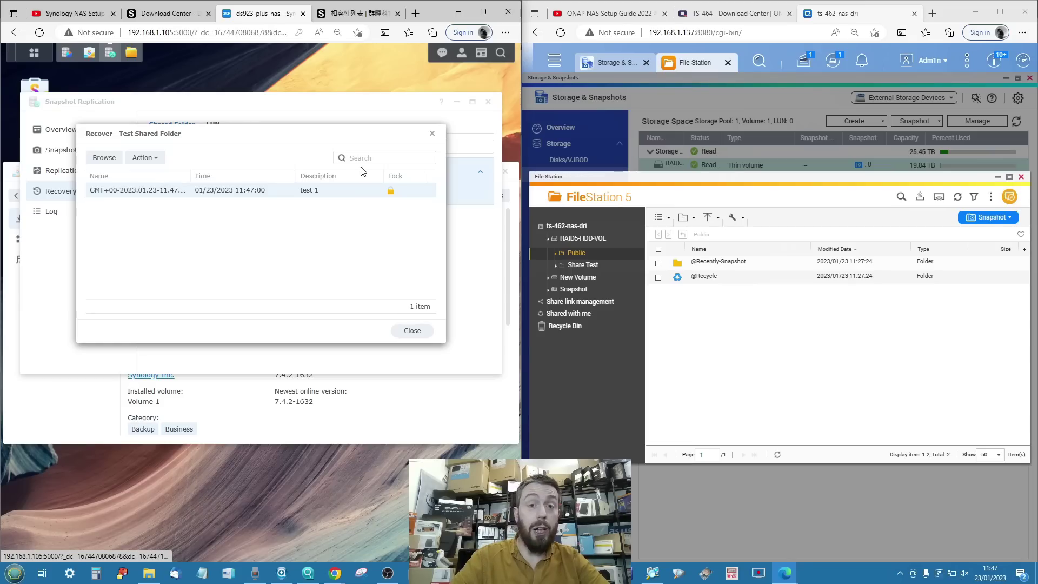
click(433, 133)
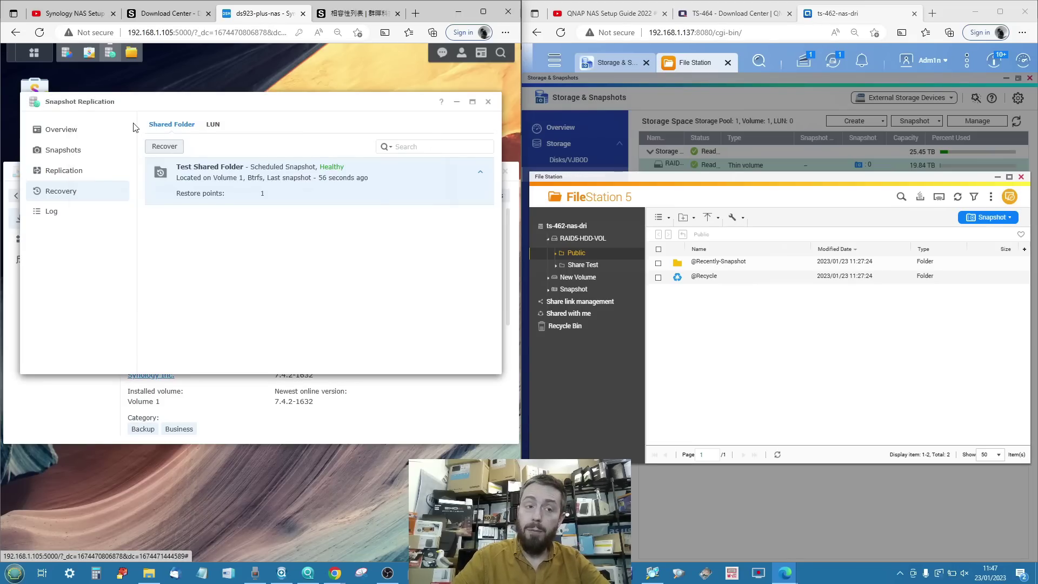
Review the Overview summary and the Snapshots page, then minimize Snapshot Replication.
click(99, 133)
scroll(165, 178, down, 3)
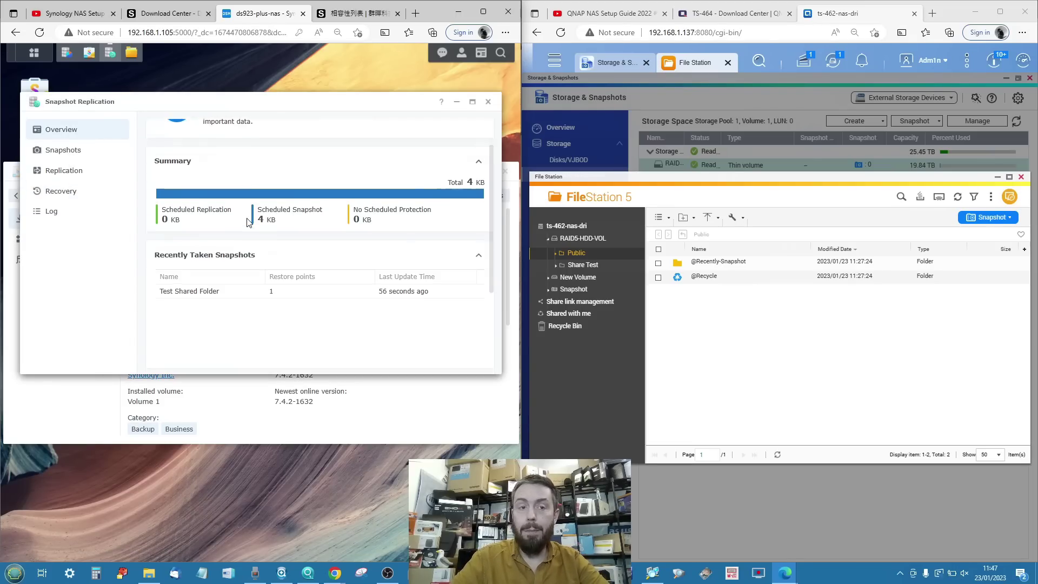
scroll(168, 173, up, 3)
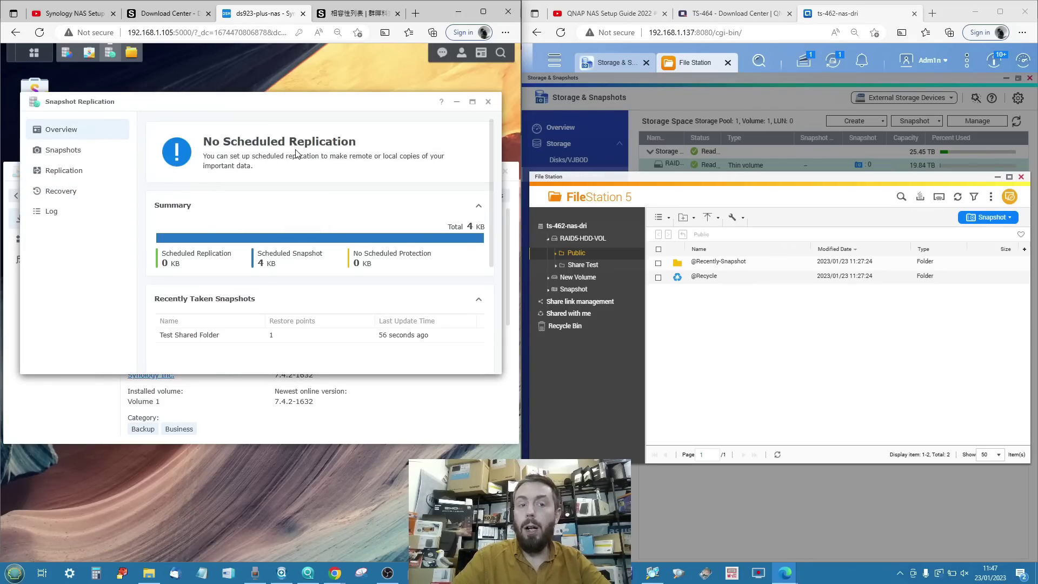
click(74, 154)
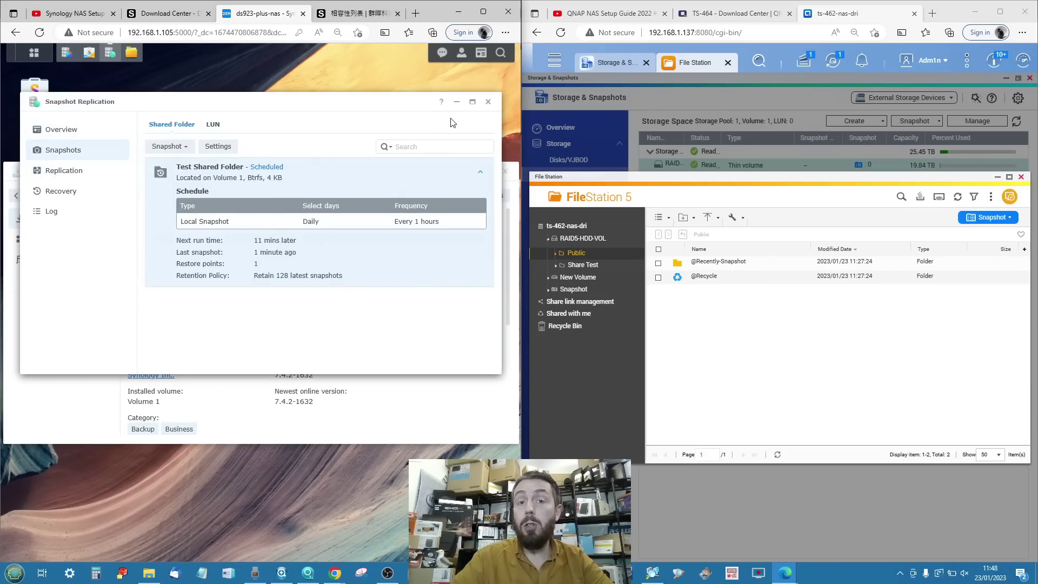
click(457, 102)
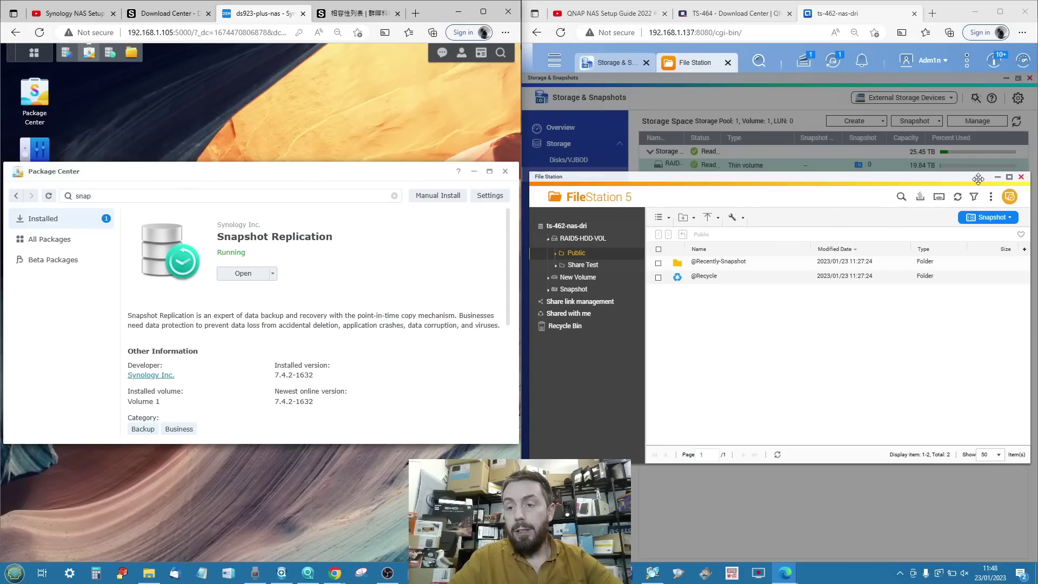
Minimize File Station to reveal Storage Pool 1 and DataVol1 on the QNAP Snapshot page.
click(997, 177)
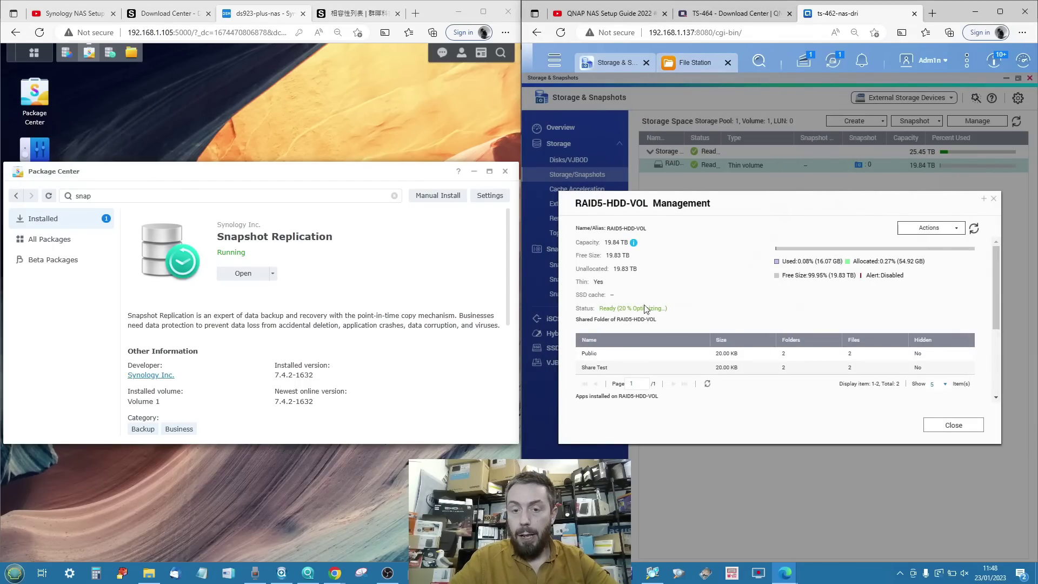
scroll(643, 308, down, 3)
scroll(641, 309, up, 3)
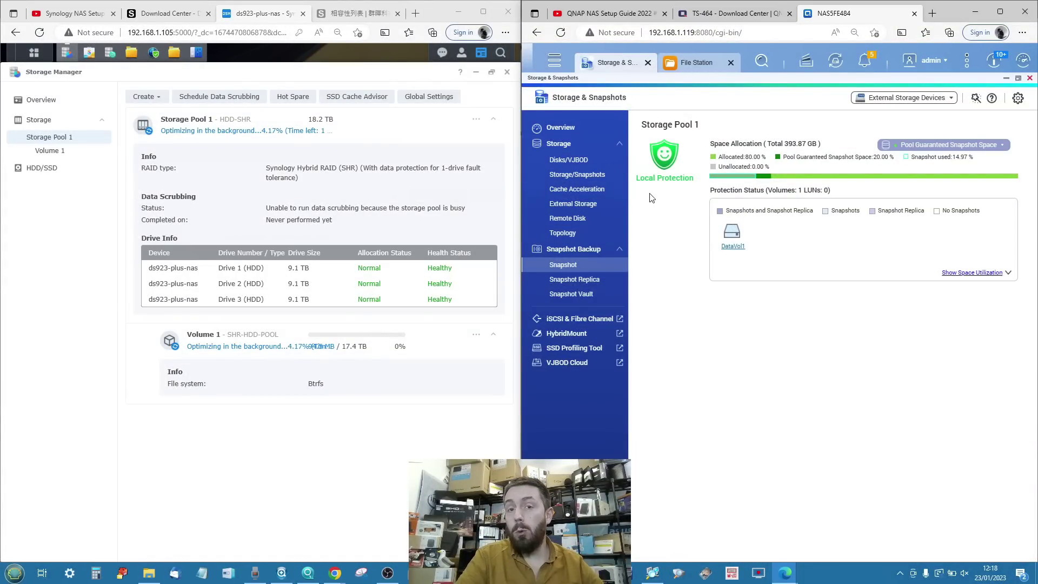
Open DataVol1's Snapshot Manager and its schedule settings, showing the daily 01:00 snapshot.
mouse_move(668, 157)
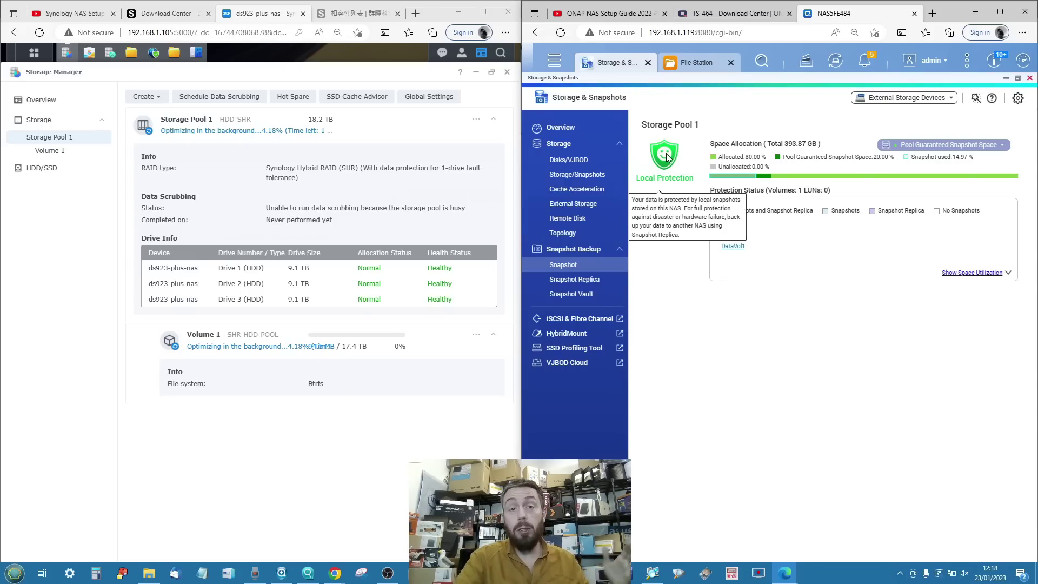
click(738, 245)
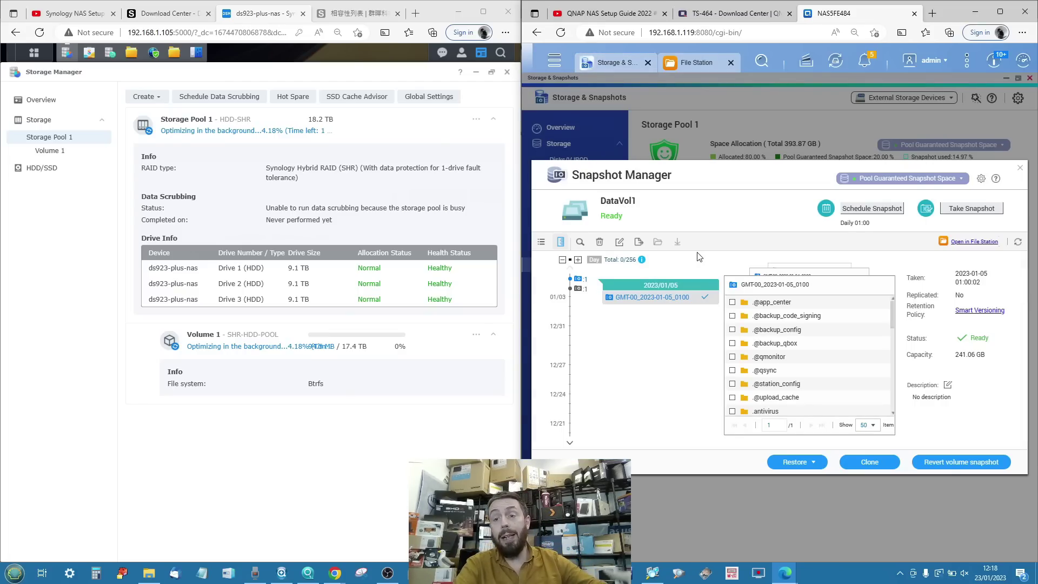
click(892, 208)
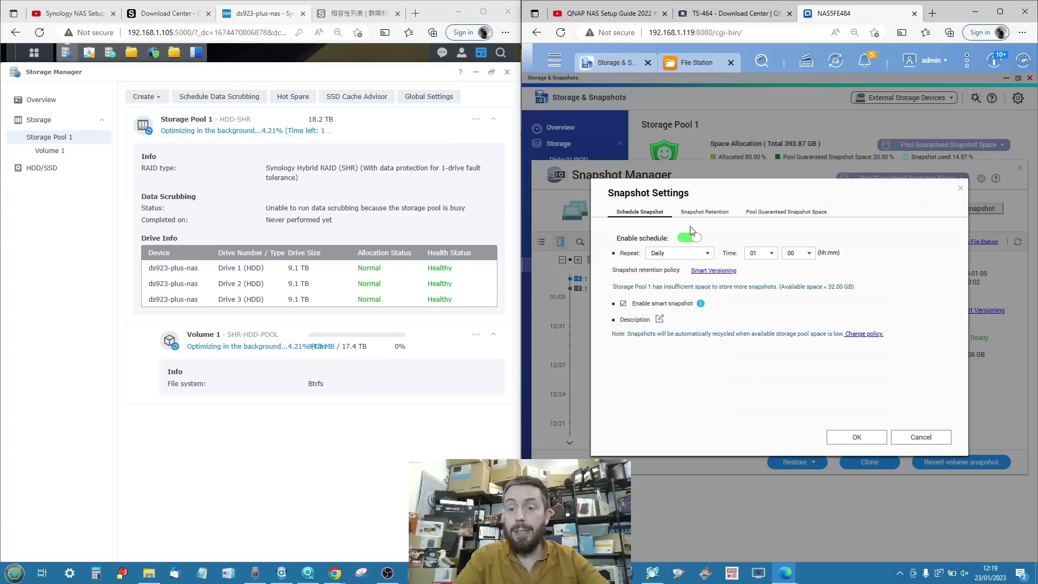
Review the Pool Guaranteed Snapshot Space and Snapshot Retention tabs, then close Snapshot Settings.
click(772, 213)
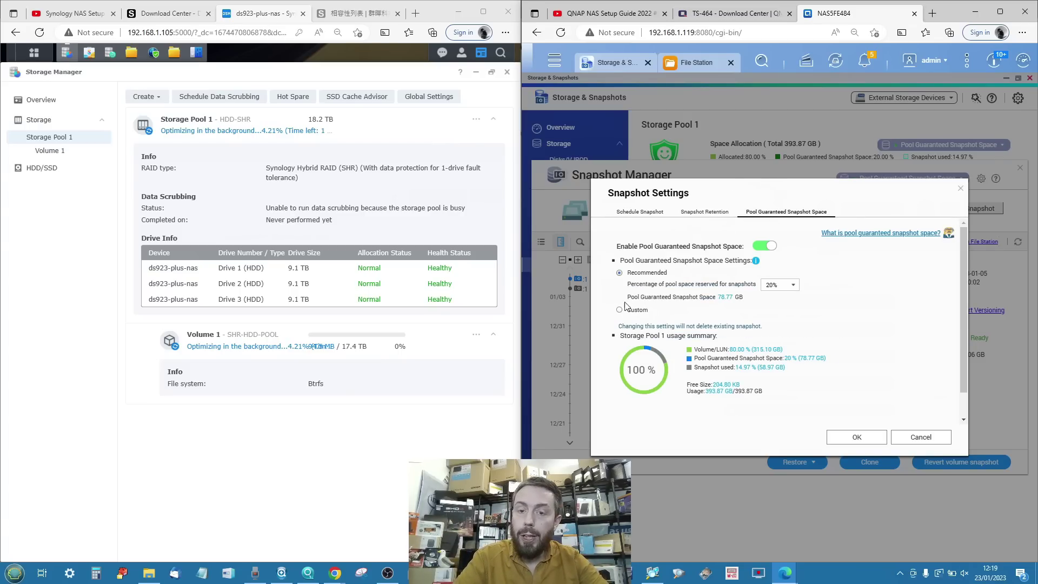
click(706, 214)
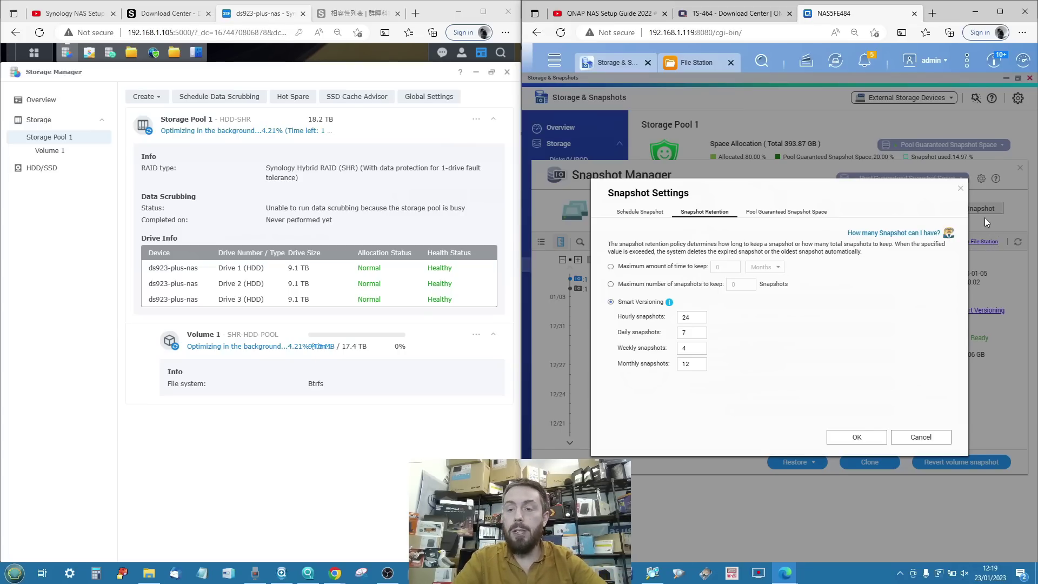
click(963, 188)
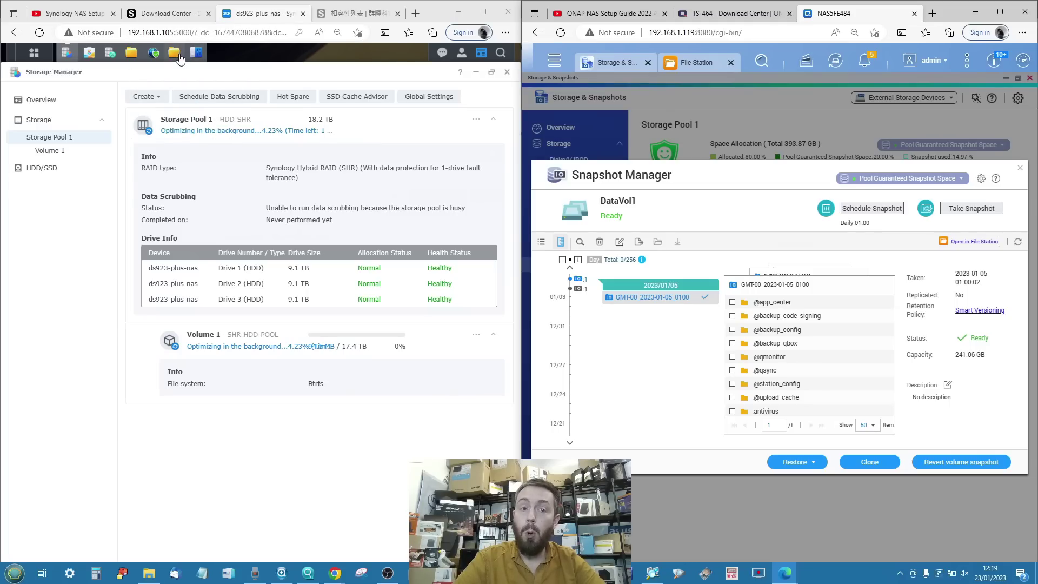
Bring DSM Control Panel forward, then browse DataVol1's 2023/01/04 and 2023/01/05 snapshots in QNAP.
mouse_move(187, 58)
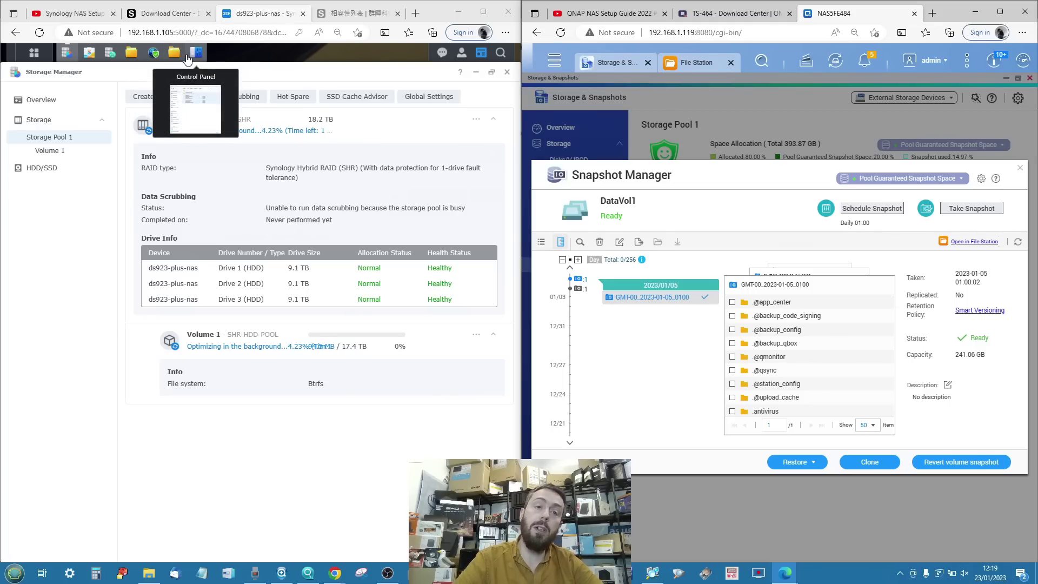
click(188, 58)
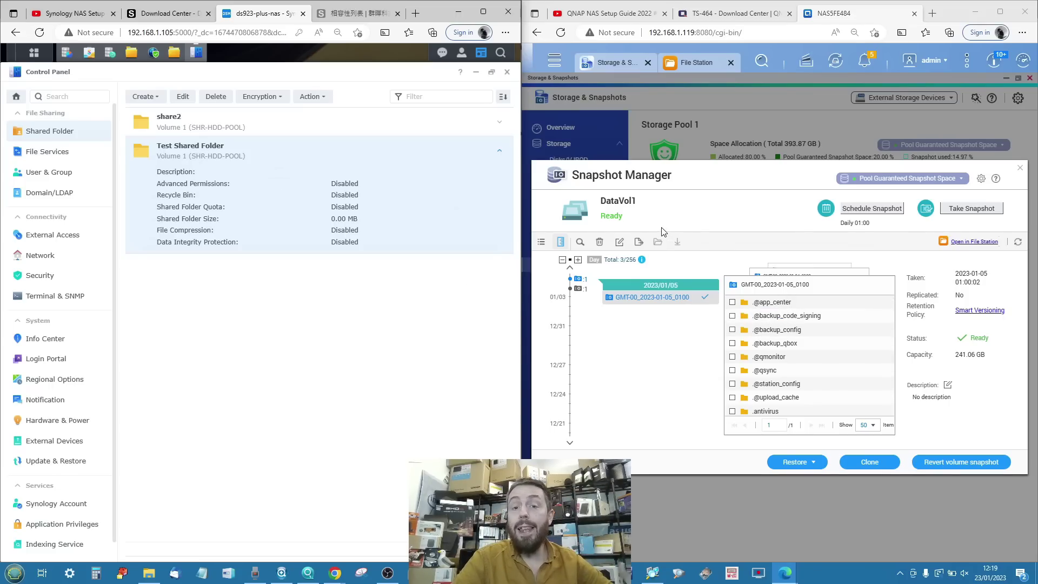
click(649, 365)
click(579, 289)
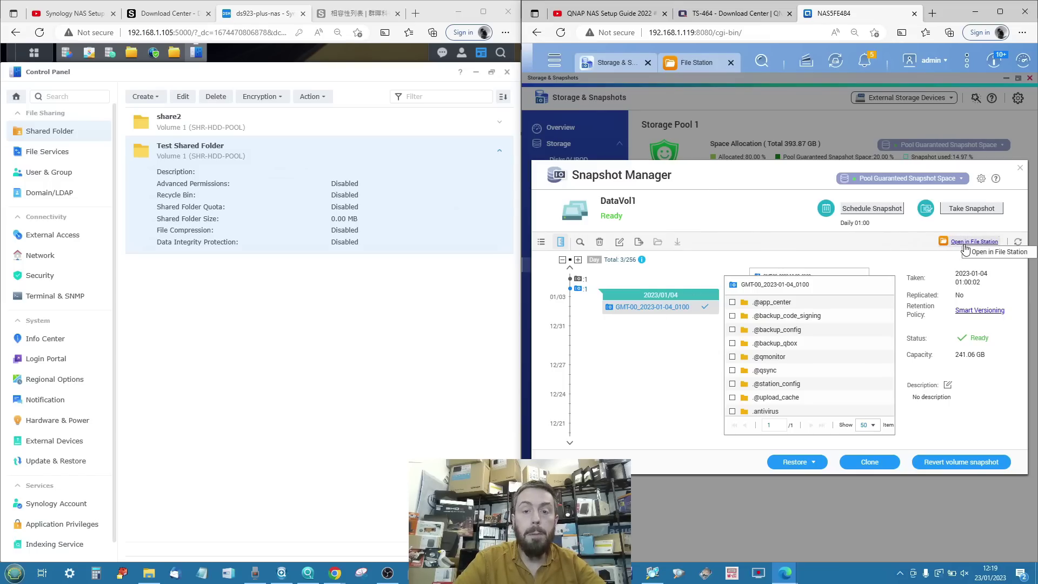
click(582, 278)
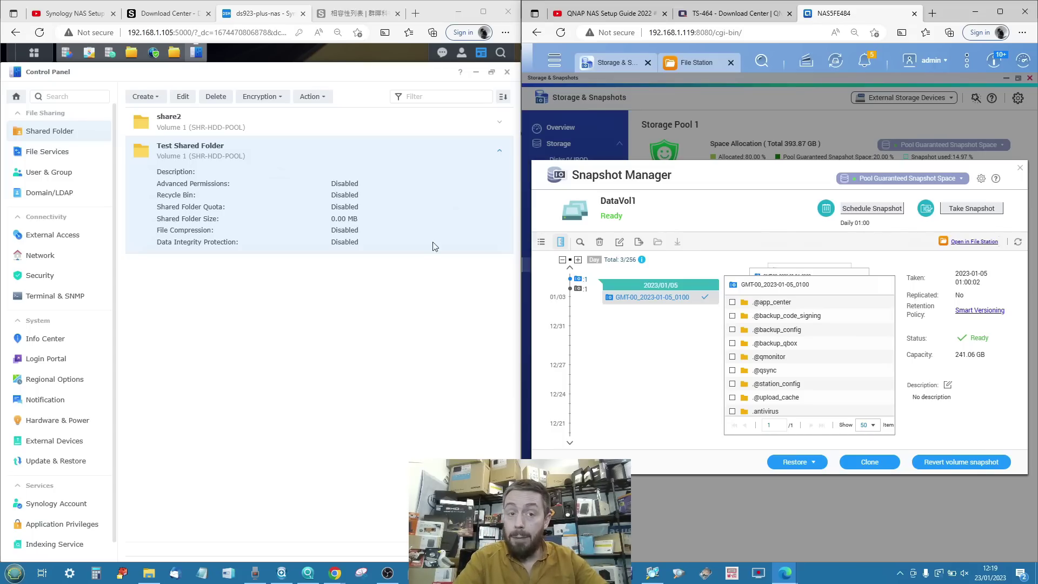
Check the shared folder Action and Encryption menus, then show QNAP's Snapshot Replica page.
click(206, 161)
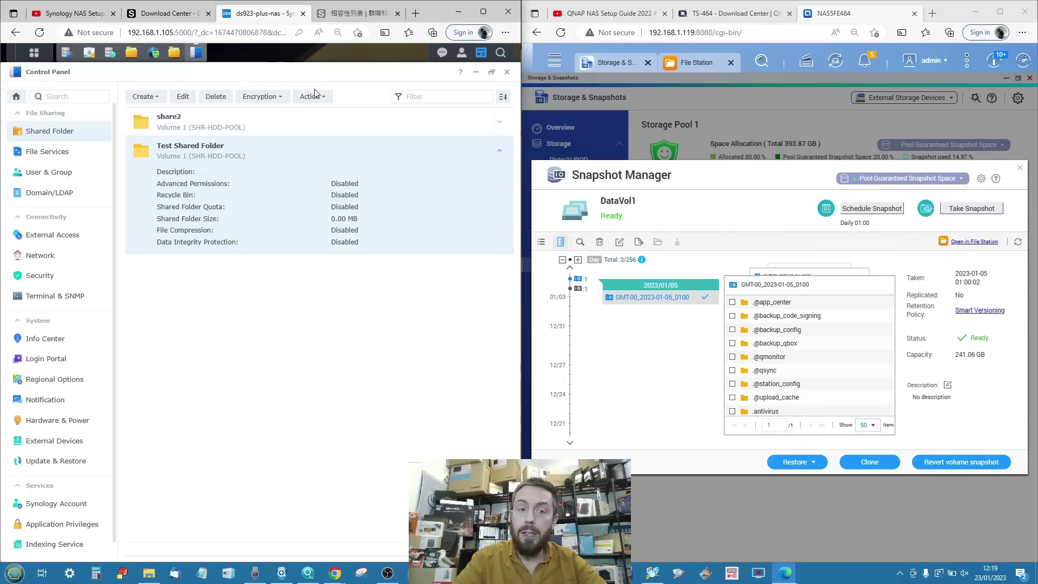
click(303, 98)
click(259, 99)
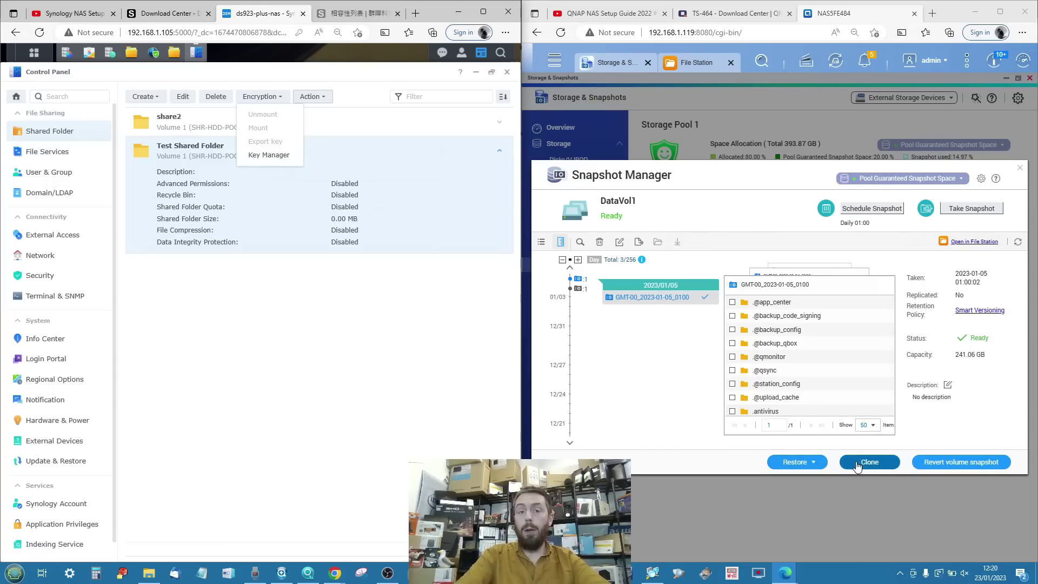
click(1020, 168)
click(584, 280)
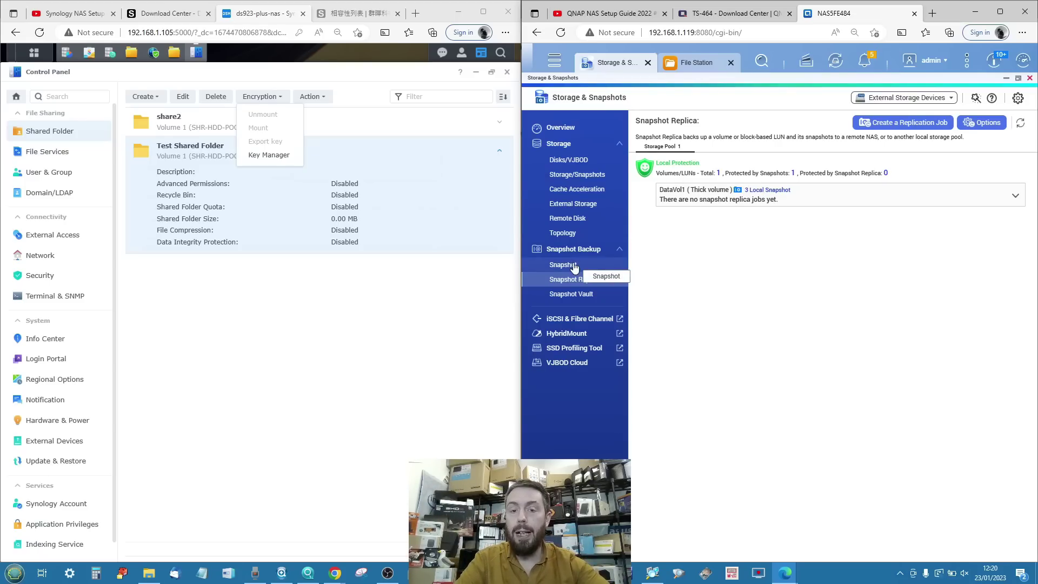
Visit Snapshot Vault, start a replication job with DataVol1 as source, then open DSM Snapshot Replication.
click(571, 294)
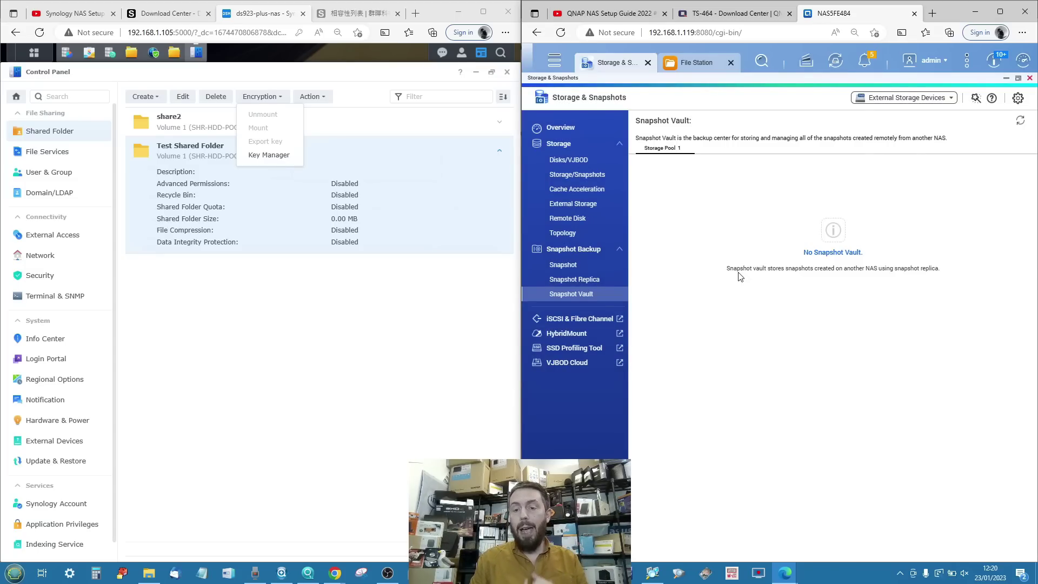
click(574, 279)
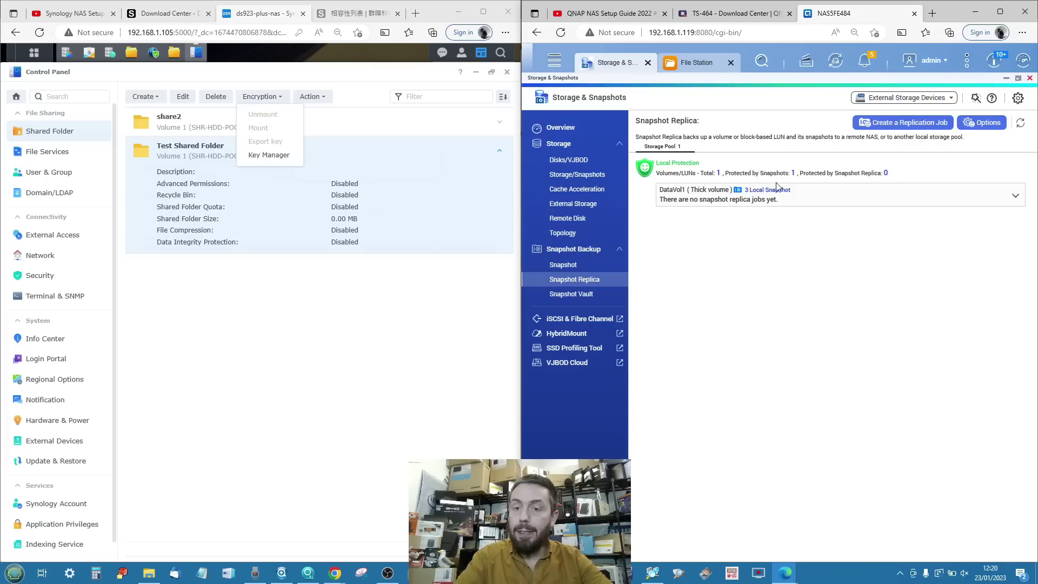
click(894, 124)
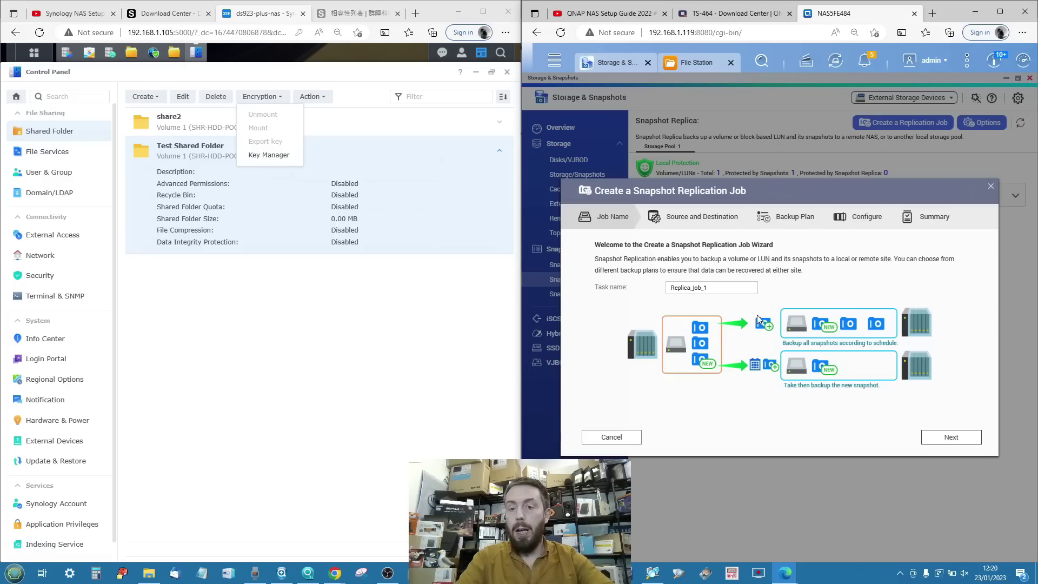
click(945, 437)
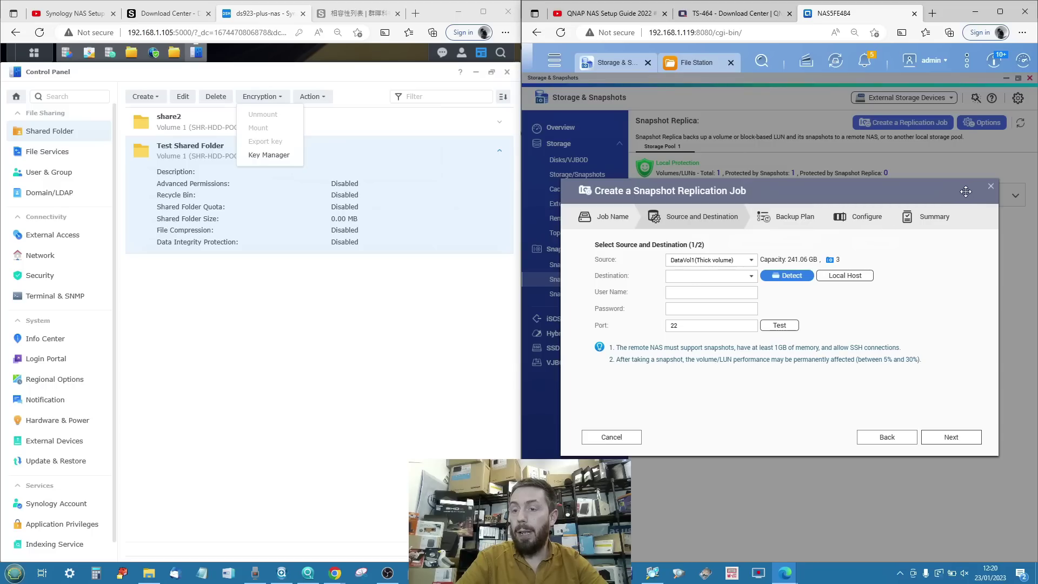
click(212, 311)
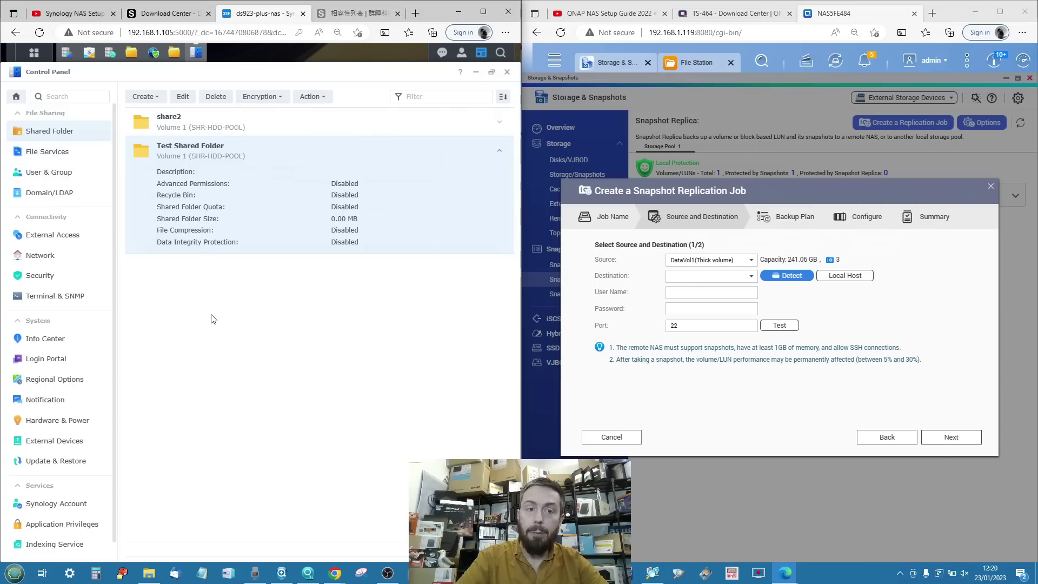
click(109, 52)
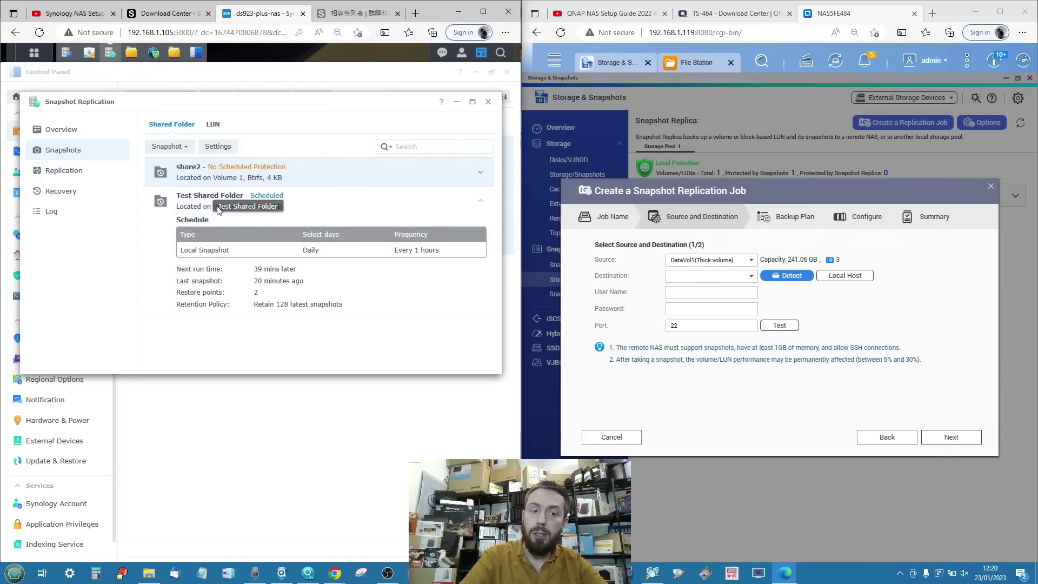
Walk a Local replication task wizard through to picking Test Shared Folder, then step back.
click(57, 171)
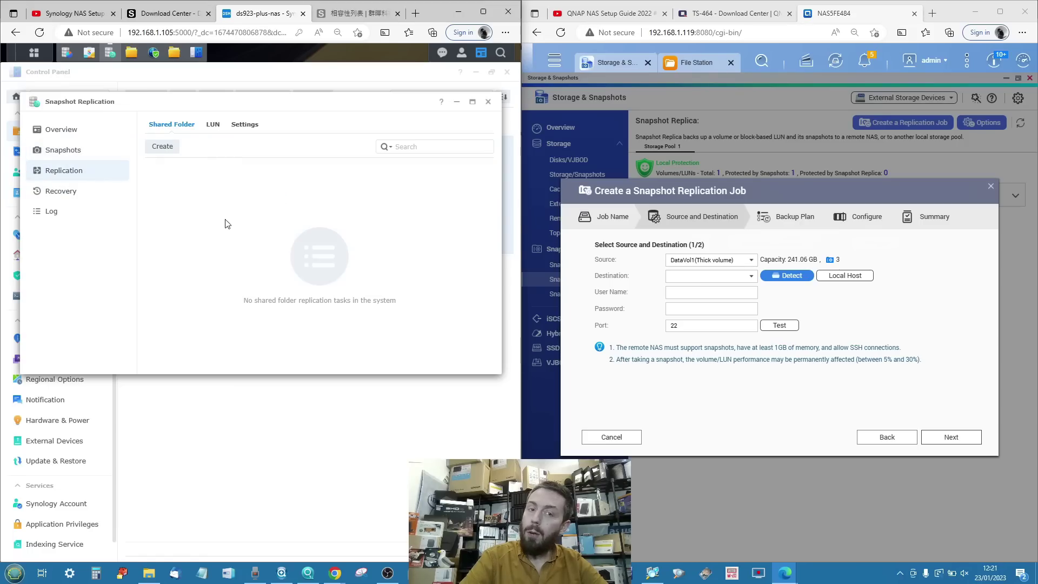
click(156, 146)
click(241, 355)
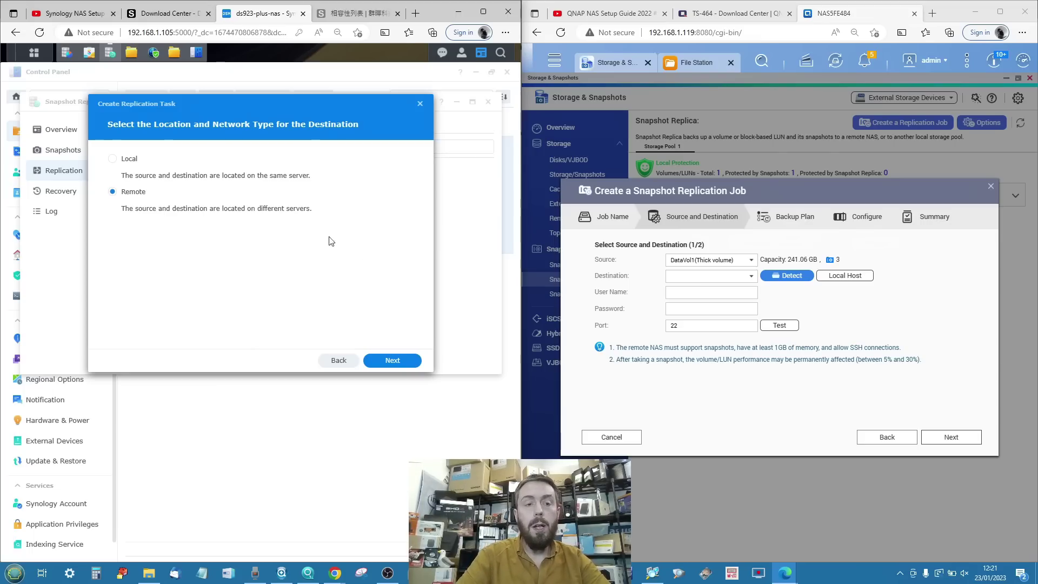
click(135, 159)
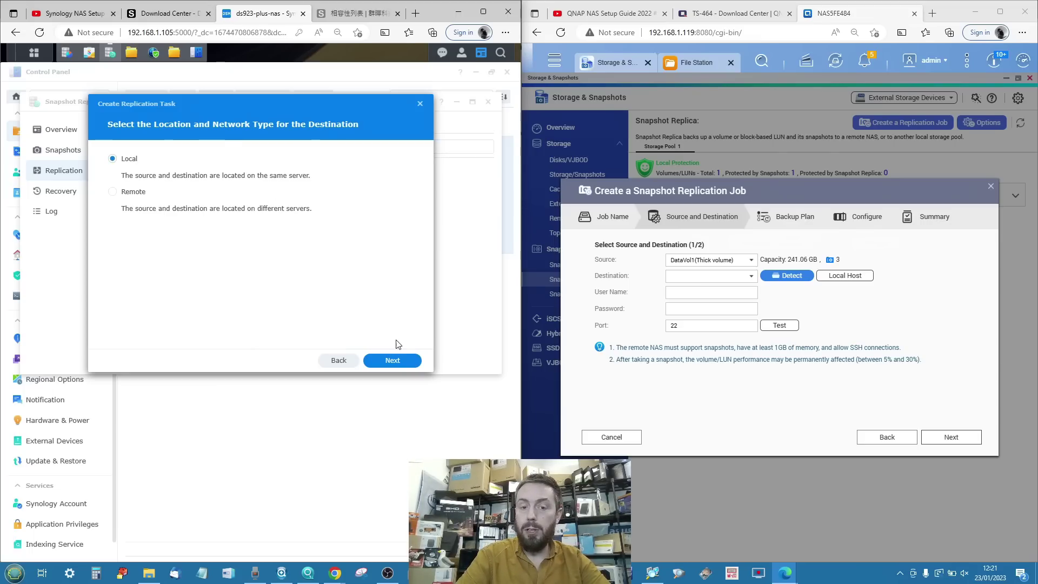
click(391, 361)
click(391, 361)
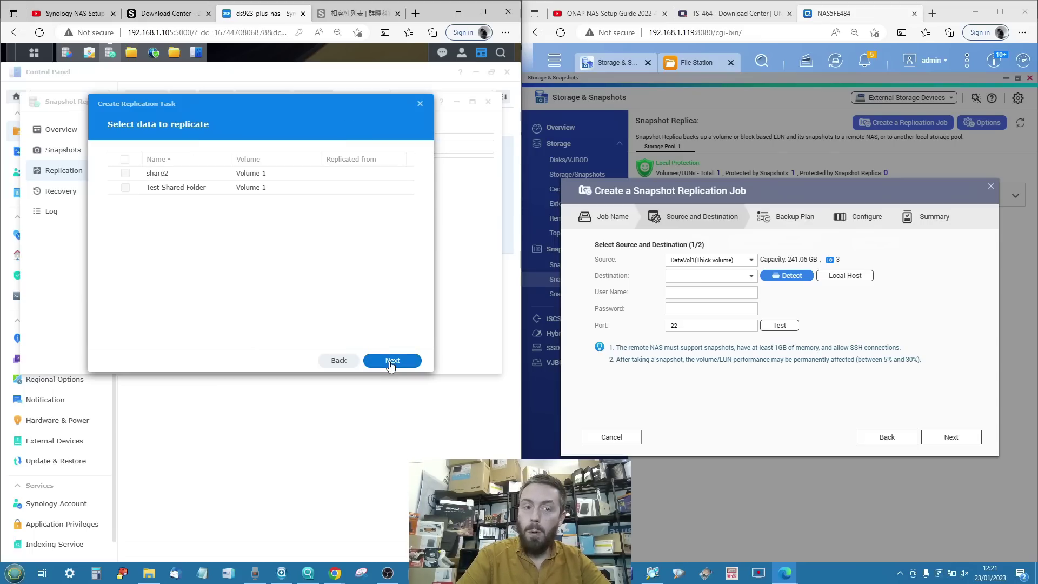
click(128, 187)
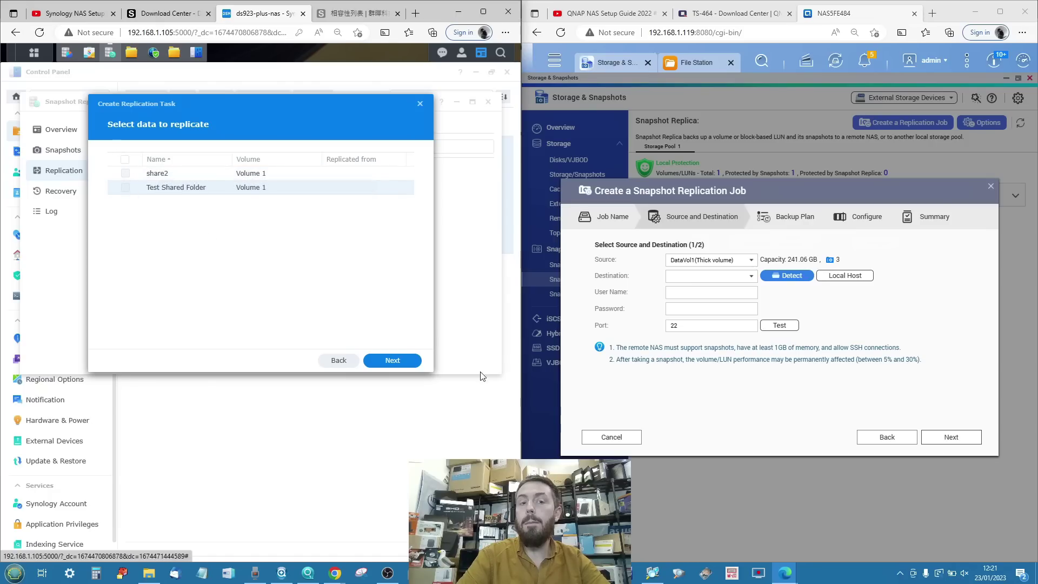
click(337, 361)
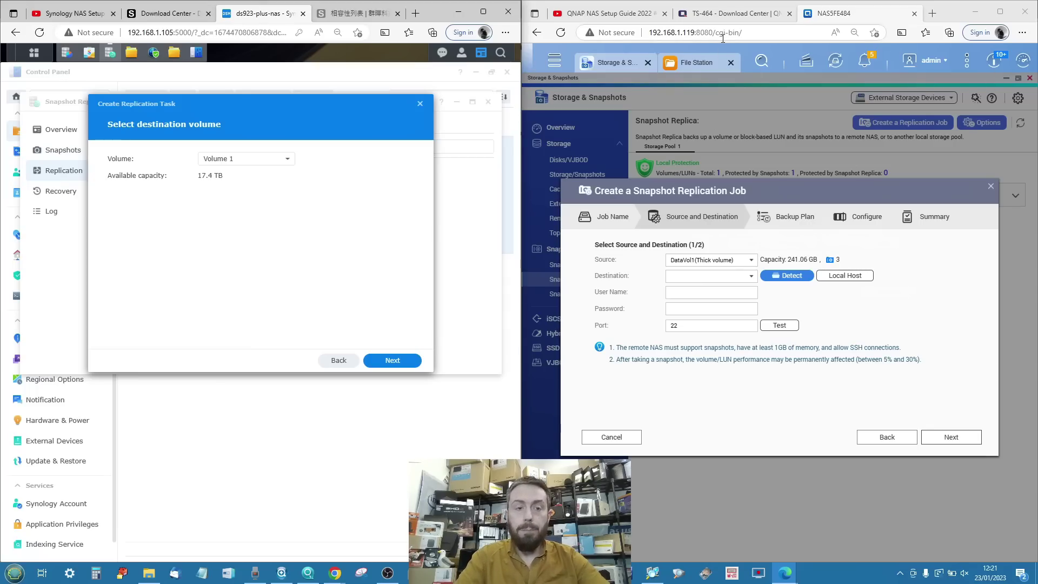
Cancel the replication wizard and close Snapshot Replication and Control Panel.
click(420, 105)
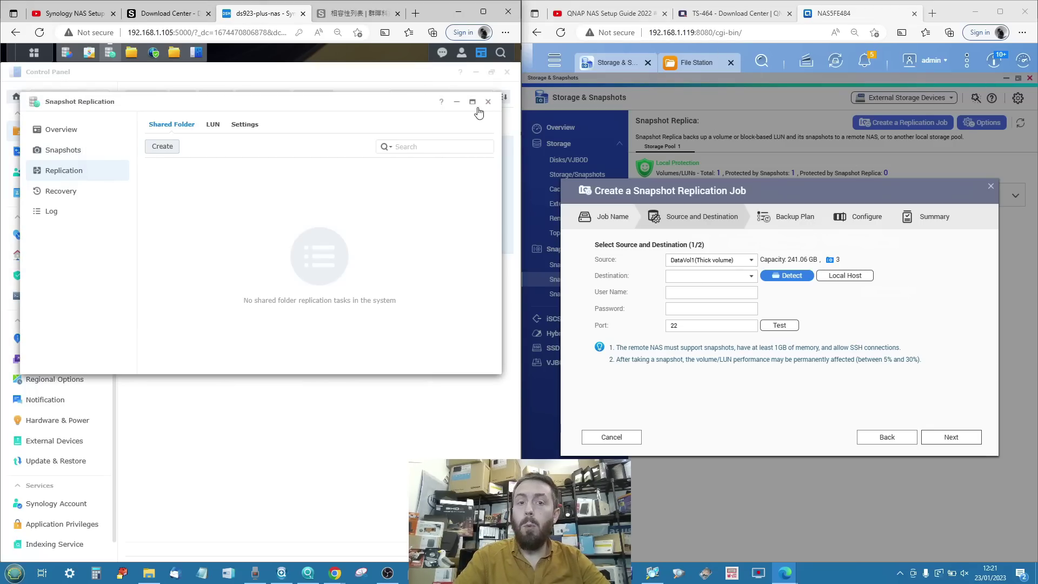
click(488, 102)
click(507, 72)
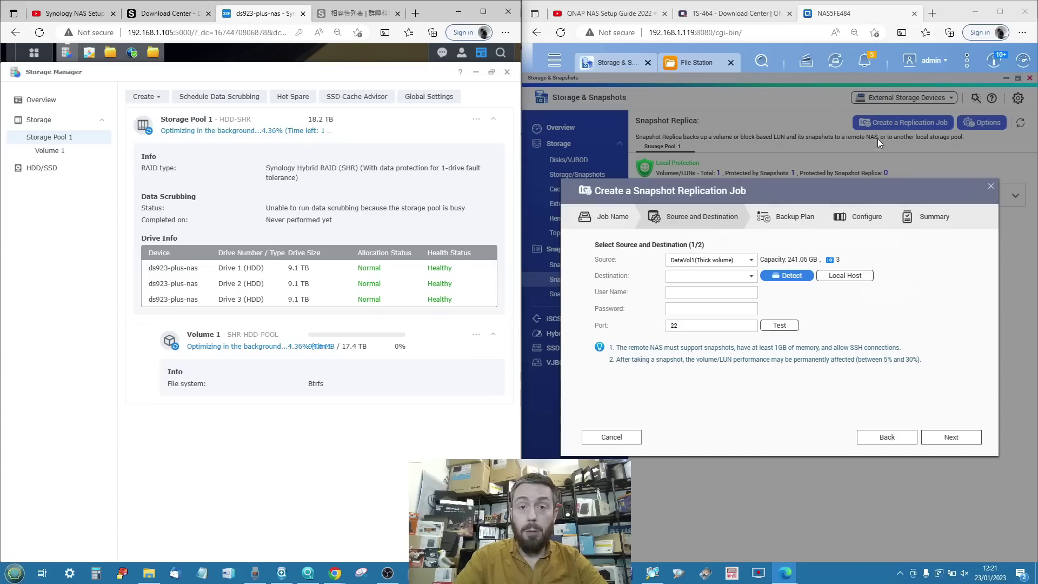
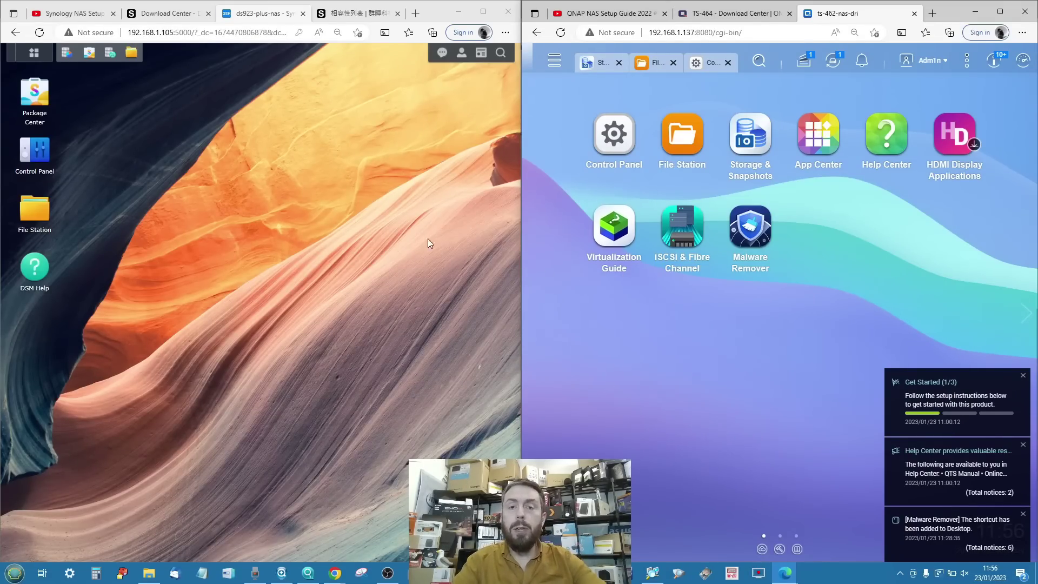
Launch Security Advisor, review the home checklist, and scan with the 'For home and personal use' baseline.
click(34, 52)
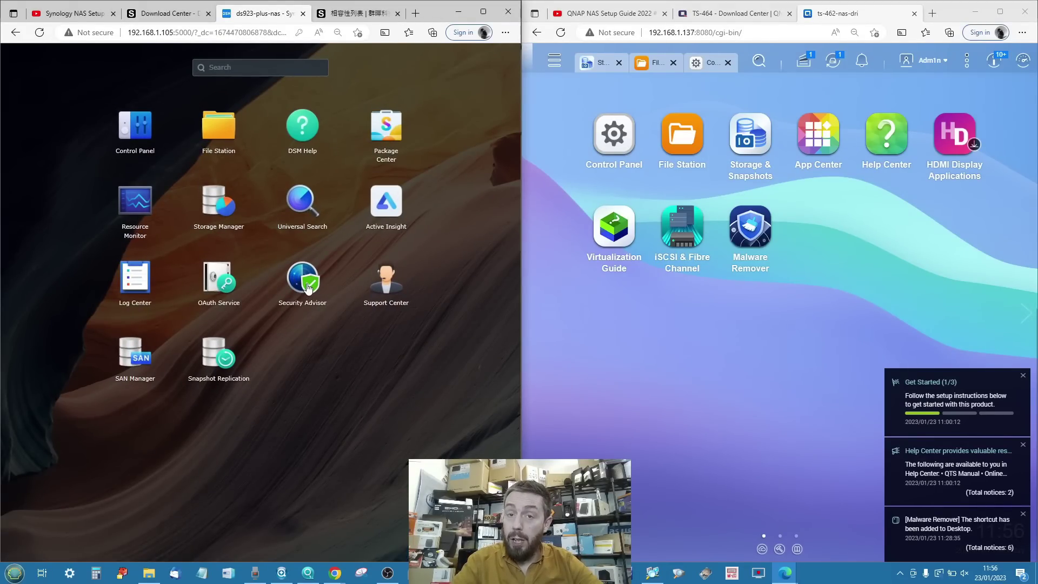
click(310, 282)
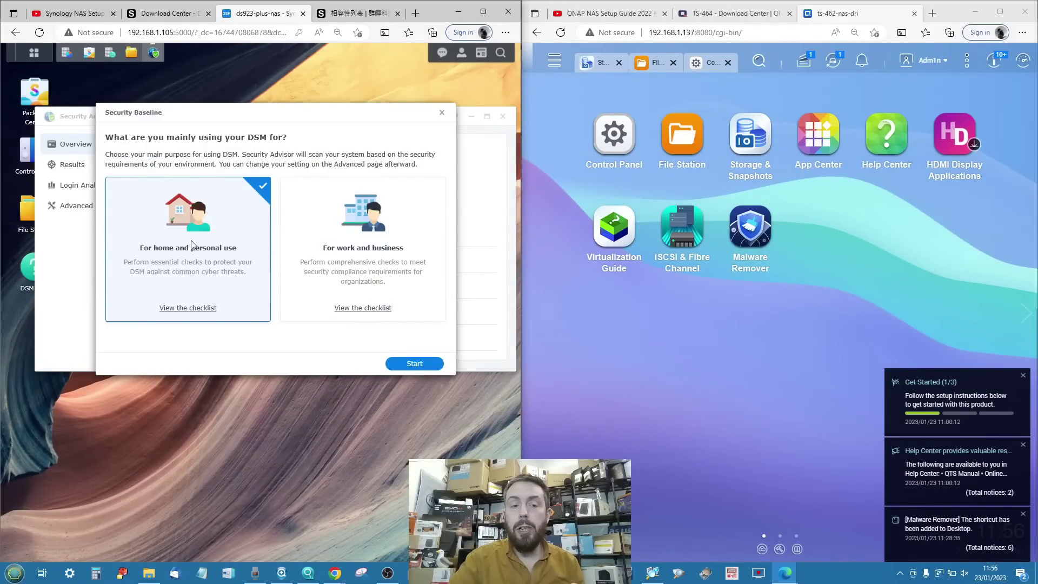
click(201, 309)
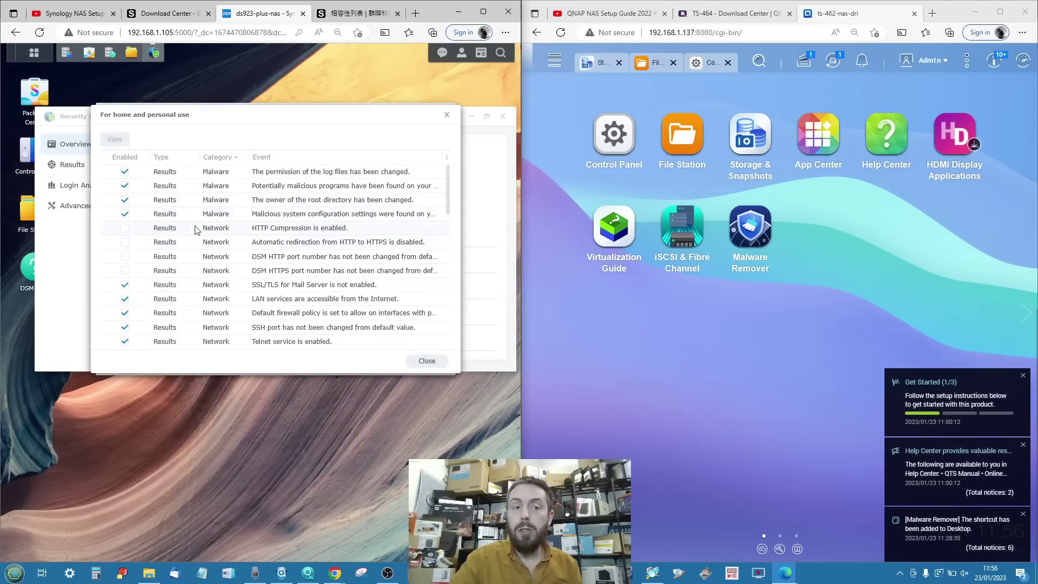
scroll(205, 221, down, 1)
scroll(206, 220, down, 10)
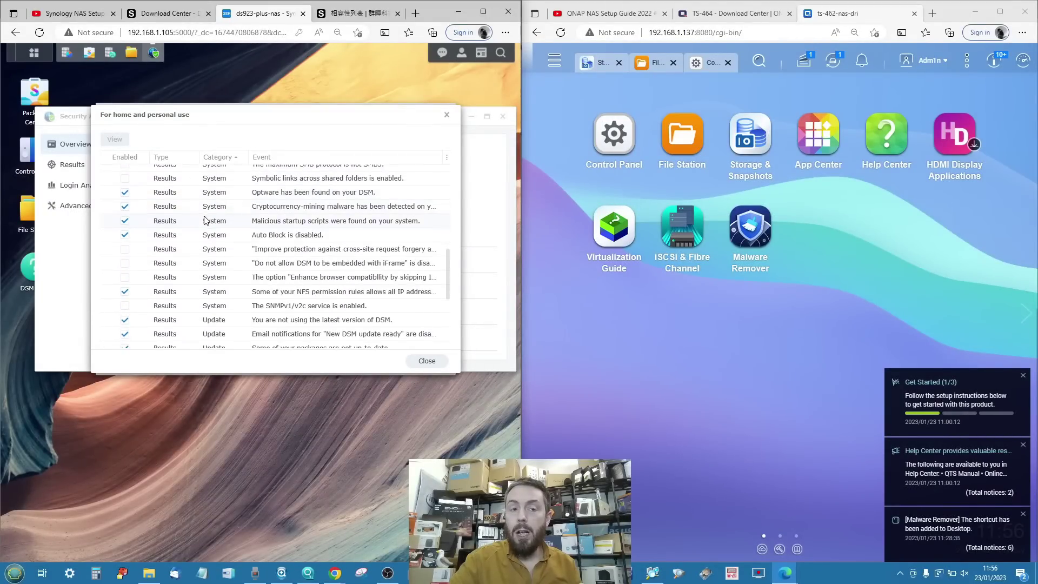
click(447, 115)
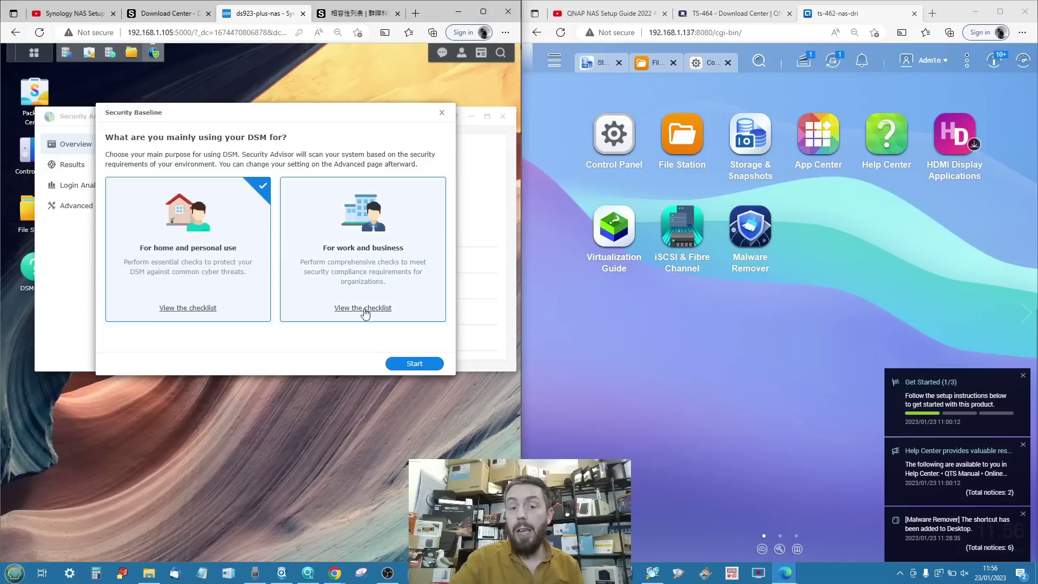
click(406, 364)
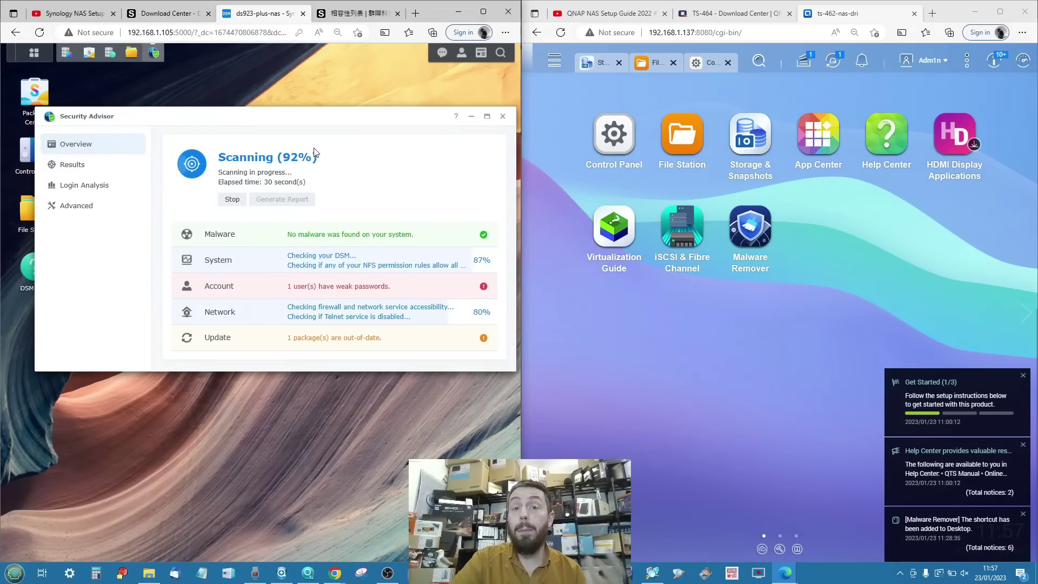
click(68, 207)
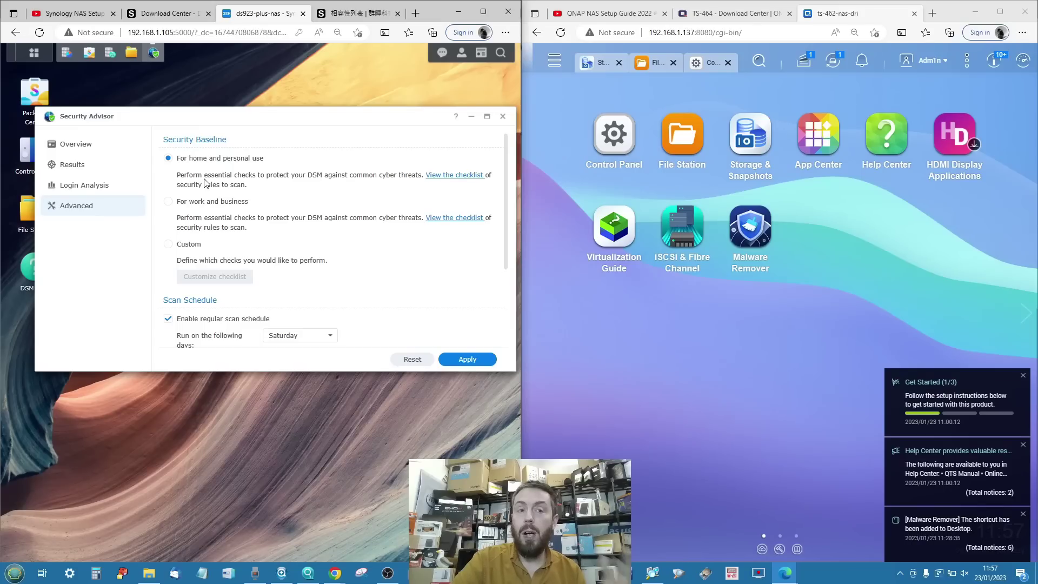
Review the Advanced scan settings, then open the Account check results from the Overview.
scroll(206, 183, down, 1)
scroll(206, 183, down, 5)
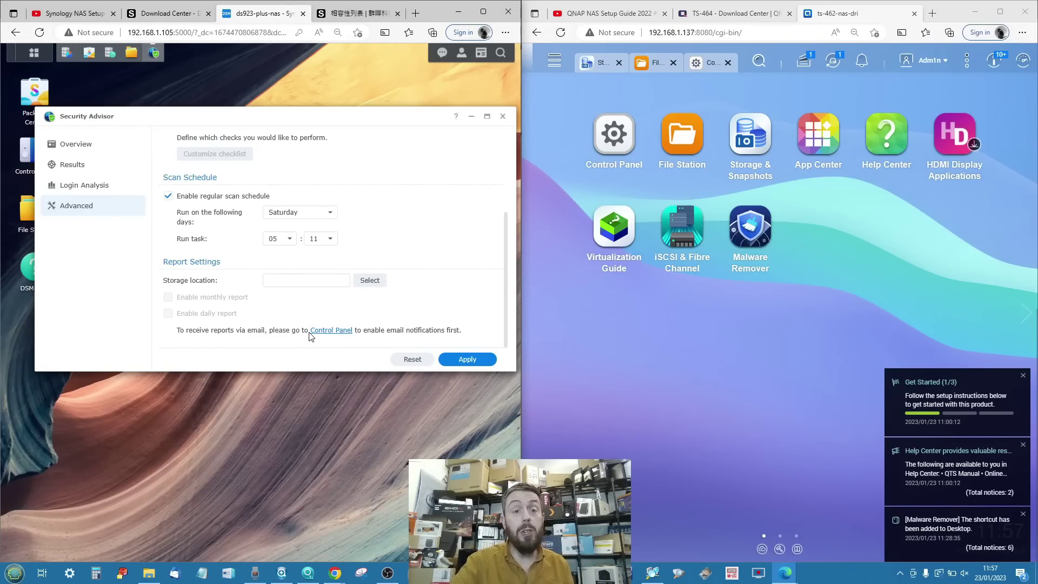
scroll(311, 337, up, 3)
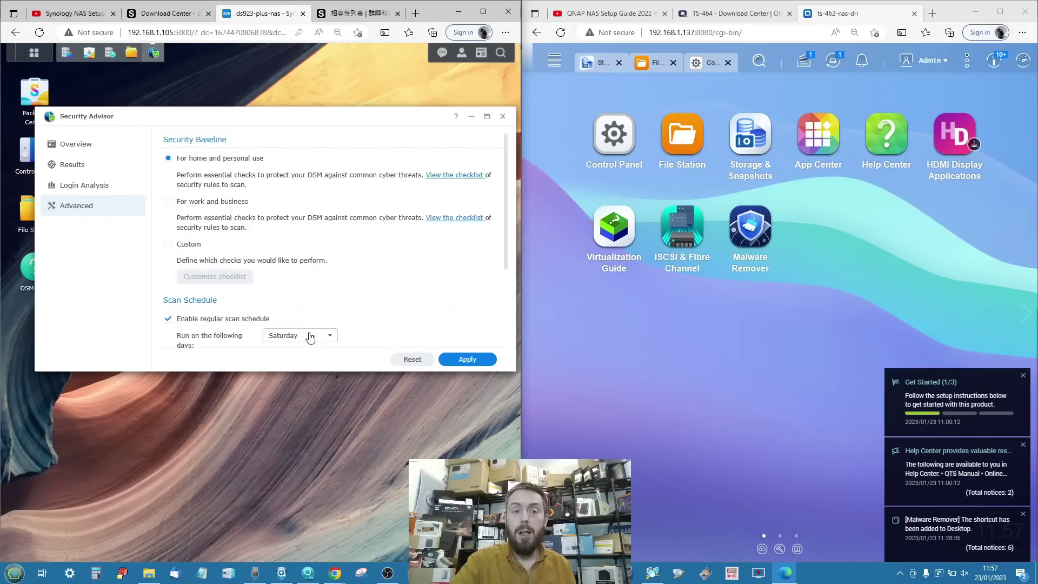
click(105, 144)
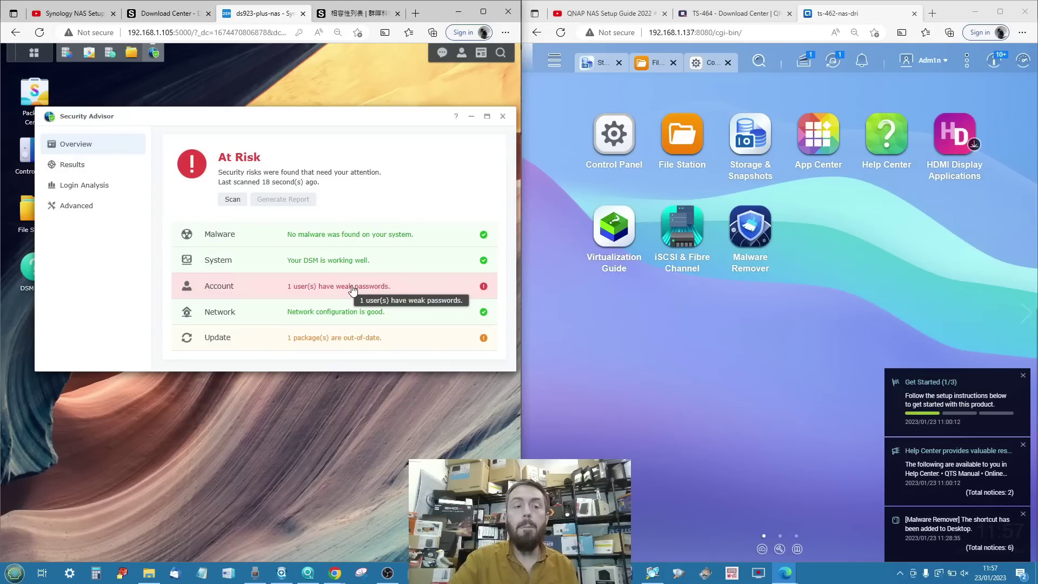
click(334, 289)
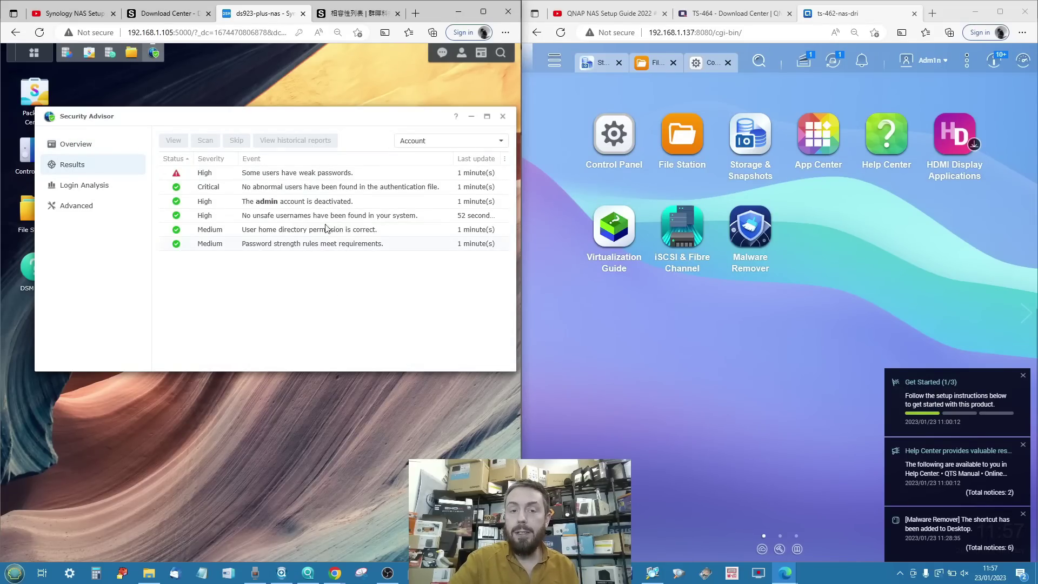
Inspect the weak passwords finding and check the administrator account in user management.
click(327, 173)
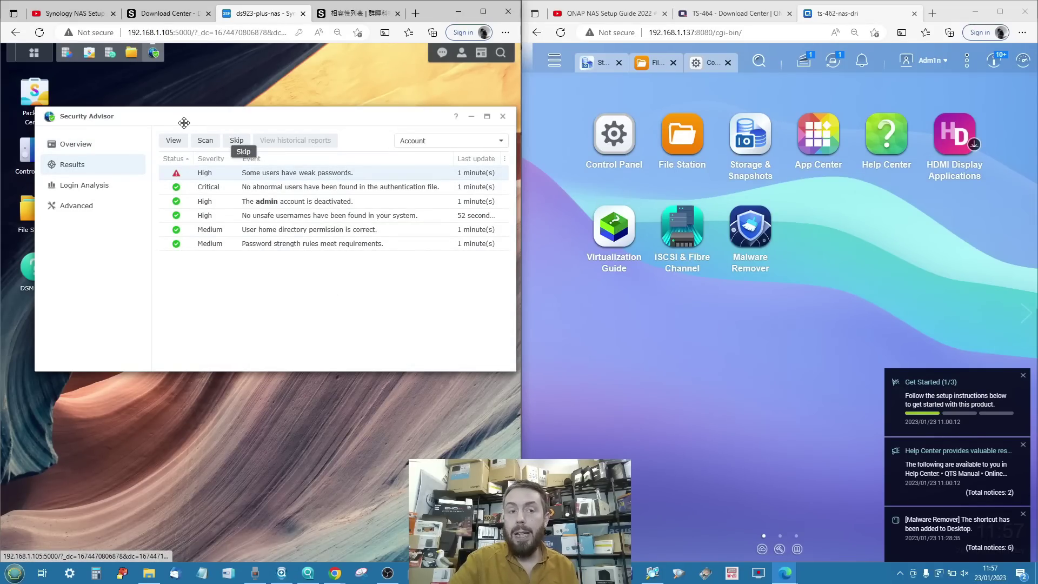
click(184, 142)
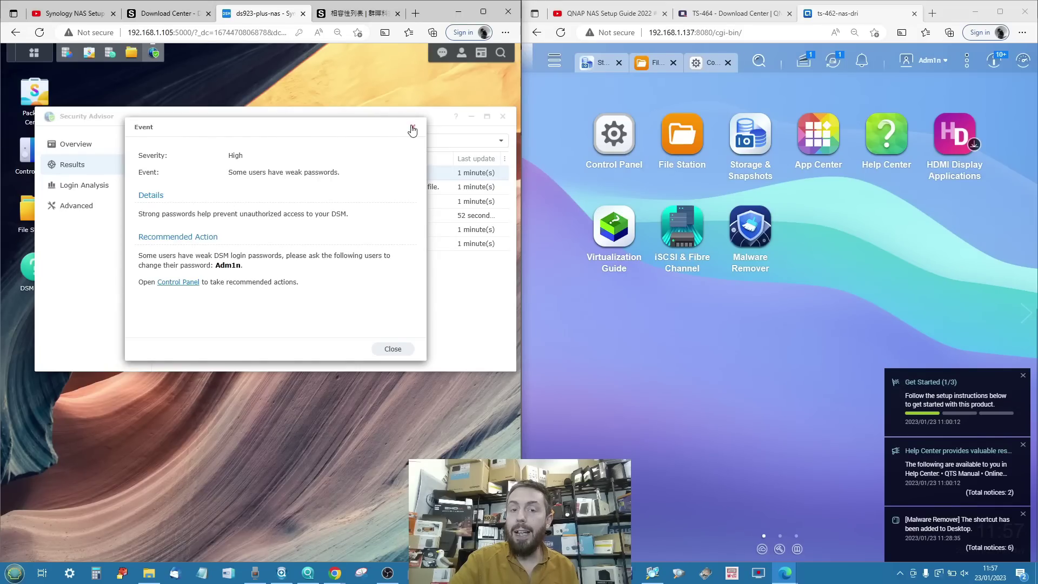
click(178, 282)
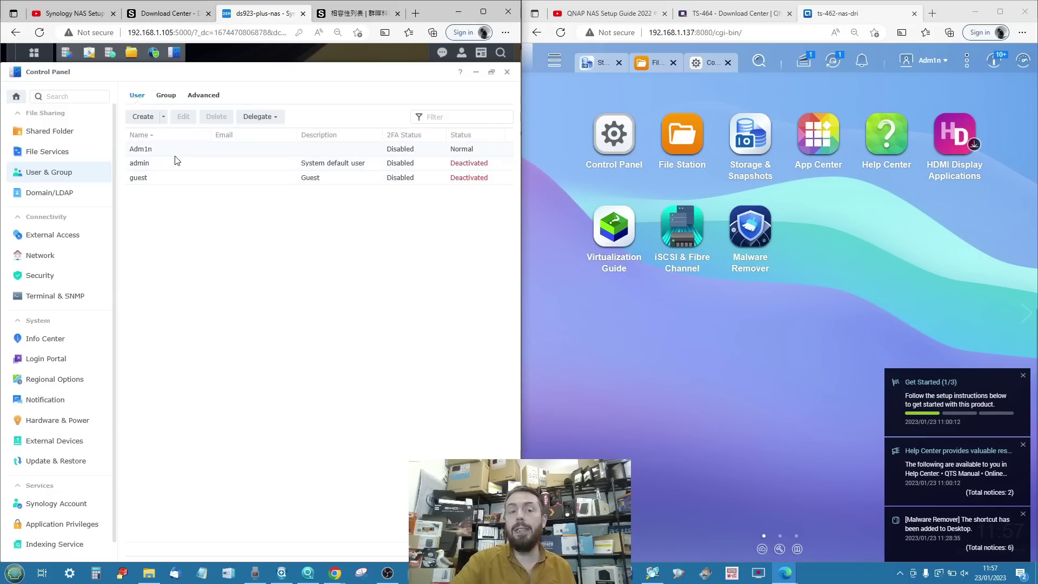
click(225, 148)
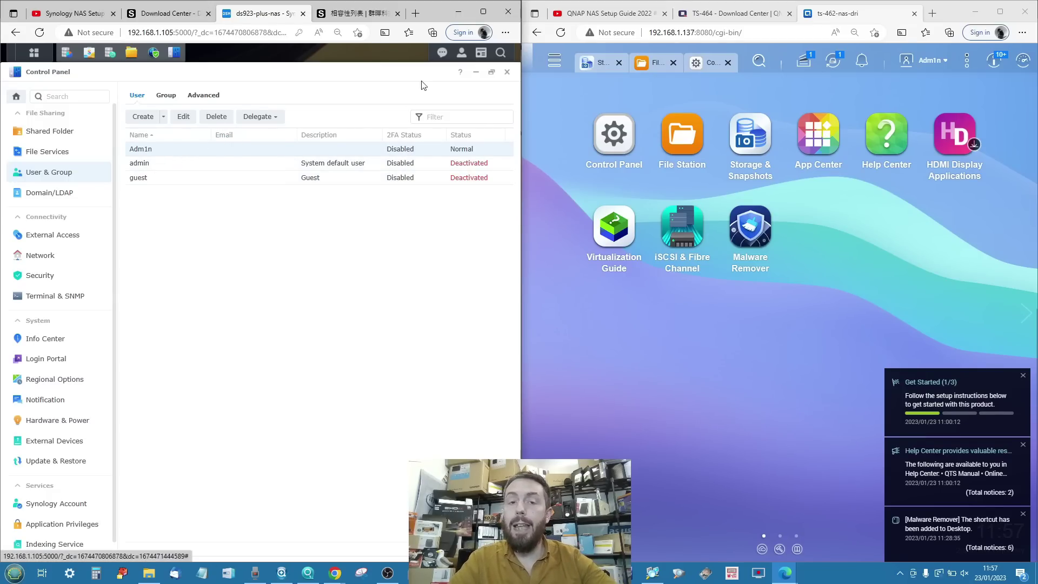
click(508, 72)
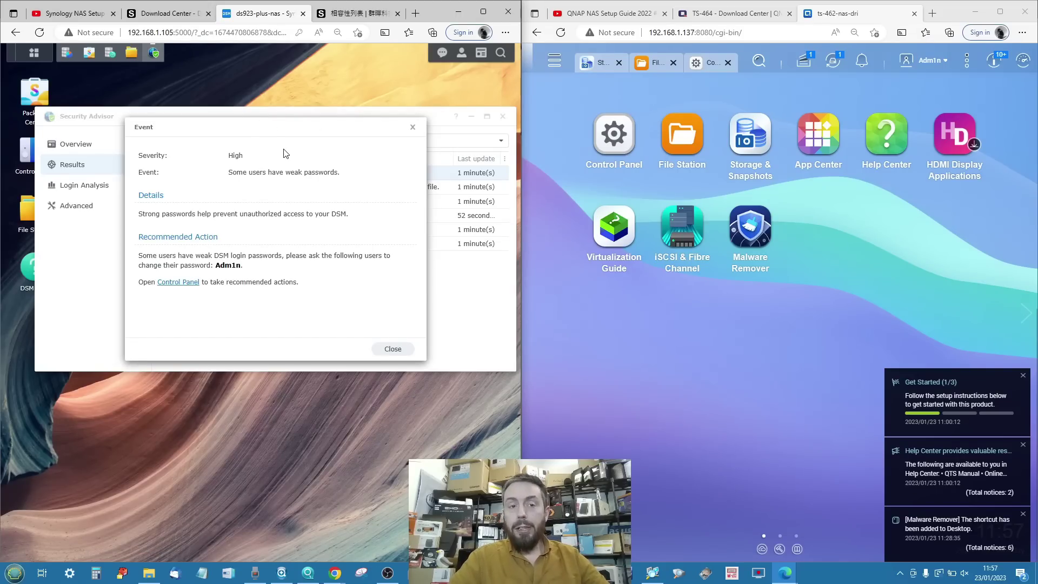
click(413, 128)
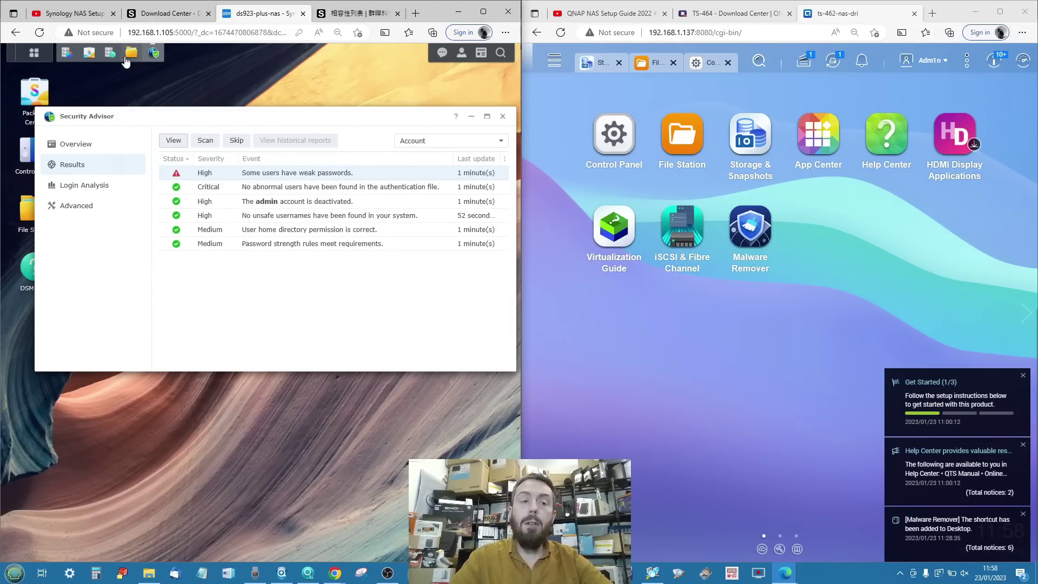
Browse Package Center's full package list and view the Antivirus Essential details.
click(89, 52)
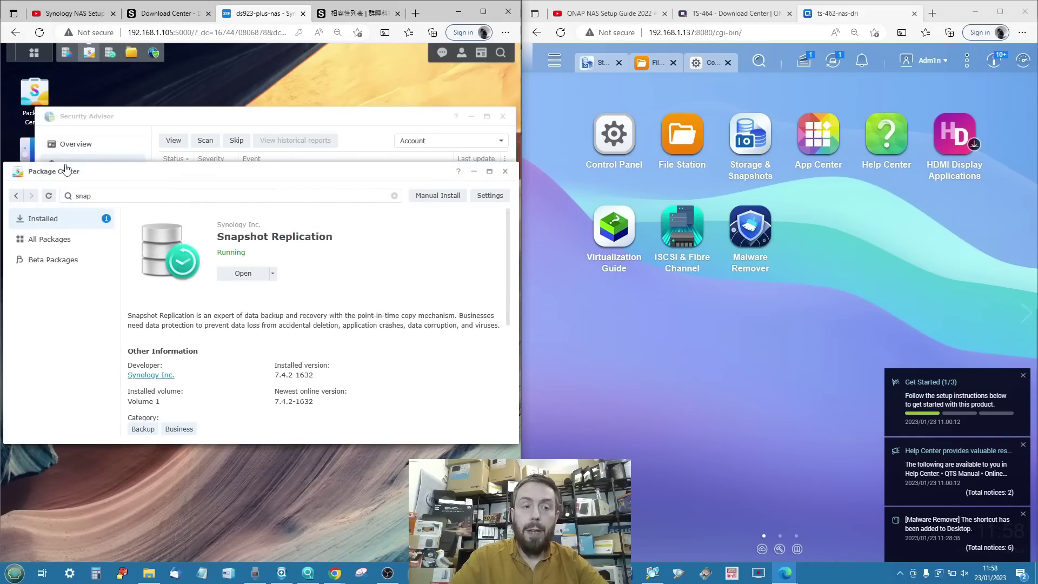
click(16, 195)
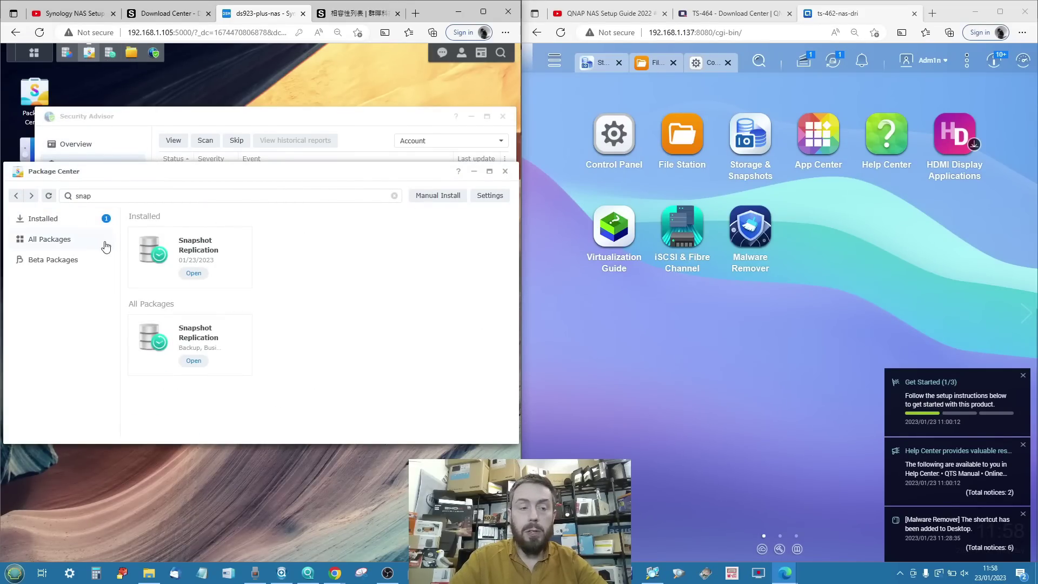
click(66, 239)
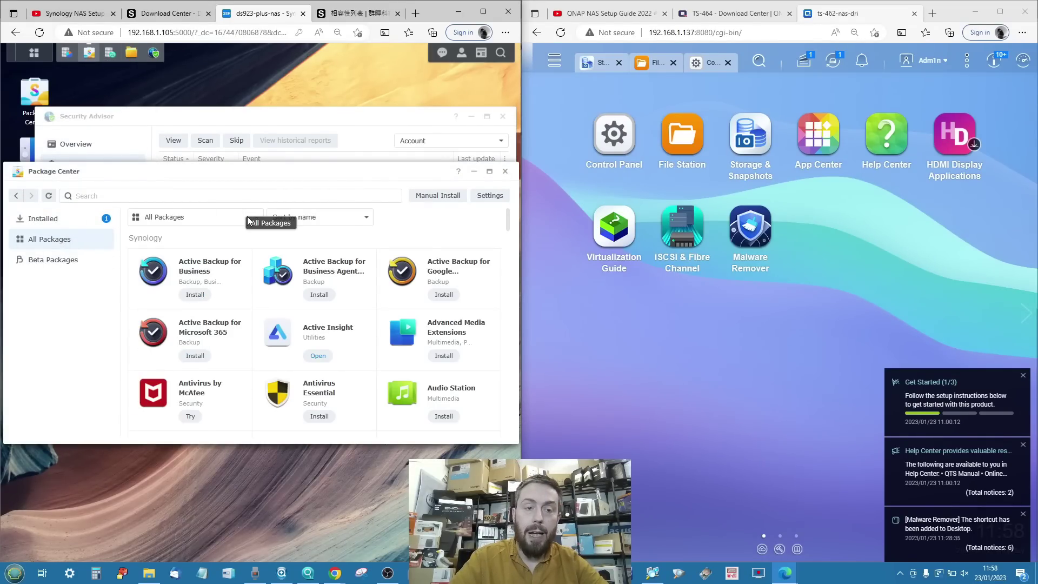
scroll(268, 286, down, 1)
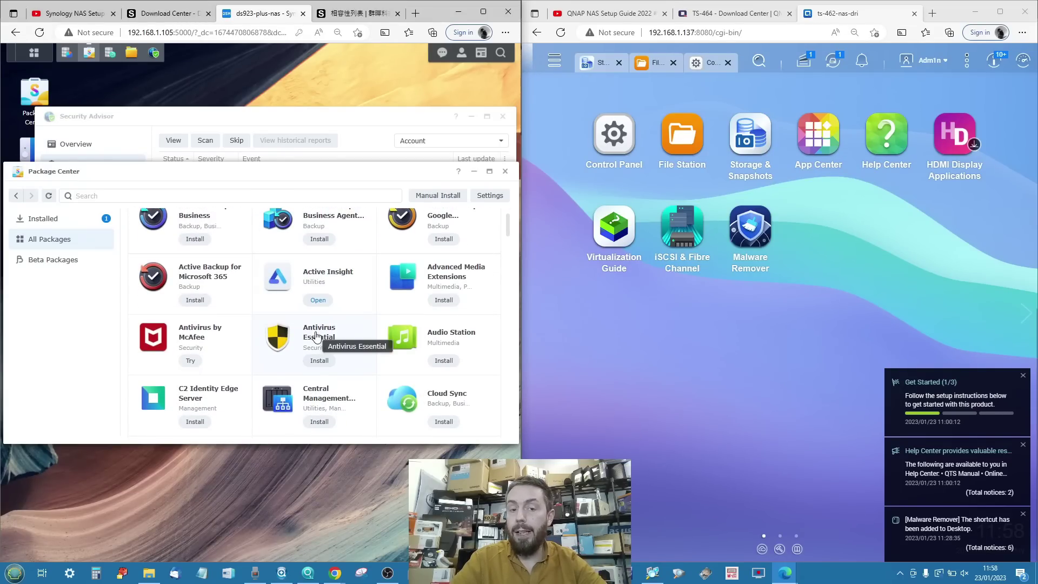
click(325, 341)
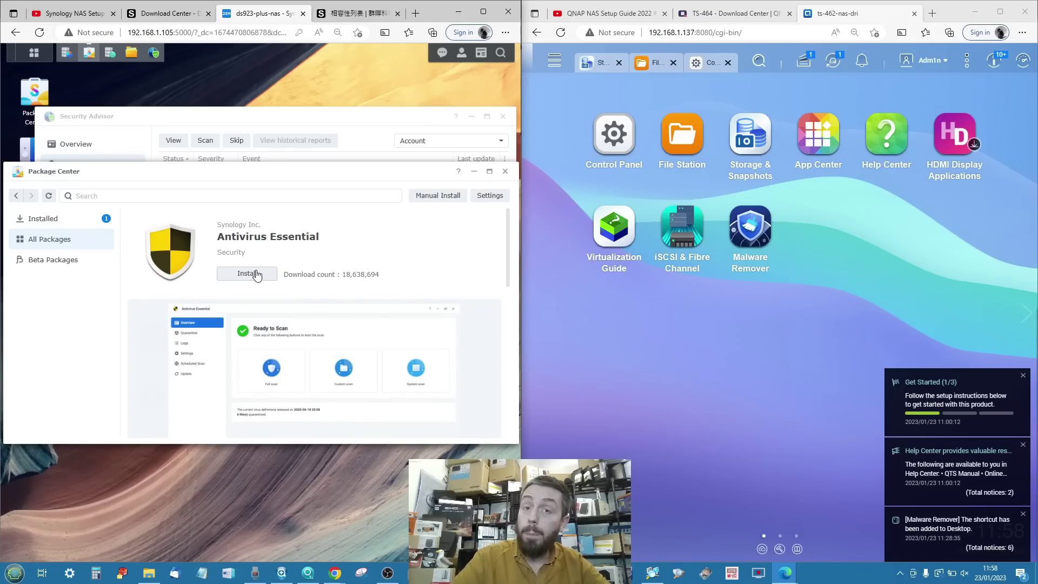
click(58, 239)
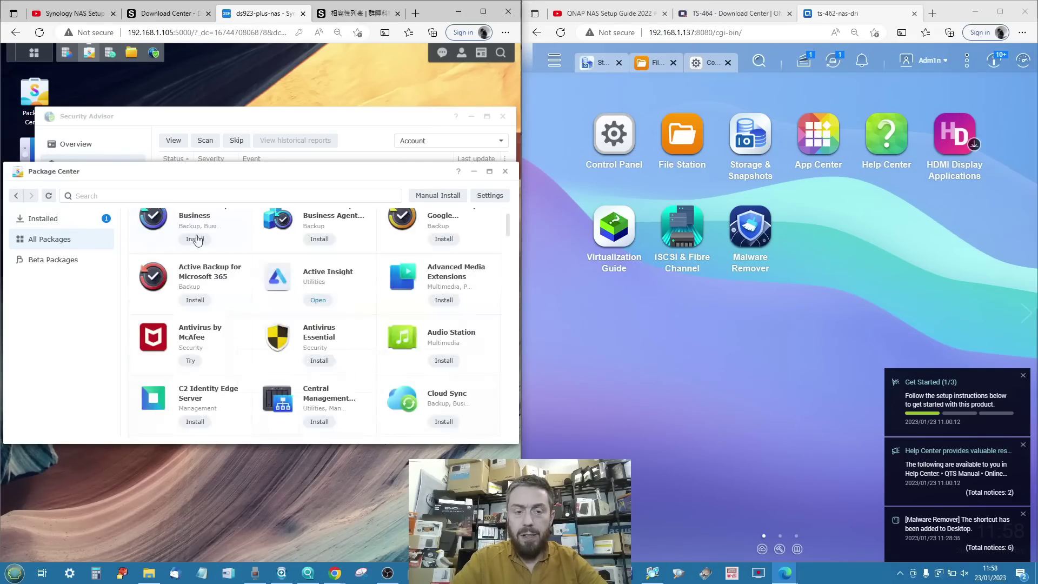
scroll(340, 309, down, 6)
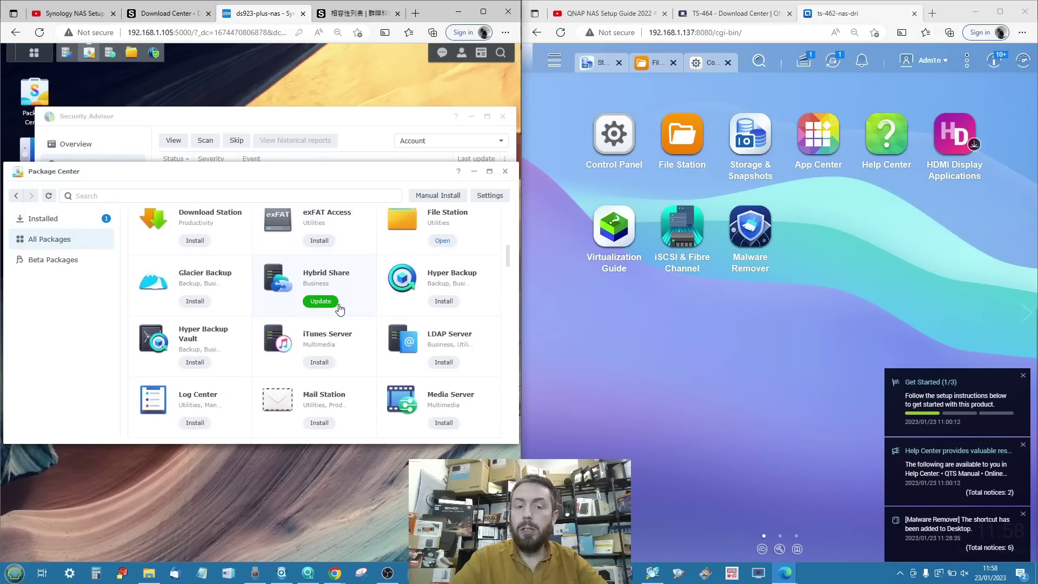
scroll(339, 309, down, 4)
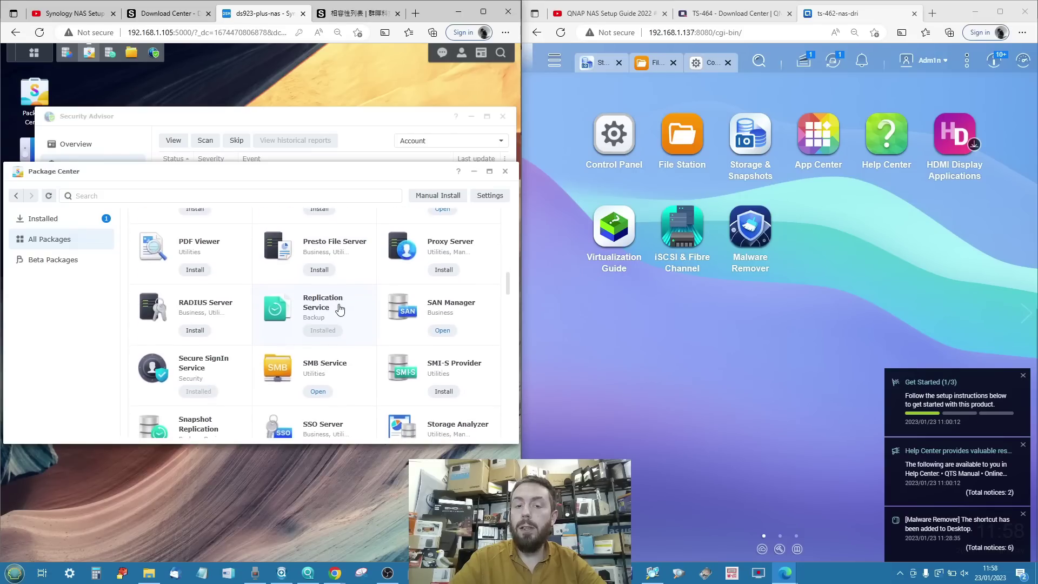
scroll(340, 309, down, 1)
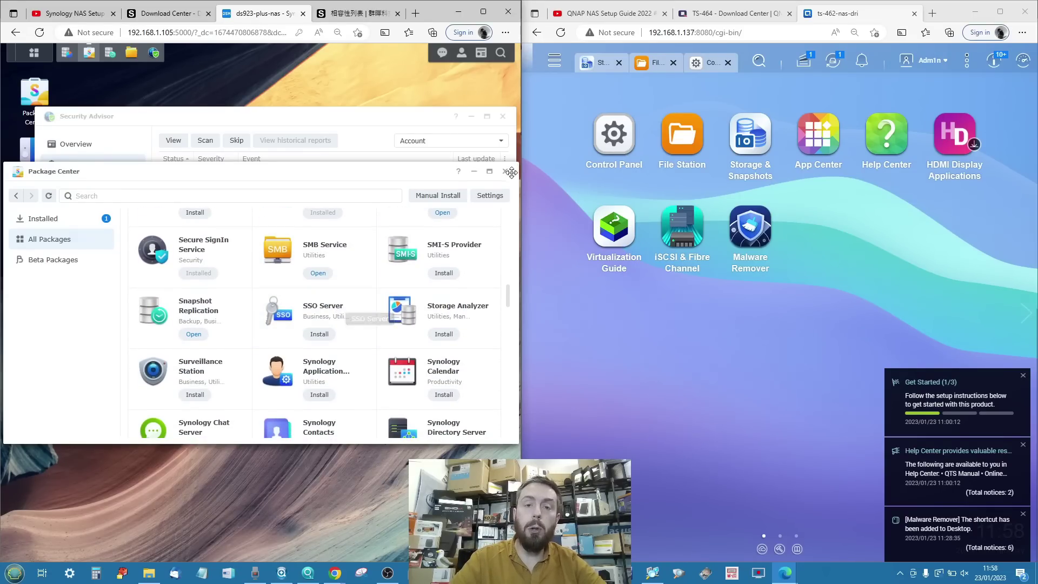
Minimize Package Center, check the At Risk summary, and minimize Security Advisor.
click(479, 172)
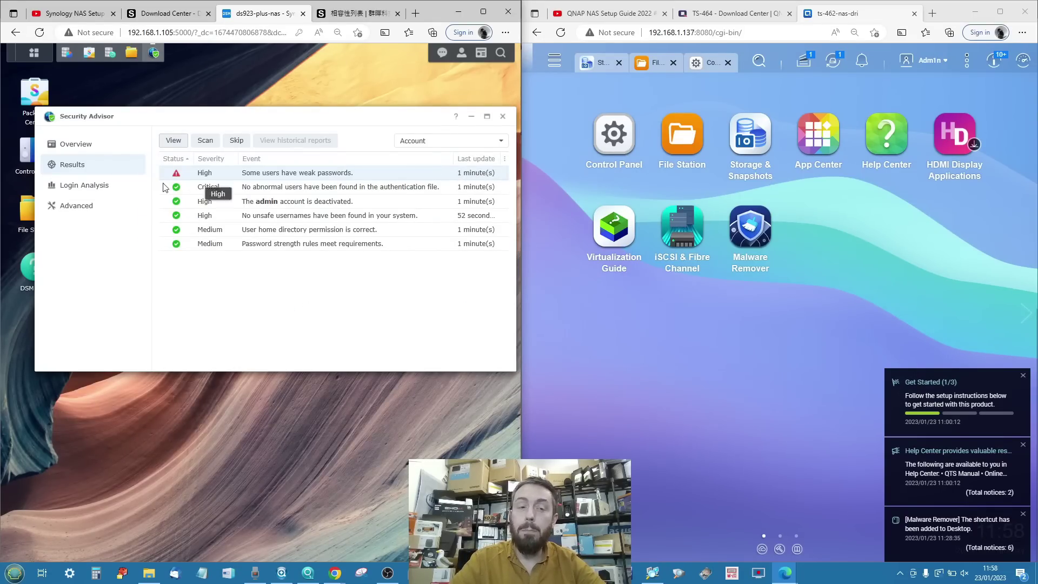
click(85, 145)
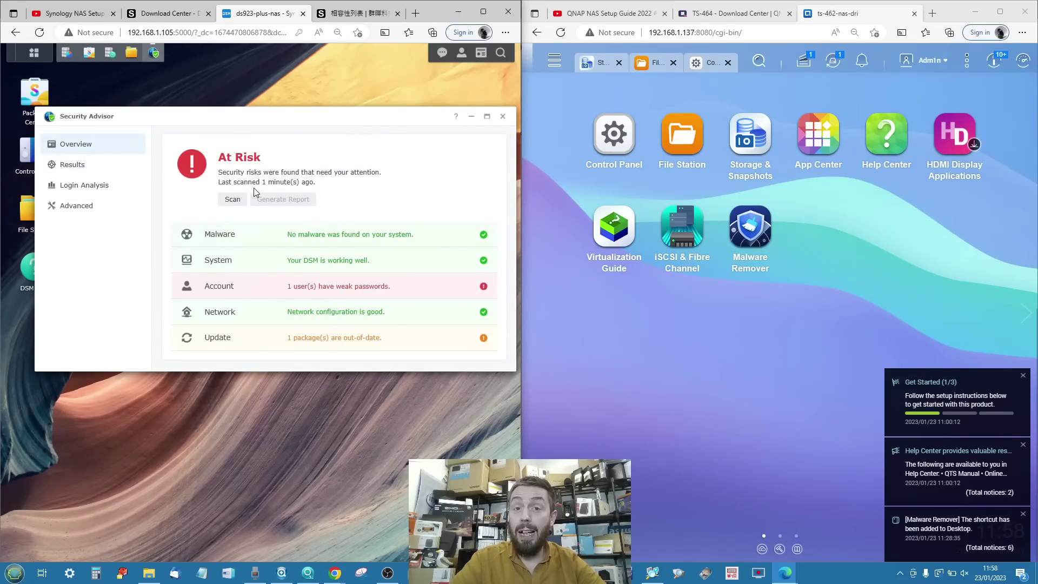
click(471, 116)
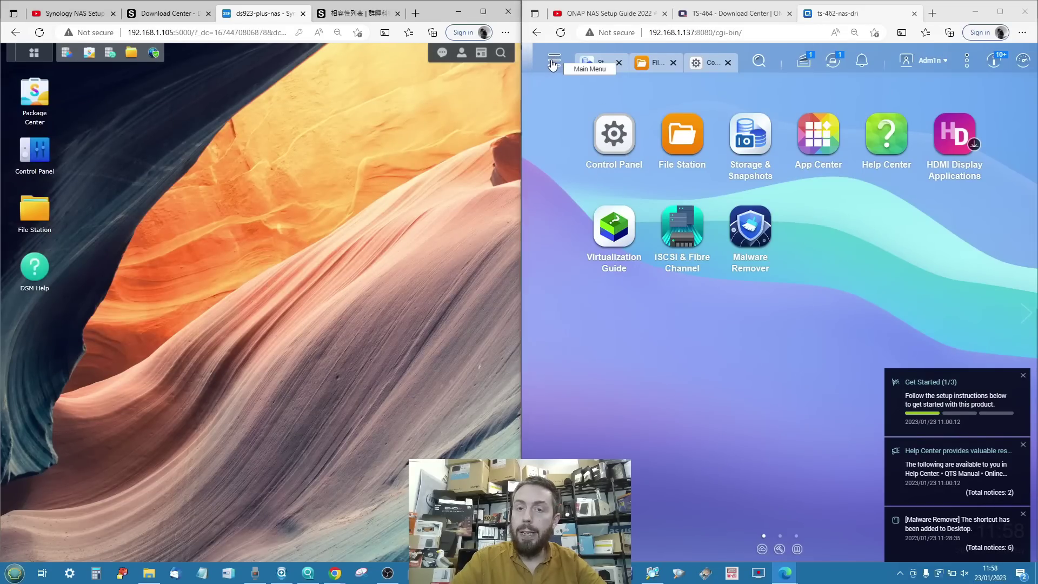
Start a Malware Remover scan with result sharing accepted, review its settings, and close it.
click(553, 63)
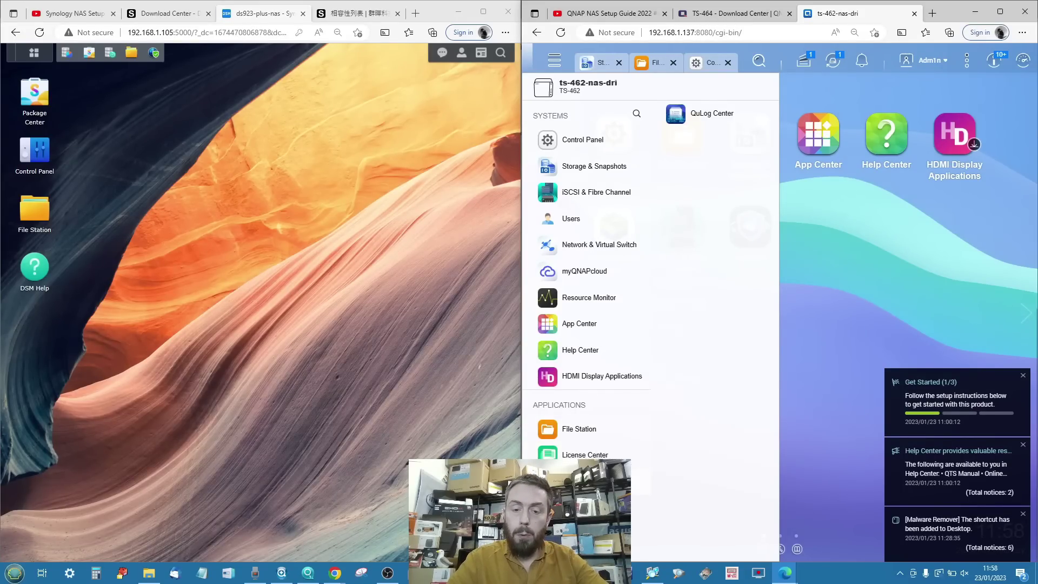
click(584, 481)
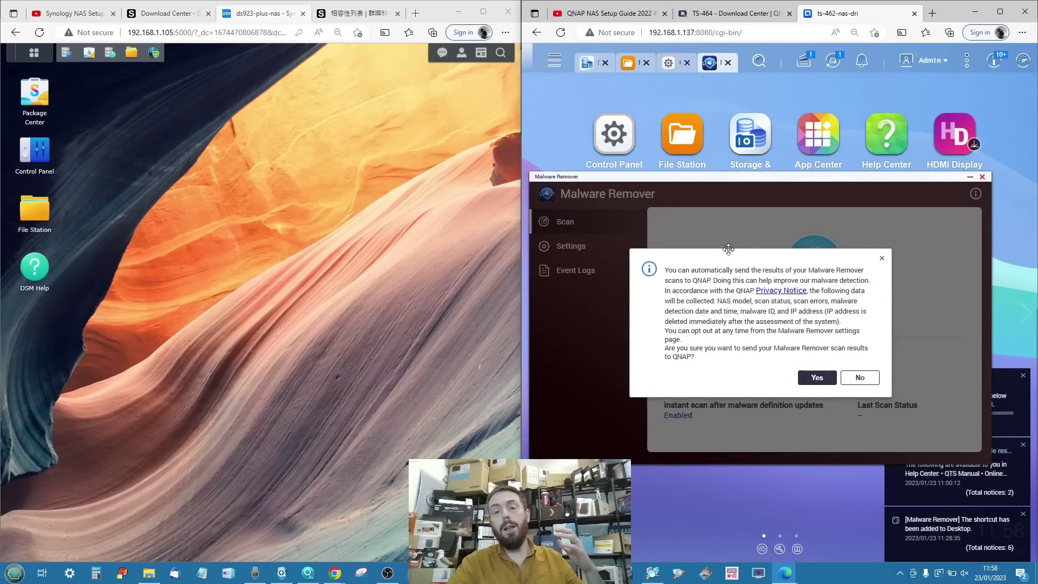
click(818, 378)
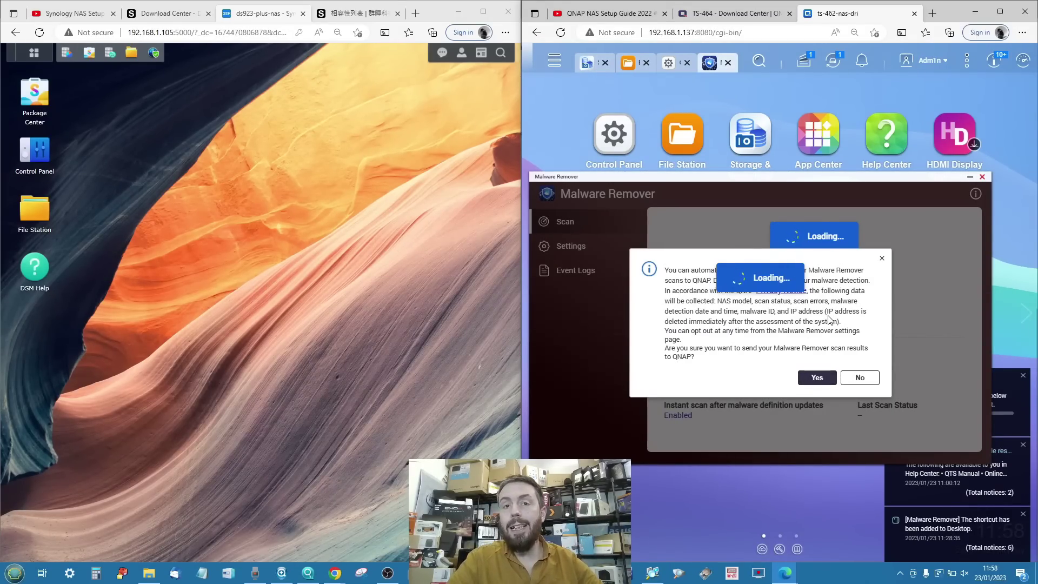
click(818, 292)
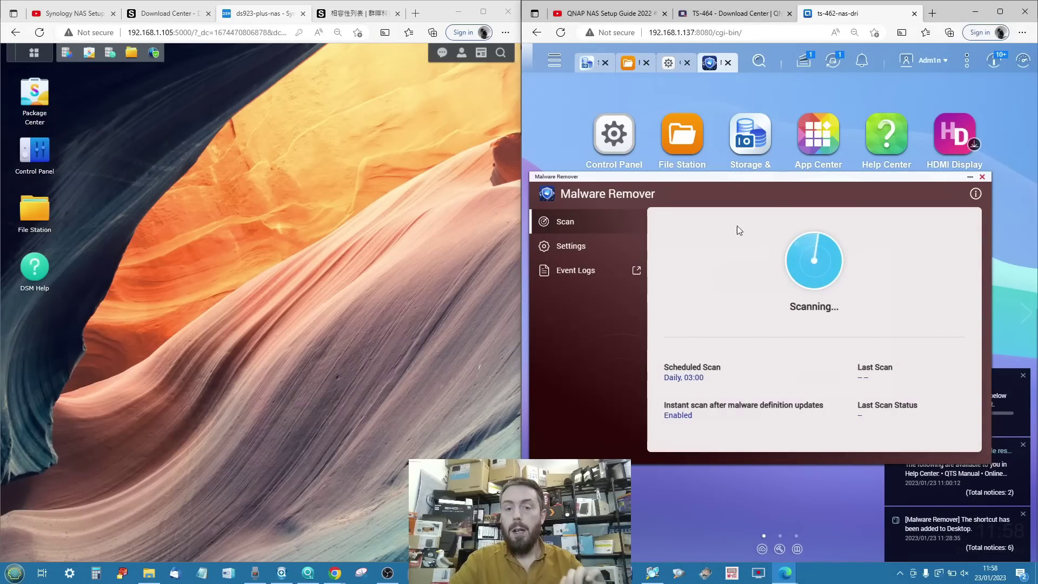
click(601, 247)
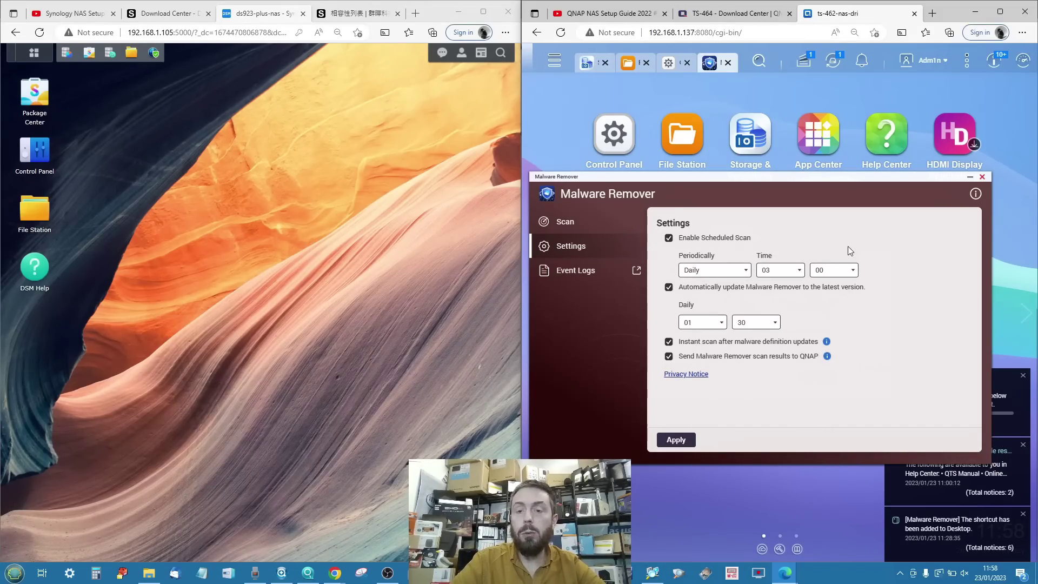
click(983, 177)
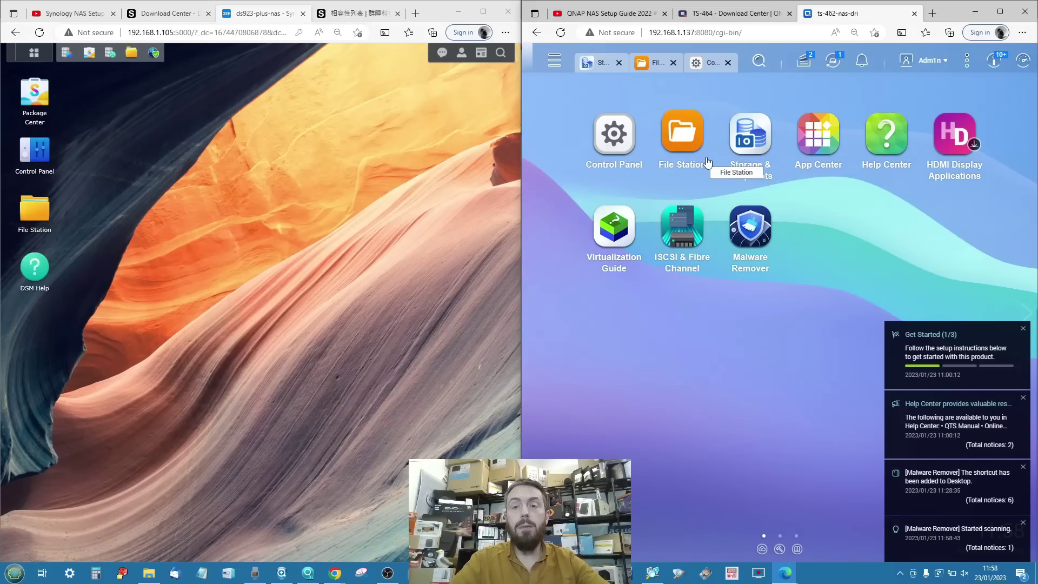
Install McAfee Antivirus and QuFirewall from App Center's Security category, hiding the welcome guide.
click(810, 132)
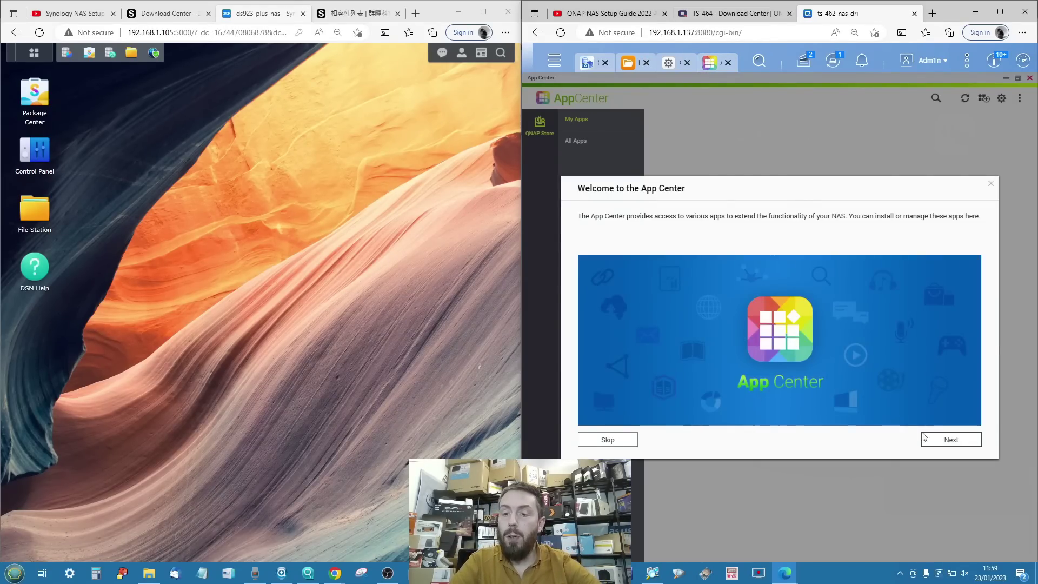
click(626, 440)
click(822, 328)
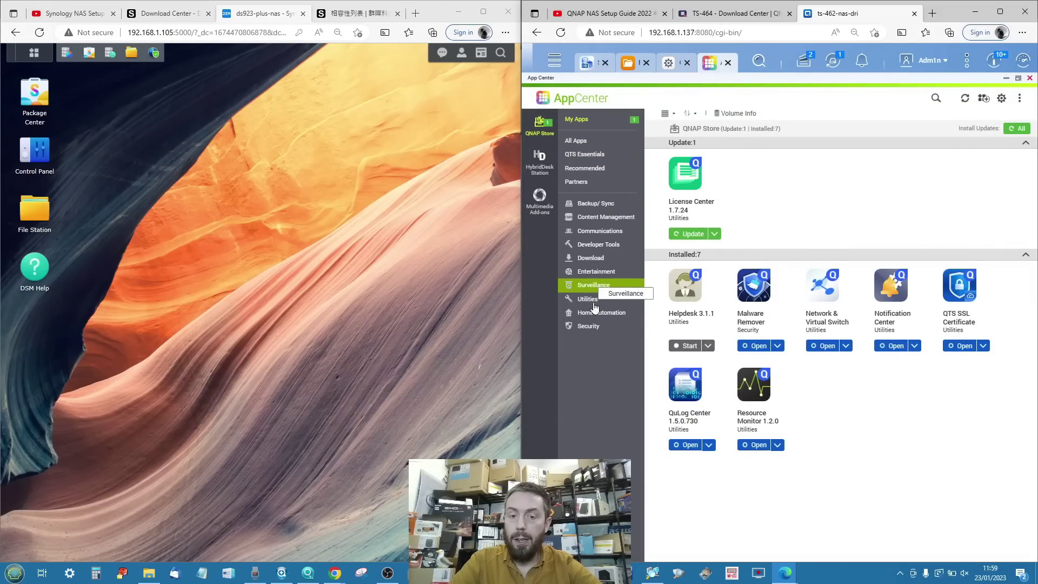
click(592, 327)
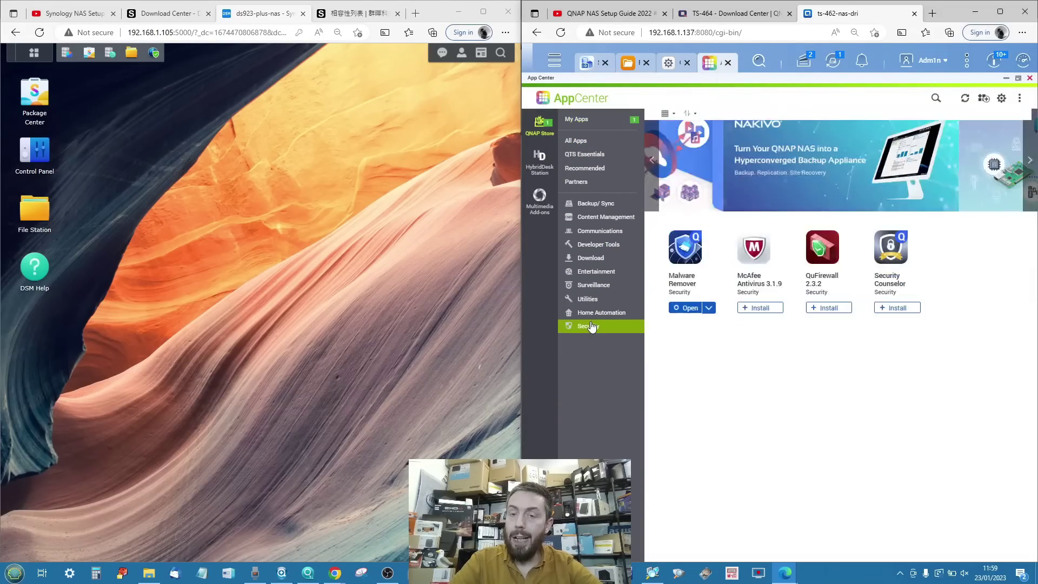
click(747, 308)
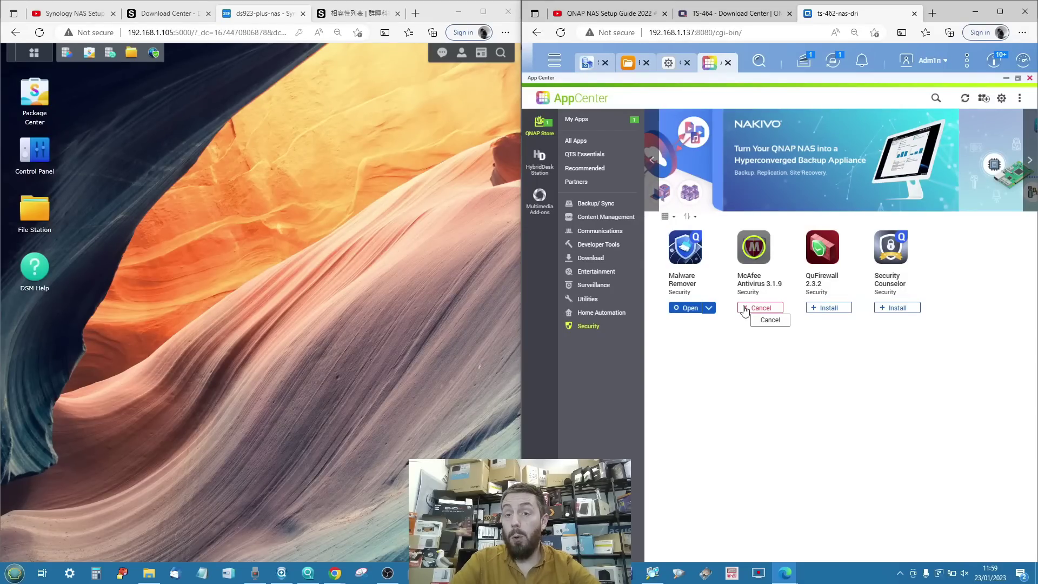
click(815, 309)
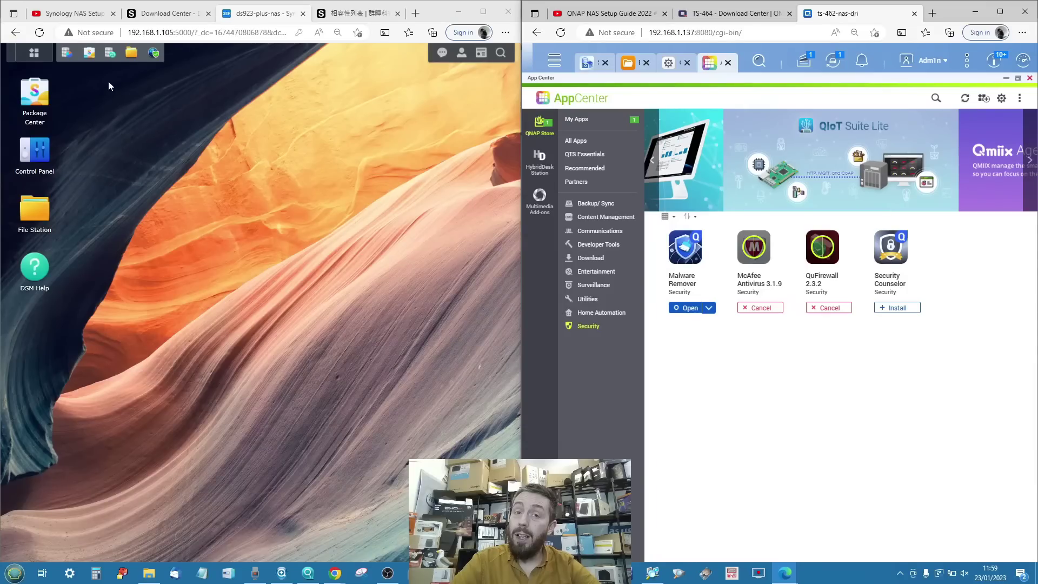
Open the Network settings in Synology DSM's Control Panel.
click(36, 54)
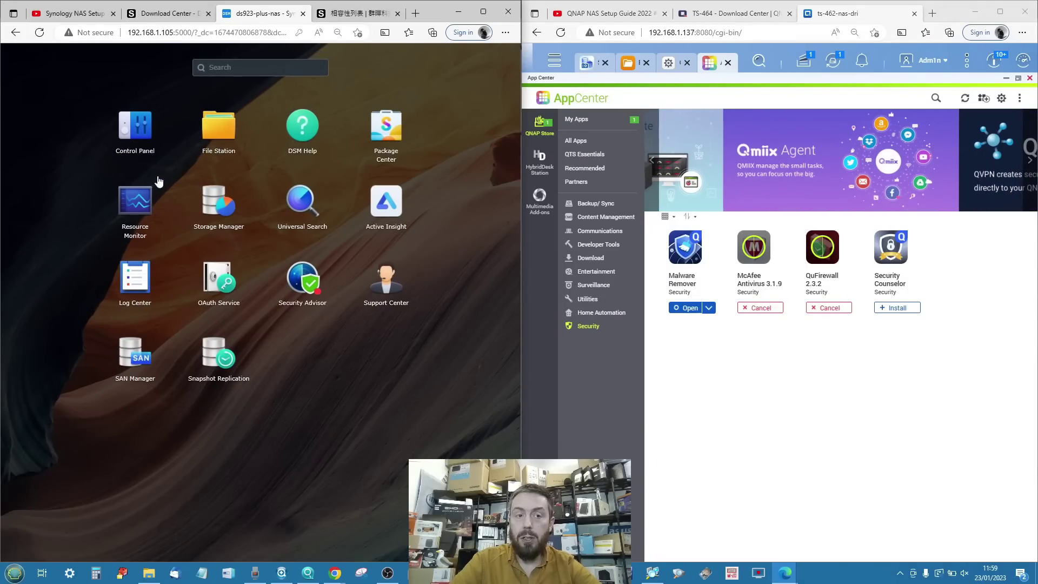
click(131, 128)
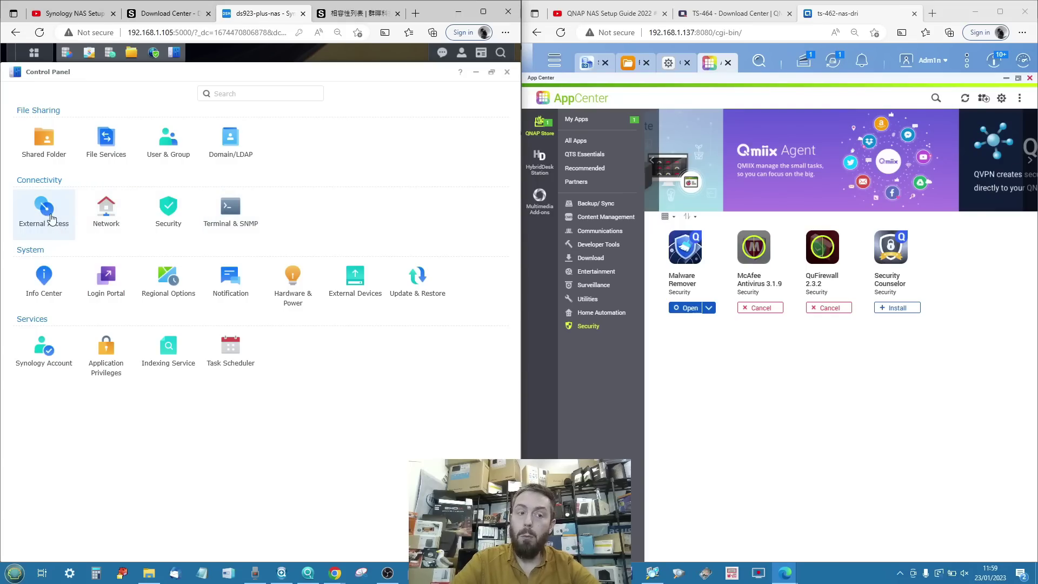
click(108, 212)
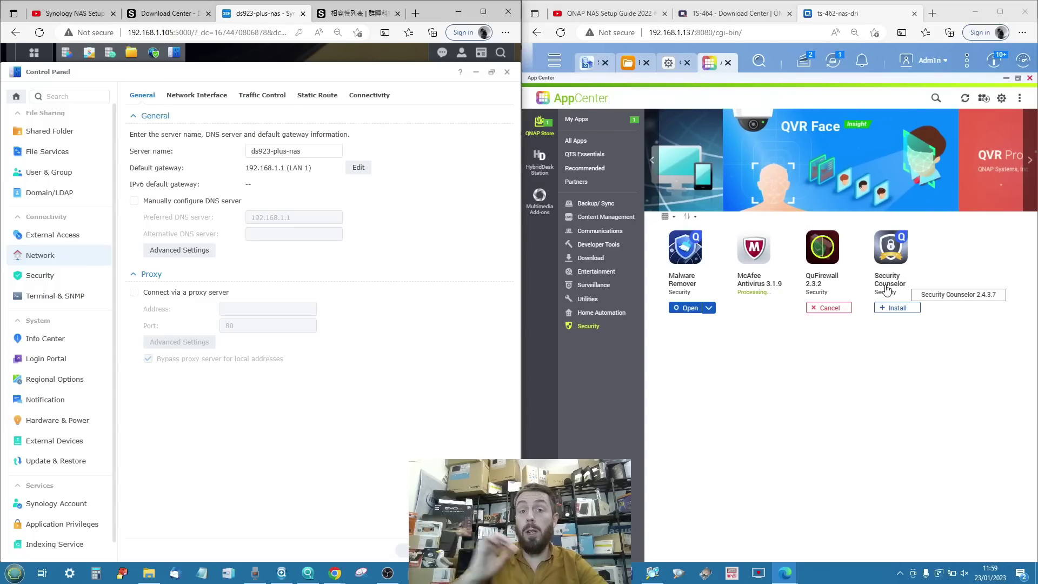
Install Security Counselor from the QTS App Center.
click(895, 307)
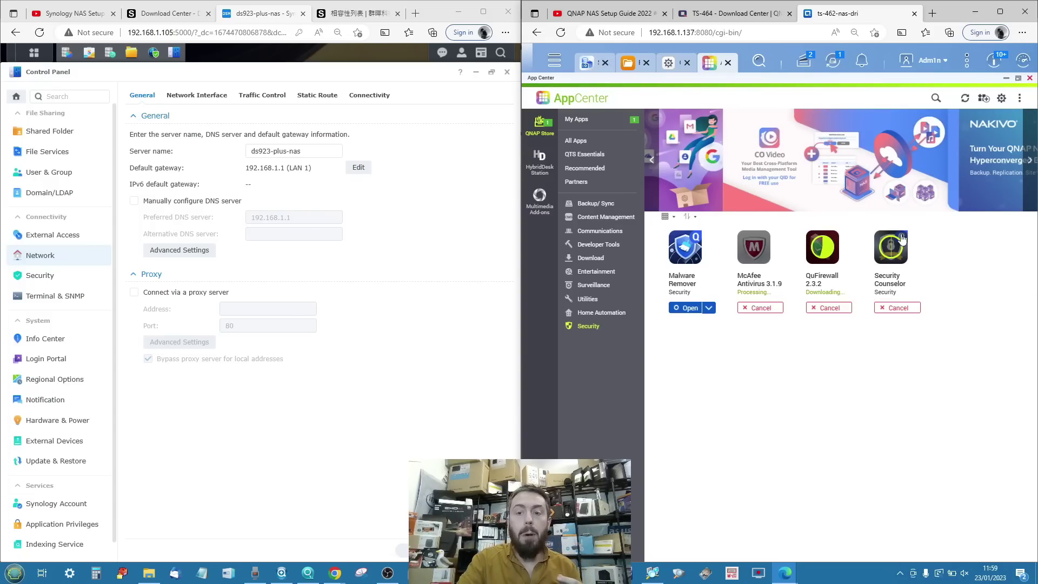
click(34, 52)
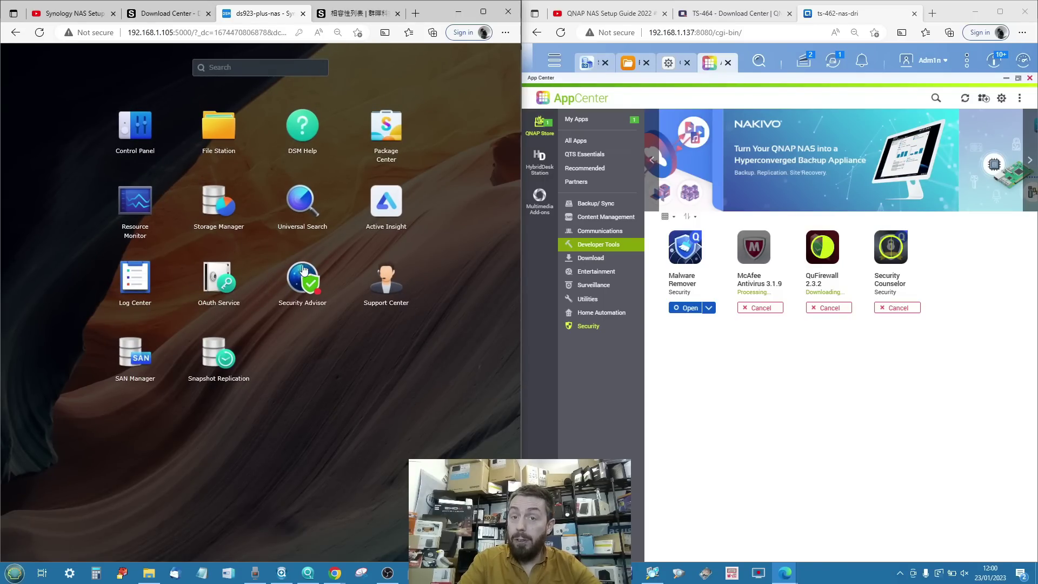
click(38, 111)
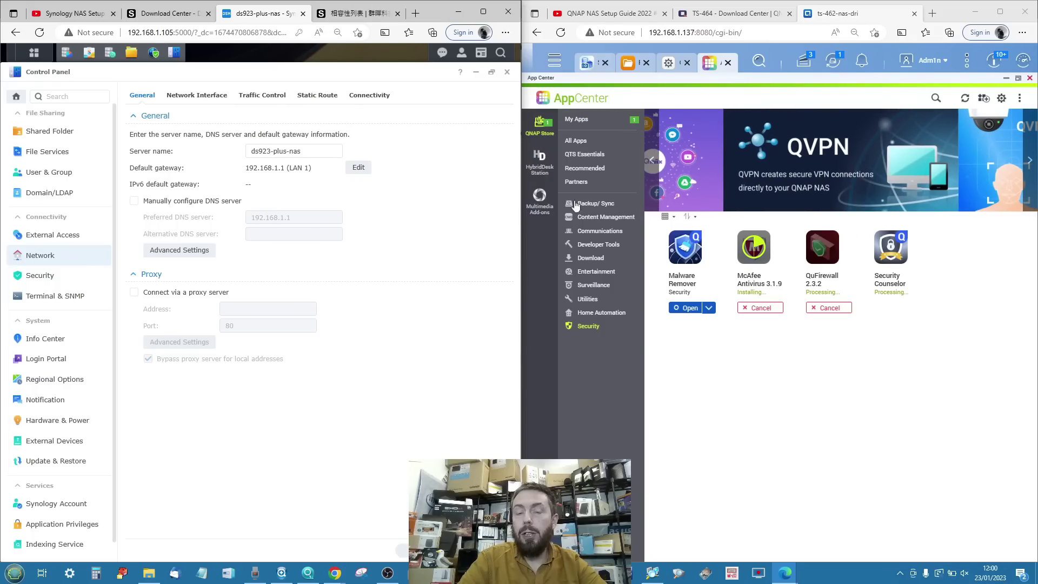
click(555, 60)
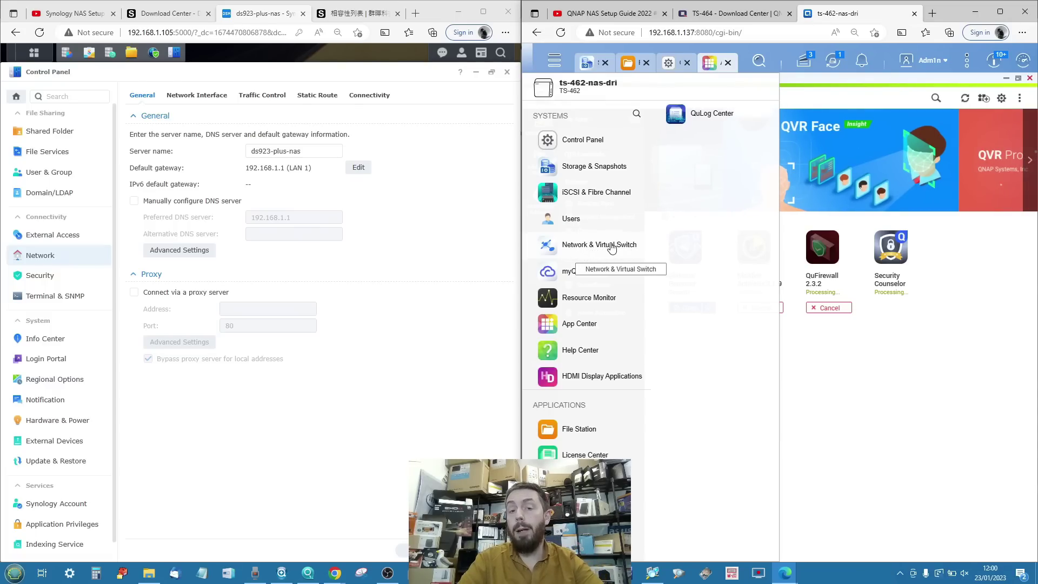
View the network interfaces in QTS Network & Virtual Switch, hiding its quick start guide.
click(606, 248)
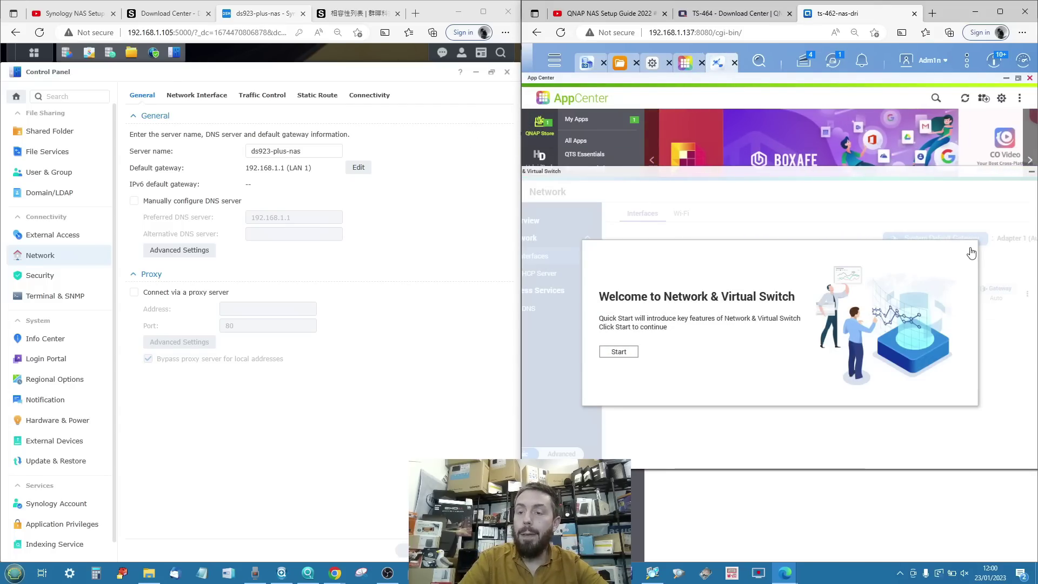
click(970, 248)
click(849, 359)
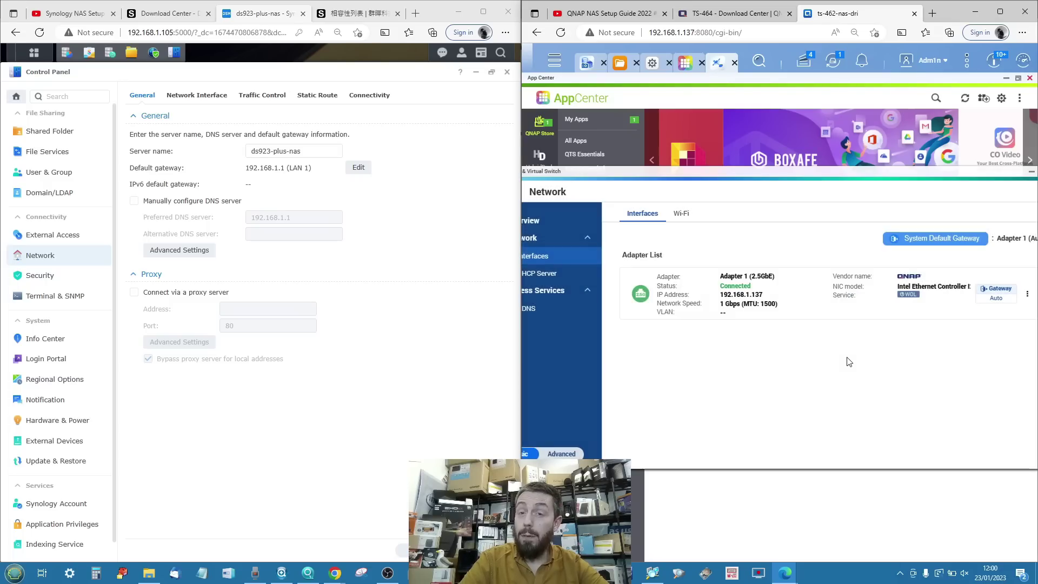
double_click(671, 172)
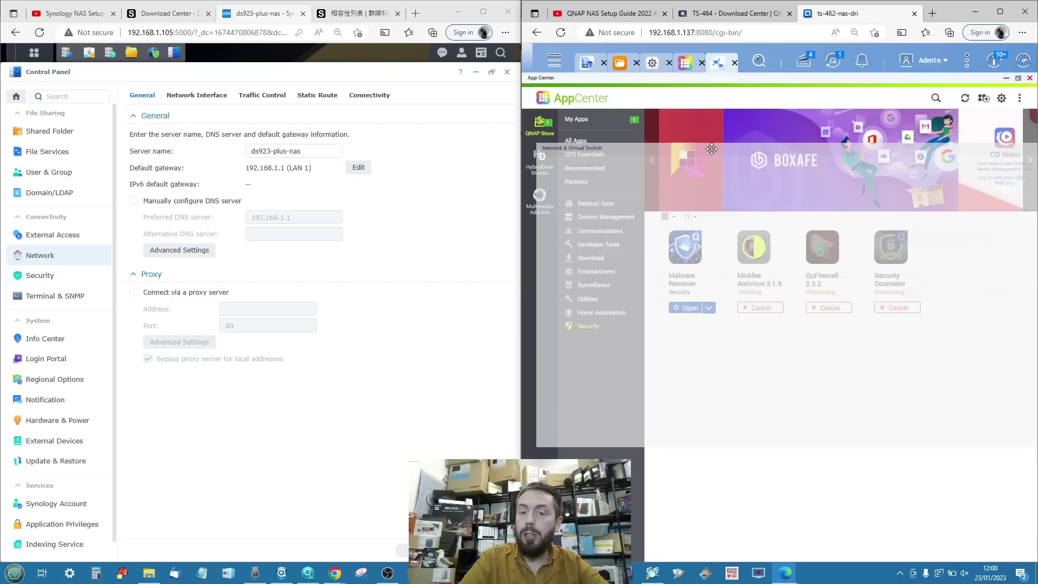
click(602, 430)
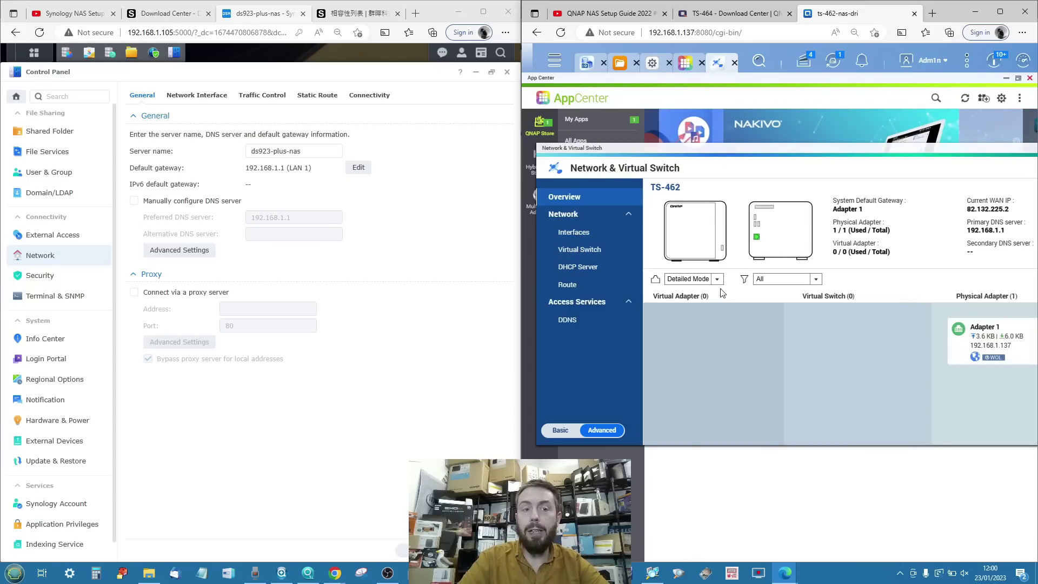
click(570, 243)
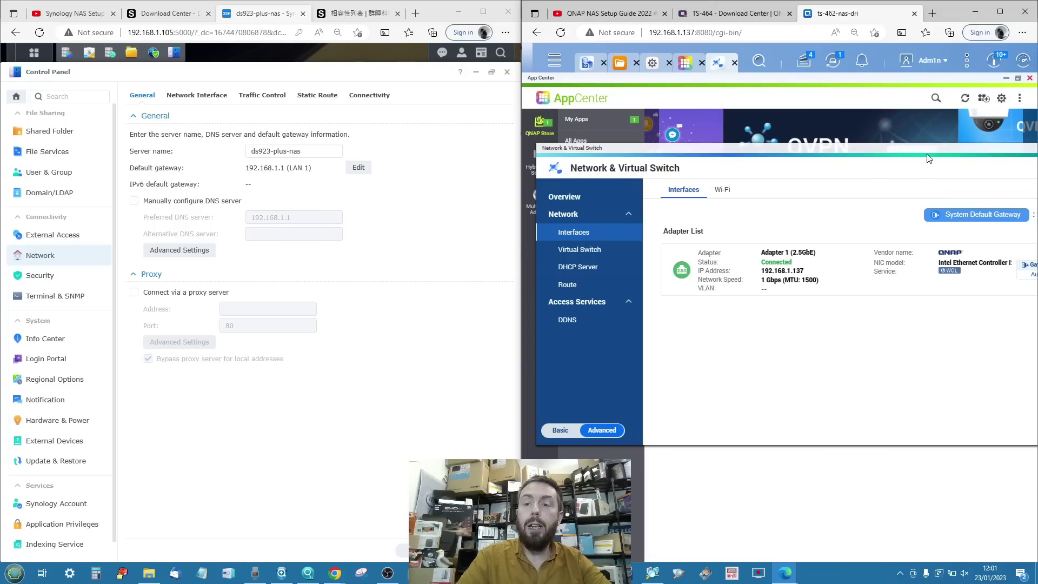
Minimize the Network & Virtual Switch window and the Synology Control Panel.
drag(905, 158, 922, 154)
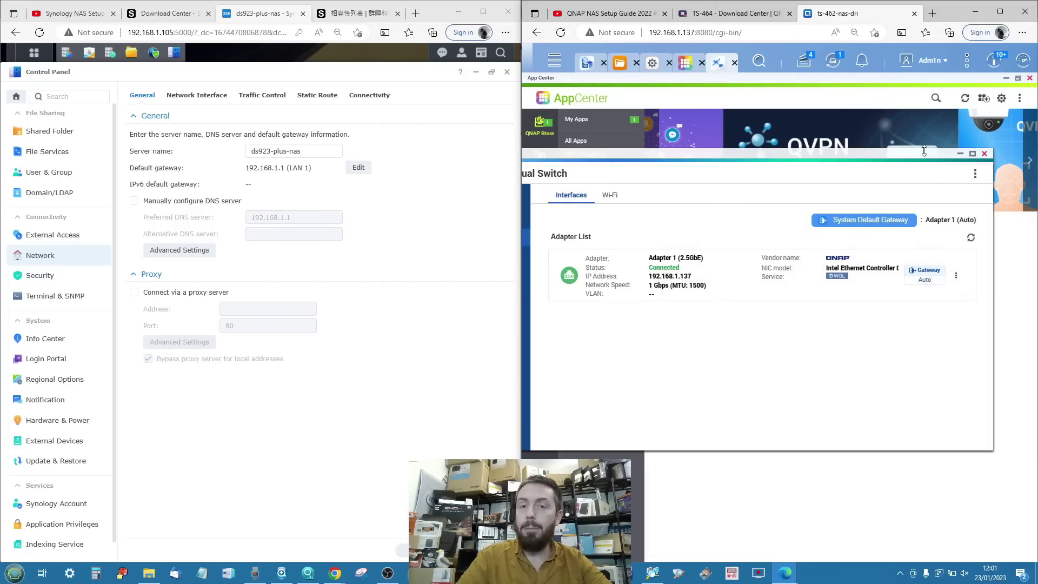
click(961, 155)
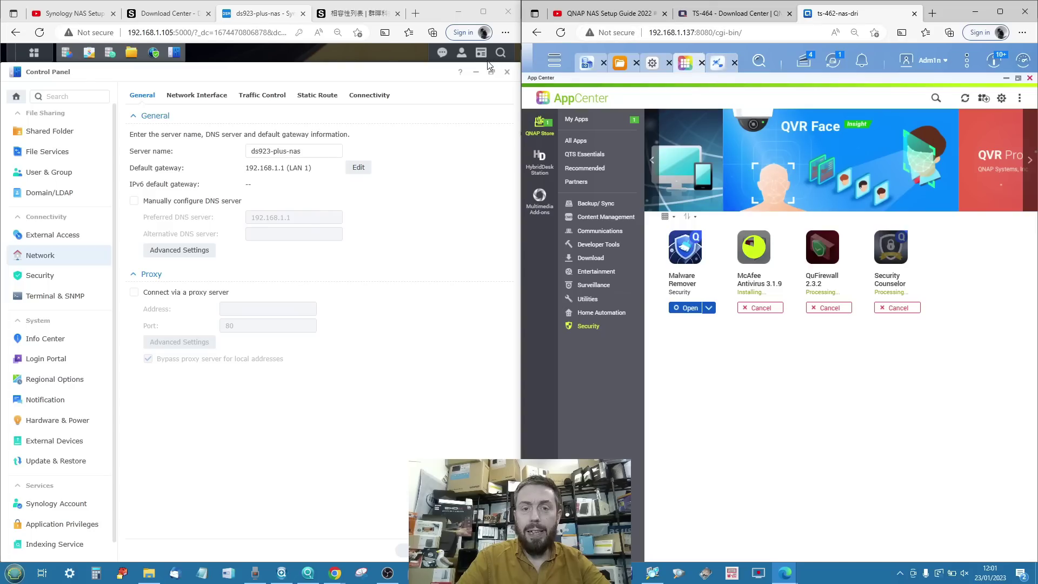
click(476, 73)
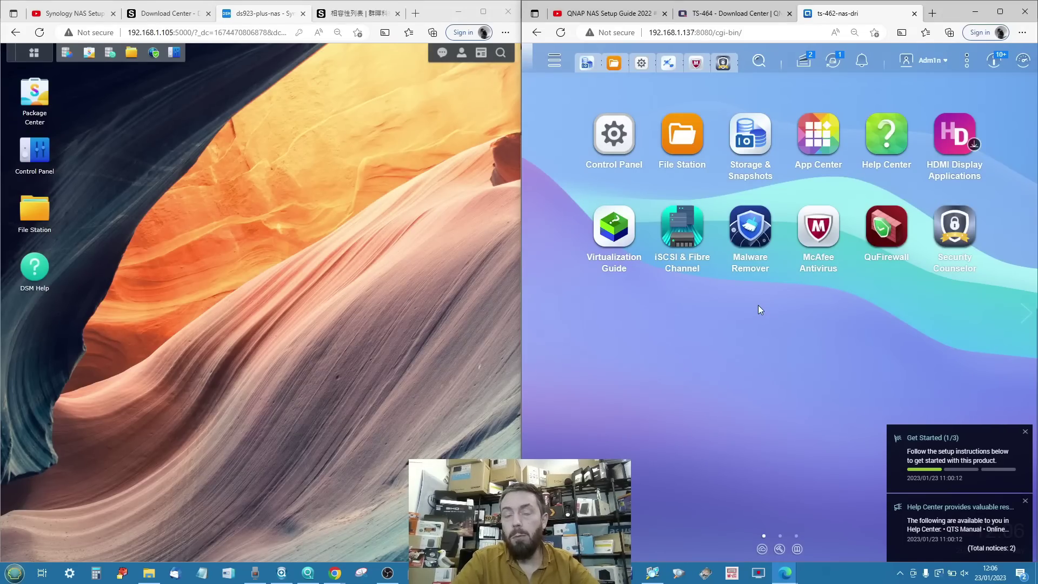
Launch Security Counselor from the QTS desktop.
click(946, 234)
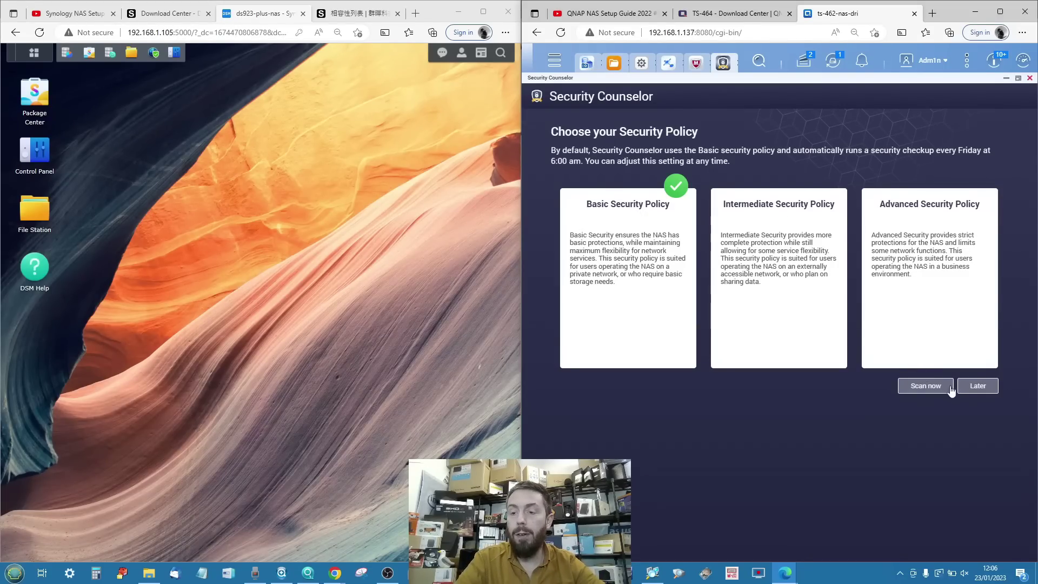
Apply the Basic Security Policy, enable Antivirus, and go to the Antivirus settings.
click(931, 386)
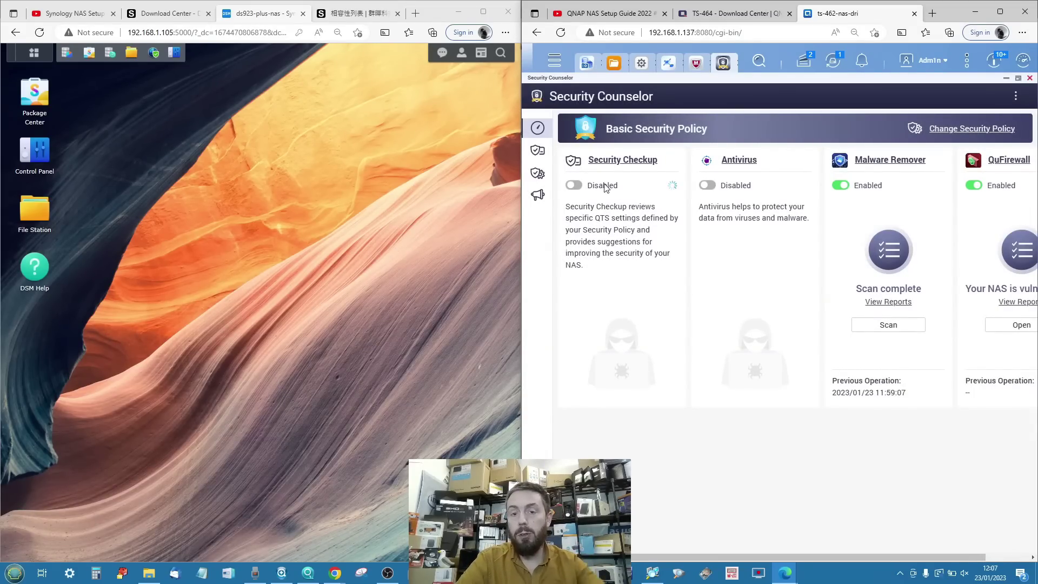
click(707, 186)
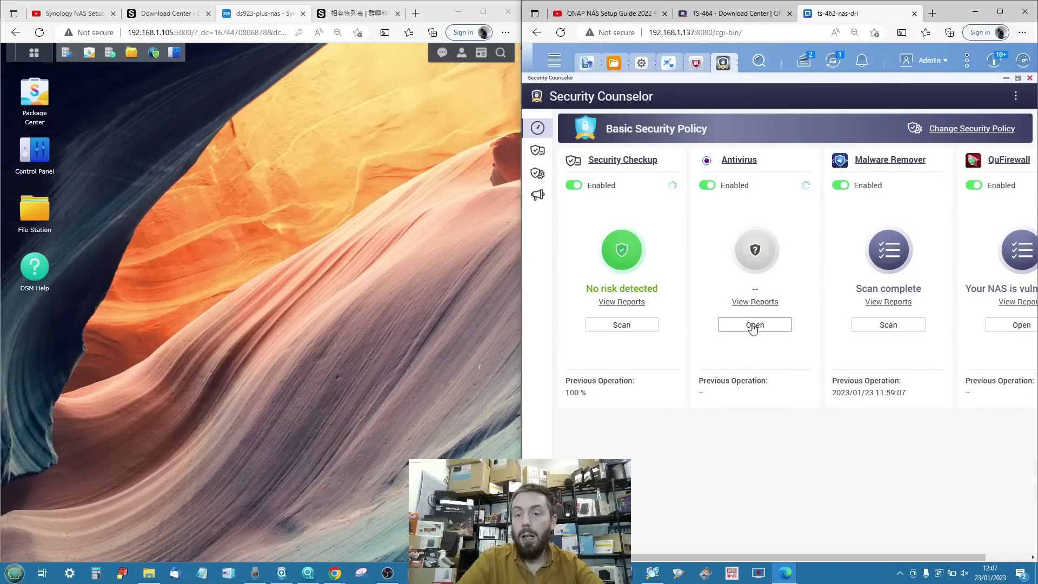
click(755, 325)
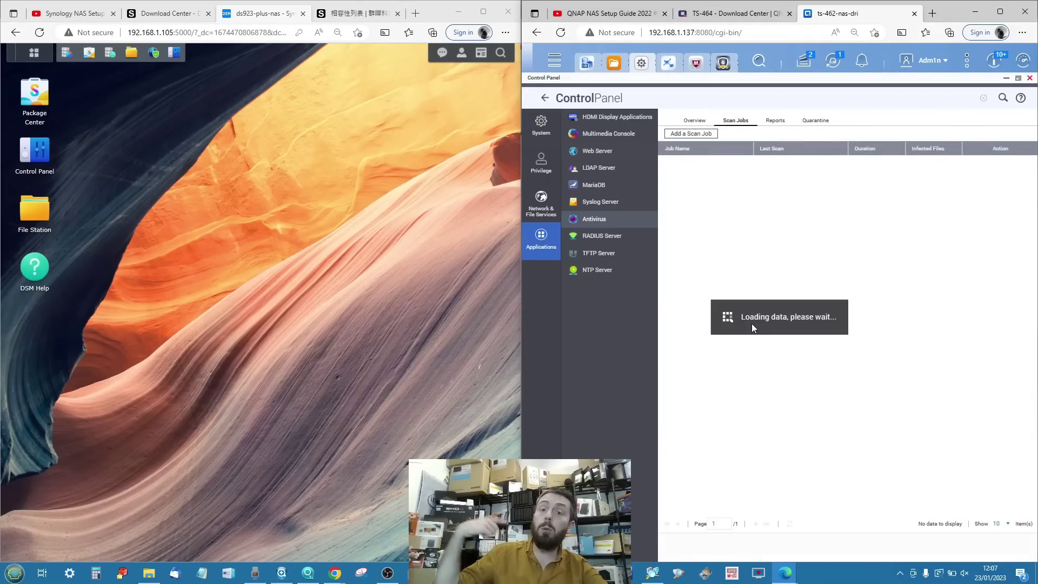
Create antivirus scan job 'test' with default schedule, filters and actions, then return to Security Counselor.
click(699, 136)
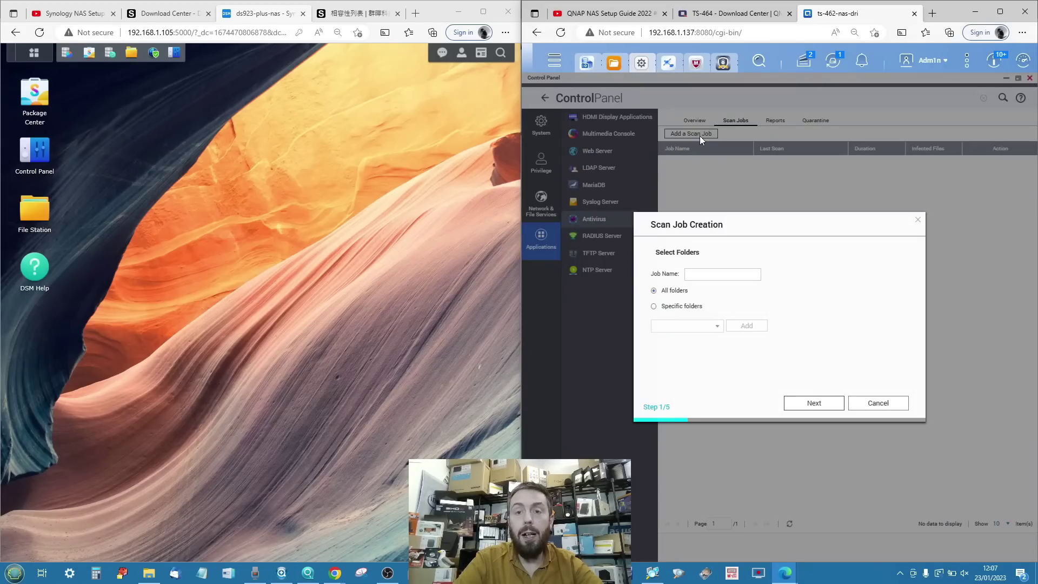
click(691, 274)
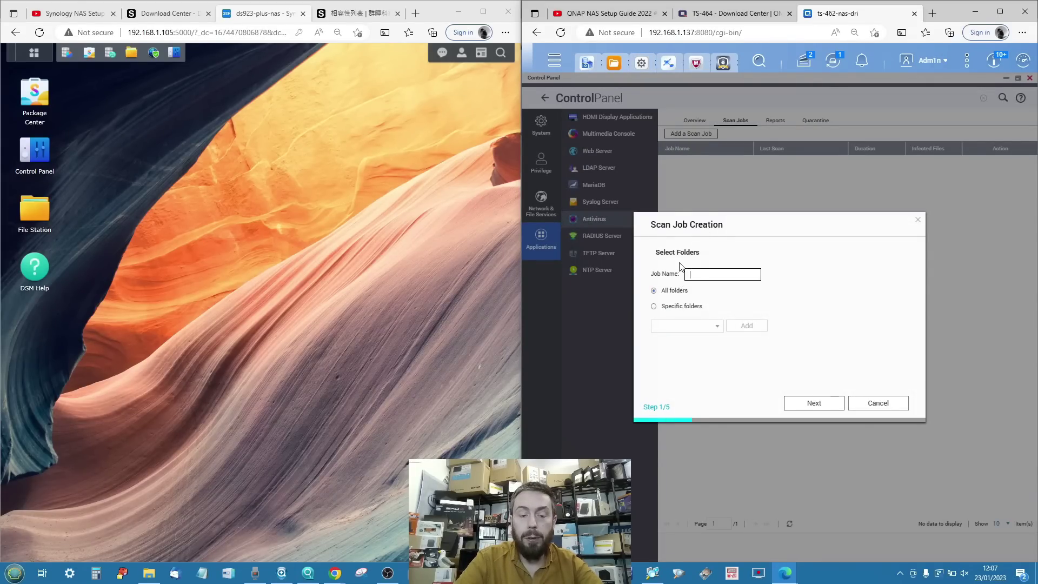
text(test1)
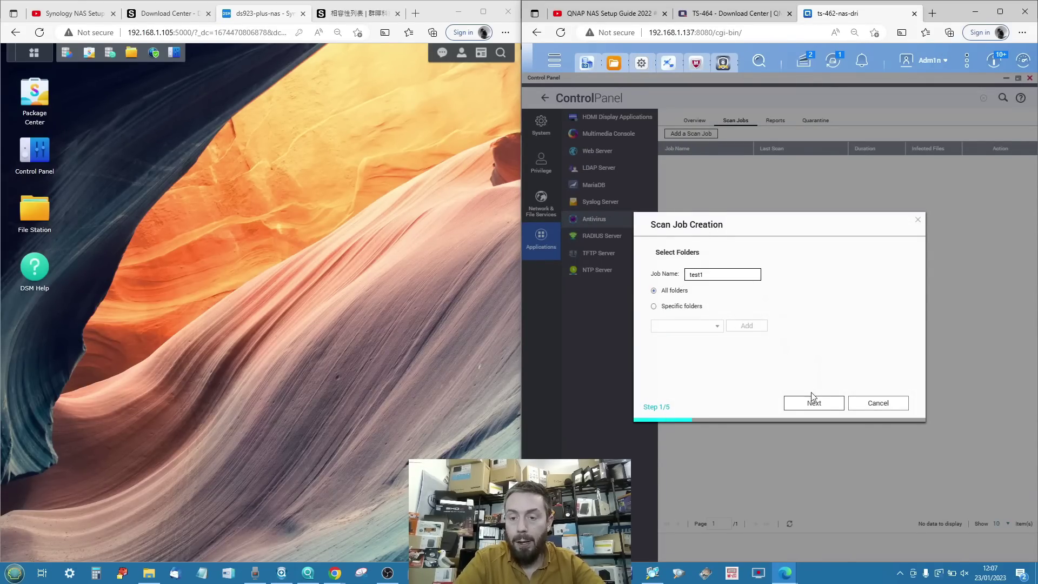
click(811, 403)
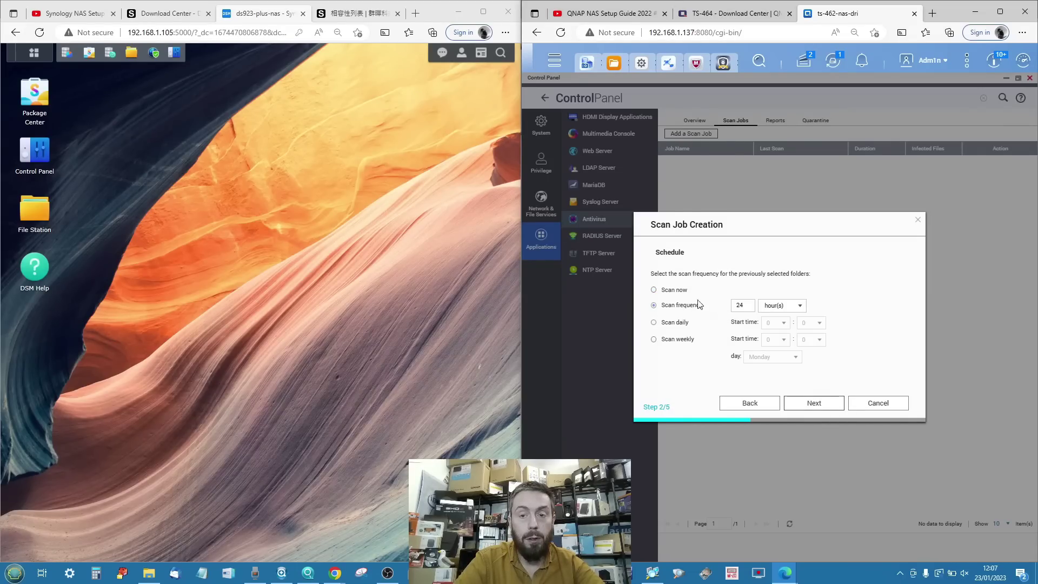
click(817, 405)
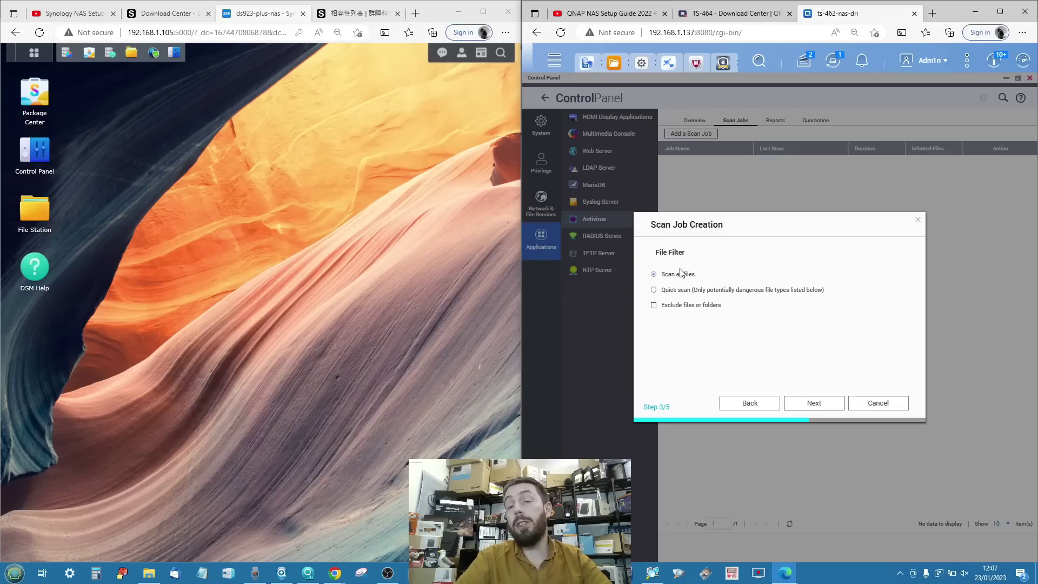
click(811, 407)
click(882, 265)
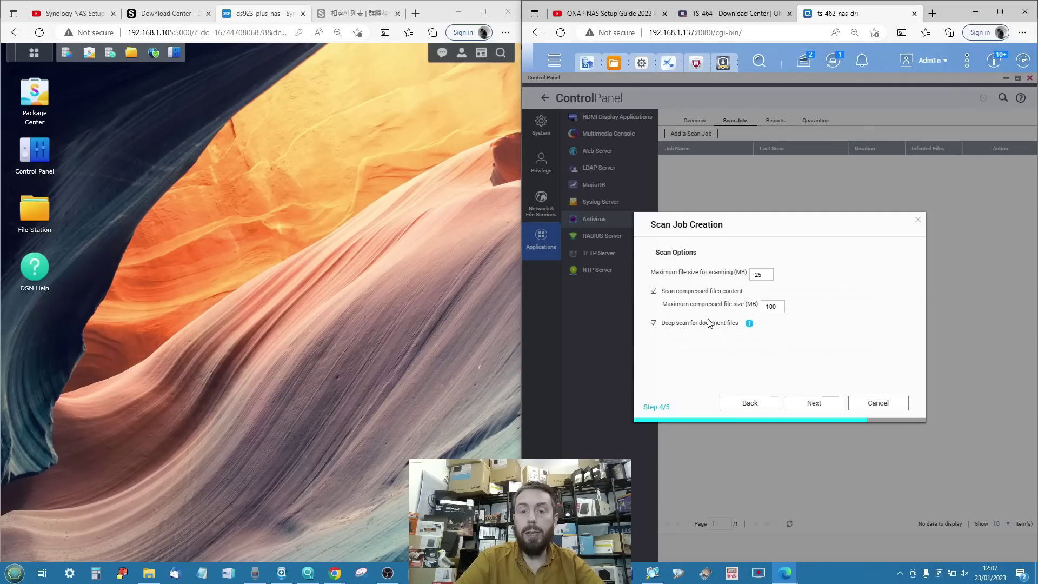
click(822, 407)
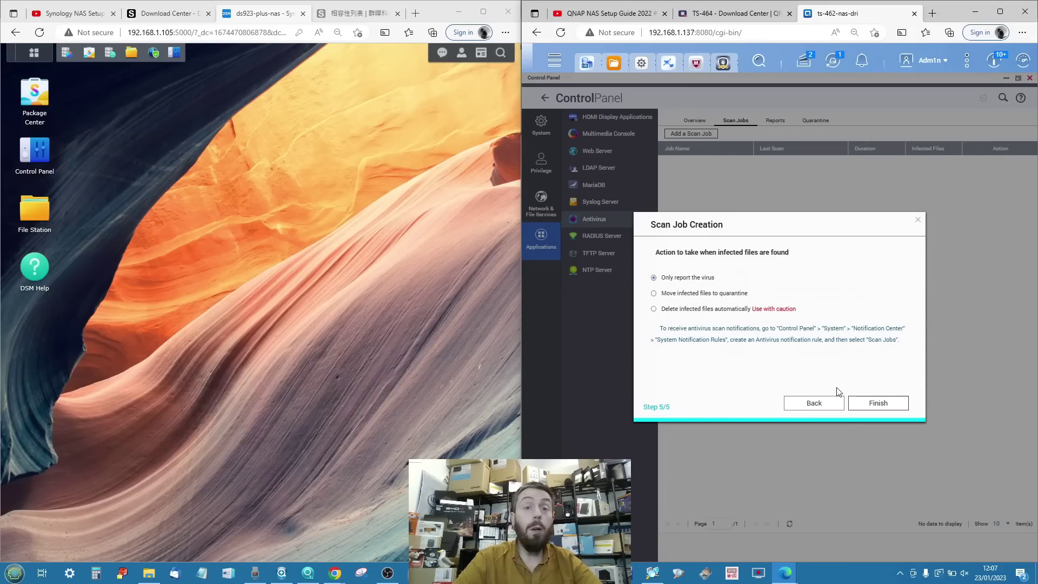
click(870, 405)
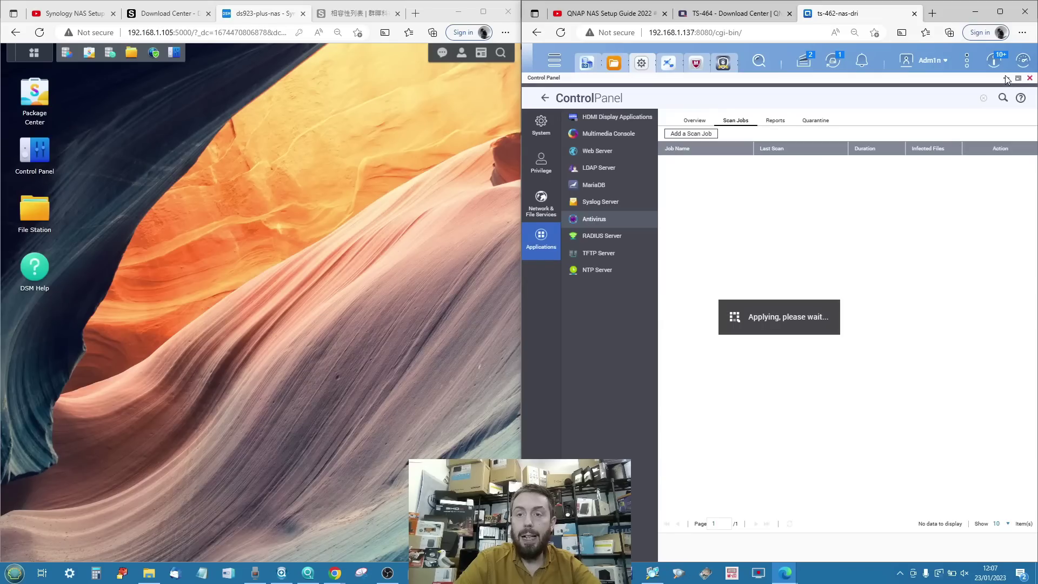
click(722, 64)
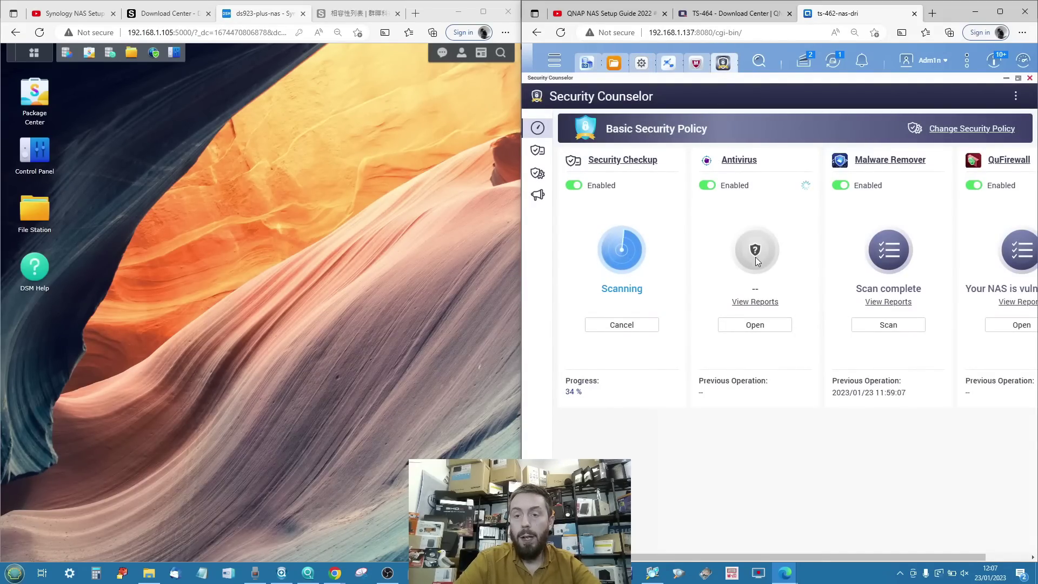
Start a fresh Malware Remover scan and open QuFirewall from Security Counselor.
click(884, 327)
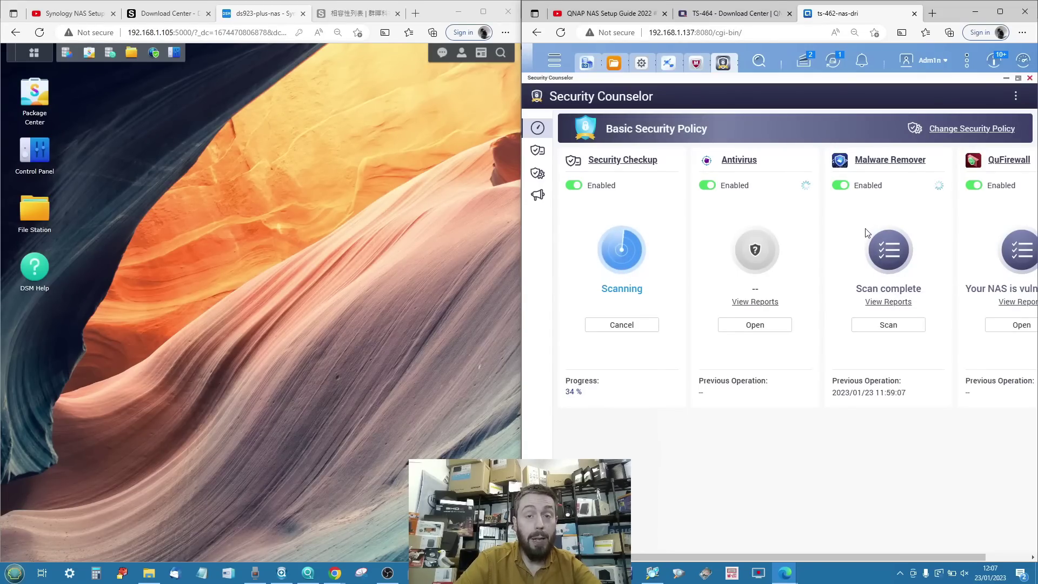
scroll(866, 232, right, 1)
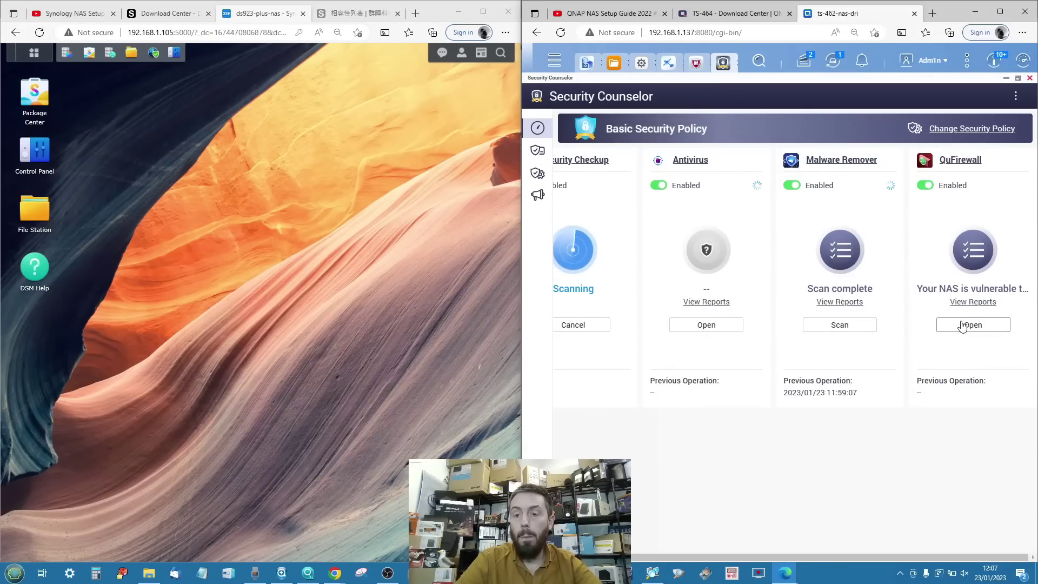
click(962, 326)
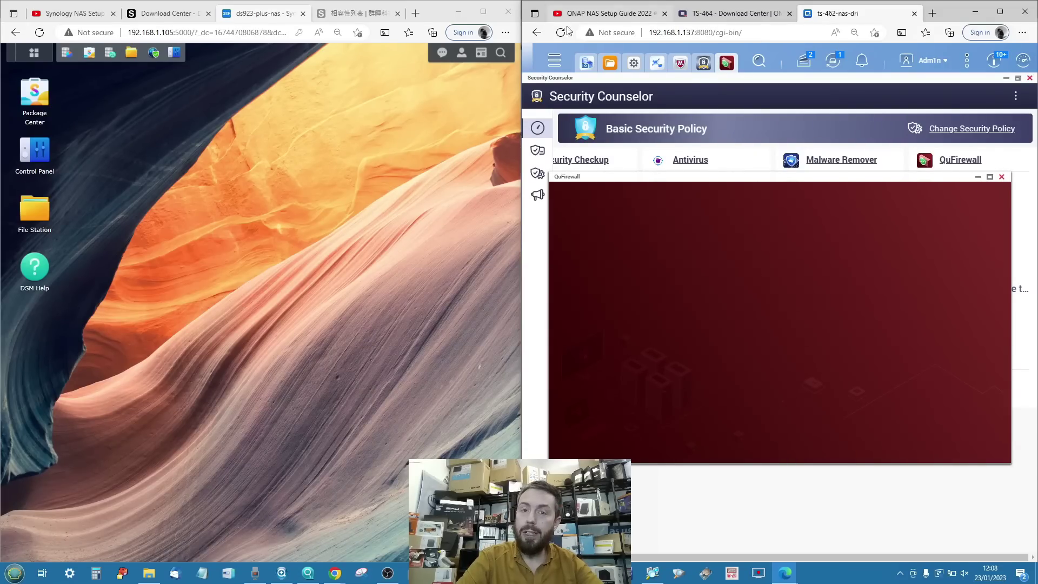
Check System Resource CPU usage in QTS Resource Monitor and show Synology's health widgets.
click(554, 60)
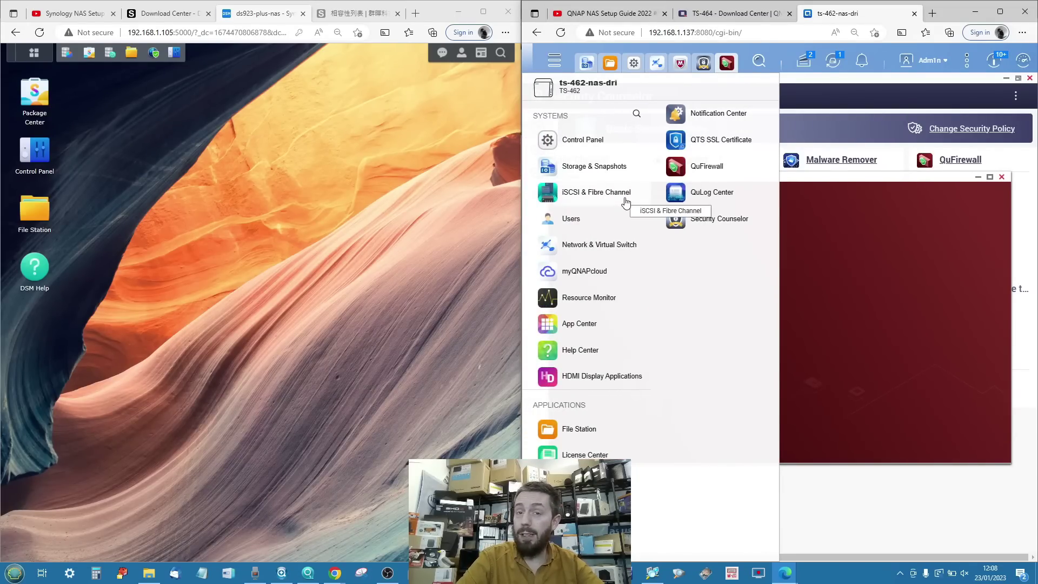
click(596, 305)
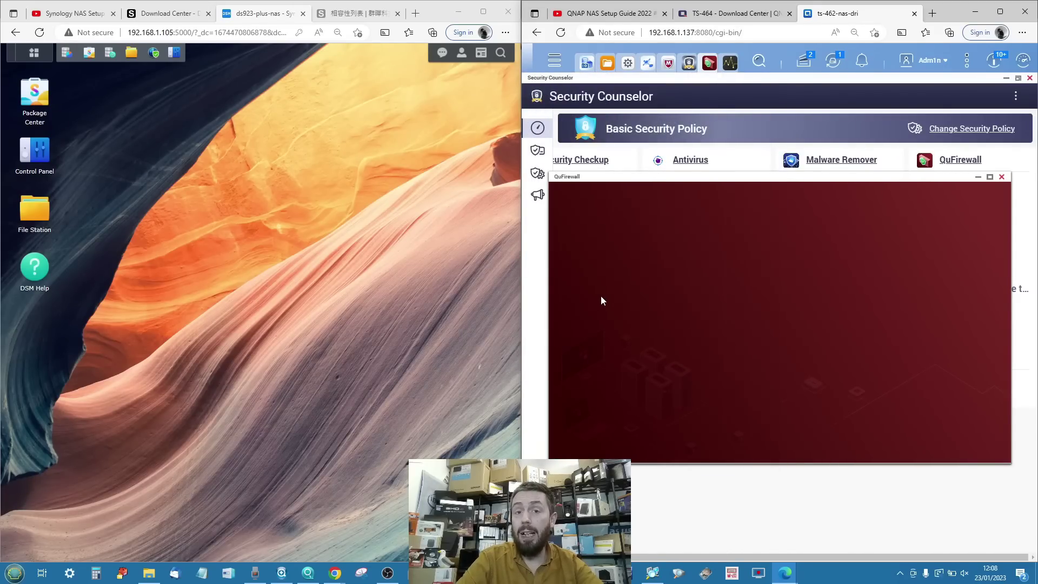
click(481, 54)
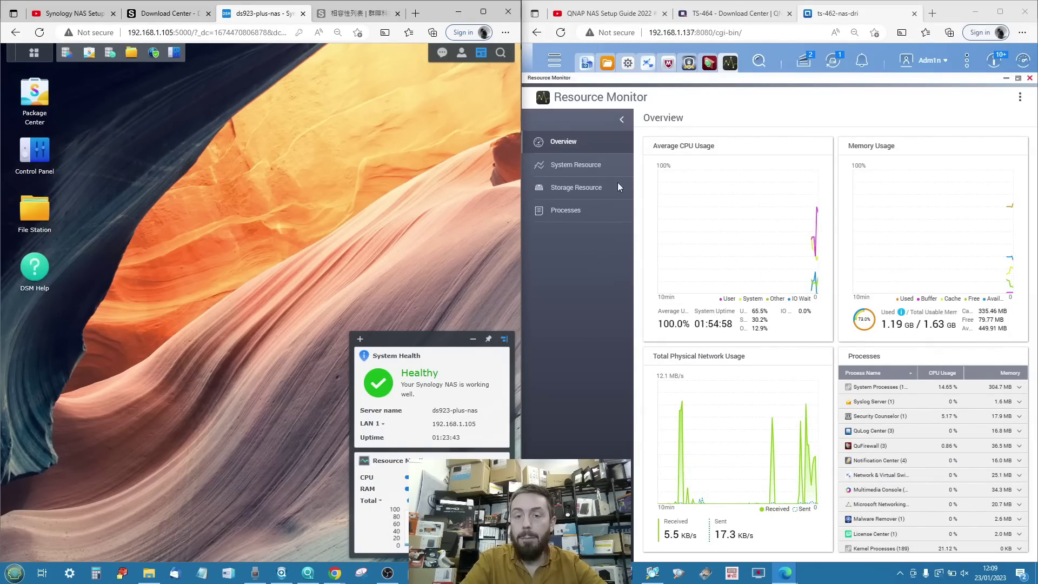
click(589, 165)
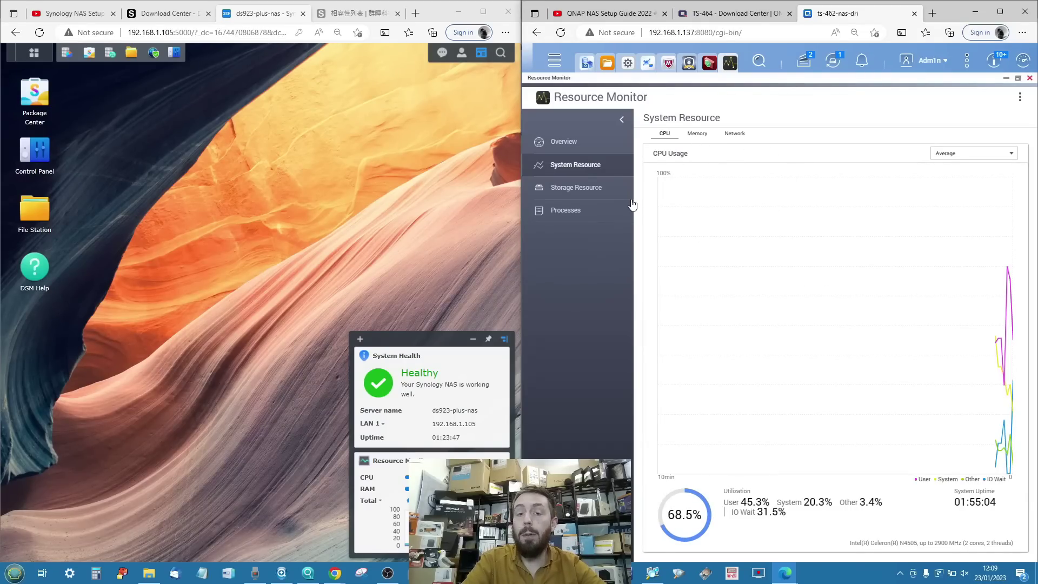
mouse_move(1015, 277)
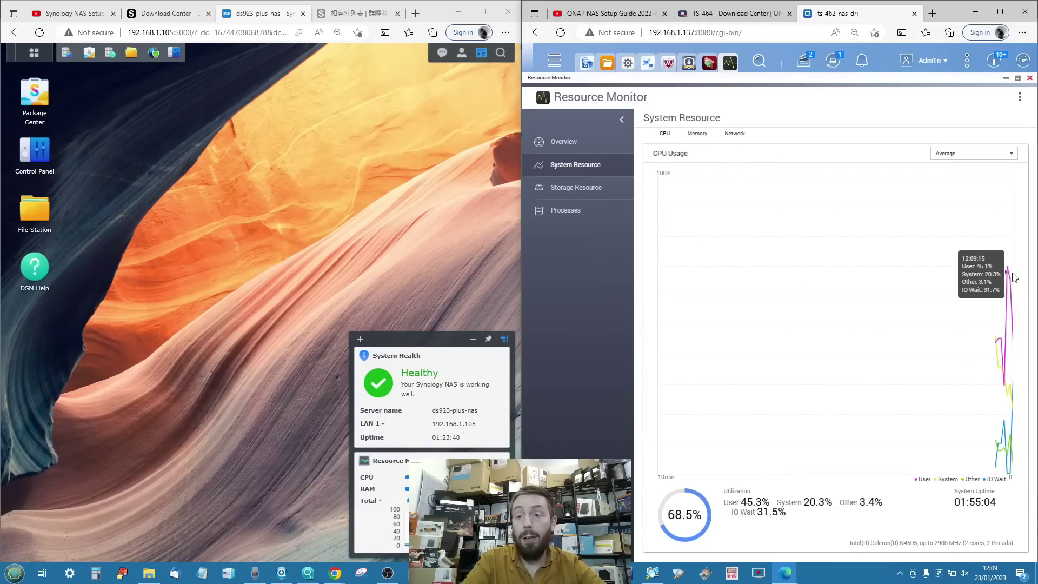
click(1030, 78)
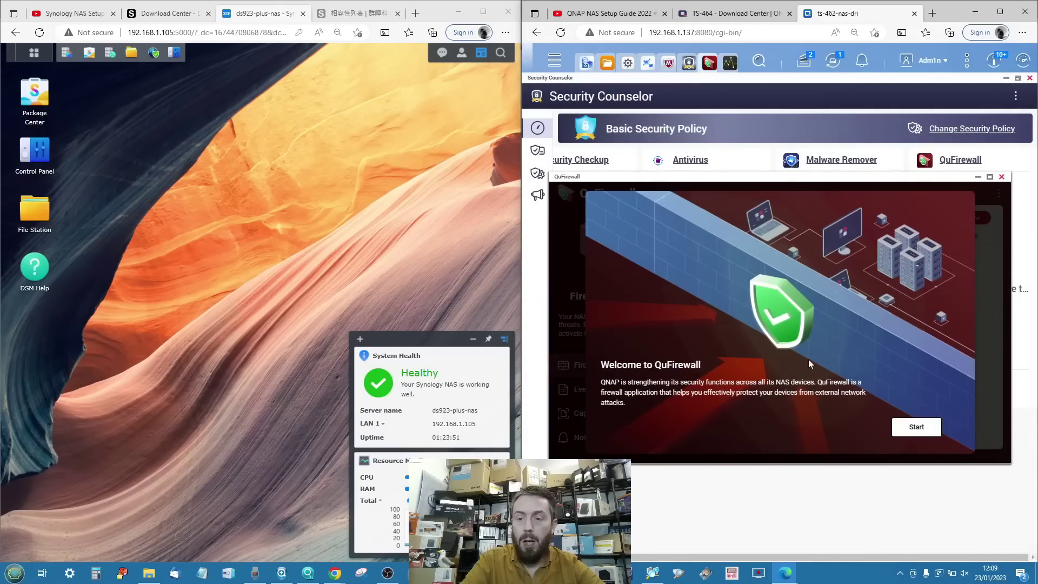
Complete the QuFirewall wizard with Basic protection and United Kingdom as the GeoIP region.
click(918, 427)
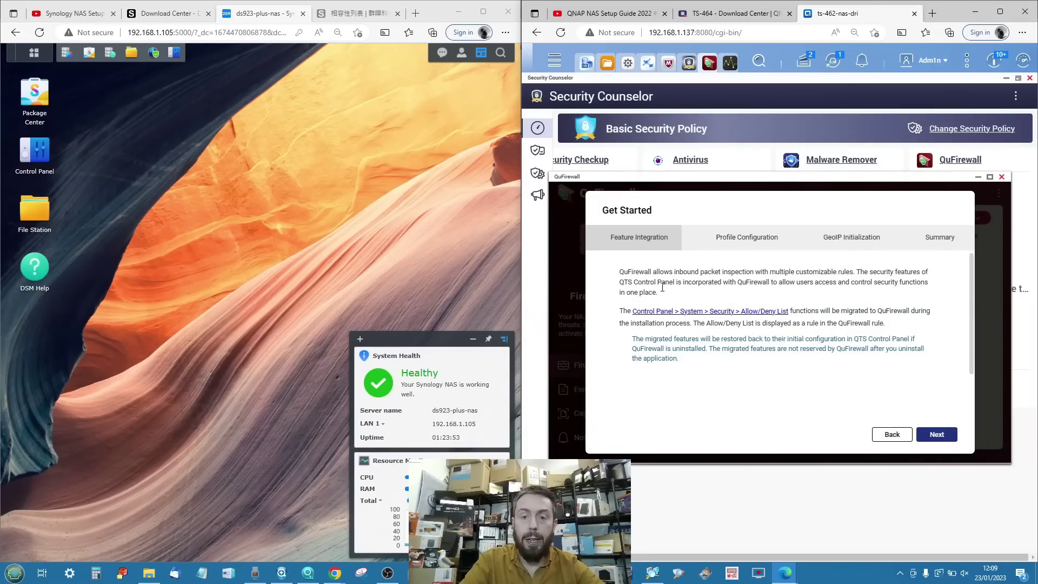
click(938, 435)
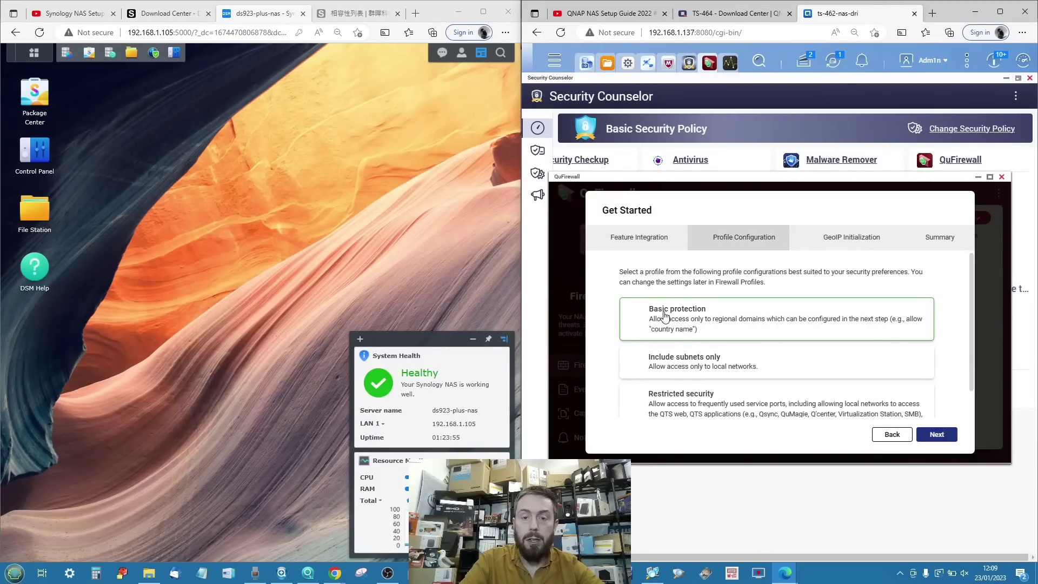
click(938, 438)
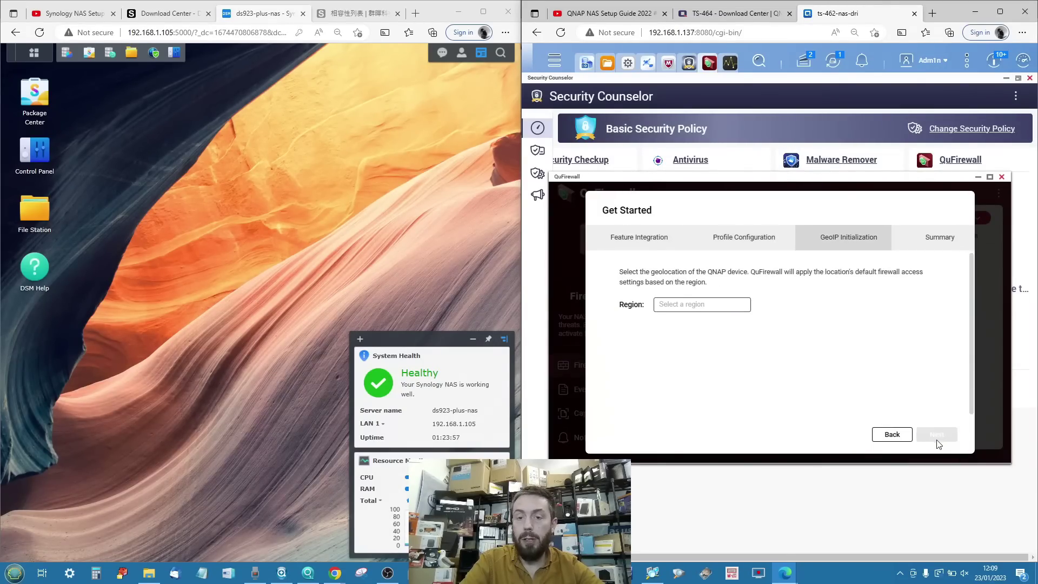
click(694, 304)
text(united)
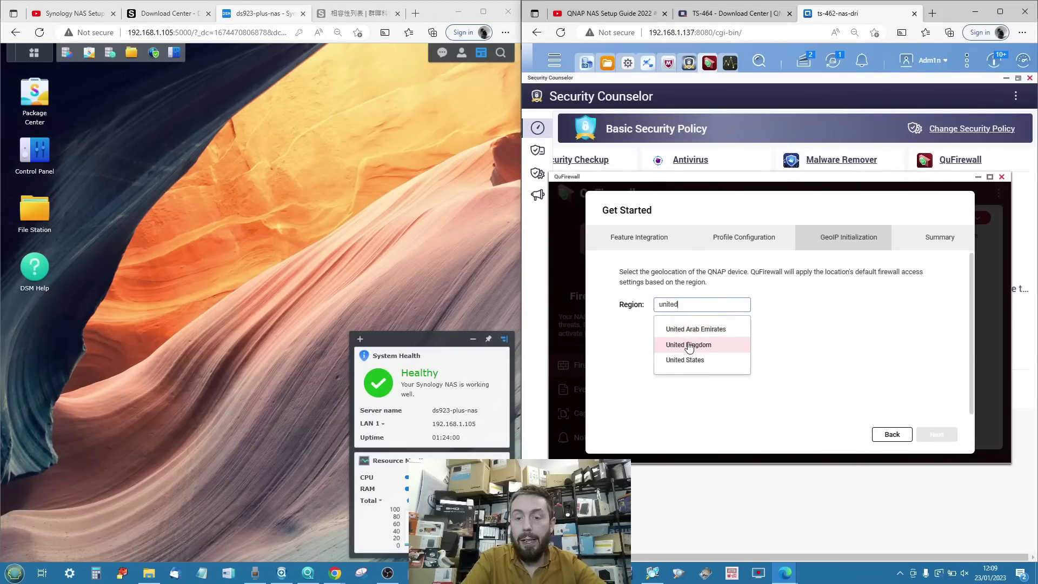
click(690, 344)
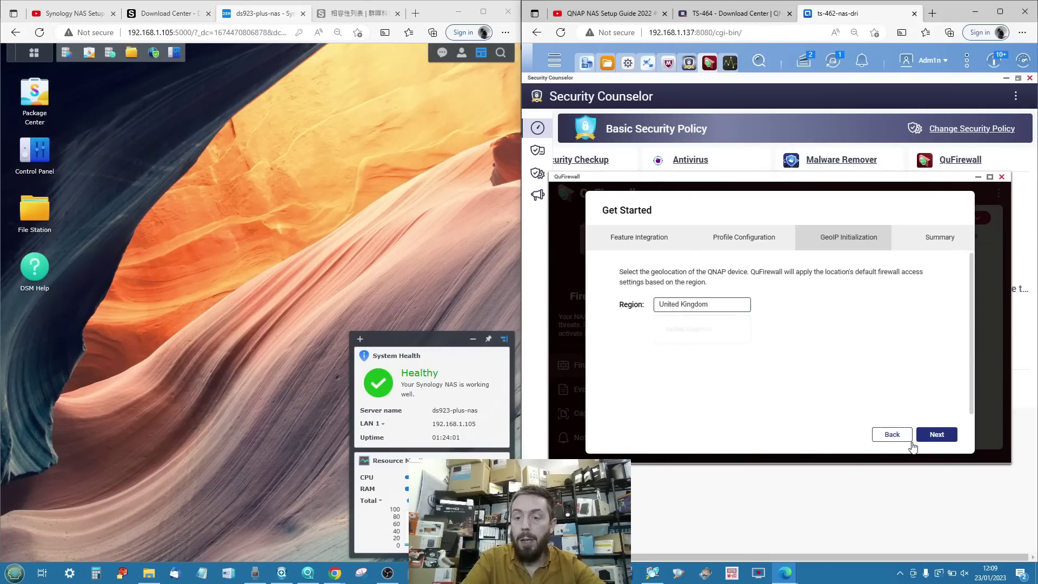
click(939, 437)
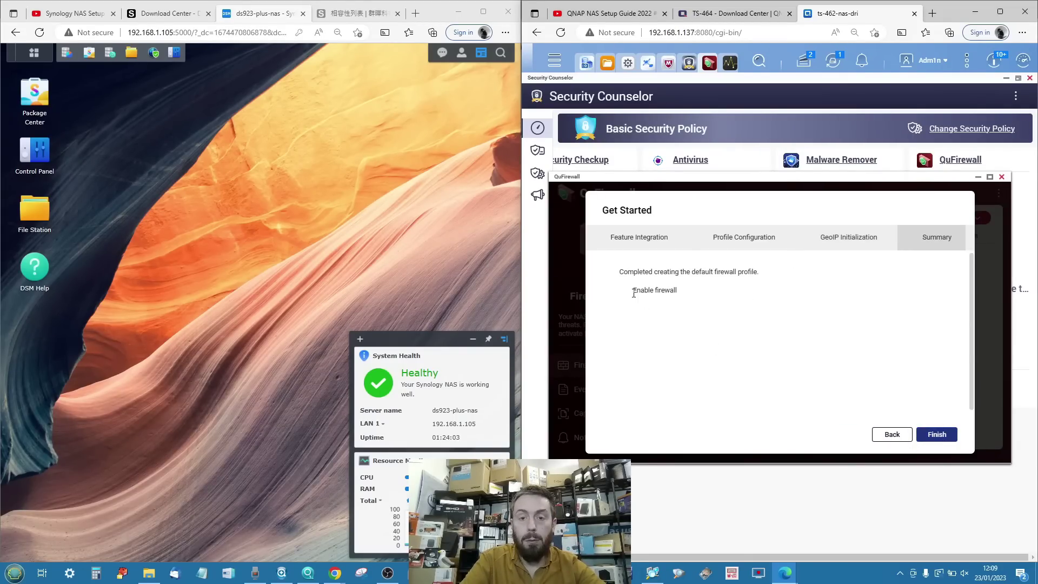
click(936, 435)
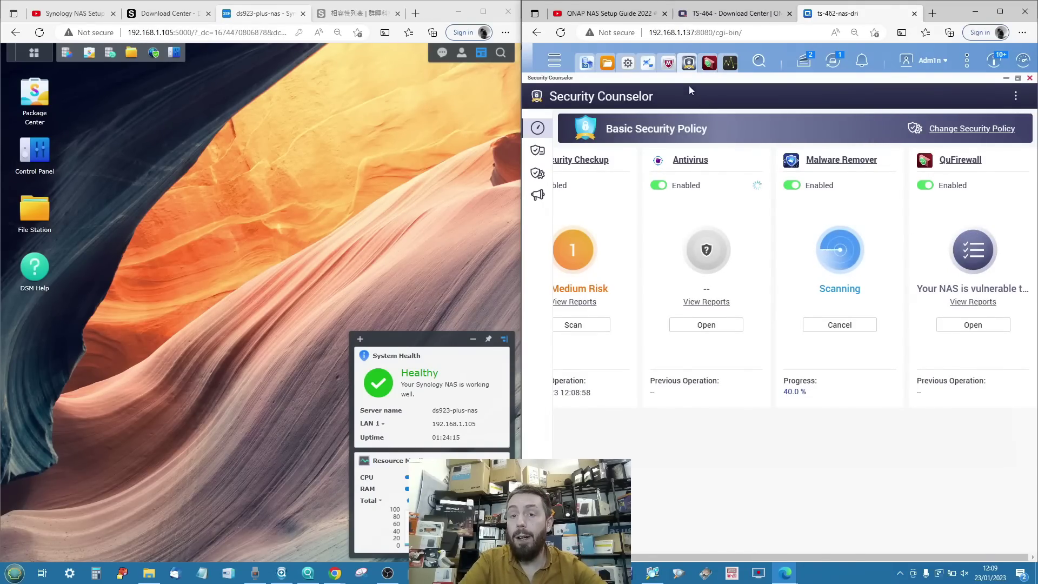
Check the Antivirus scan jobs in Control Panel, then return to Security Counselor.
click(628, 69)
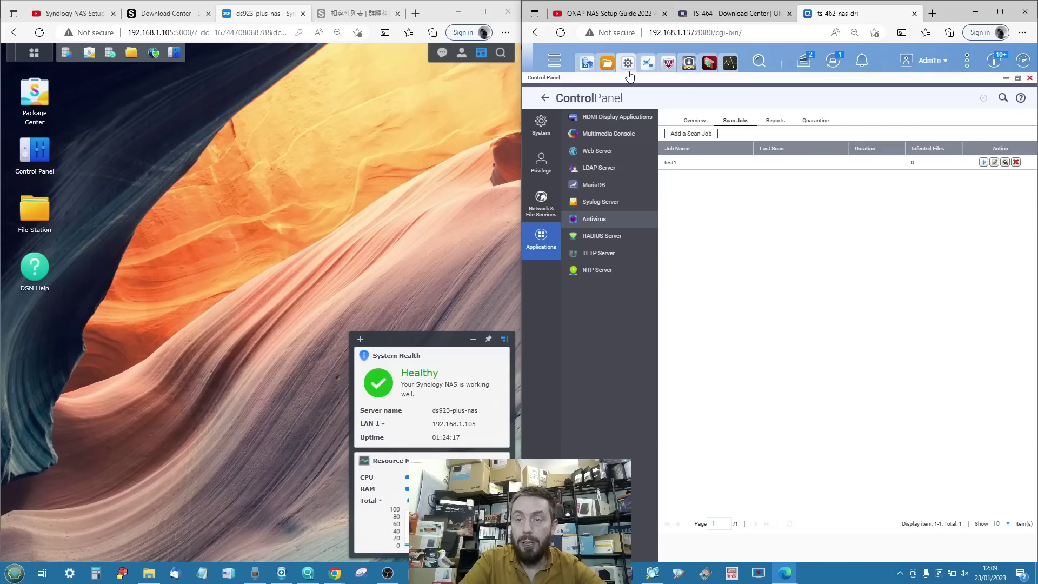
click(629, 72)
click(628, 72)
click(984, 163)
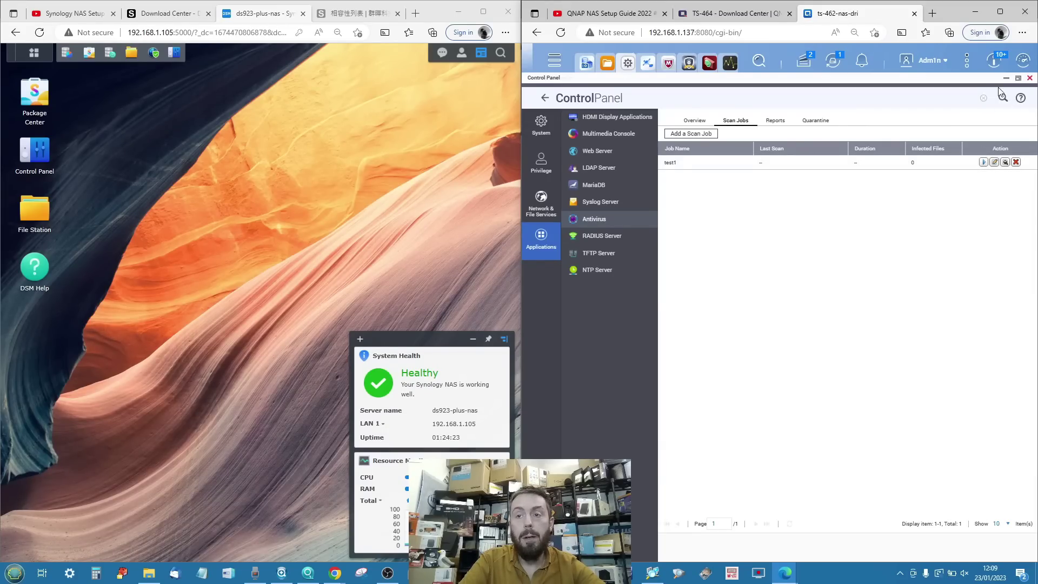
click(1007, 78)
scroll(710, 218, left, 1)
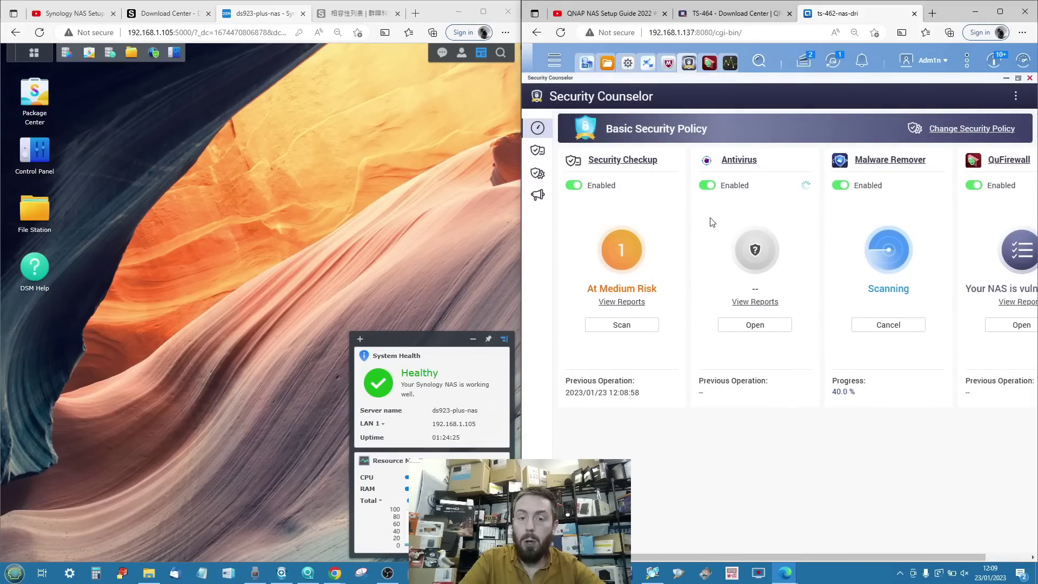
Review the Security Checkup report filtered to Medium-risk findings, then open the security policy page.
click(617, 301)
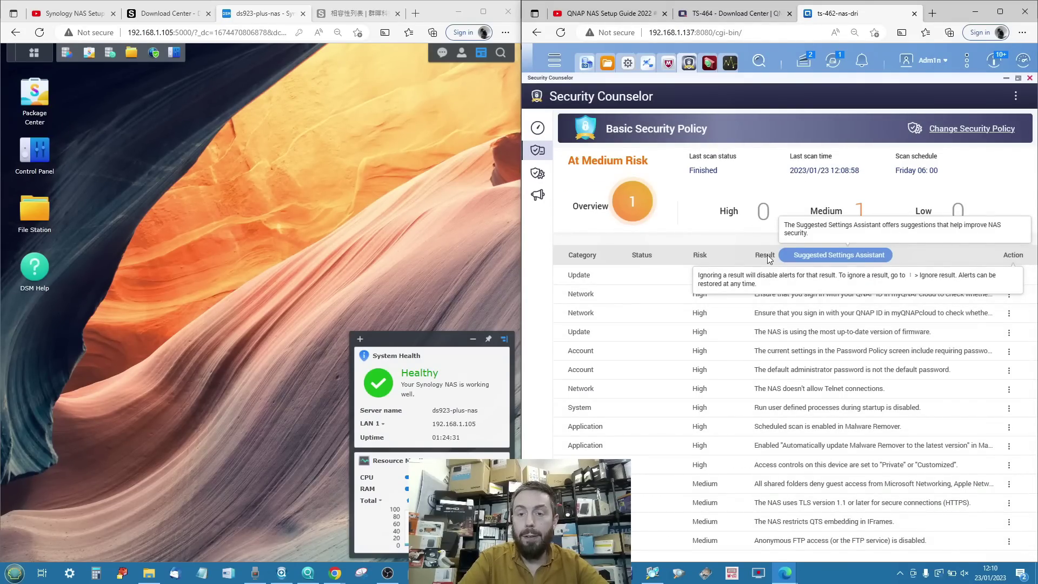
scroll(908, 286, down, 2)
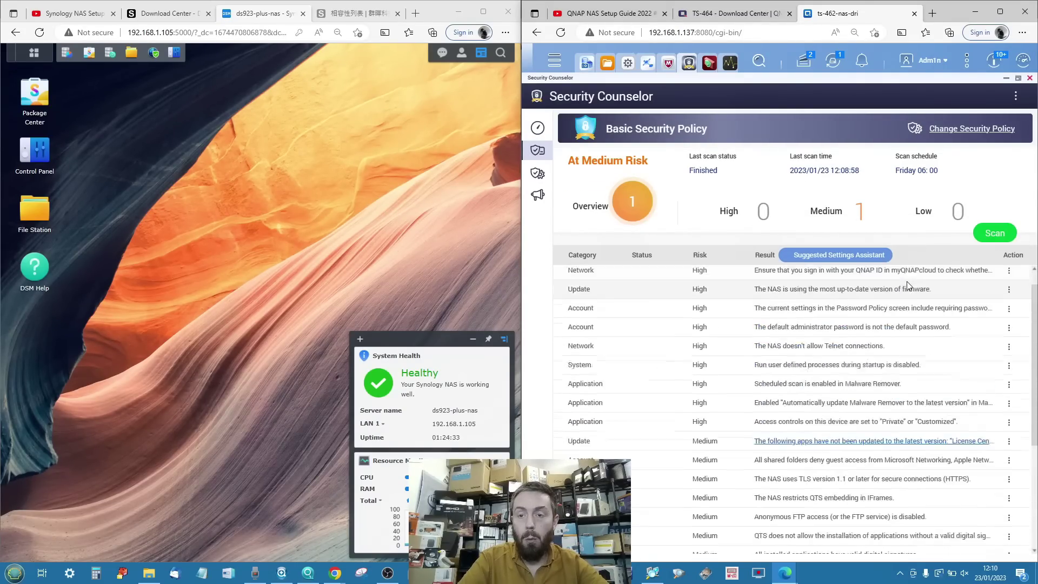
scroll(908, 286, up, 1)
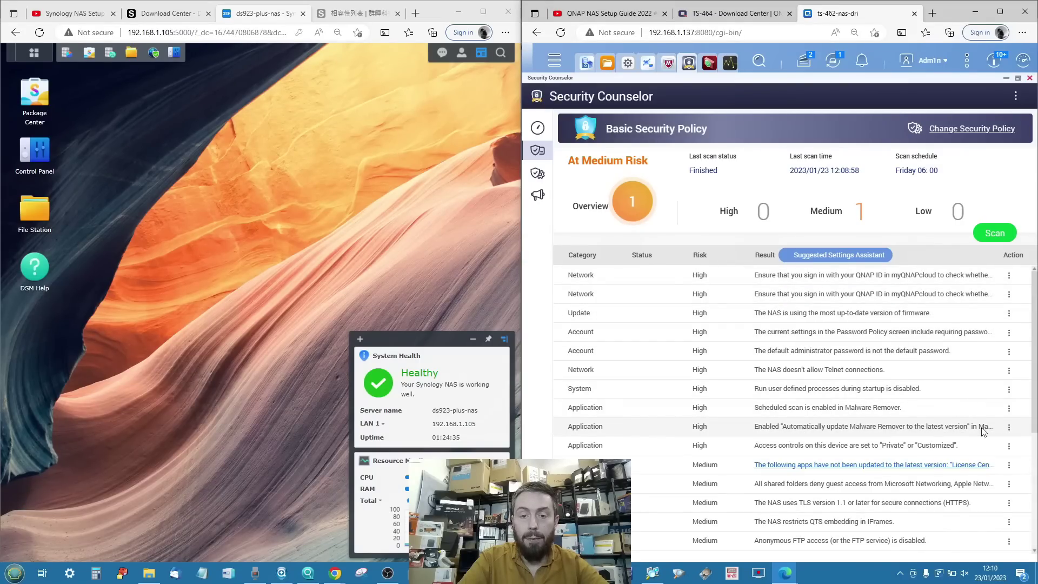
scroll(983, 431, down, 10)
scroll(848, 350, up, 5)
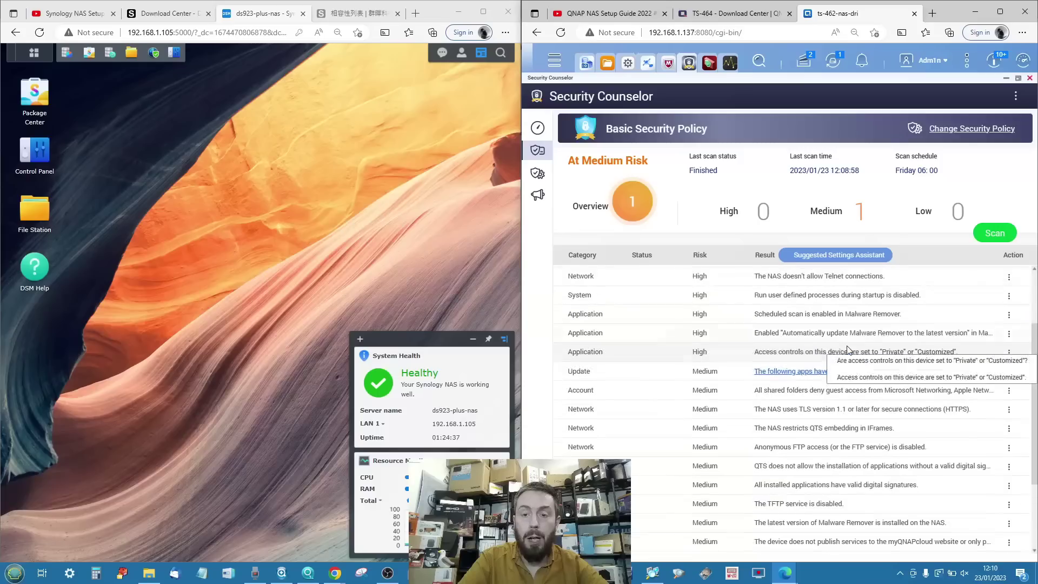
scroll(848, 350, up, 1)
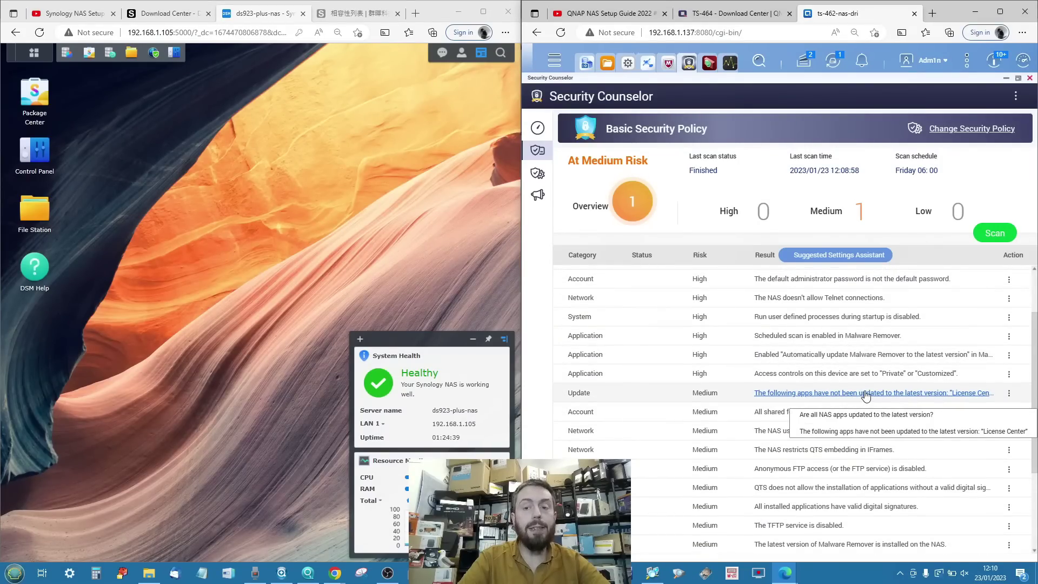
scroll(870, 396, up, 3)
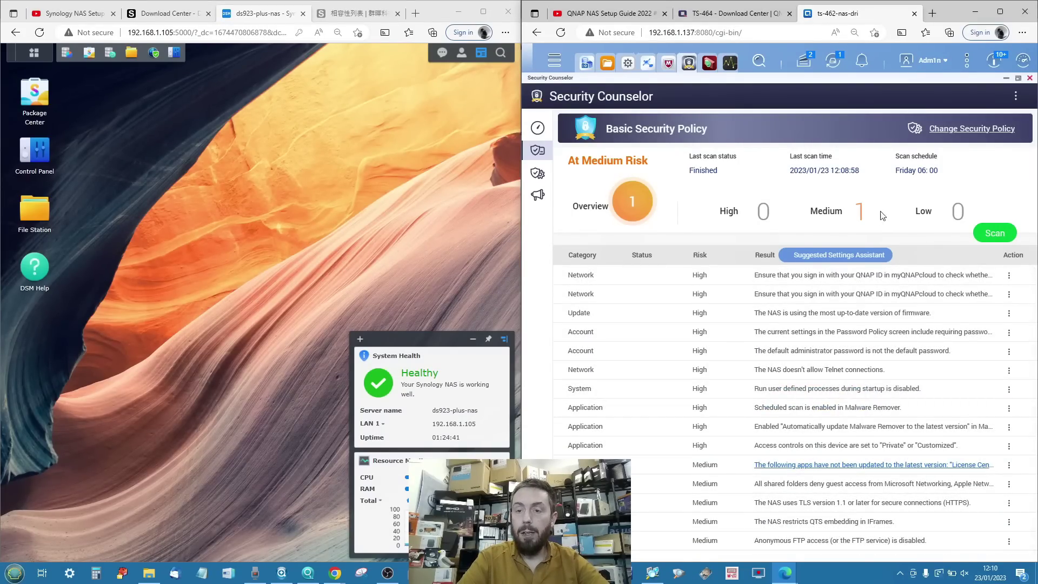
click(860, 216)
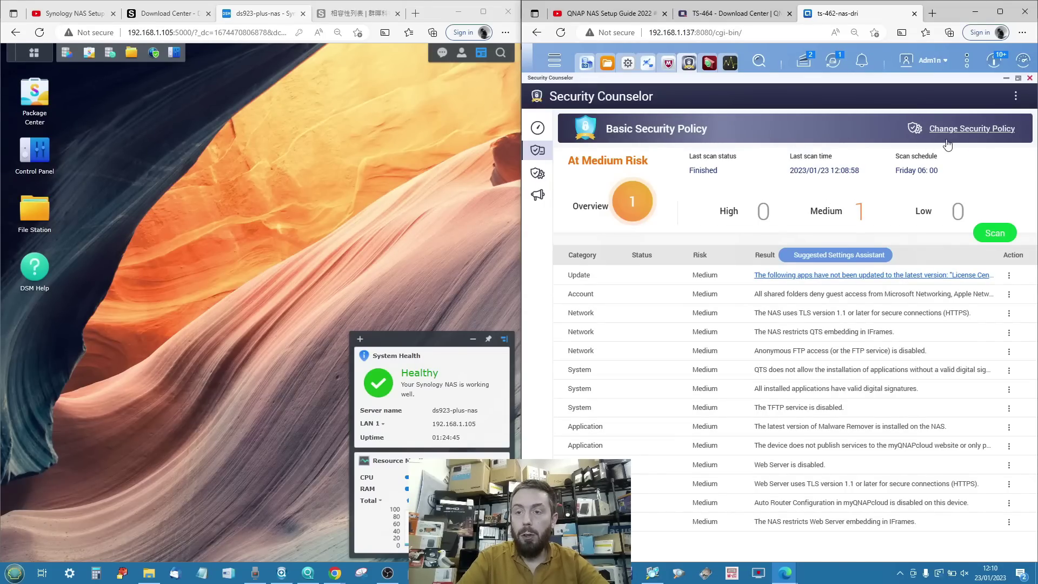
click(968, 130)
Try the Custom Security Policy, review its rules, then close Security Counselor without saving.
click(605, 157)
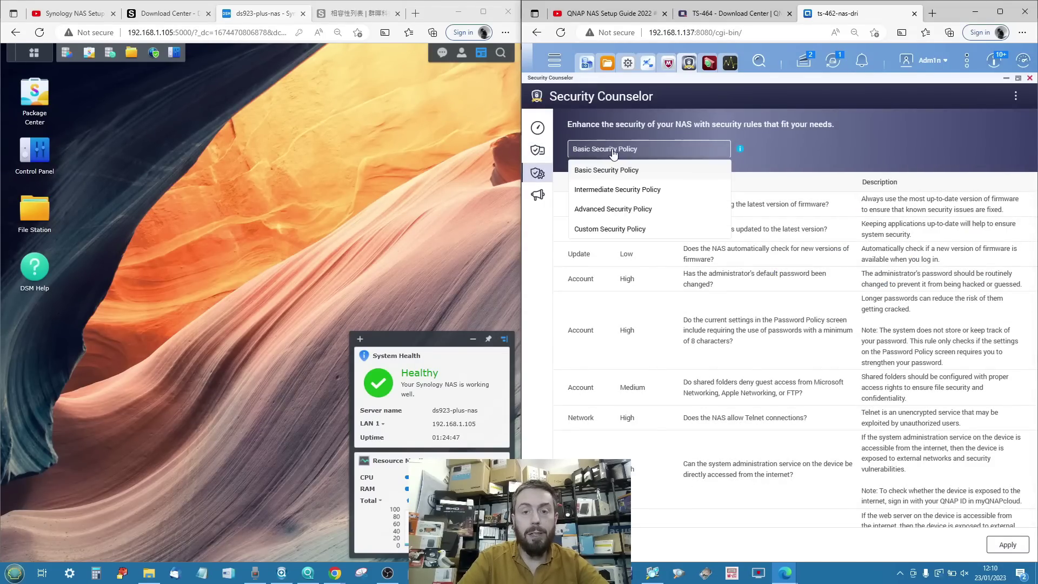
click(597, 227)
scroll(693, 244, down, 5)
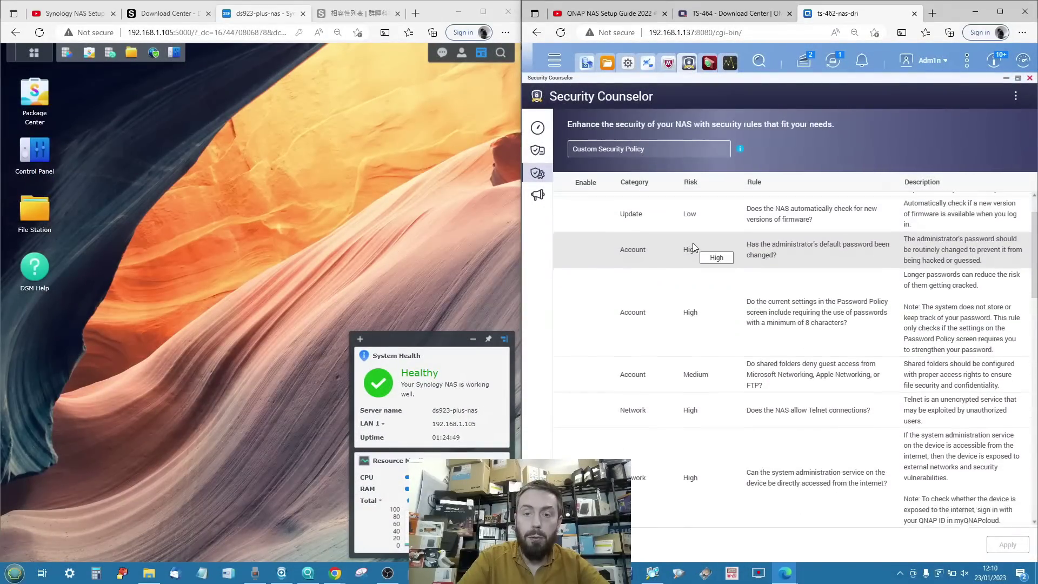
scroll(693, 243, down, 10)
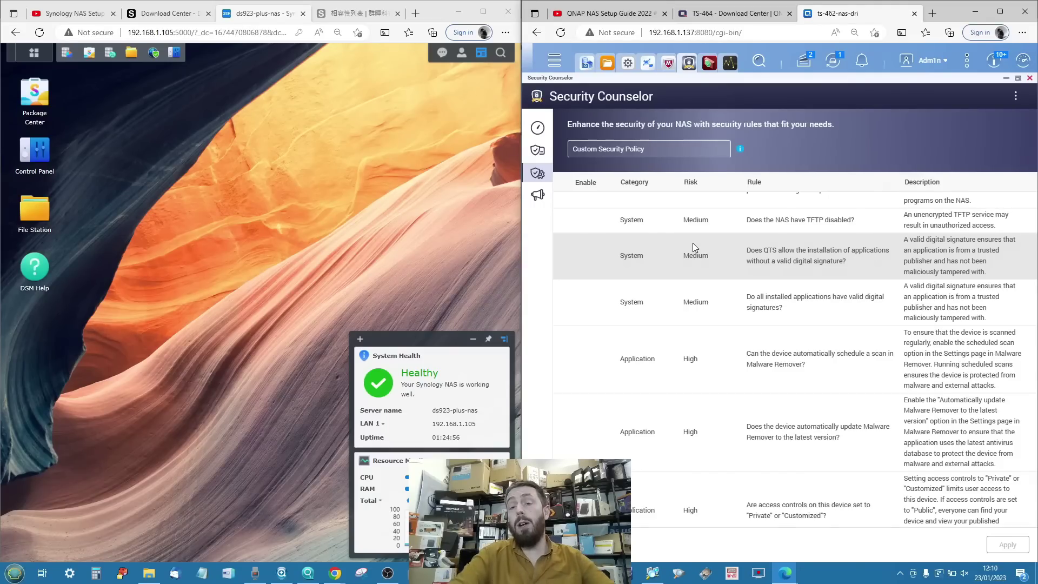
scroll(693, 242, down, 5)
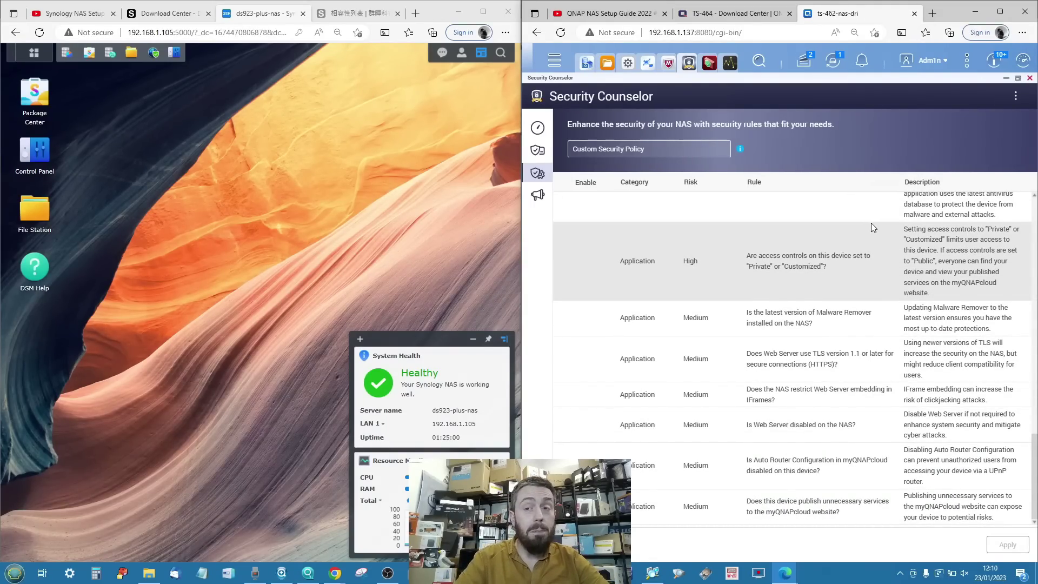
click(1030, 77)
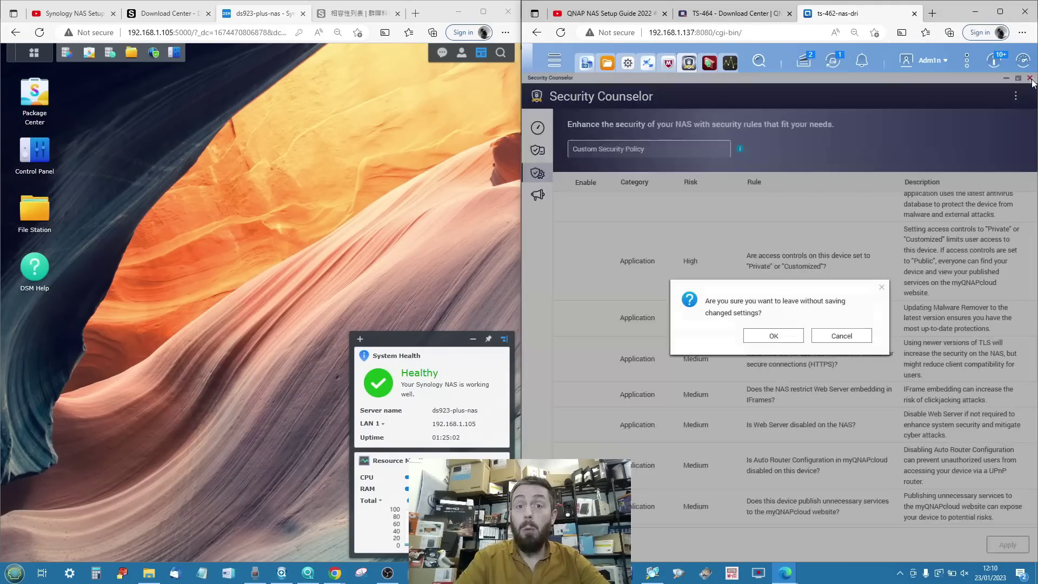
click(783, 335)
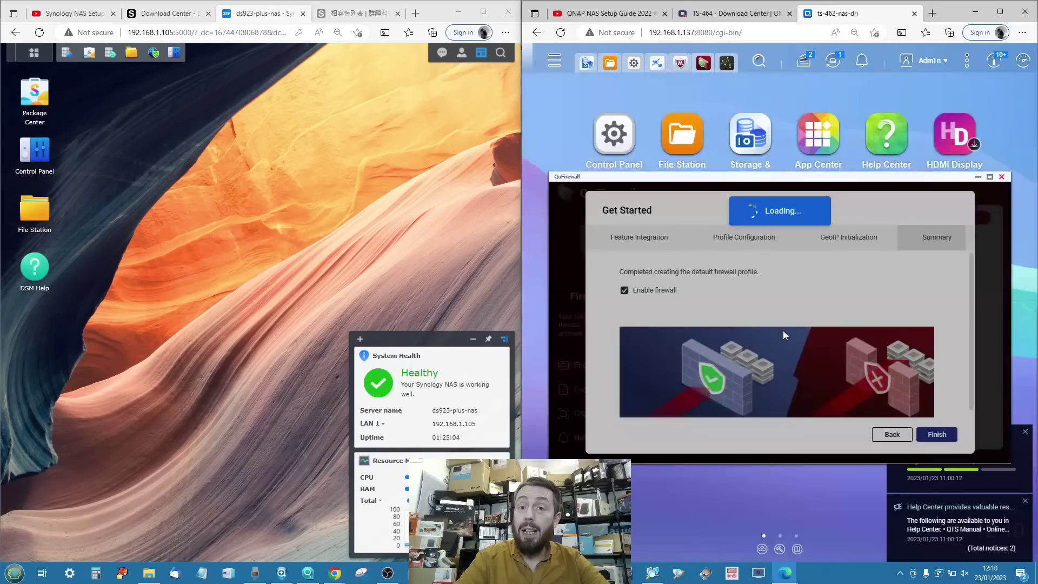
Close the QuFirewall Get Started window.
click(980, 177)
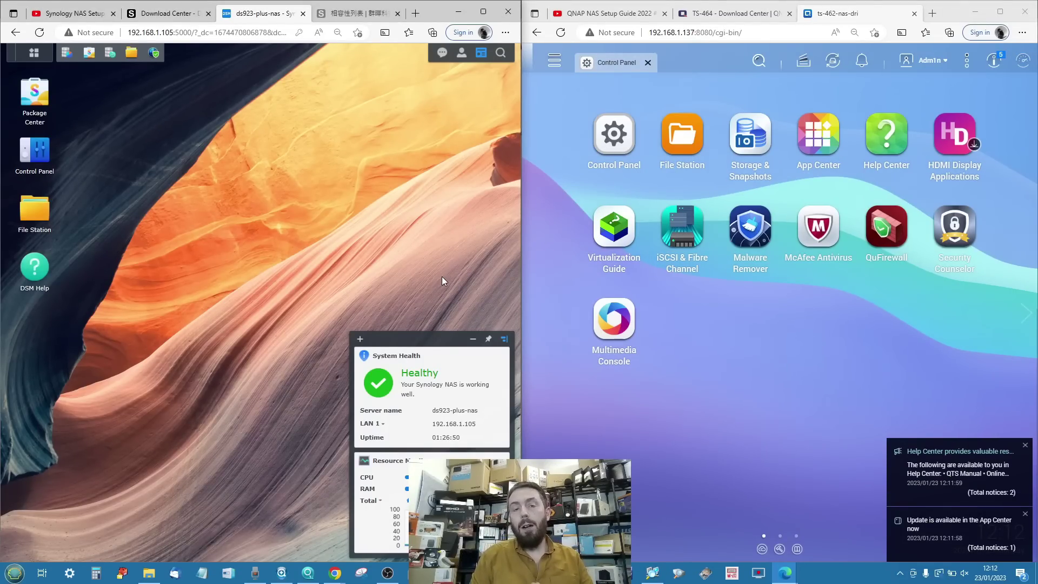
Open both Control Panels and reach Synology's advanced TLS/SSL security settings via an 'ssl' search.
click(35, 152)
click(614, 134)
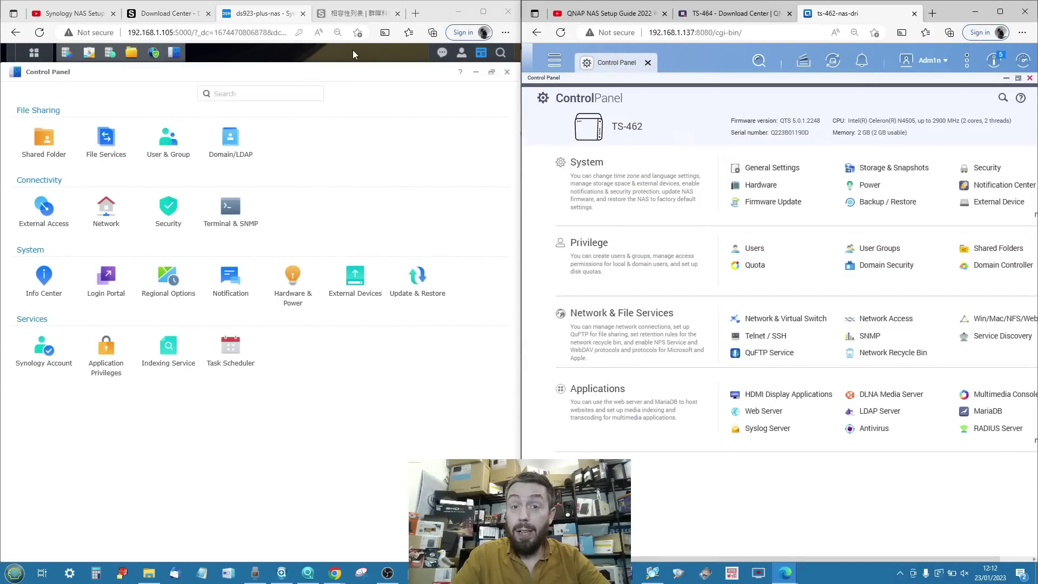
click(256, 90)
text(ssl)
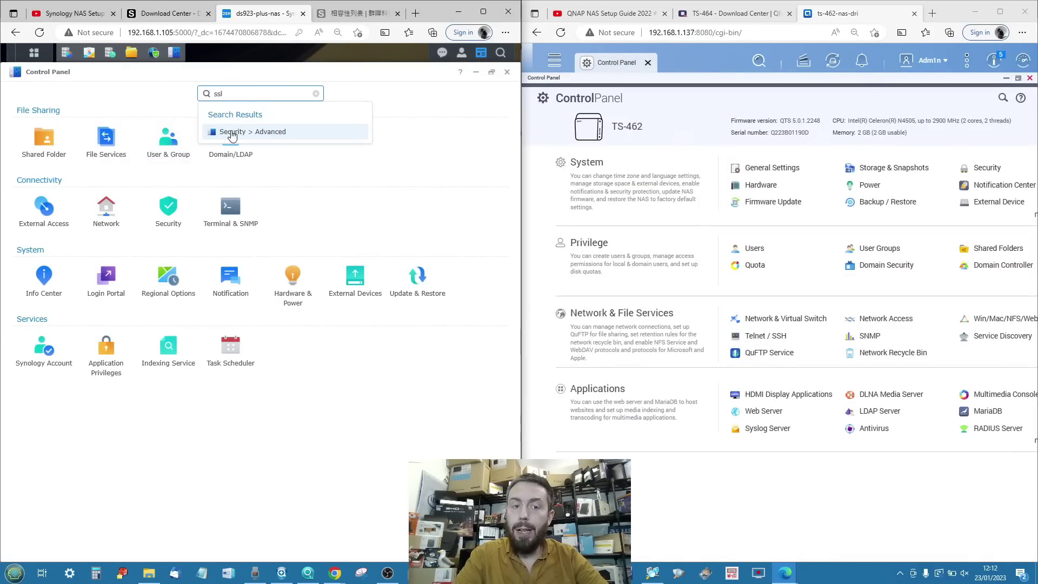
click(233, 131)
Search 'ssl' in QNAP's Control Panel and view its SSL Certificate & Private Key details.
click(1003, 99)
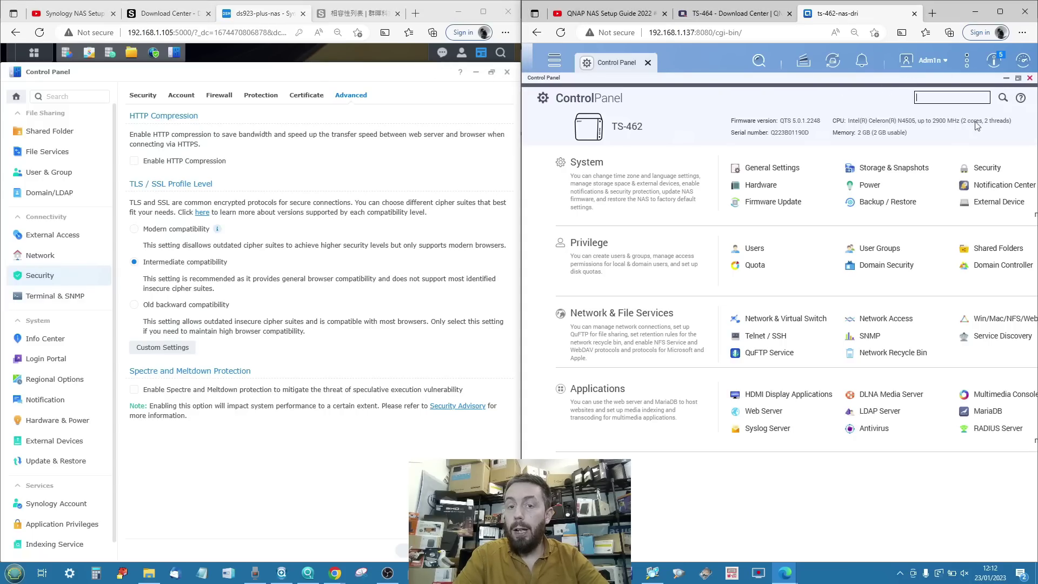
text(ssl)
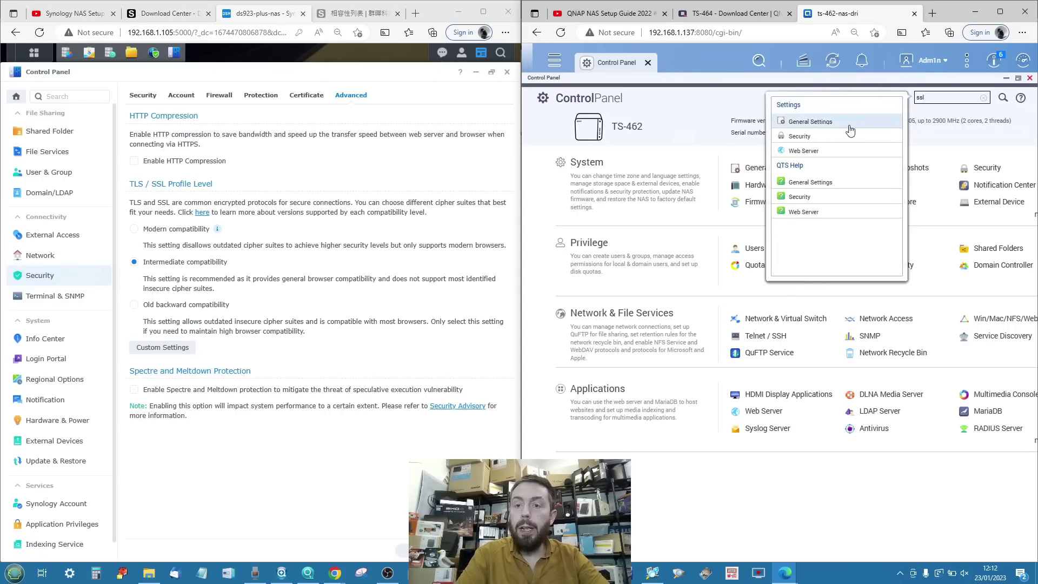
click(812, 138)
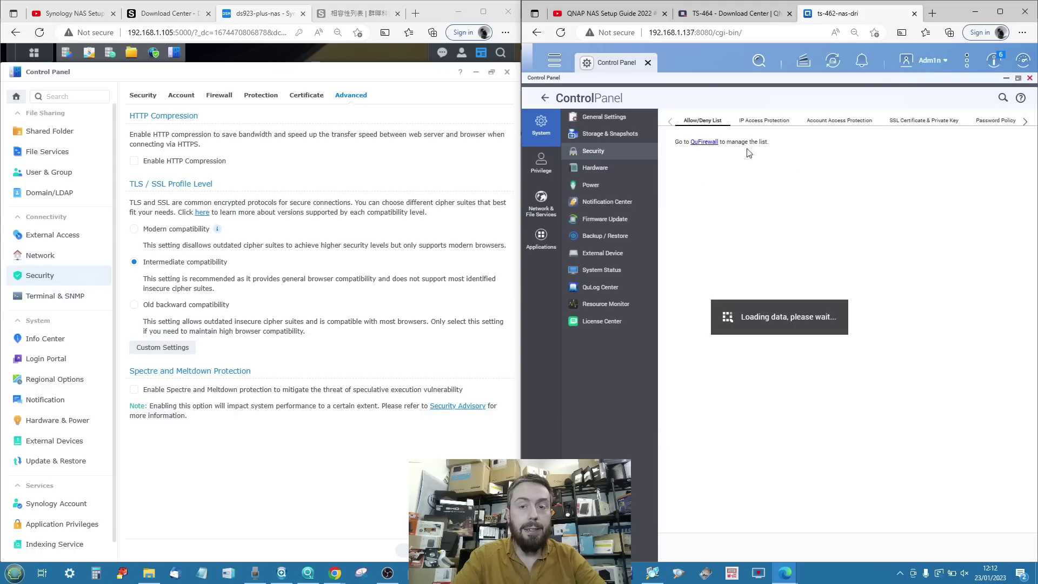
click(914, 121)
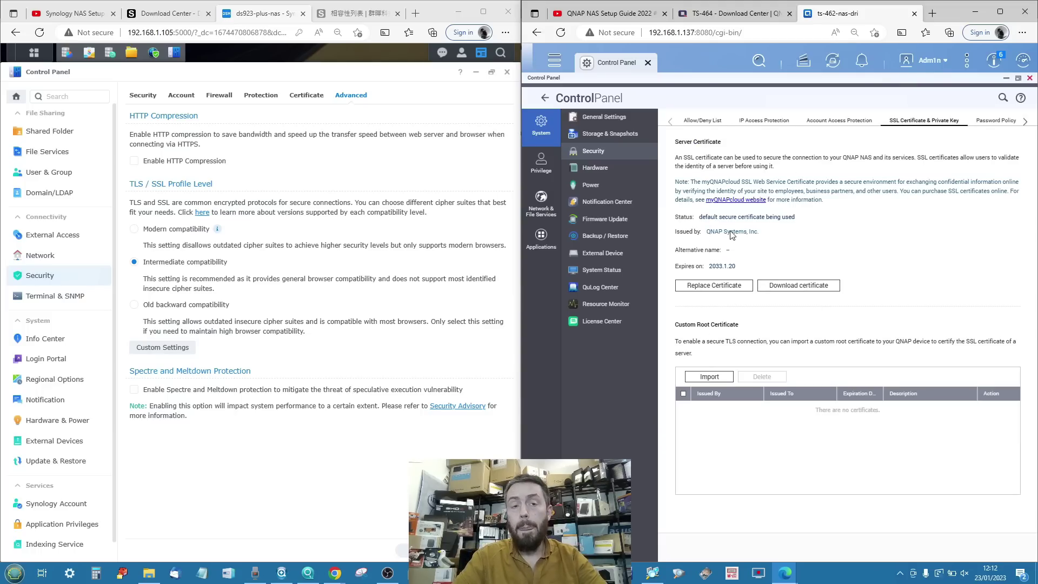
Begin replacing the QNAP certificate with Let's Encrypt as the source.
click(713, 285)
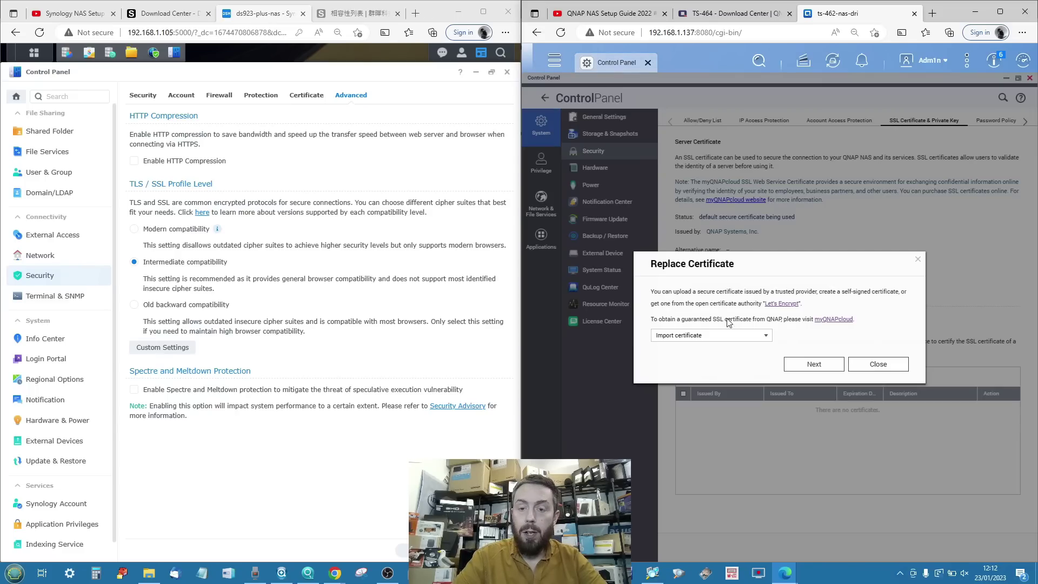
click(707, 337)
click(702, 360)
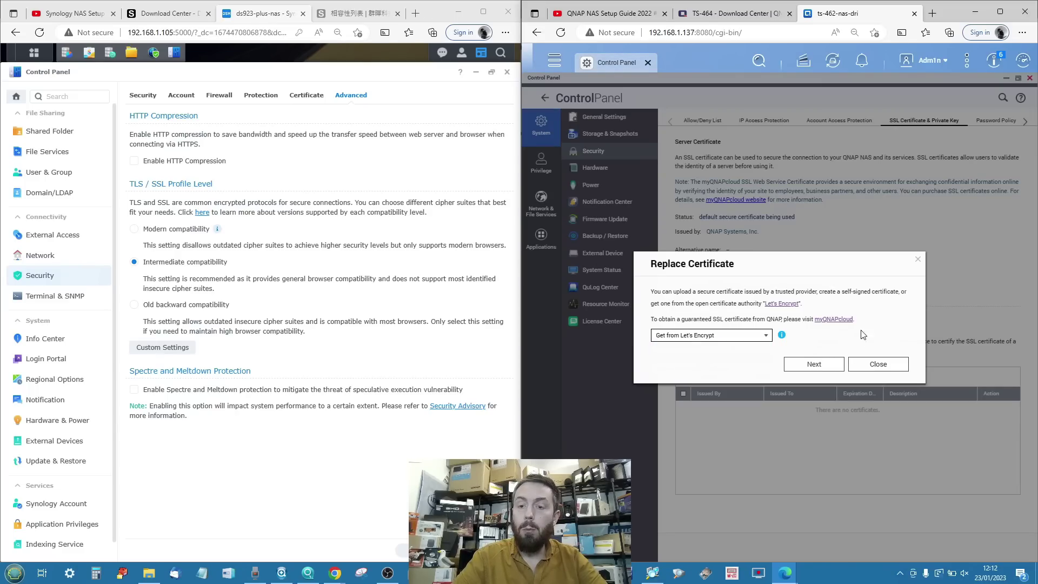
click(806, 363)
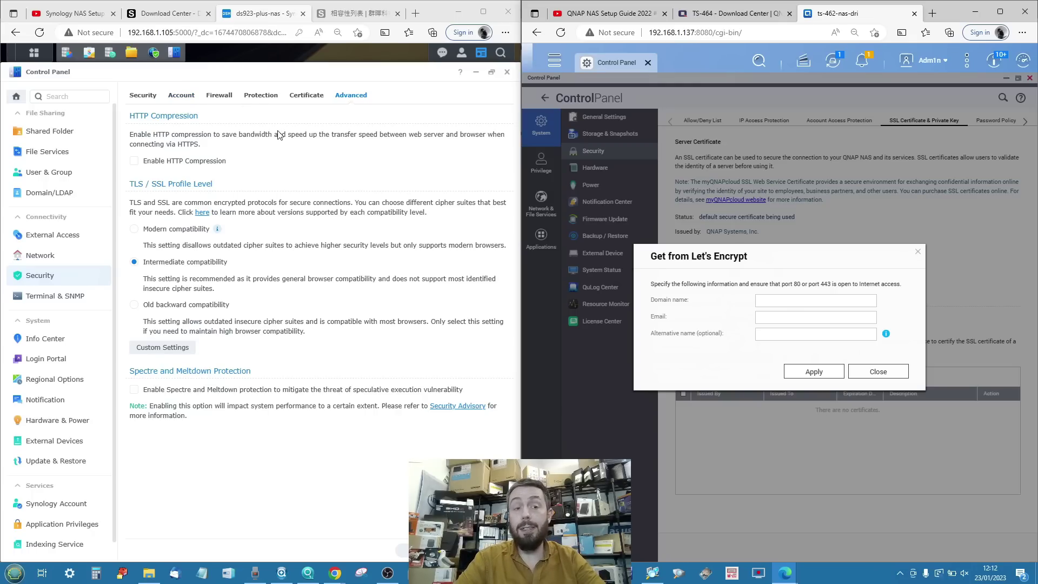
Start adding a Synology certificate, then cancel both certificate dialogs and close both Control Panels.
click(306, 95)
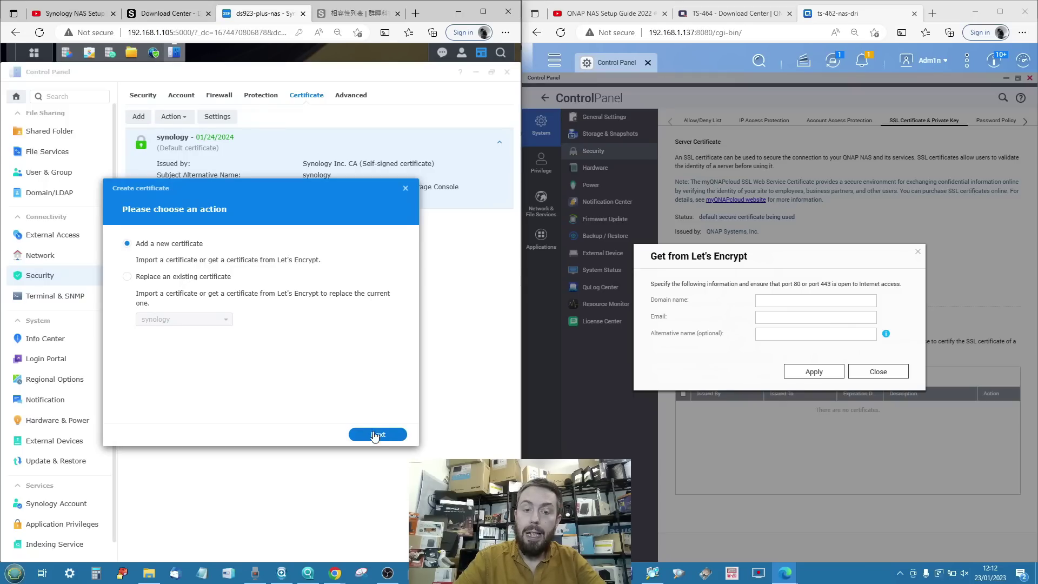
click(373, 435)
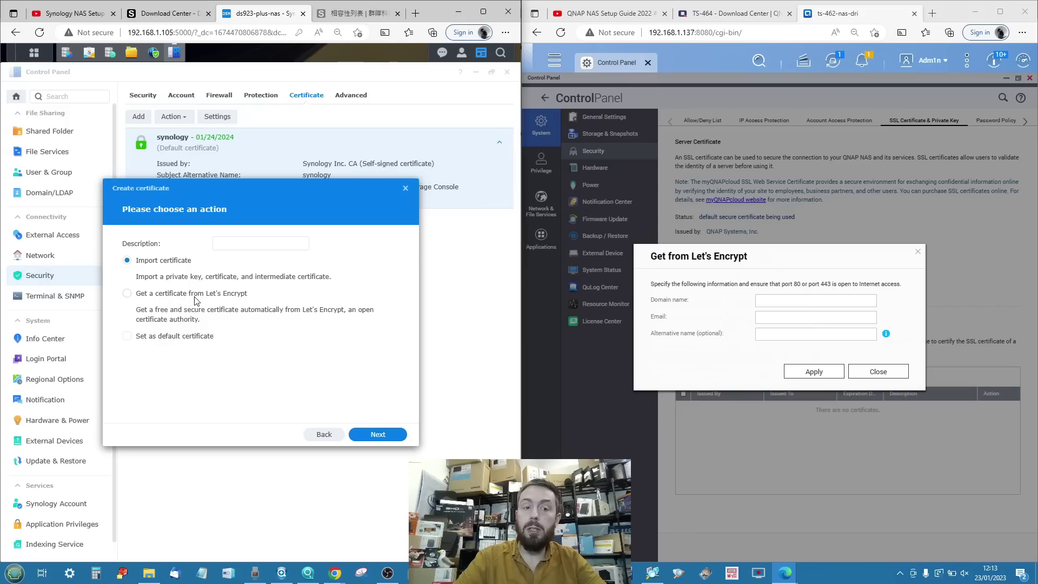
click(406, 188)
click(918, 252)
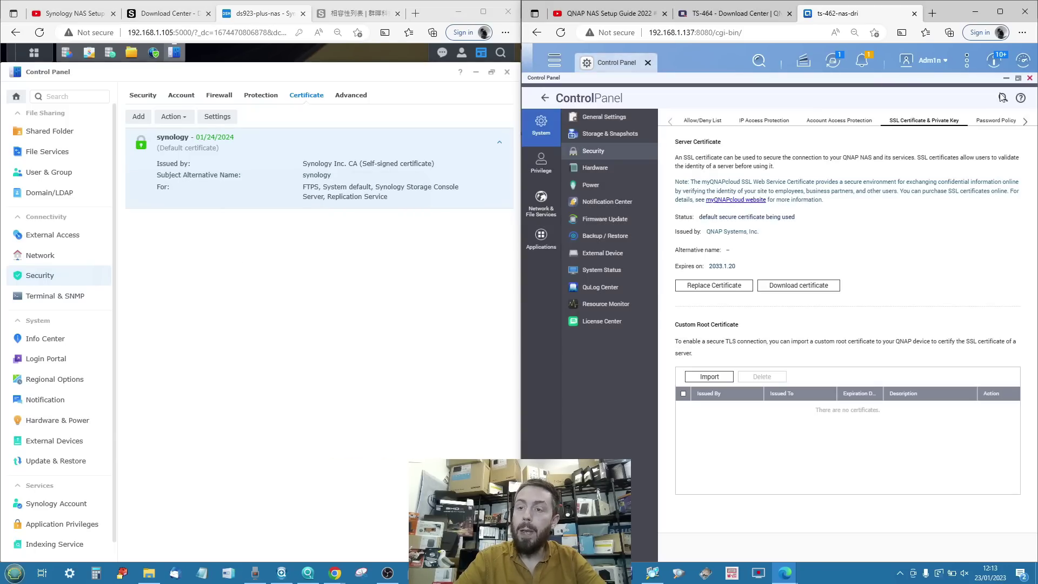
click(1031, 78)
click(506, 72)
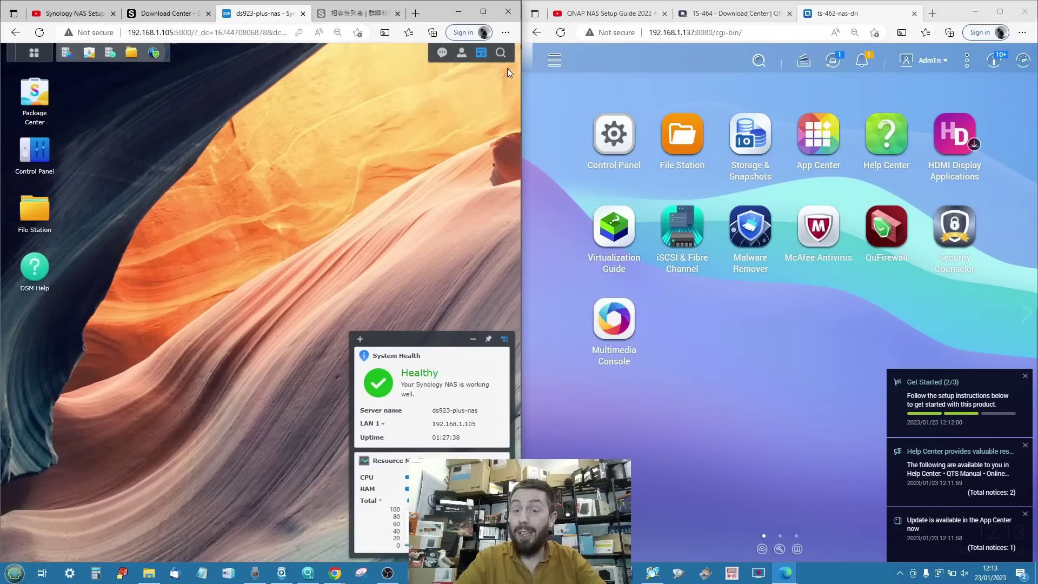
Open Synology Personal settings and start, then cancel, QNAP 2-Step Verification setup.
click(461, 52)
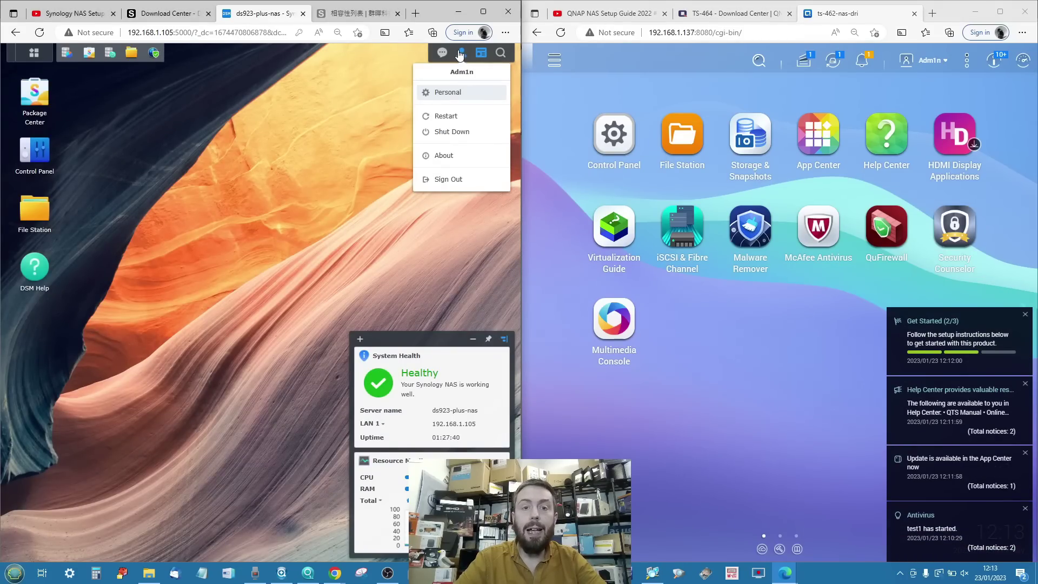
click(449, 92)
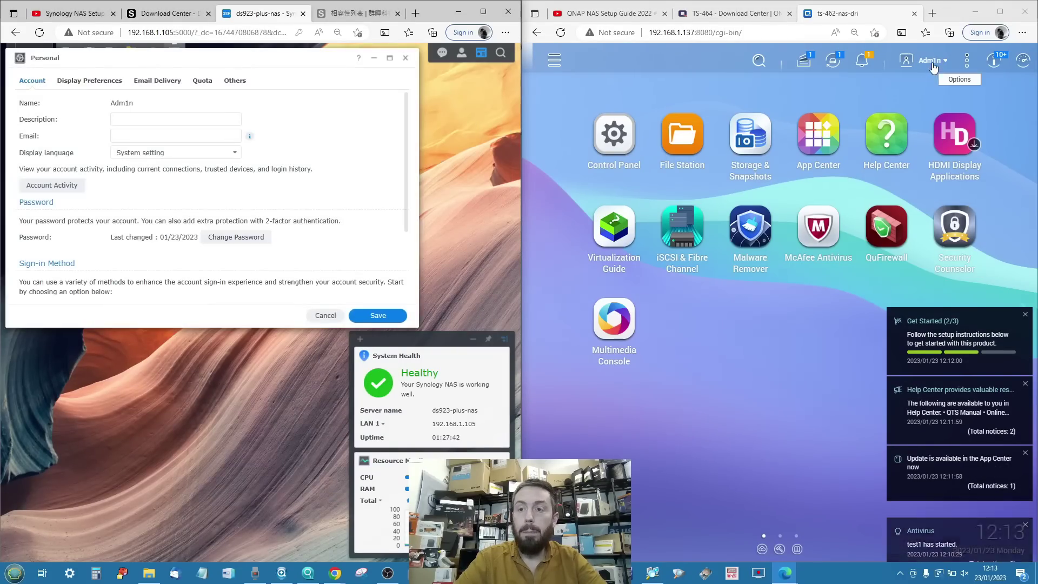
click(931, 61)
click(902, 117)
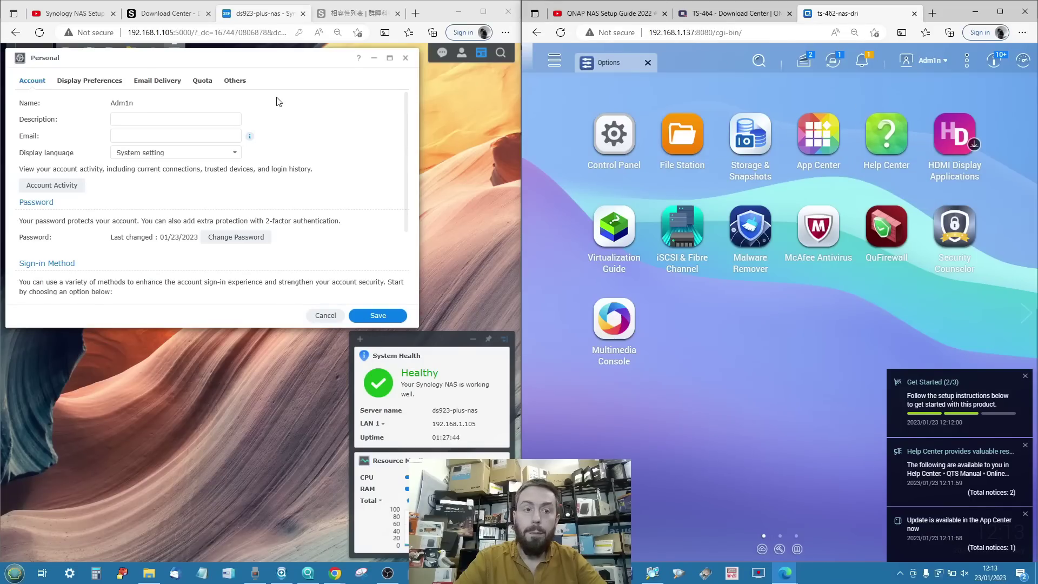
scroll(108, 161, down, 1)
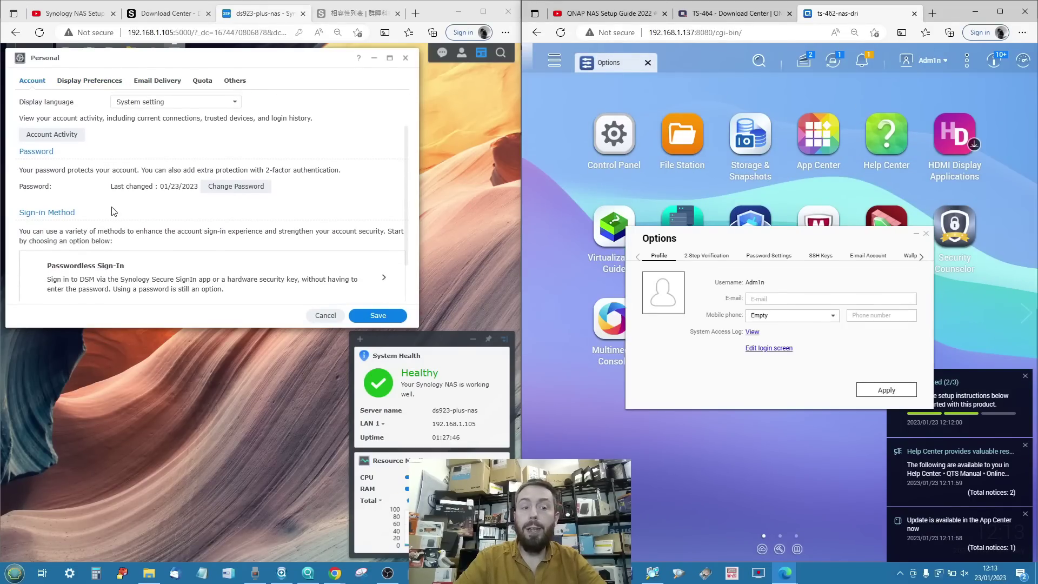
scroll(113, 214, down, 1)
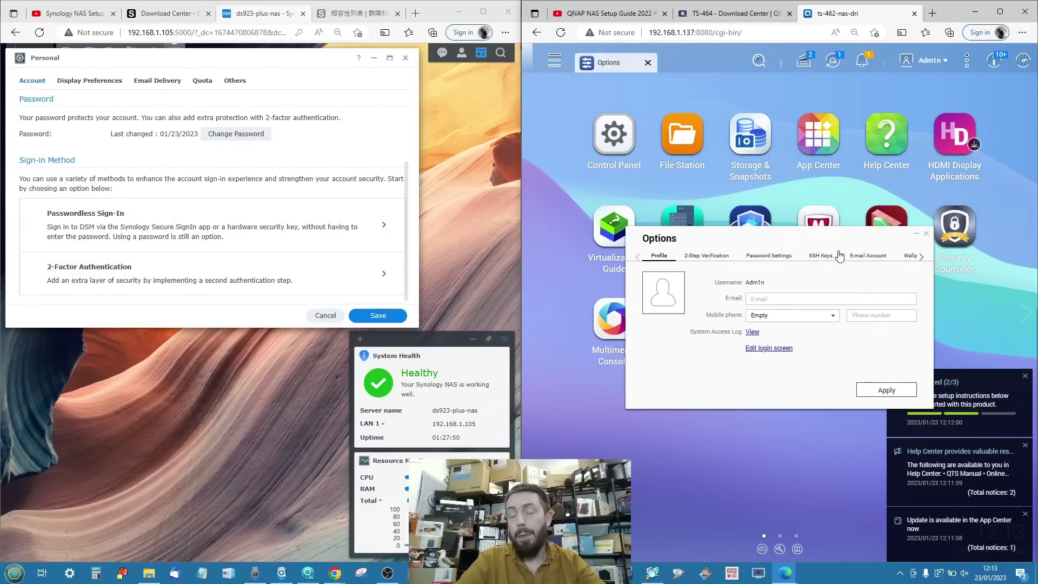
click(715, 259)
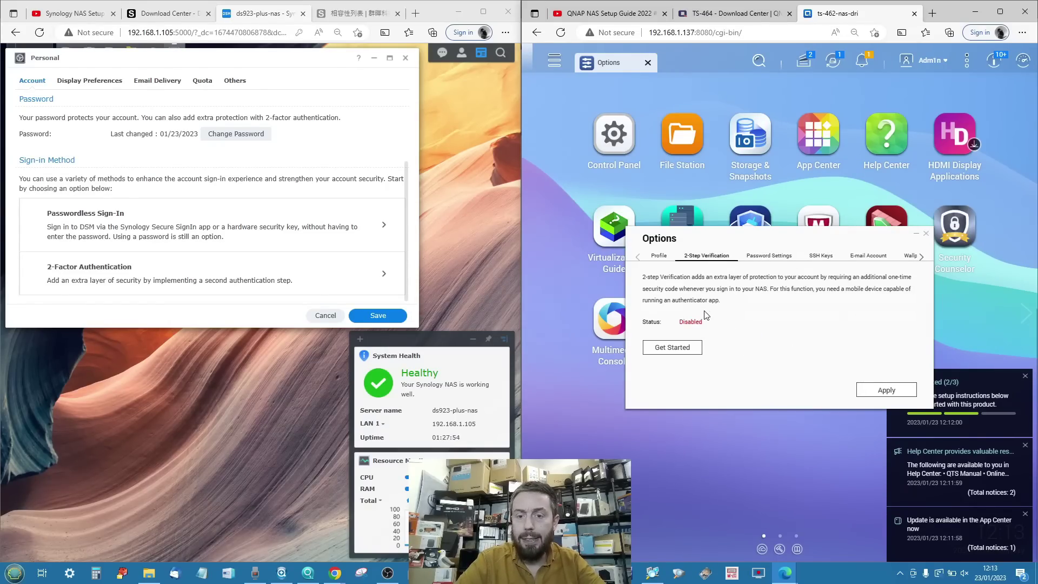
click(672, 348)
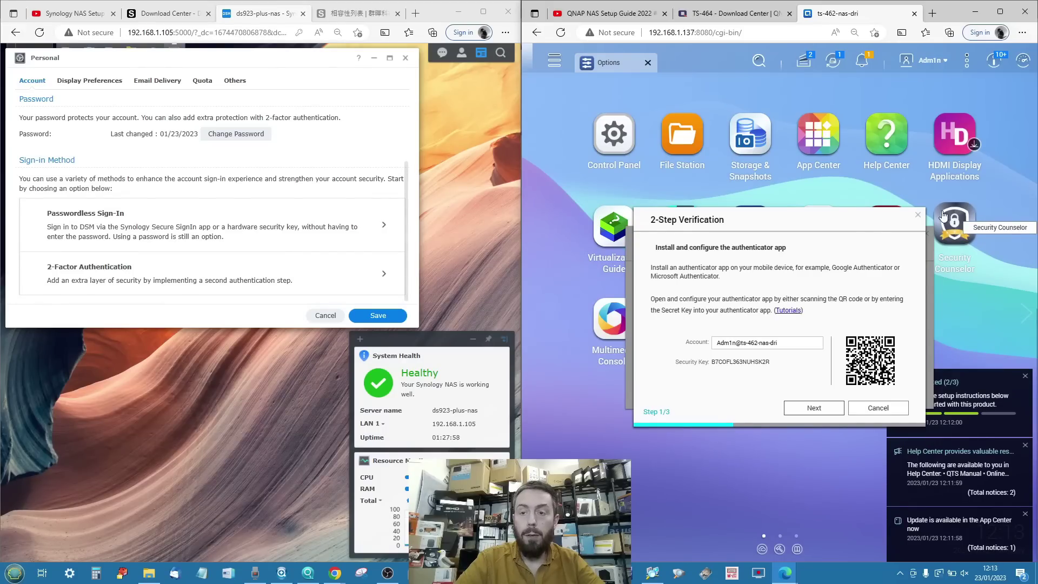
click(919, 218)
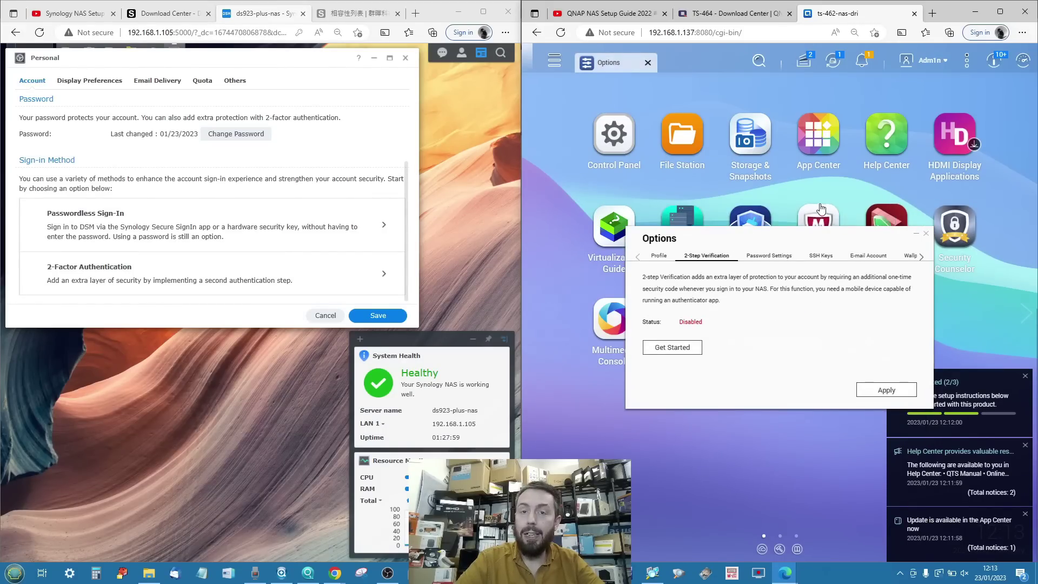
Close both account settings windows and open File Station on each NAS.
click(405, 58)
click(925, 234)
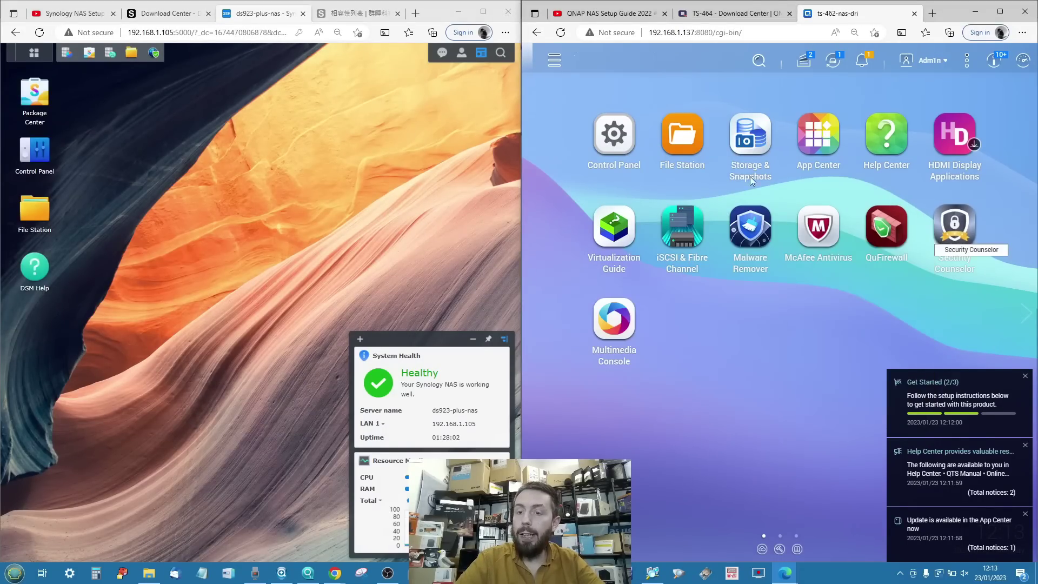
click(705, 152)
click(35, 208)
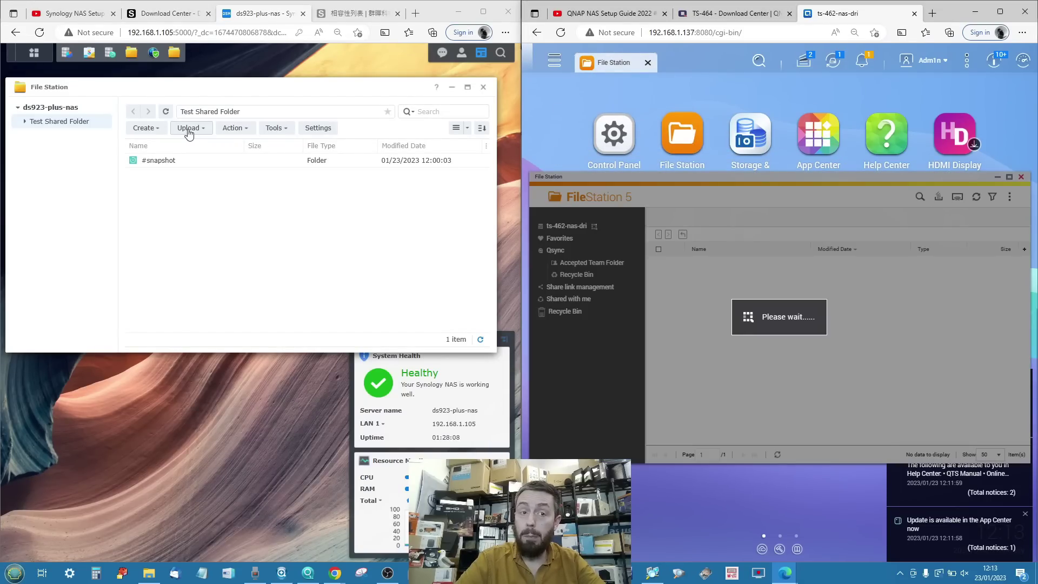
Start the Create New Shared Folder wizard and name the folder share2.
click(154, 135)
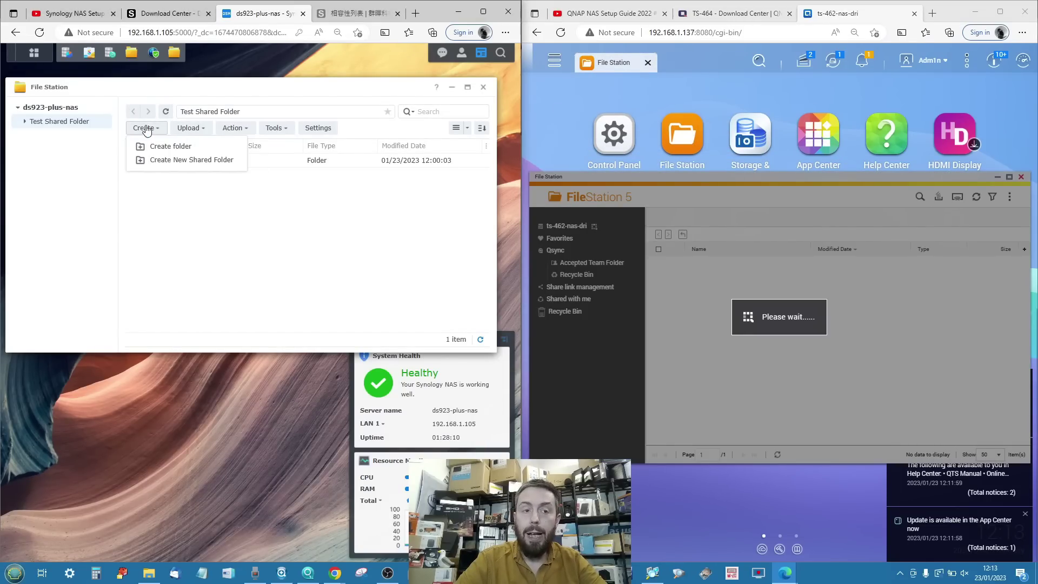
click(157, 149)
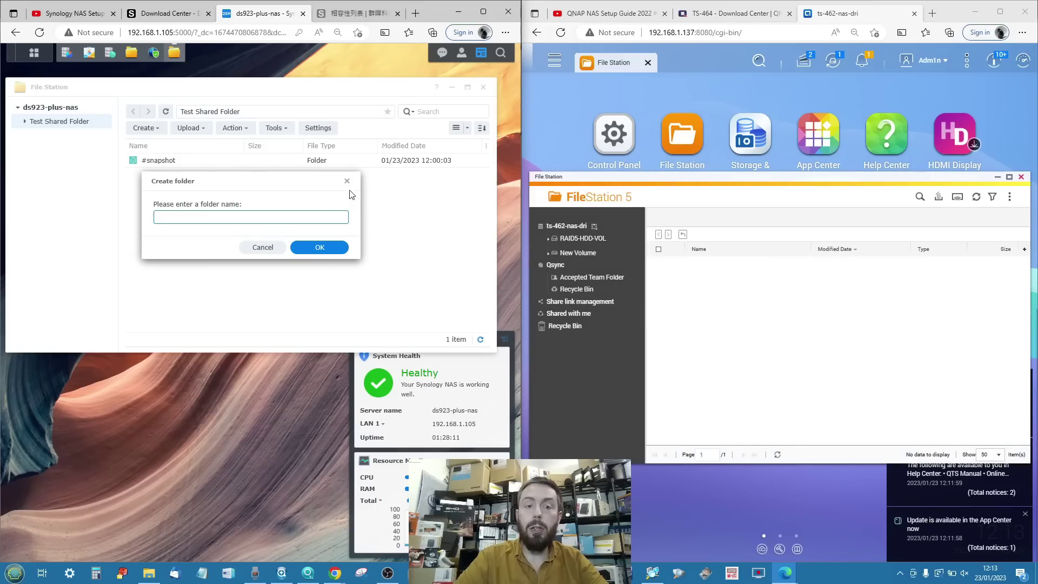
click(347, 181)
click(154, 131)
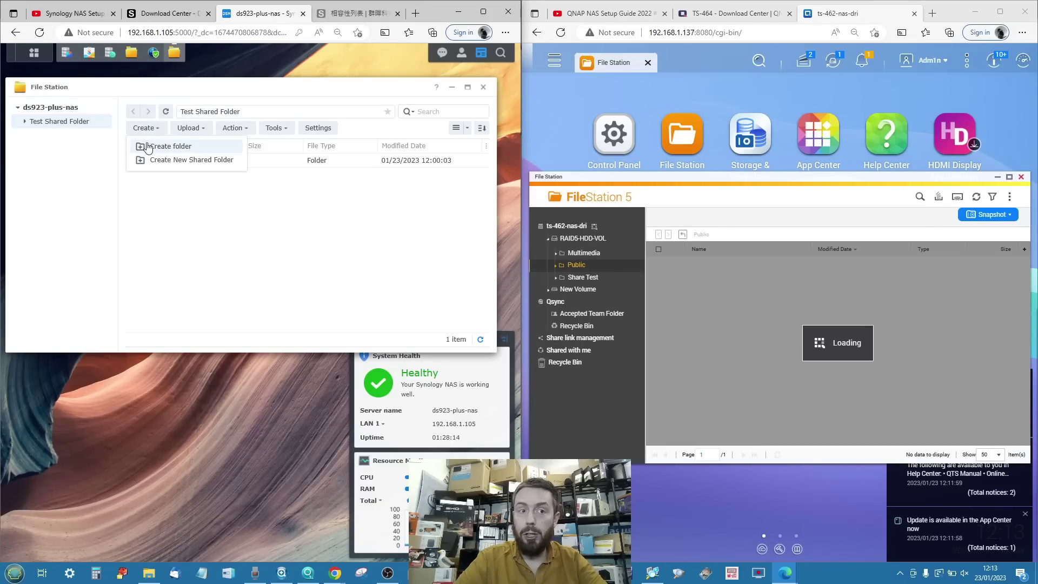
click(157, 159)
click(248, 251)
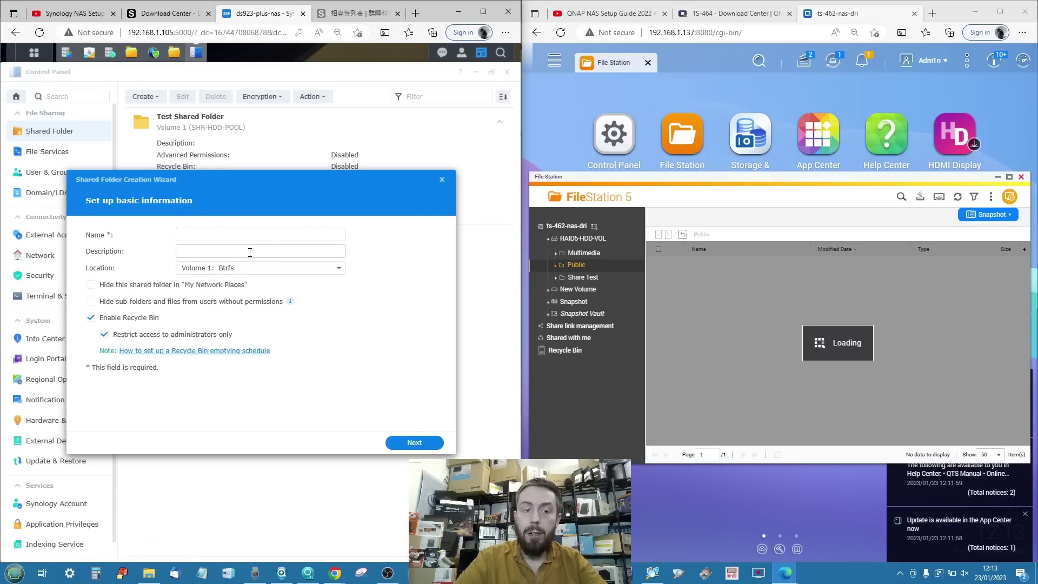
click(269, 236)
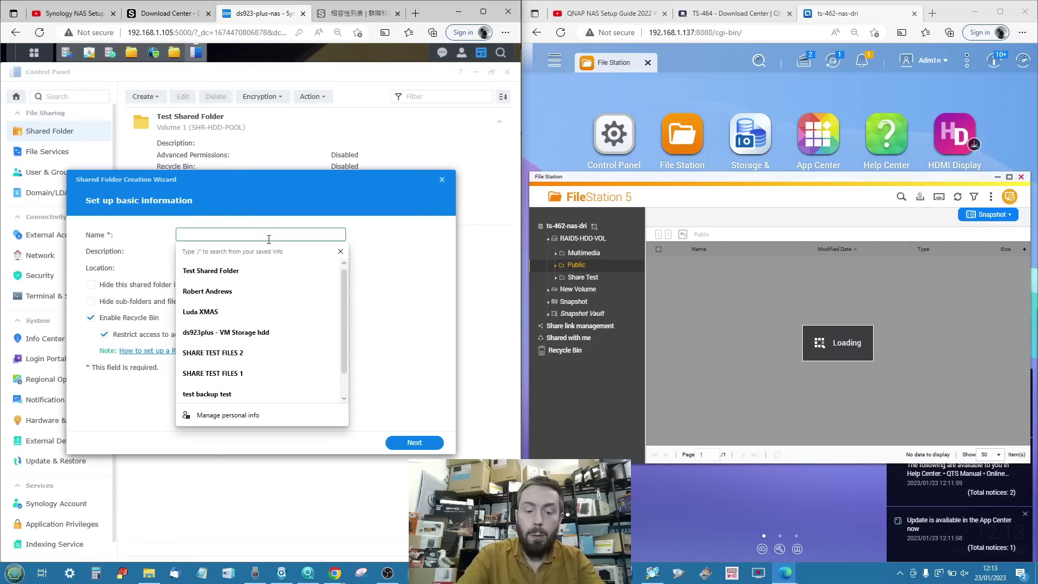
text(share2)
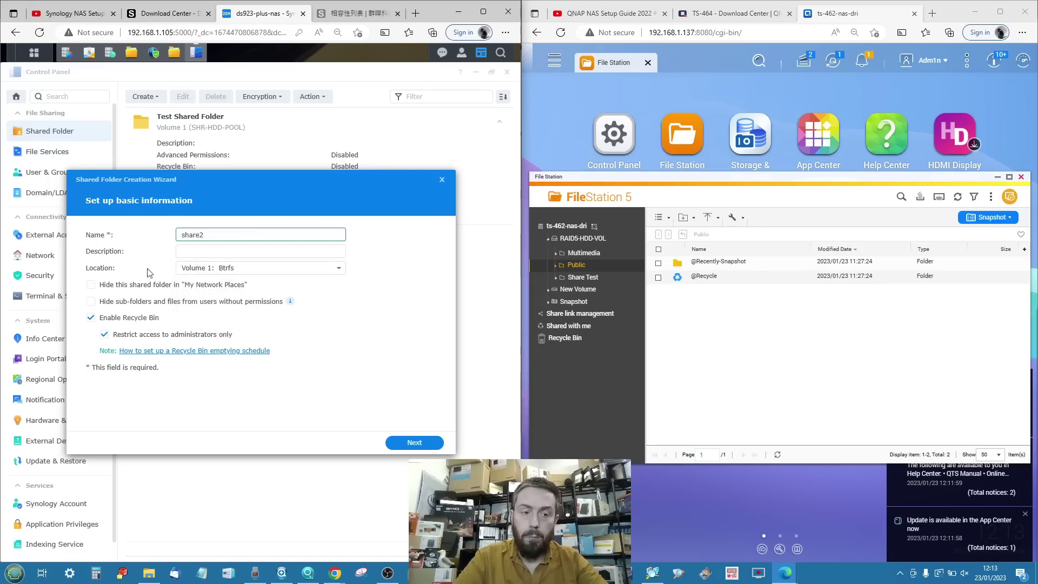
Continue past the Encryption, Advanced and Confirm pages to create share2 on Volume 1.
click(422, 439)
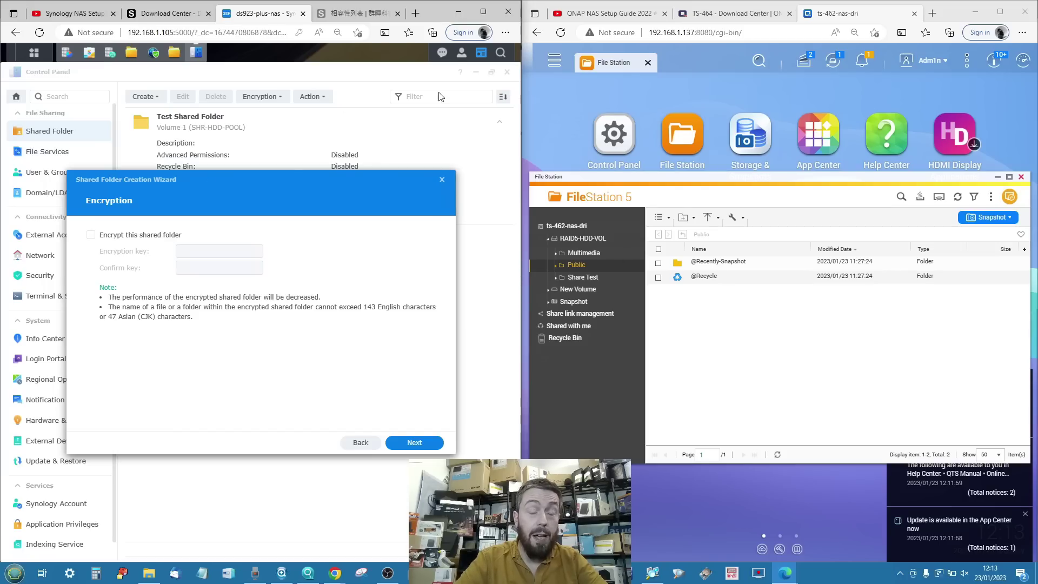
click(404, 447)
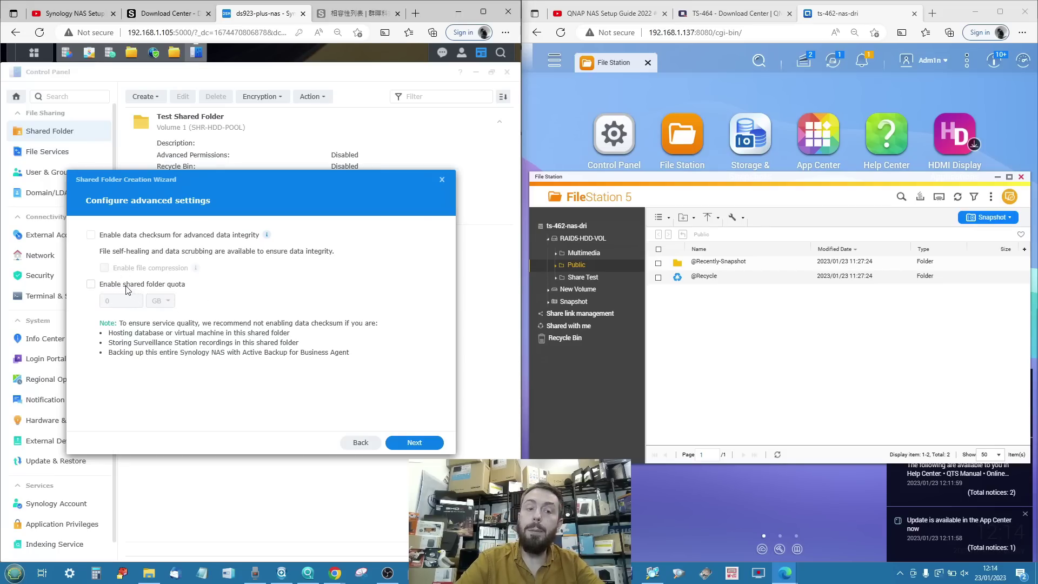
click(410, 443)
click(411, 443)
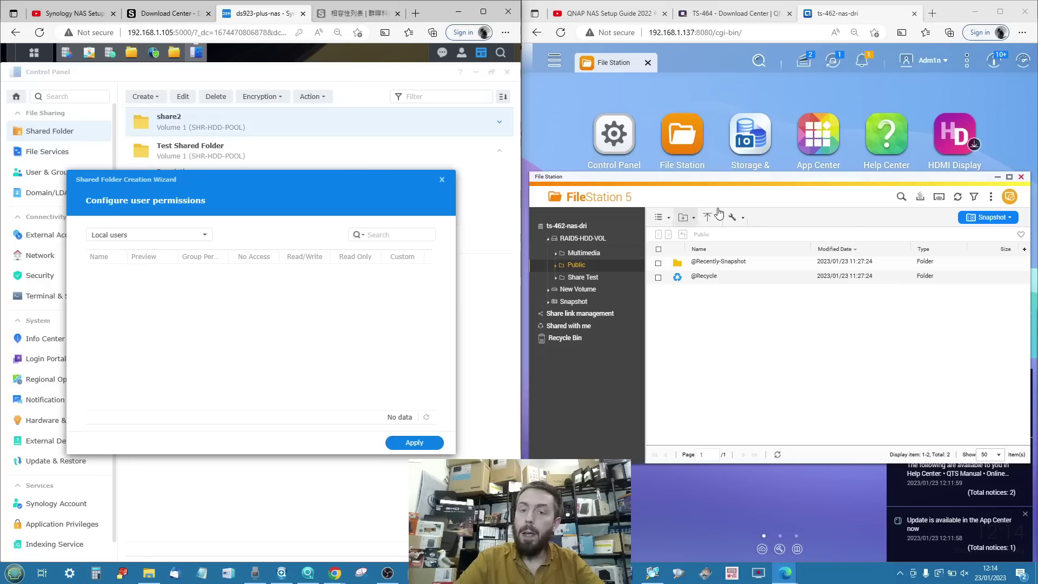
click(684, 218)
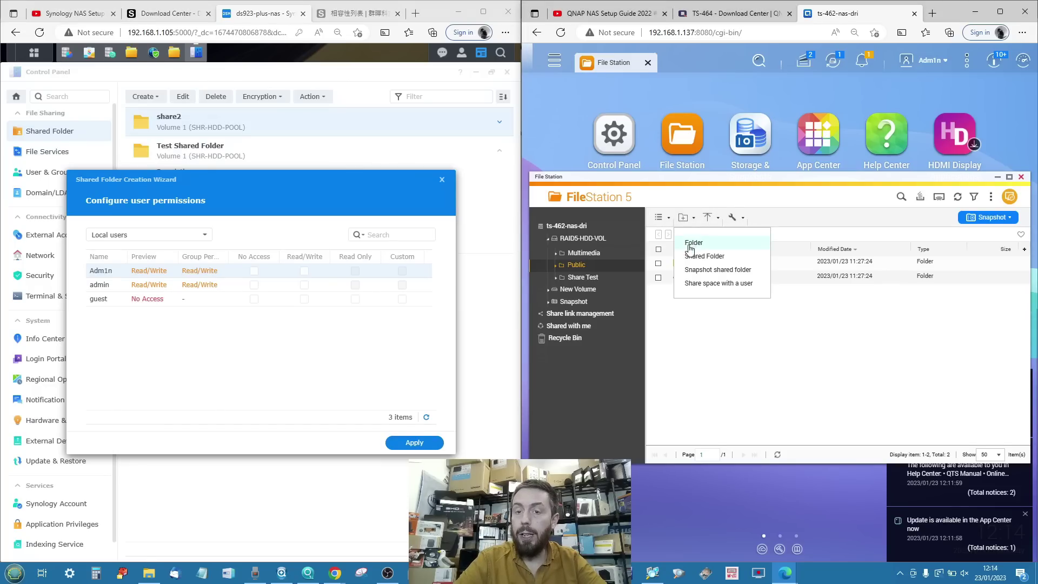
Start a new shared folder named share2 on the RAID5-HDD-VOL volume.
click(703, 257)
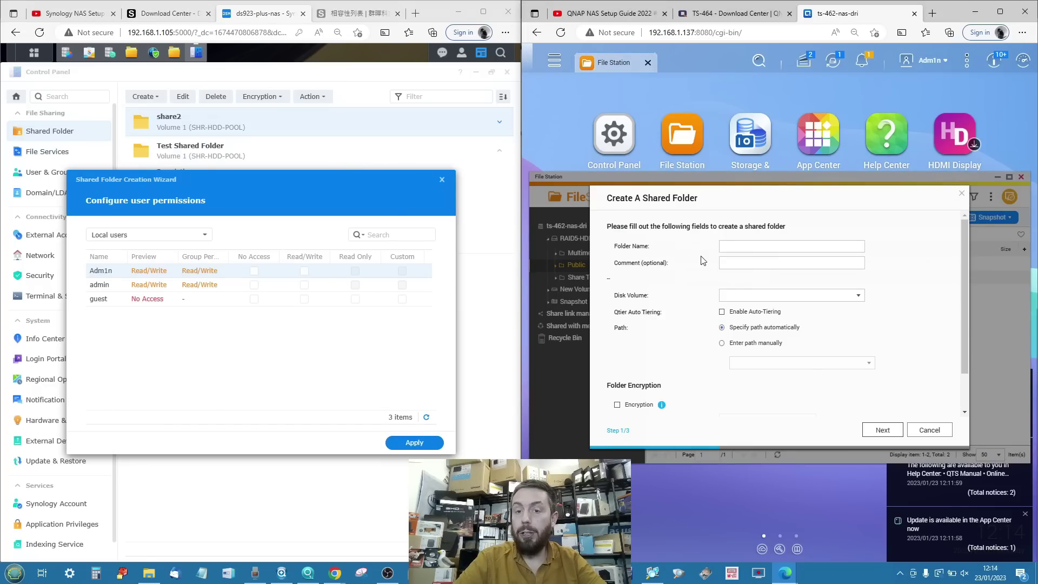
click(735, 246)
text(share2)
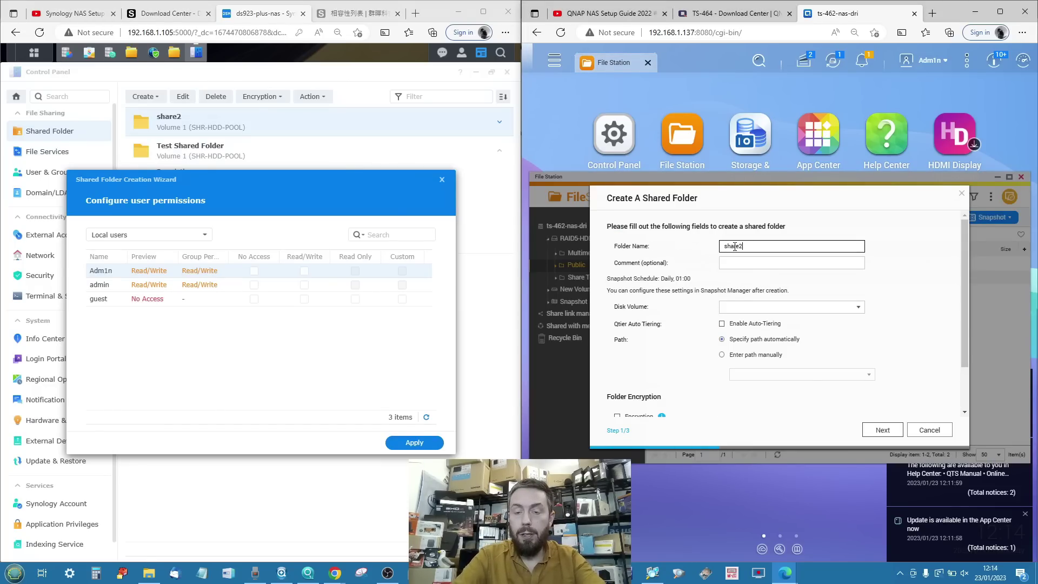
click(737, 265)
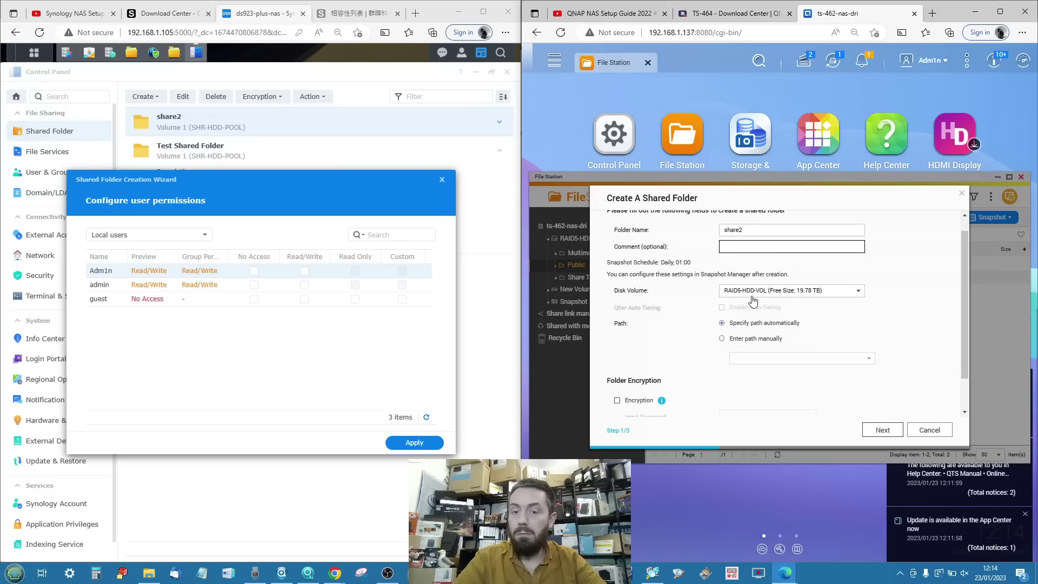
click(763, 293)
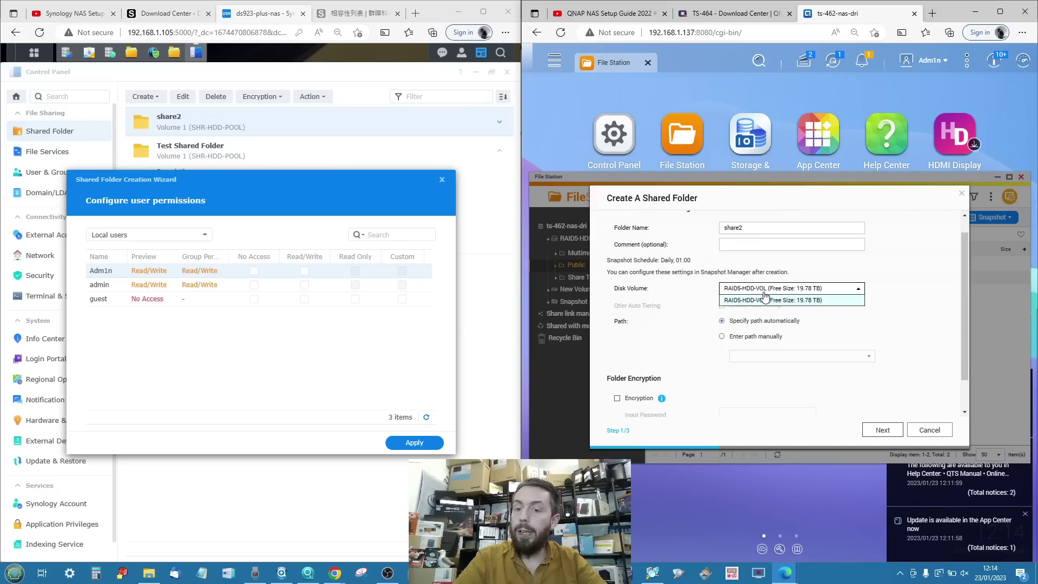
click(790, 300)
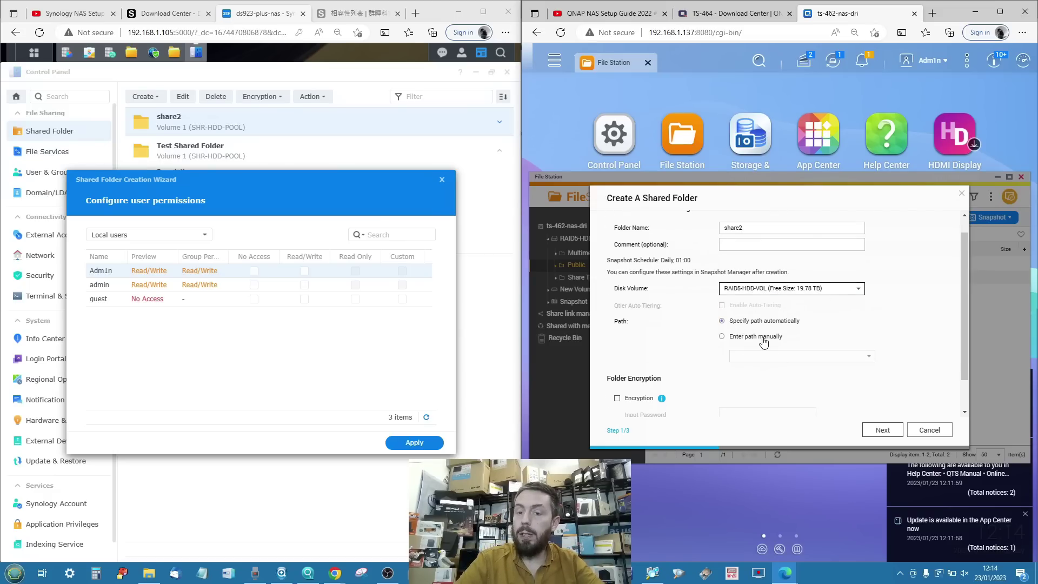
Advance past user access privileges to folder properties and review the SMB Encryption help.
scroll(764, 342, down, 1)
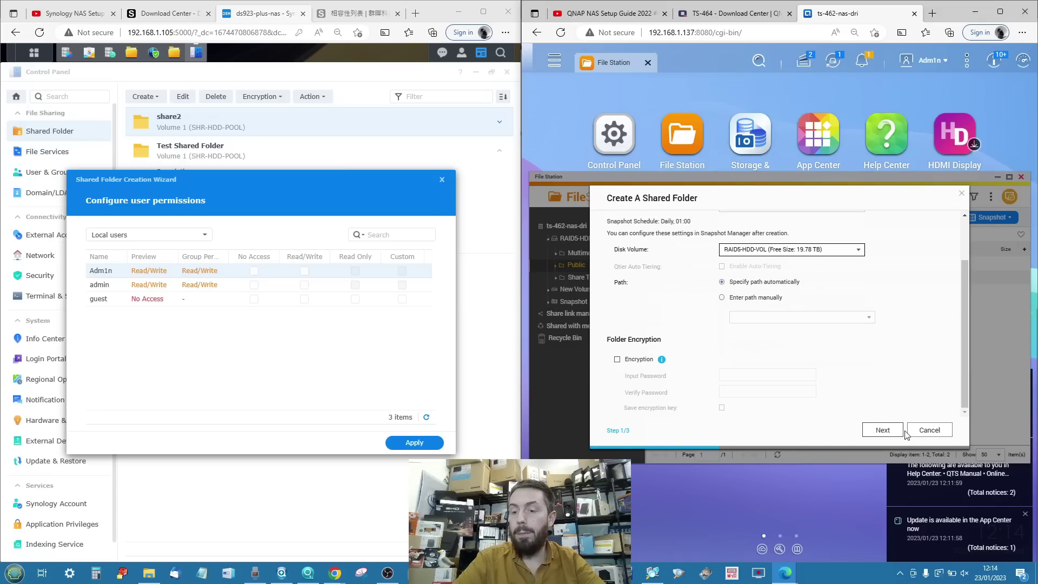
click(882, 430)
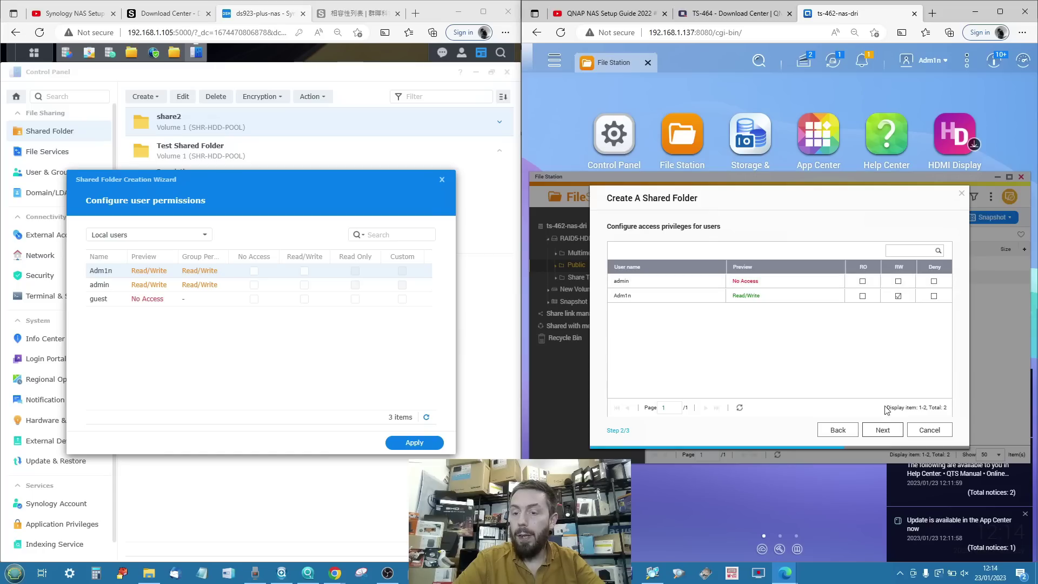
click(882, 430)
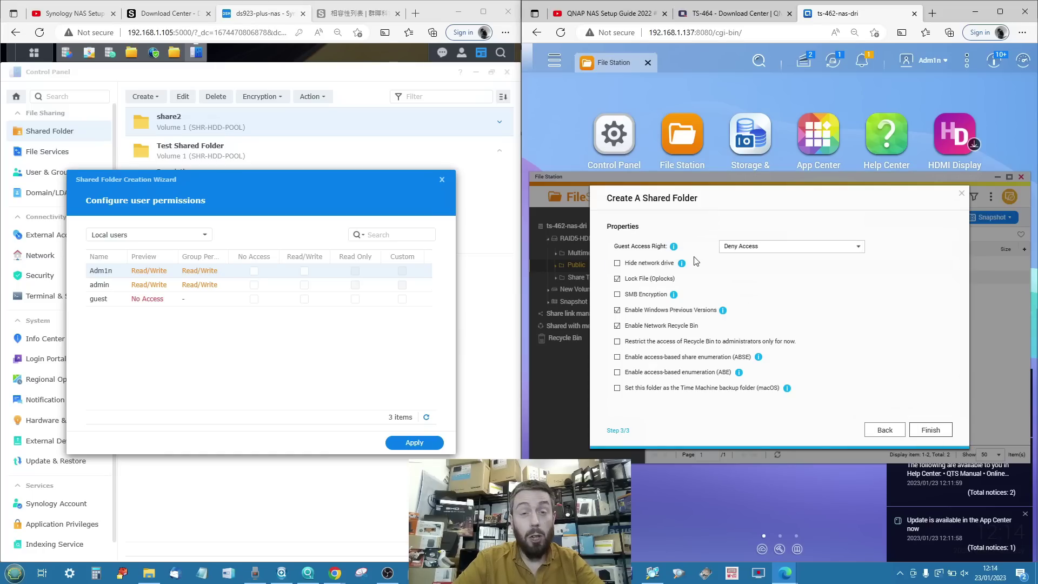
scroll(696, 262, up, 3)
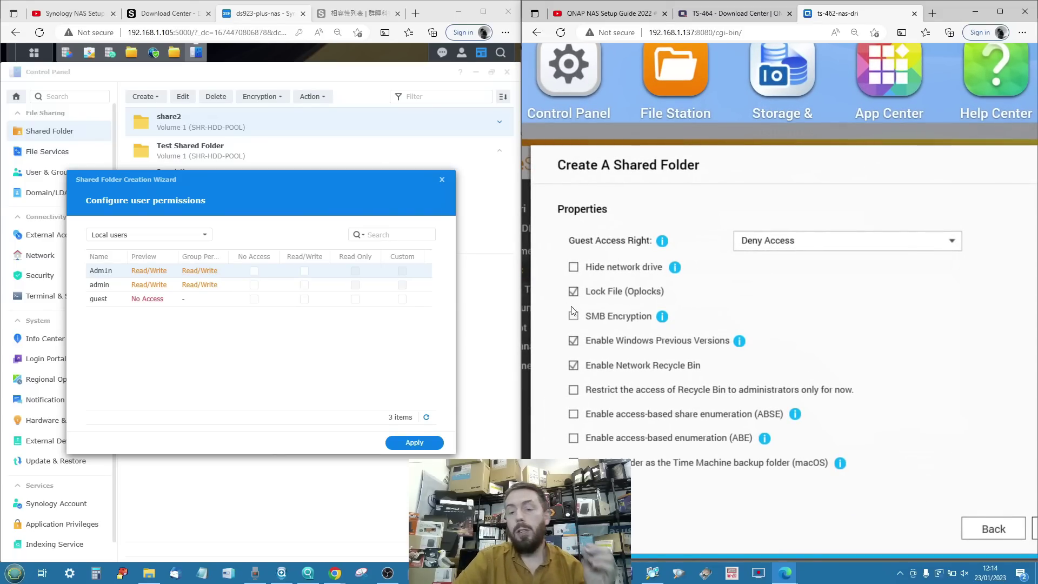
scroll(573, 311, down, 1)
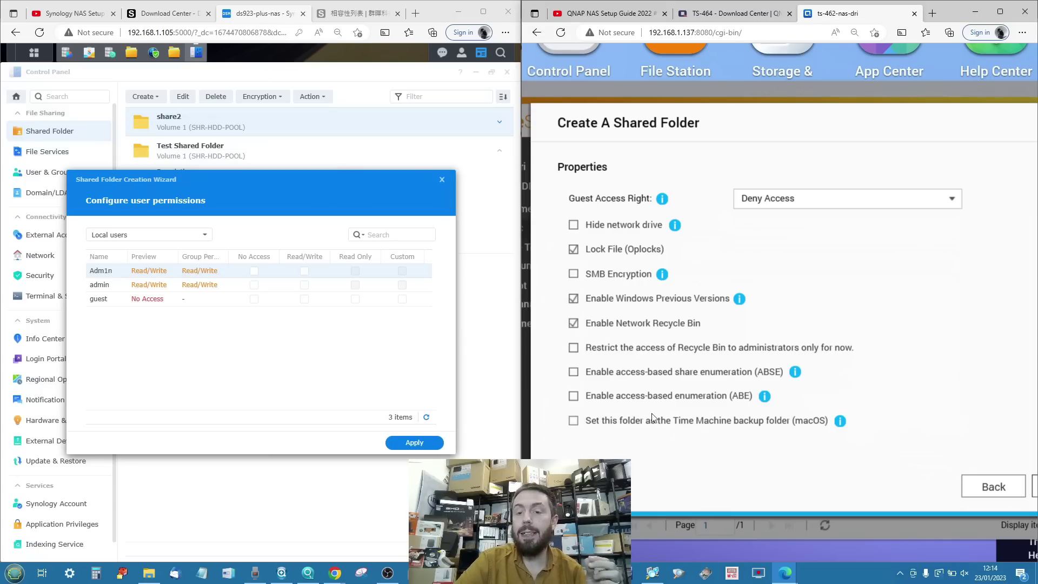
scroll(698, 422, up, 1)
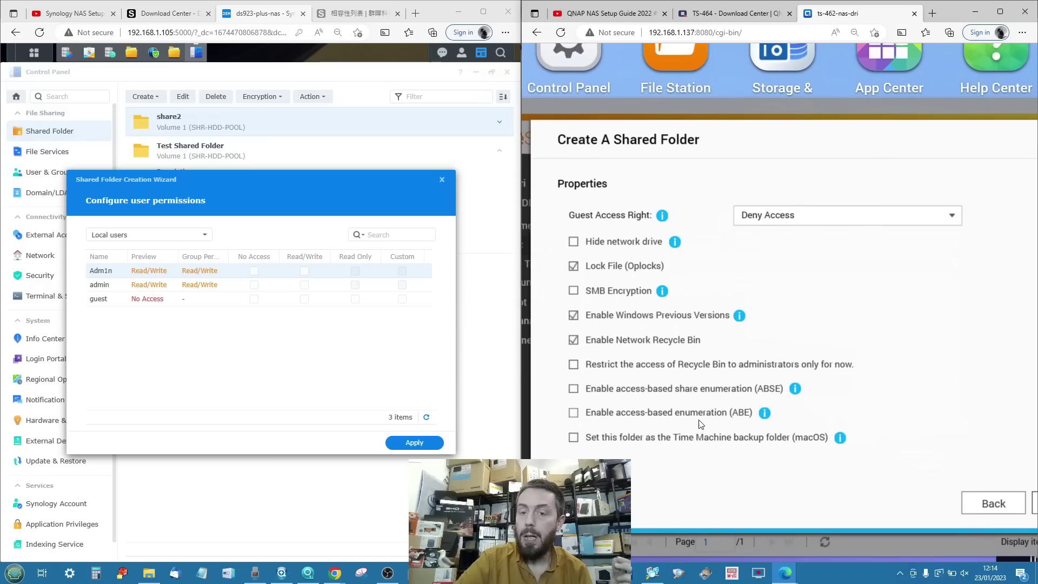
click(663, 292)
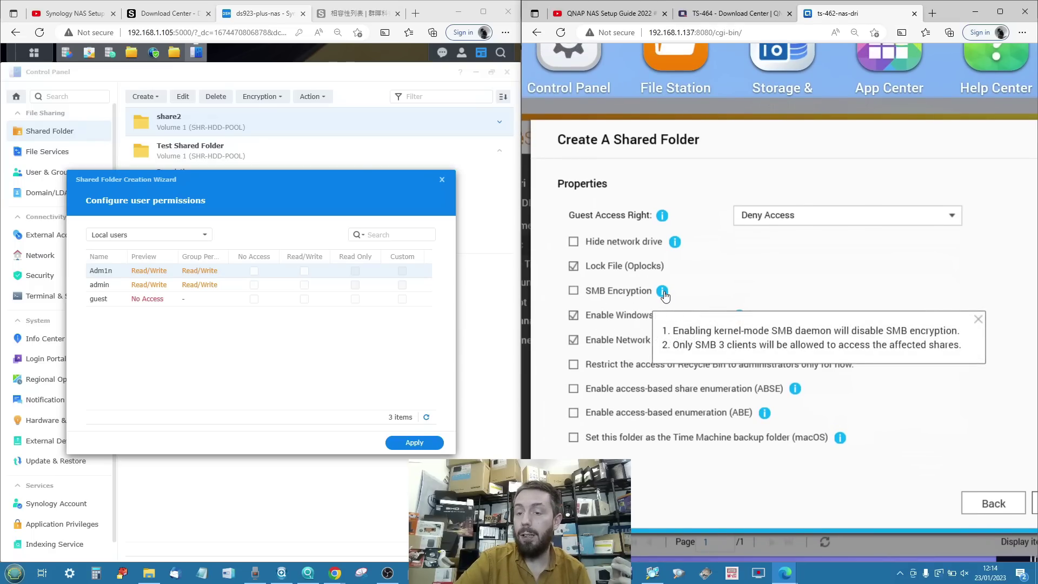
click(770, 262)
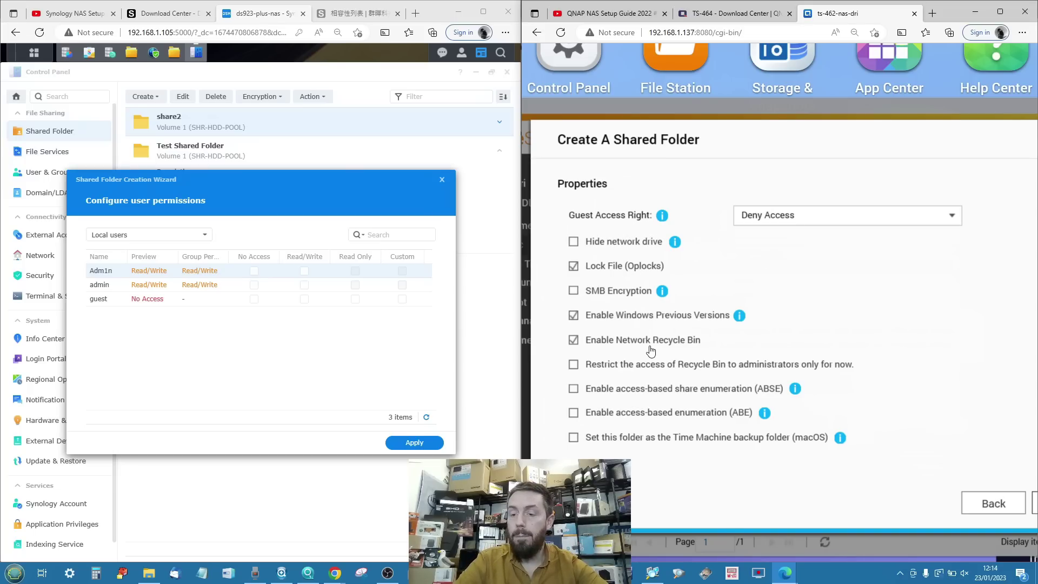
Keep guest access at Deny Access and finish creating share2.
scroll(651, 351, down, 3)
scroll(651, 350, down, 3)
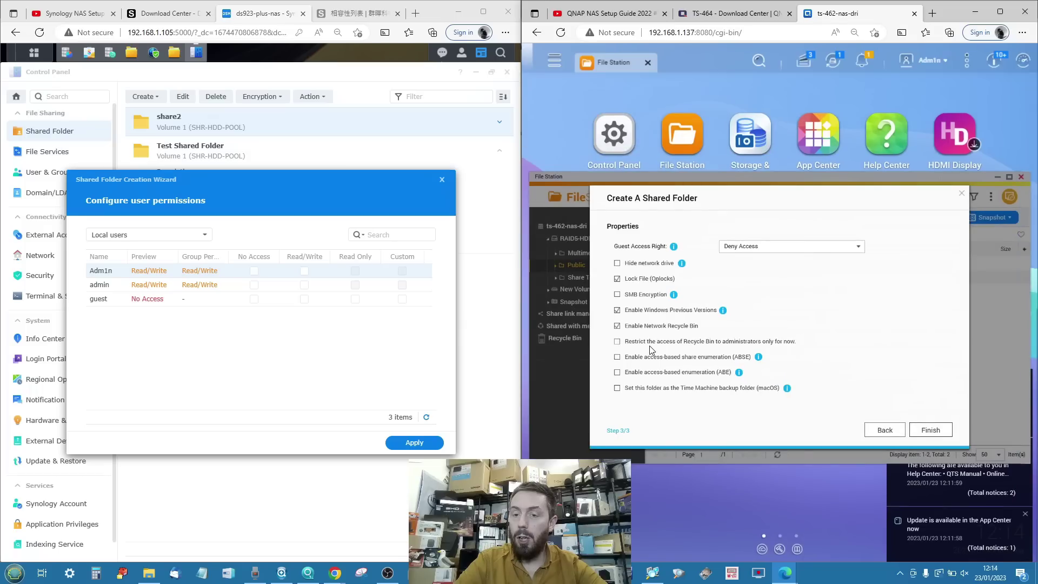
click(832, 250)
click(833, 324)
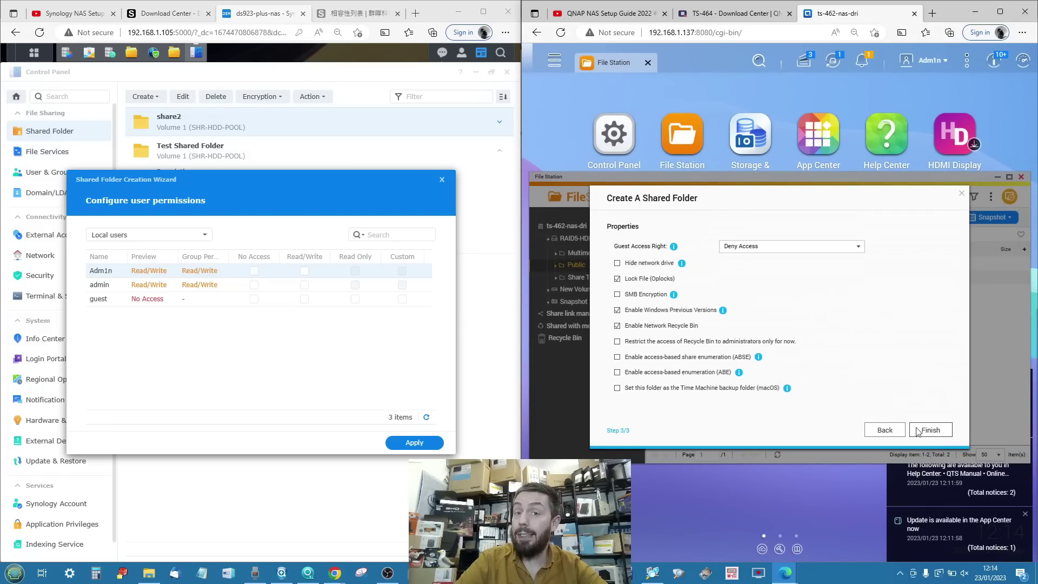
click(922, 433)
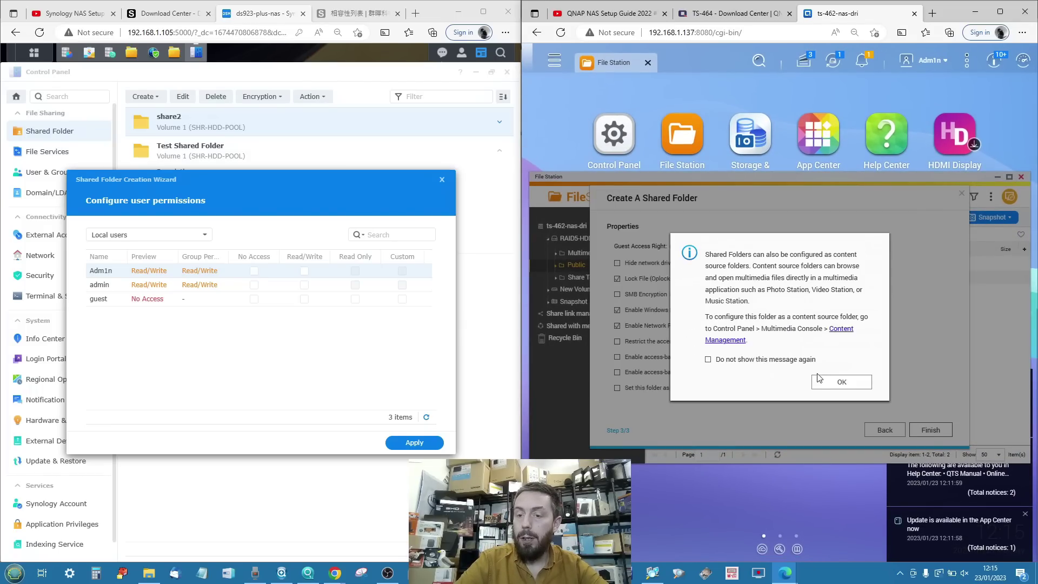
Dismiss the QNAP content-source notice and give the first user Read/Write on Synology's share2.
click(819, 379)
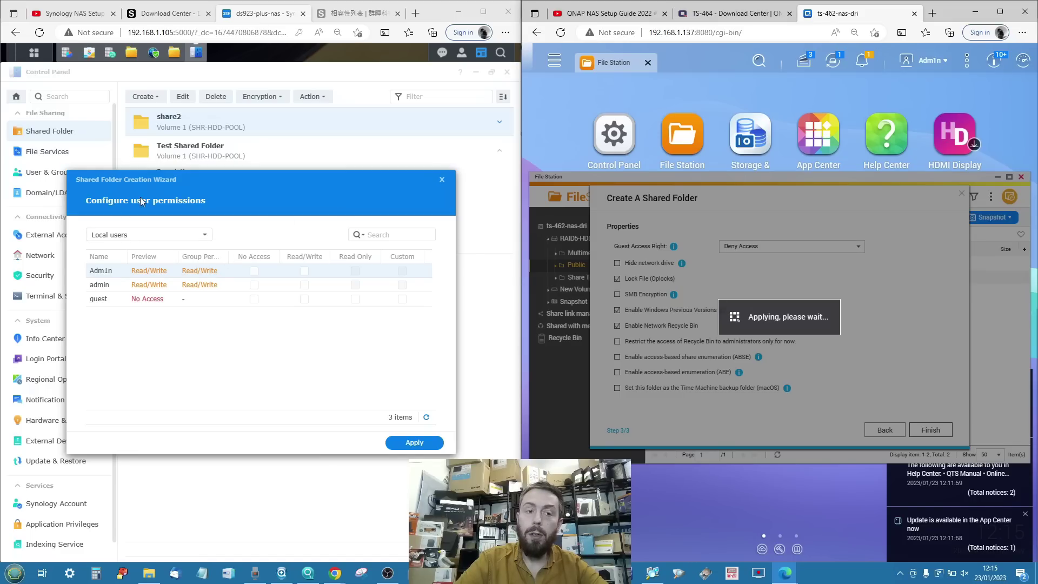
click(304, 271)
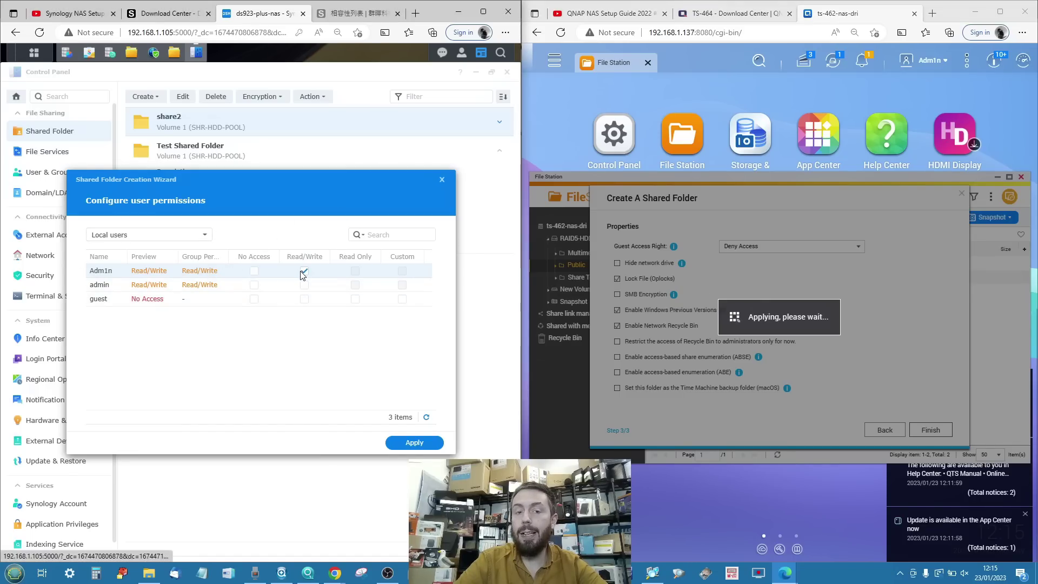
click(407, 443)
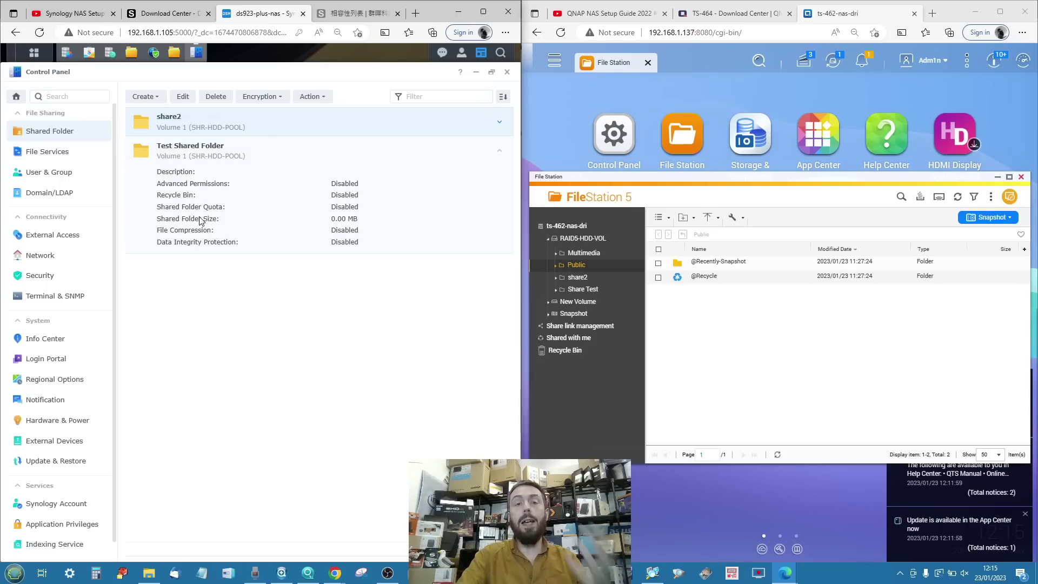
Minimize QNAP File Station and Synology Control Panel and File Station, then show the QNAP guide video.
click(201, 220)
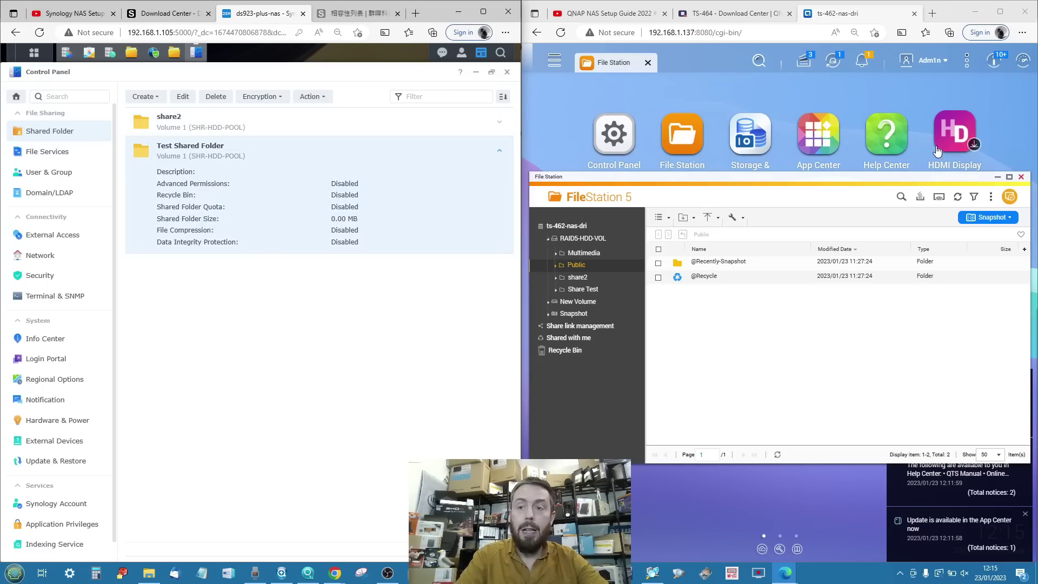
click(998, 177)
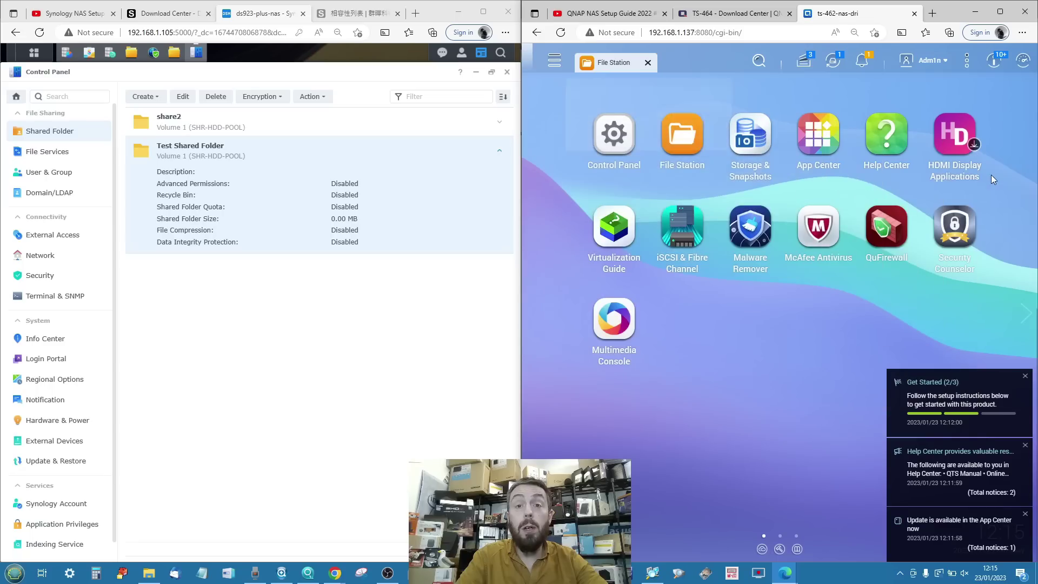
click(476, 72)
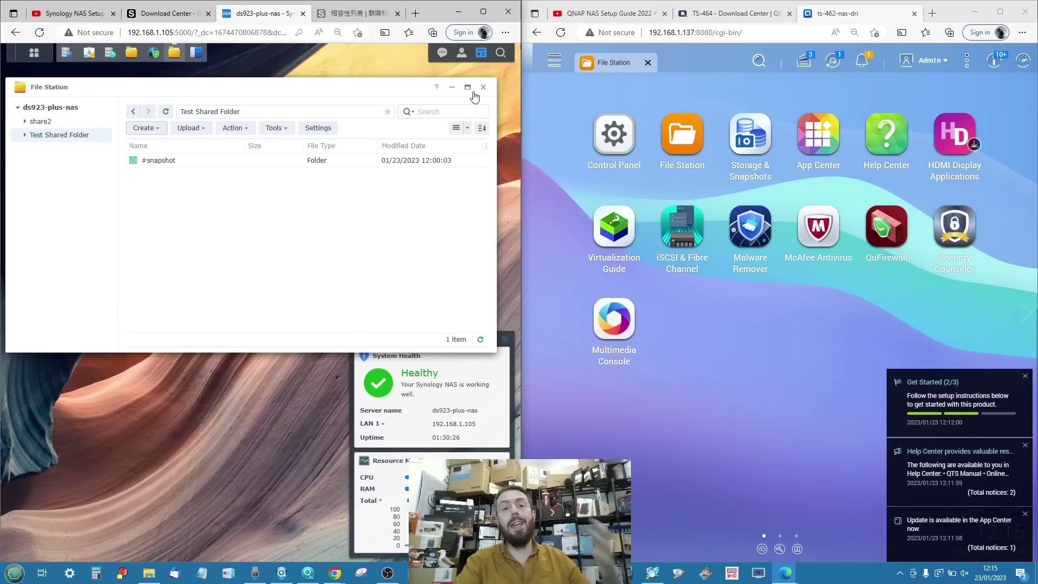
click(452, 87)
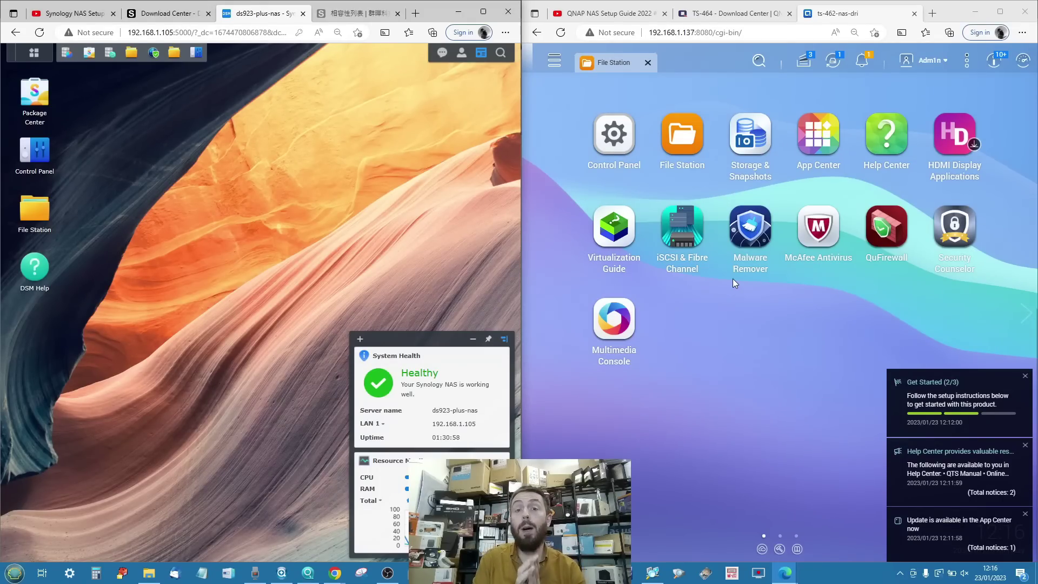
click(621, 12)
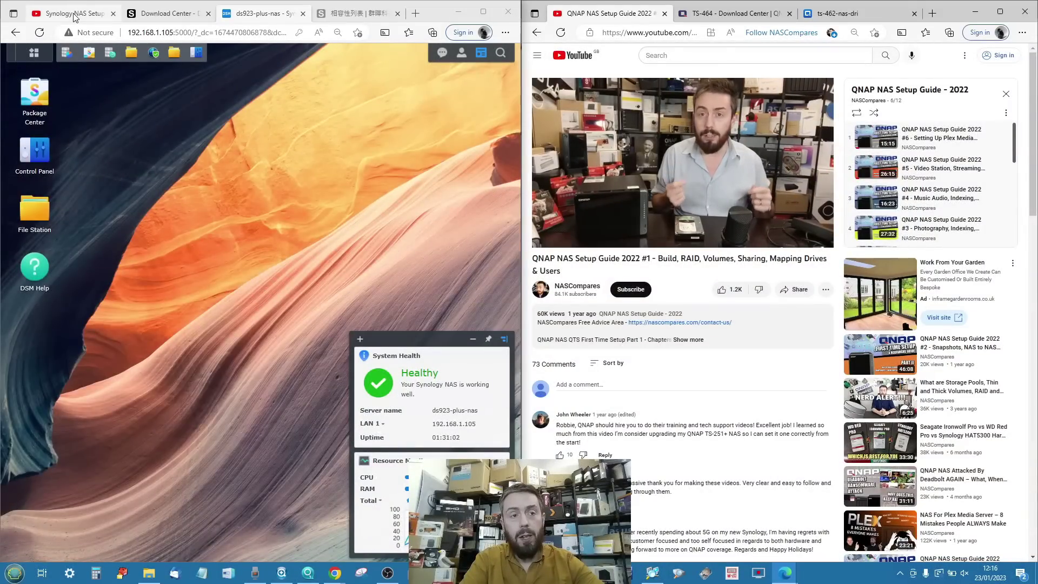
Show the Synology guide video on the left and jump the QNAP video to 34:13.
click(81, 13)
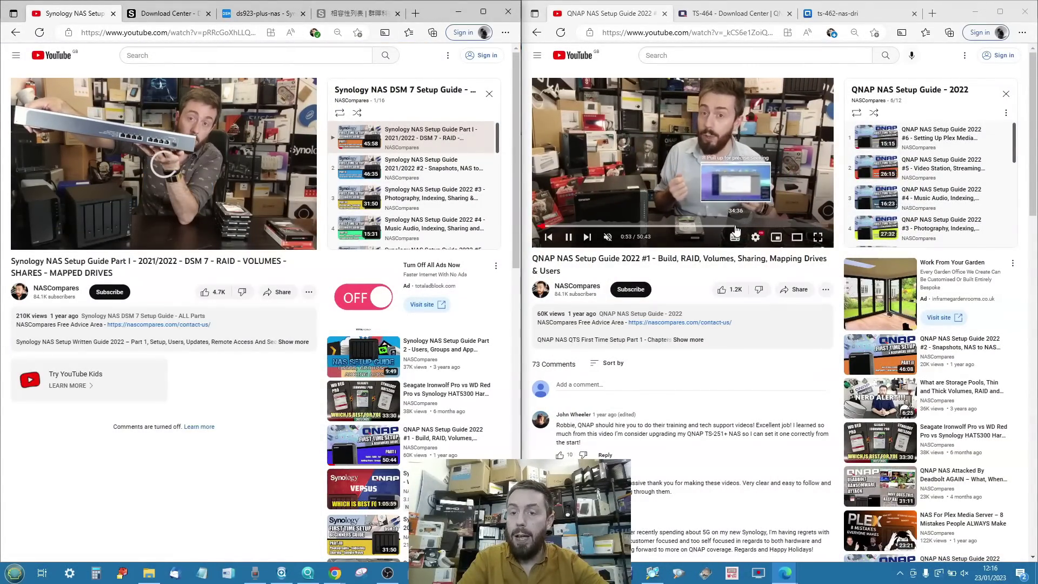
click(734, 226)
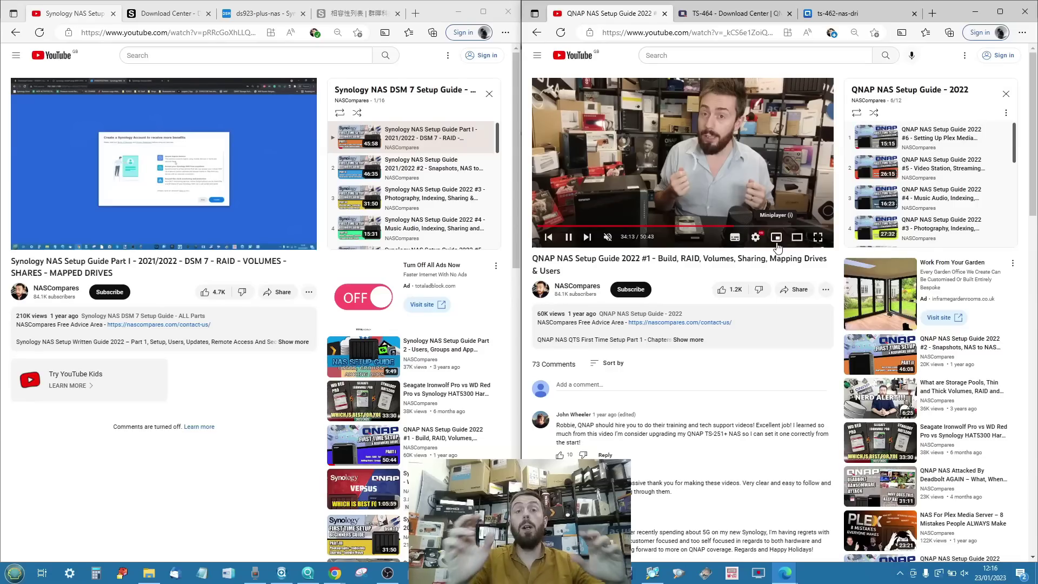